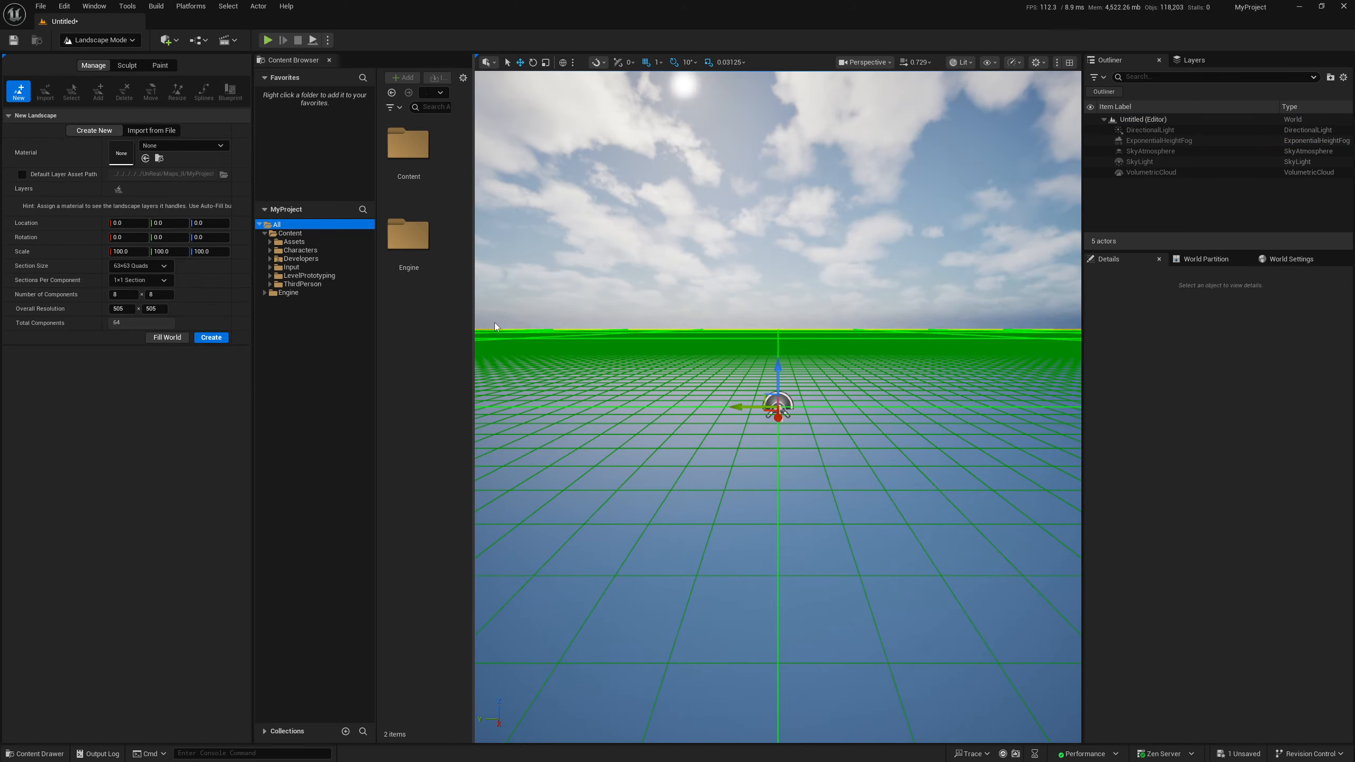
# Create a new landscape with the default settings and return the editor to Selection Mode
pyautogui.click(211, 337)
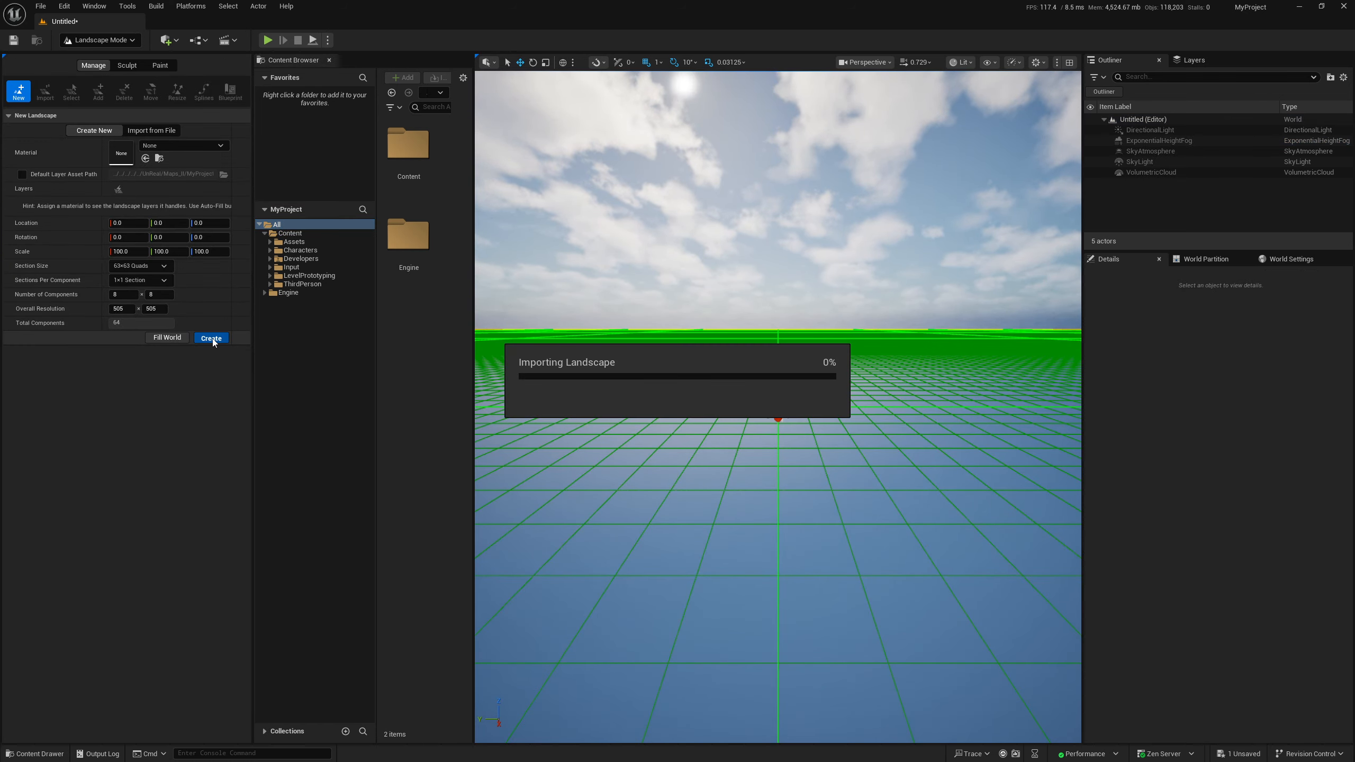
pyautogui.press('e')
pyautogui.moveTo(769, 328); pyautogui.dragTo(770, 357, button='right')
pyautogui.moveTo(824, 300)
pyautogui.mouseDown()
pyautogui.moveTo(746, 280)
pyautogui.moveTo(576, 304)
pyautogui.moveTo(829, 279)
pyautogui.moveTo(880, 308)
pyautogui.moveTo(491, 311)
pyautogui.mouseUp()
pyautogui.moveTo(713, 441)
pyautogui.mouseDown(button='right')
pyautogui.moveTo(694, 509)
pyautogui.moveTo(736, 438)
pyautogui.mouseUp(button='right')
pyautogui.press('w')
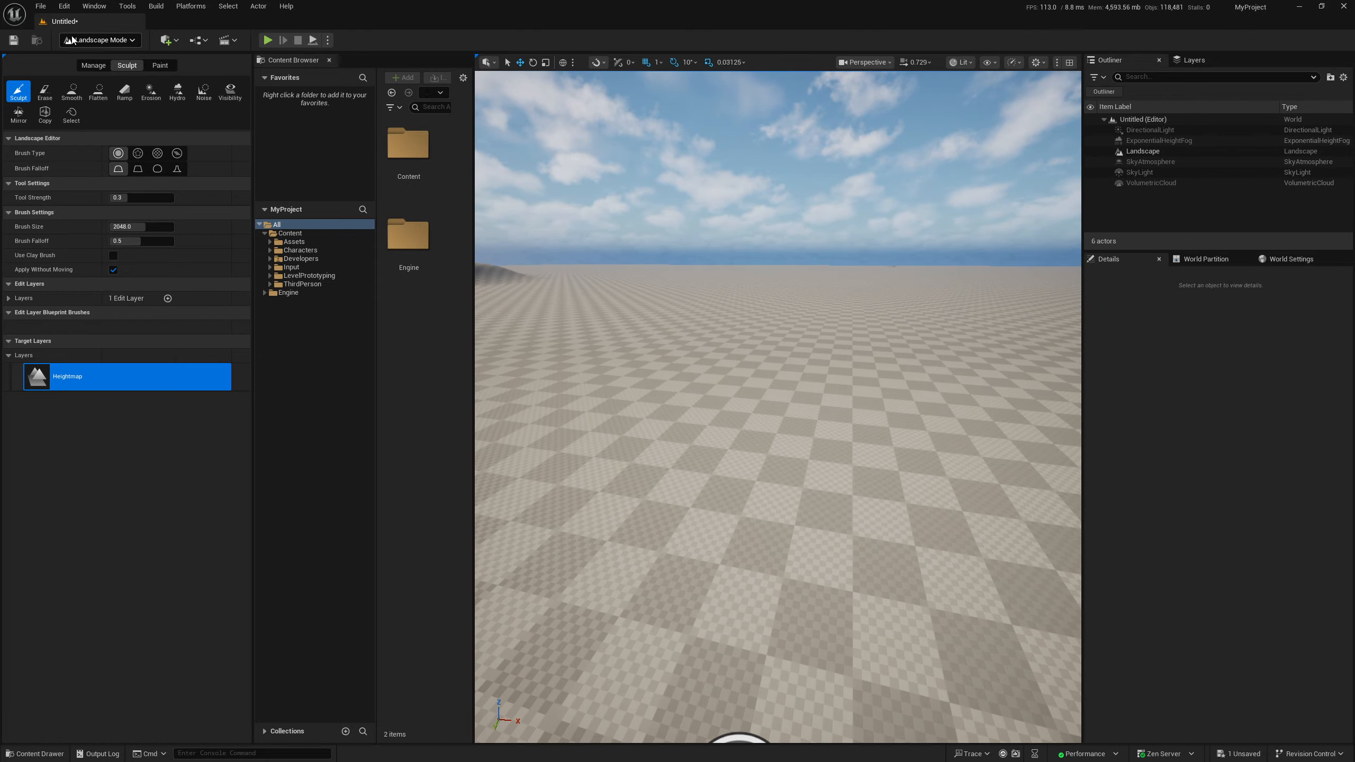
pyautogui.click(100, 40)
pyautogui.click(93, 52)
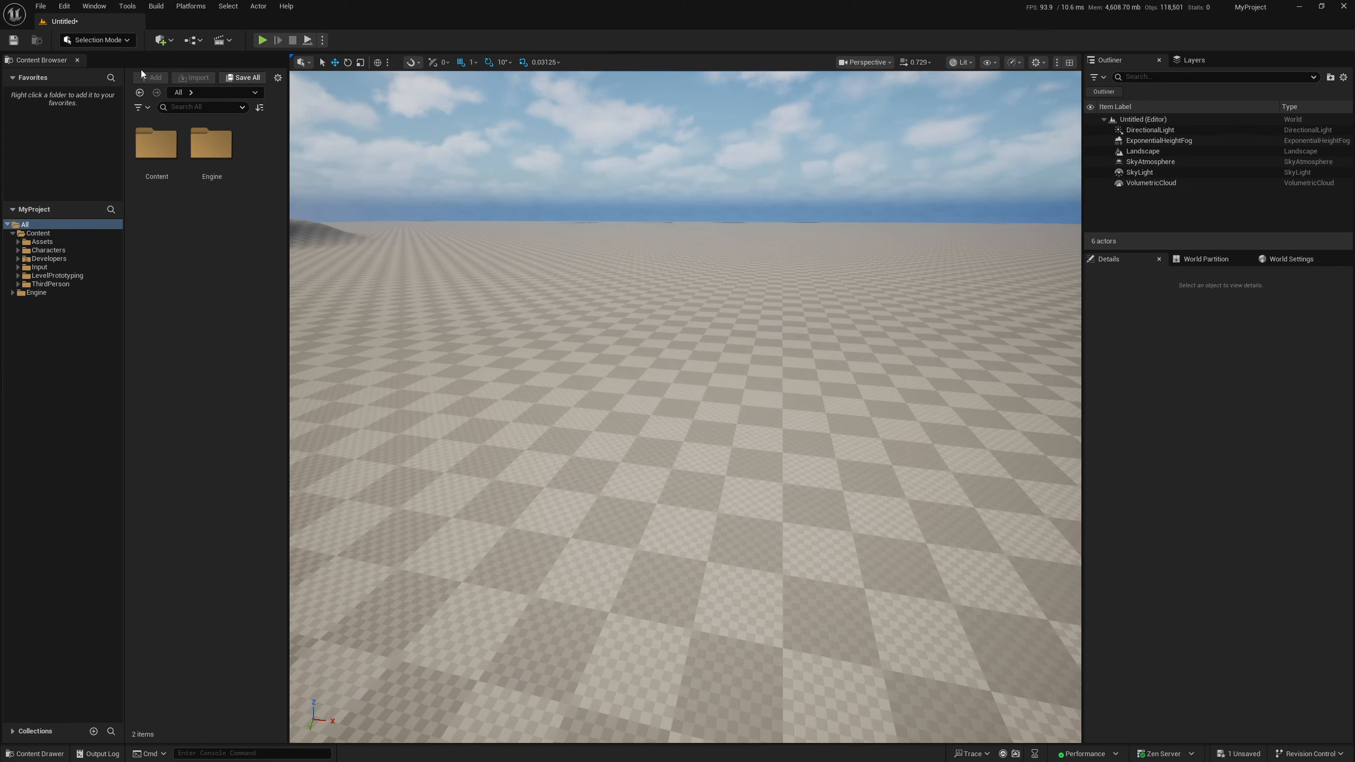
# Open the Fab marketplace, search for "quixel" among publishers and open the Quixel publisher page
pyautogui.click(93, 6)
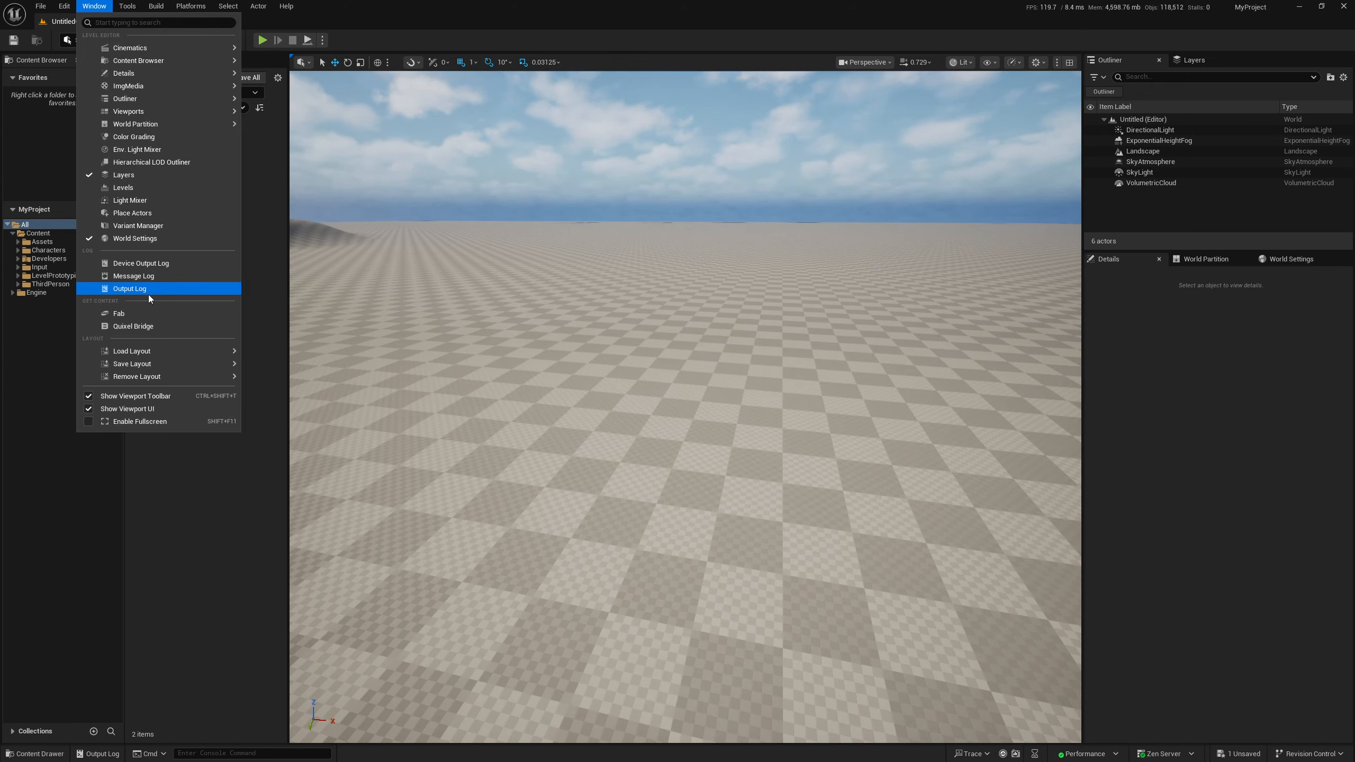
pyautogui.click(153, 313)
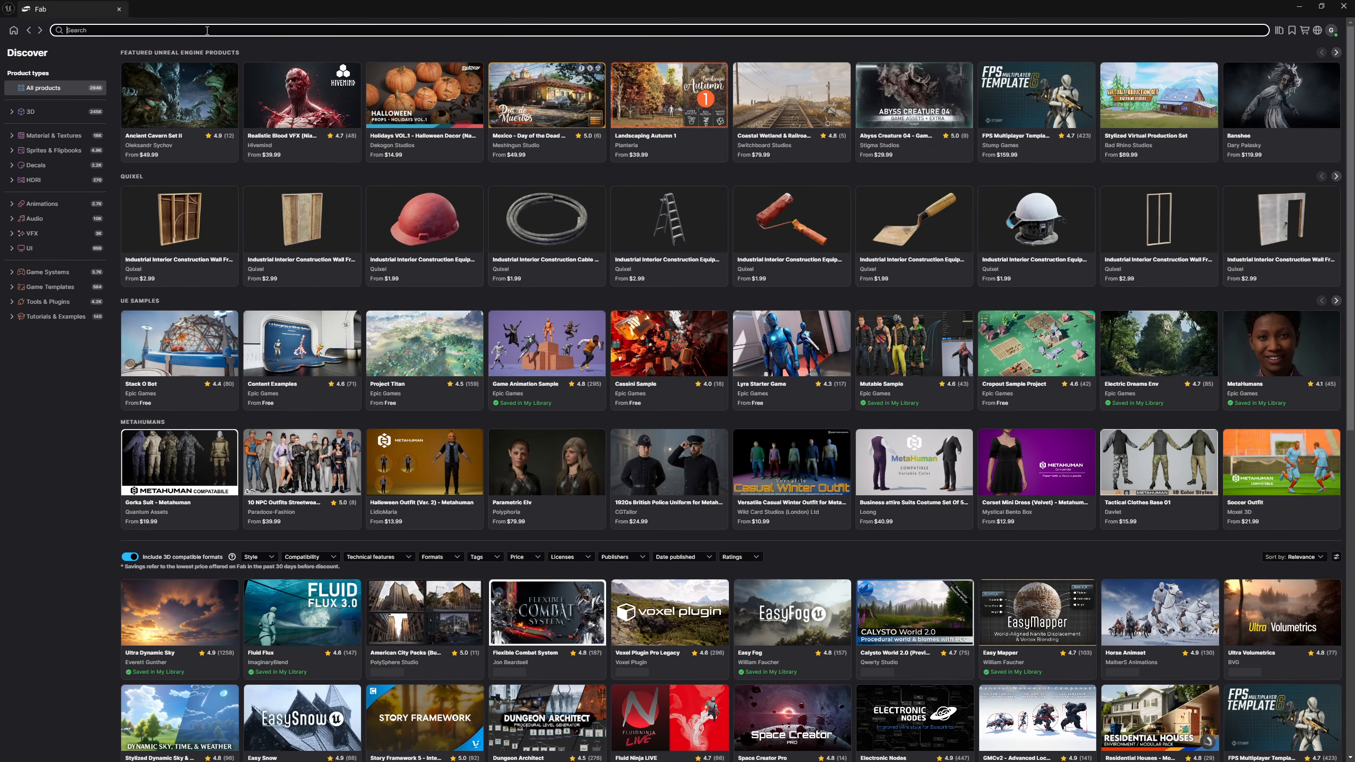
pyautogui.write('qui')
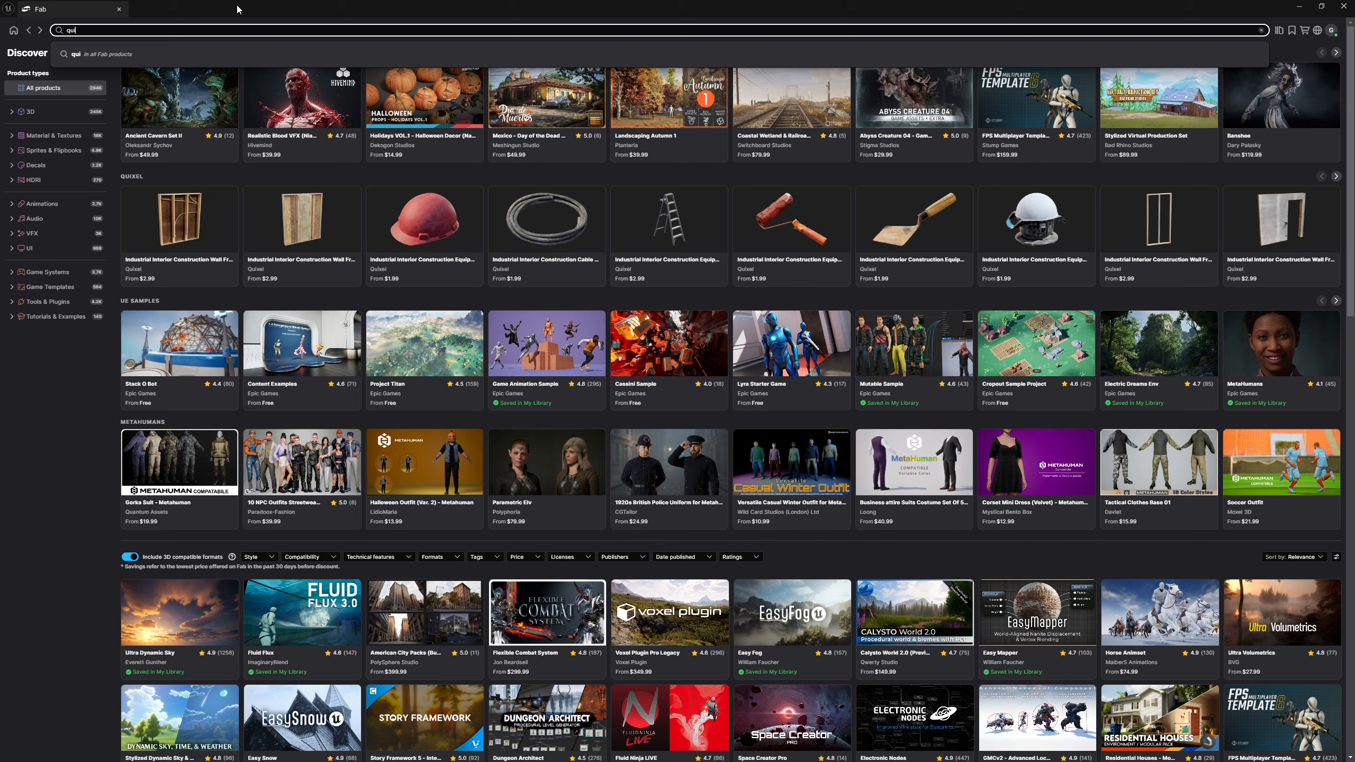
pyautogui.write('xel')
pyautogui.press('Return')
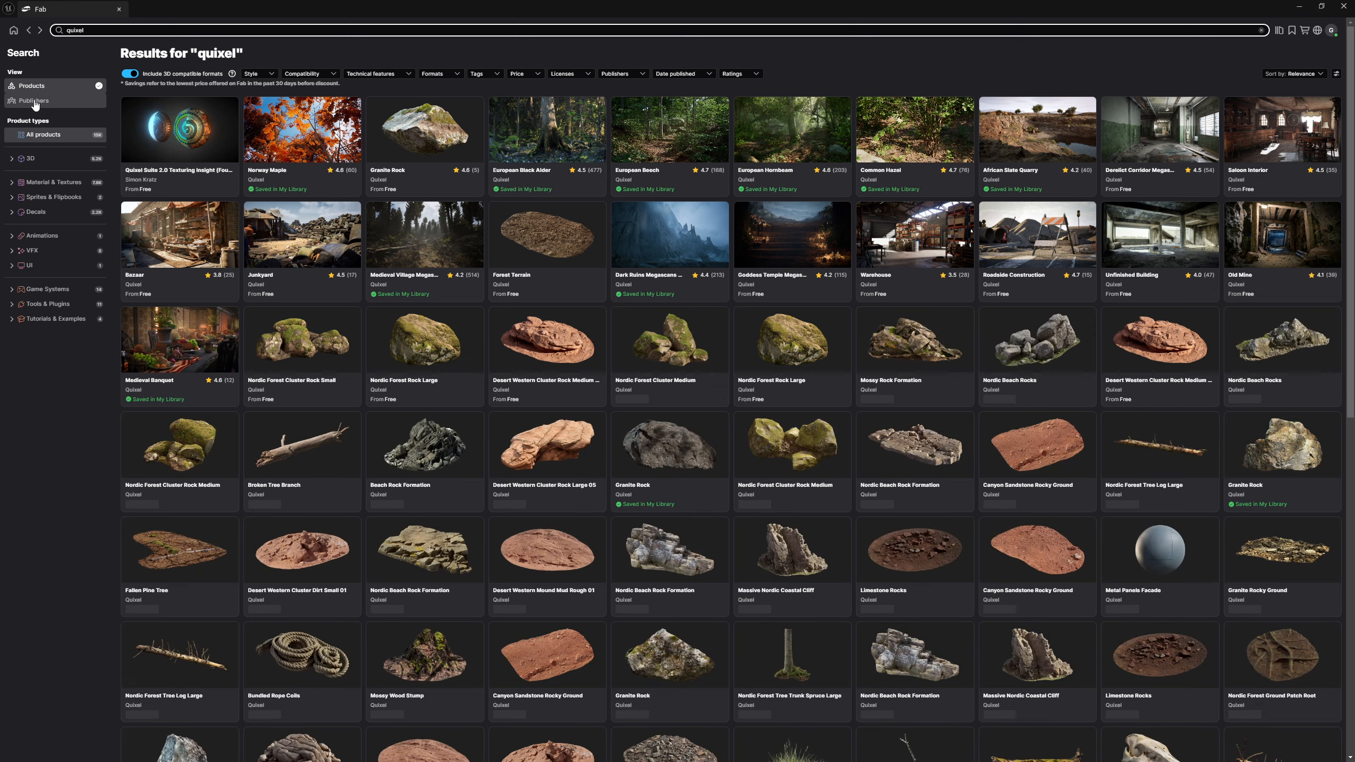
pyautogui.click(35, 102)
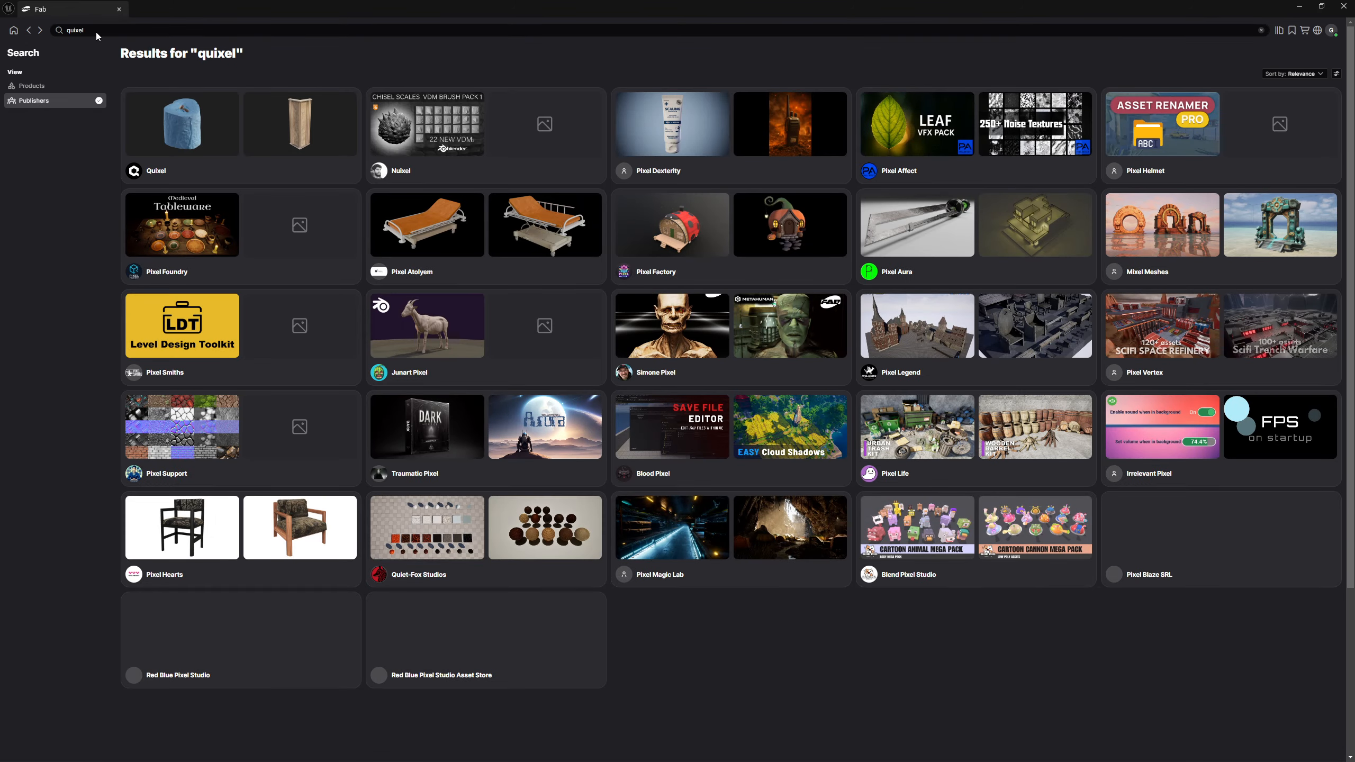
pyautogui.click(181, 168)
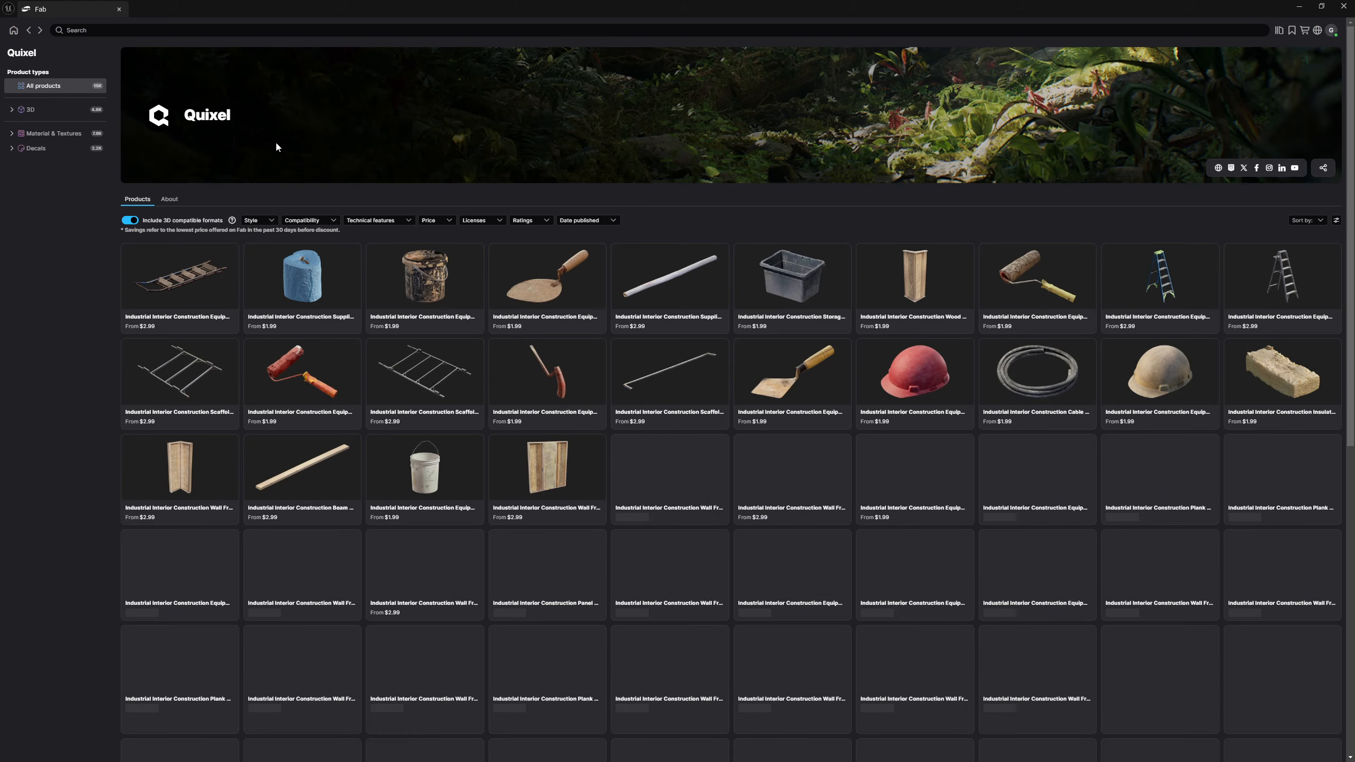
# Filter Quixel's products to free ones only and search them for "Door"
pyautogui.click(441, 222)
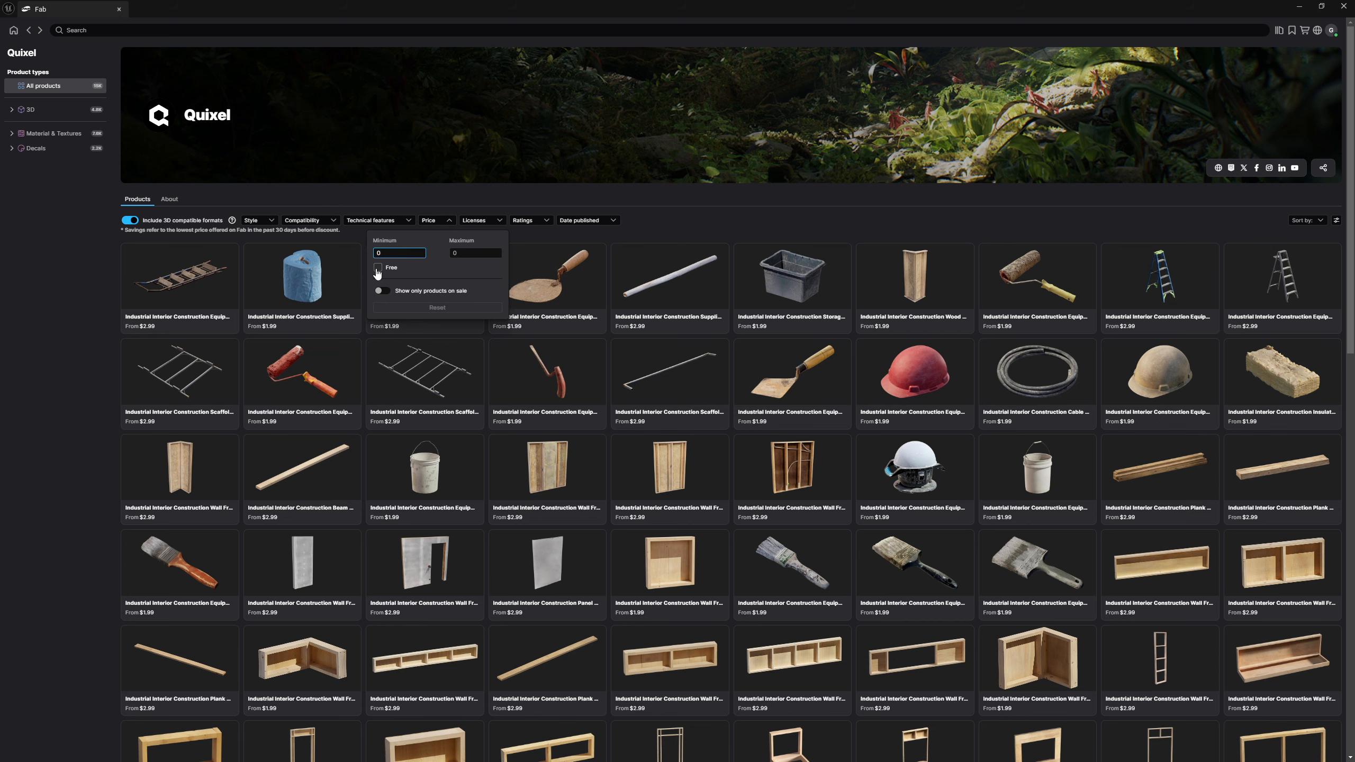
pyautogui.click(378, 269)
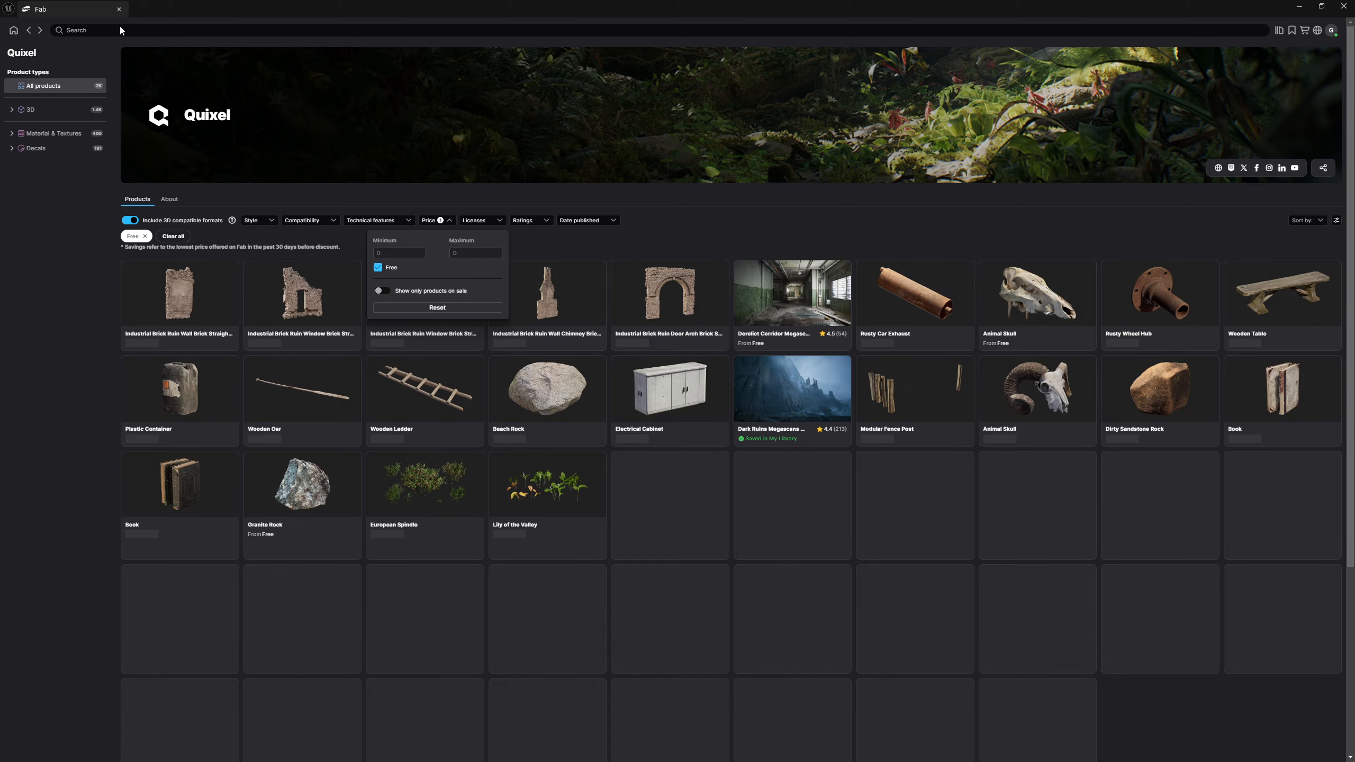
pyautogui.click(141, 32)
pyautogui.write('D')
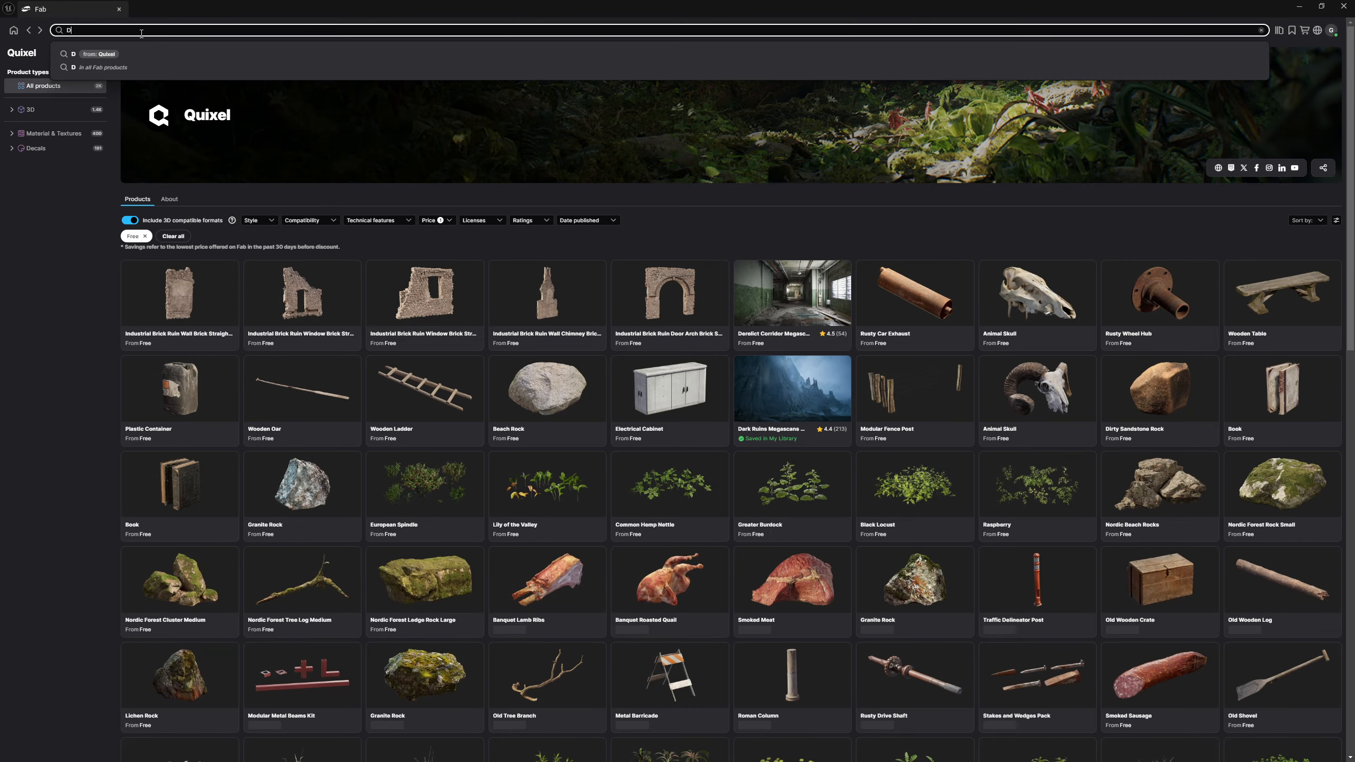
pyautogui.write('oor')
pyautogui.press('Return')
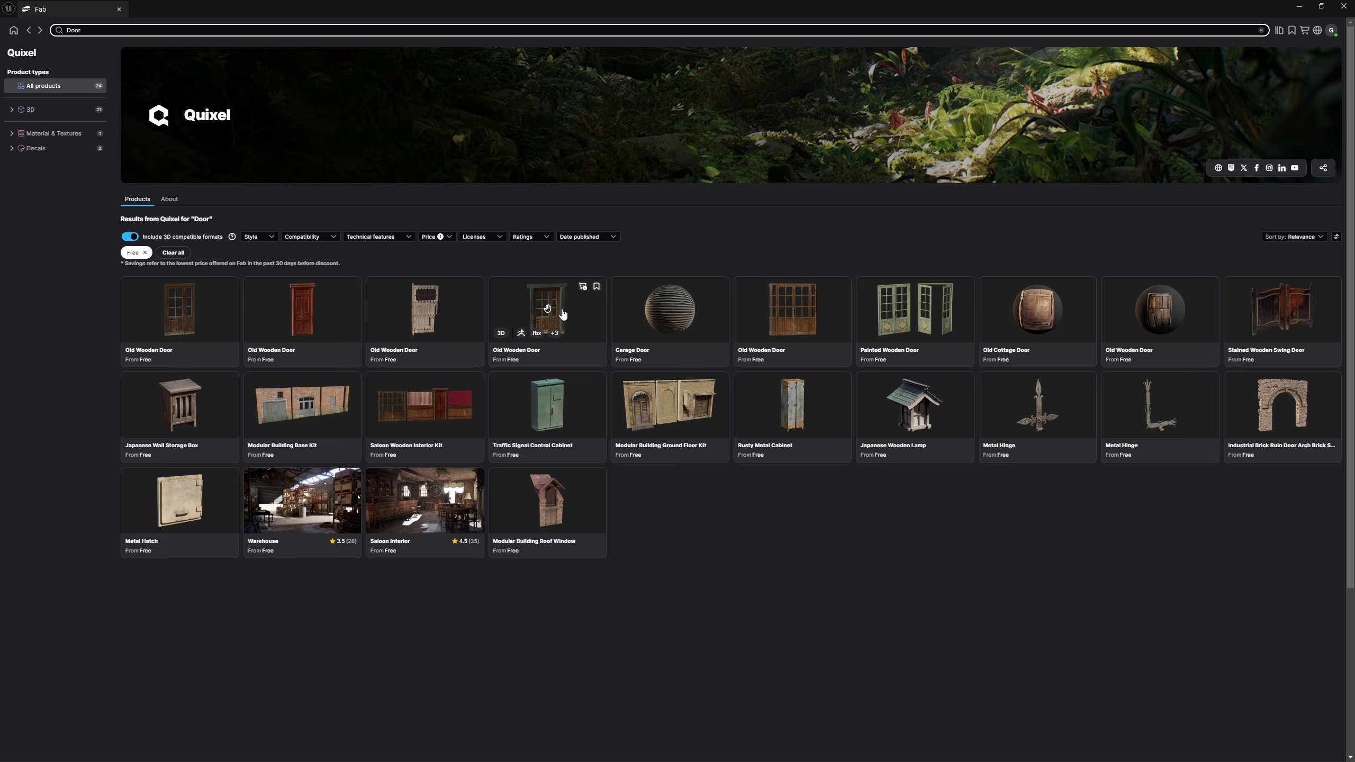
# Add the weathered Old Wooden Door with the barred window to the project in High quality and close Fab
pyautogui.click(410, 308)
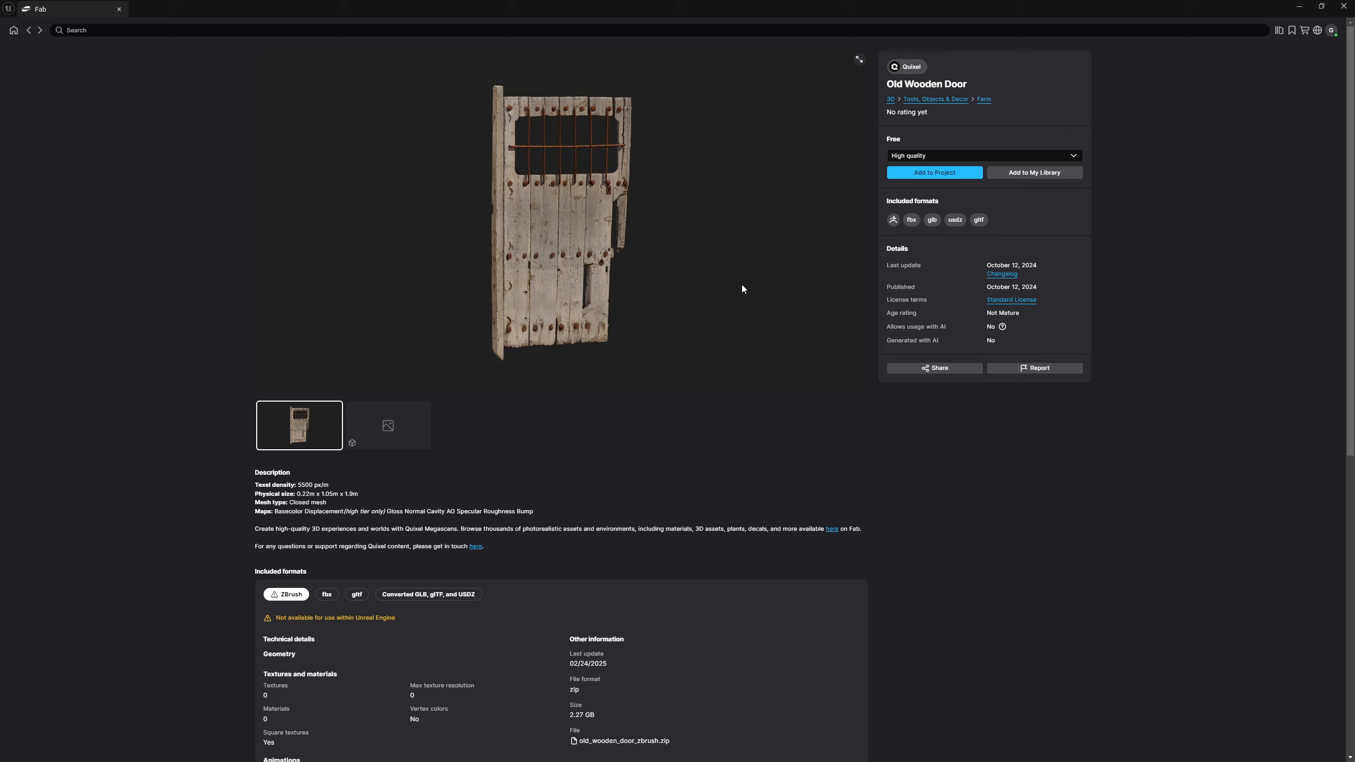
pyautogui.click(942, 174)
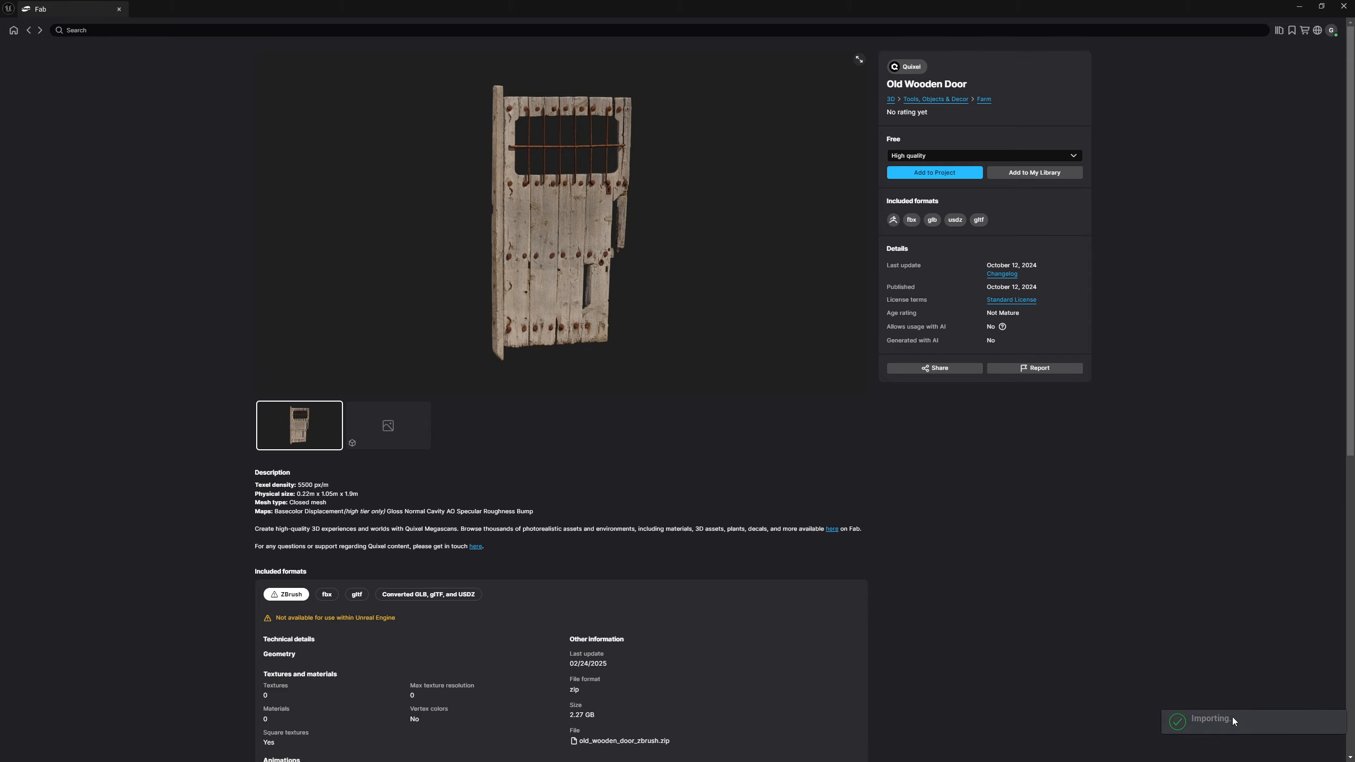
pyautogui.click(1343, 6)
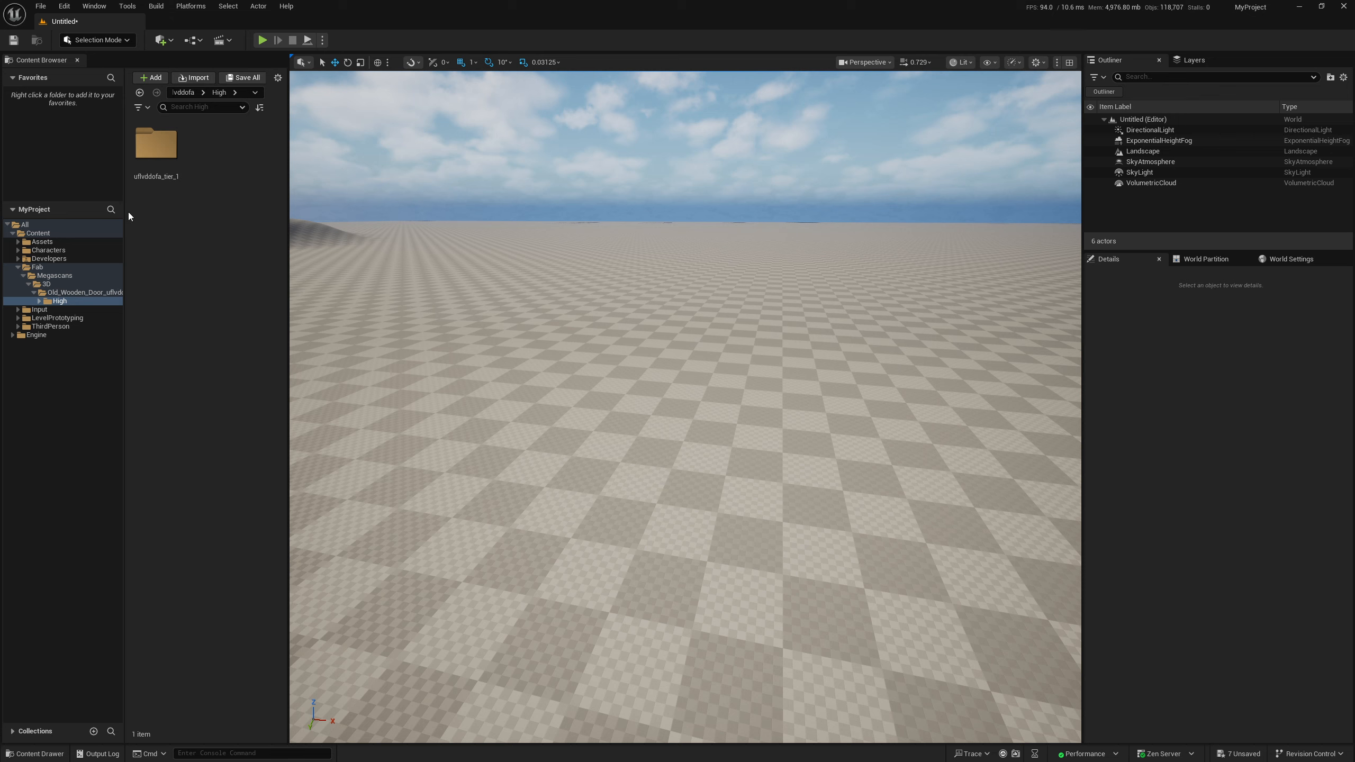
# Browse the imported door's asset folder down to its StaticMeshes subfolder
pyautogui.doubleClick(156, 144)
pyautogui.click(209, 157)
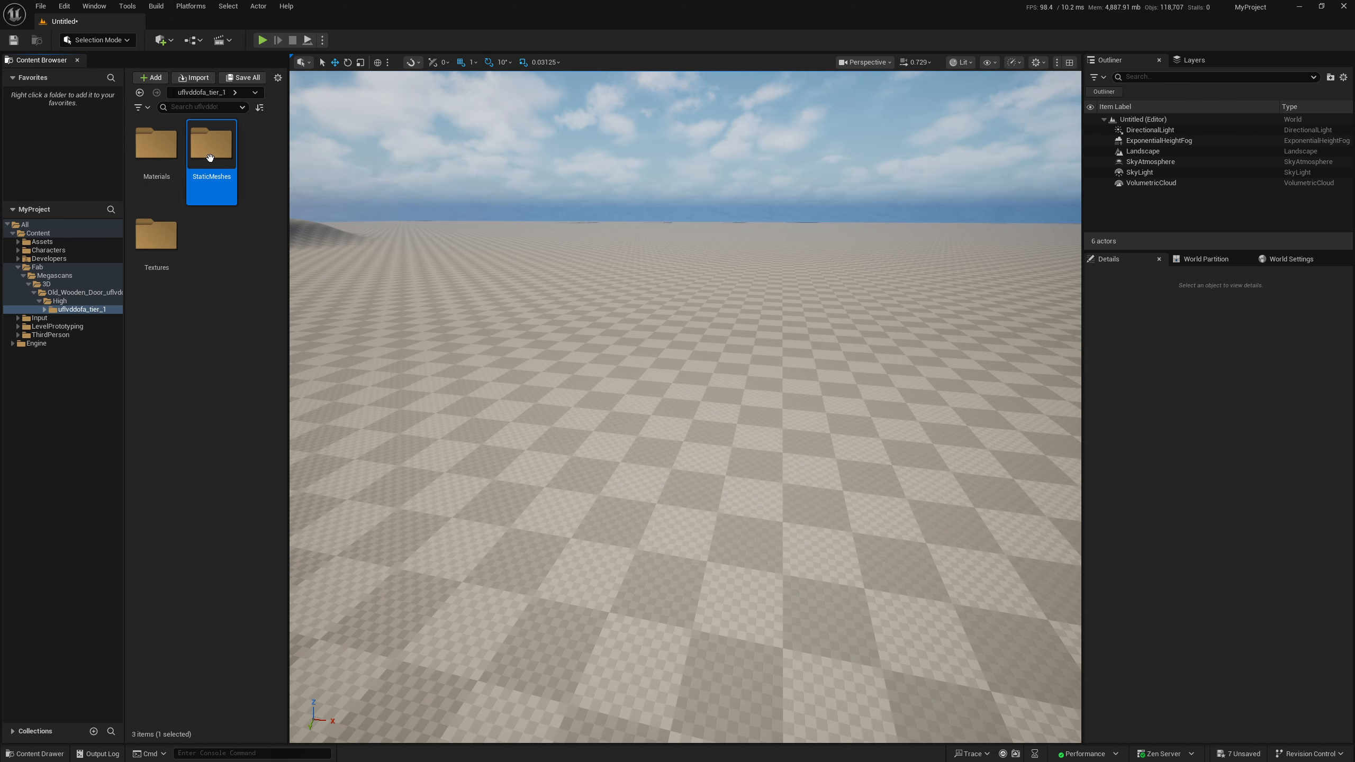
pyautogui.doubleClick(210, 157)
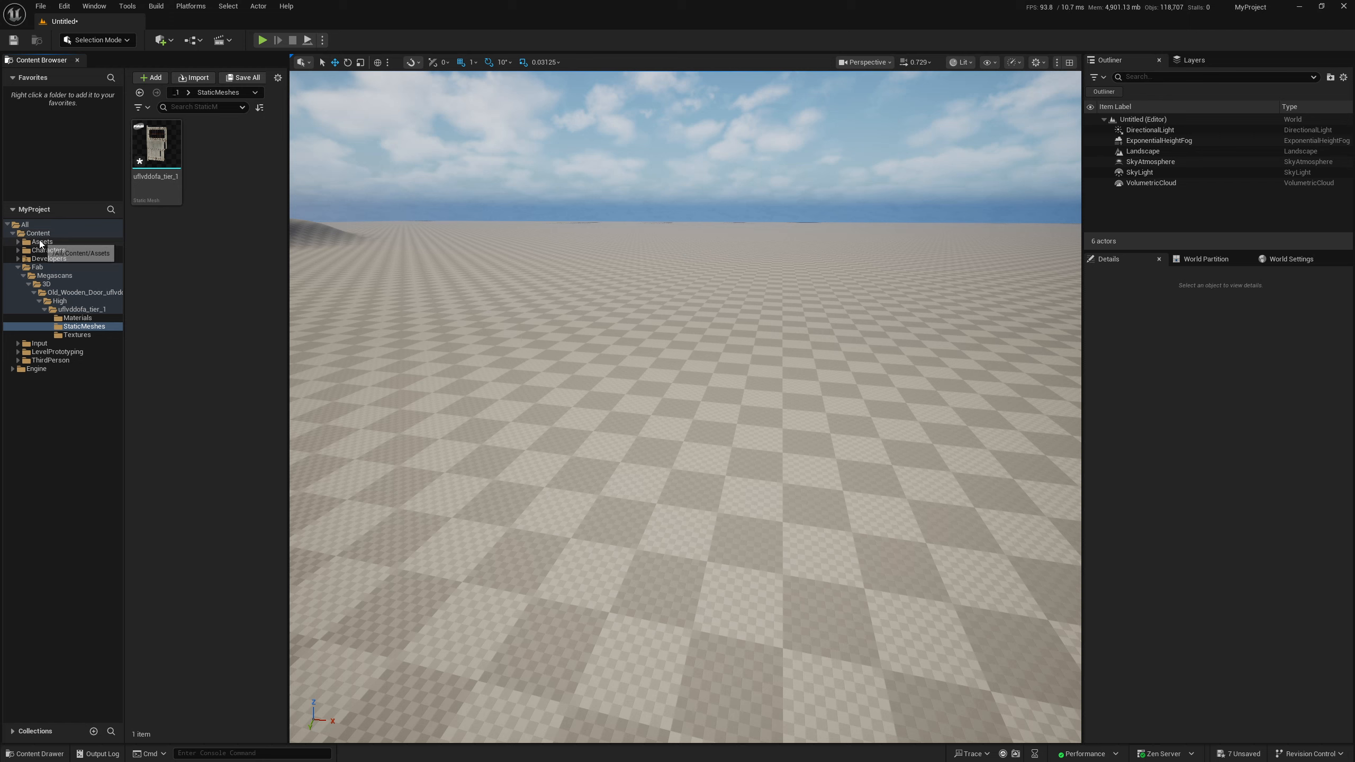
# Create a new folder named BluePrints inside the Assets folder
pyautogui.doubleClick(42, 242)
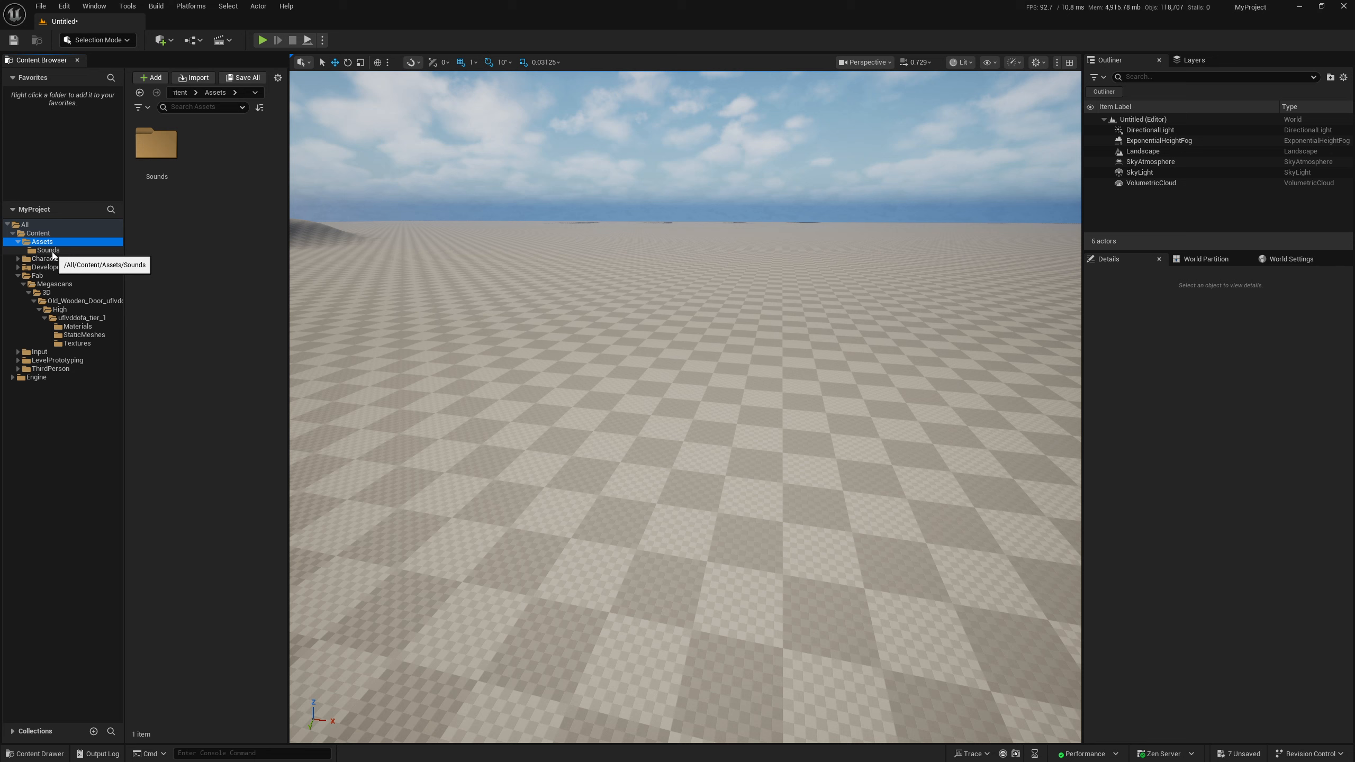
pyautogui.rightClick(52, 244)
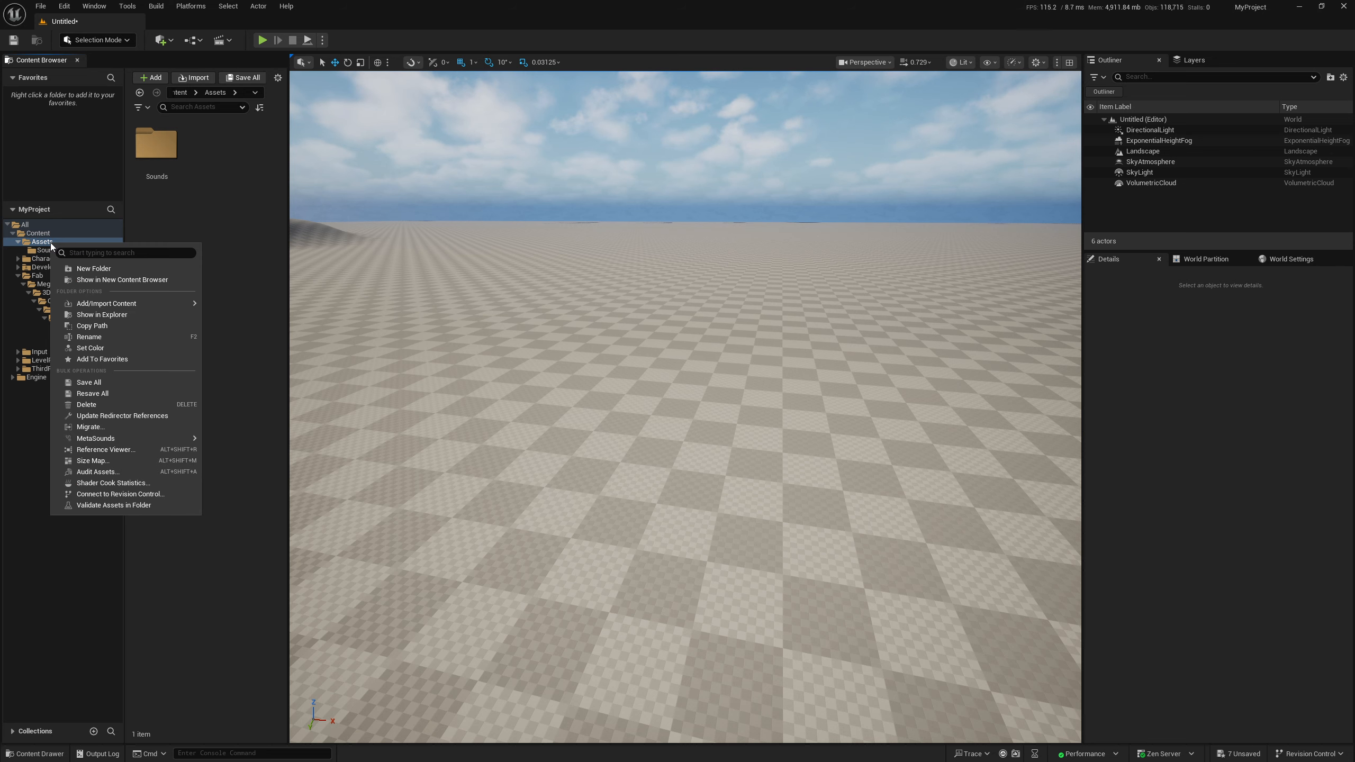
pyautogui.click(87, 269)
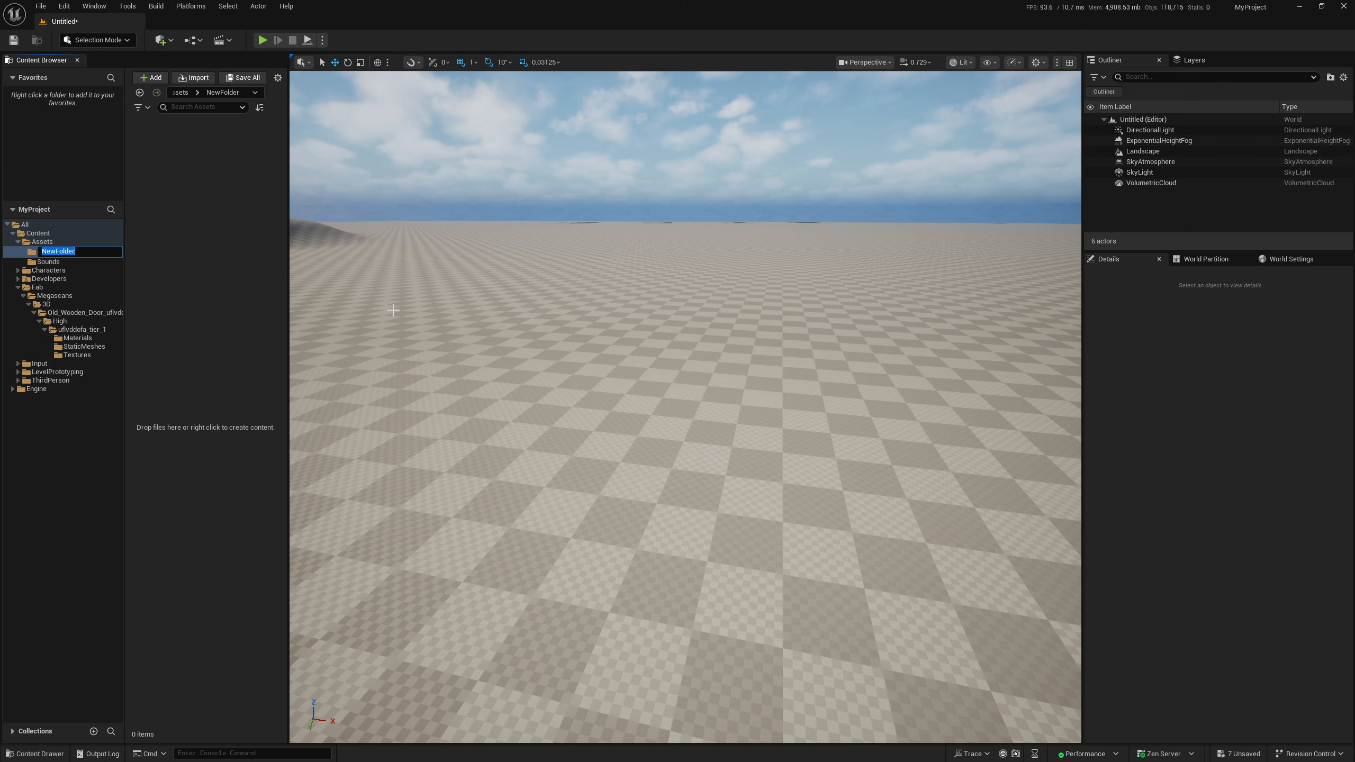
pyautogui.write('BluePrints')
pyautogui.press('Return')
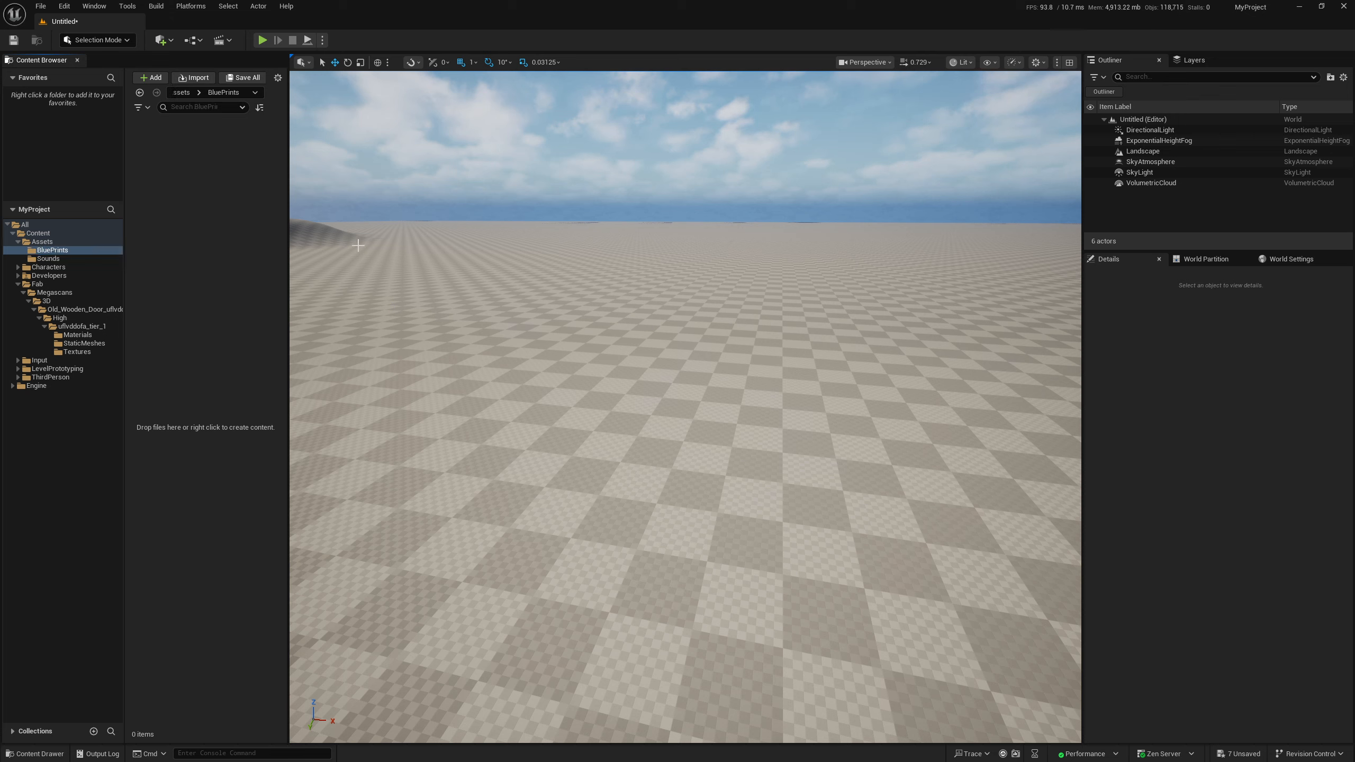
# Create an Actor Blueprint Class named BP_Creepy_Door in the BluePrints folder
pyautogui.rightClick(226, 230)
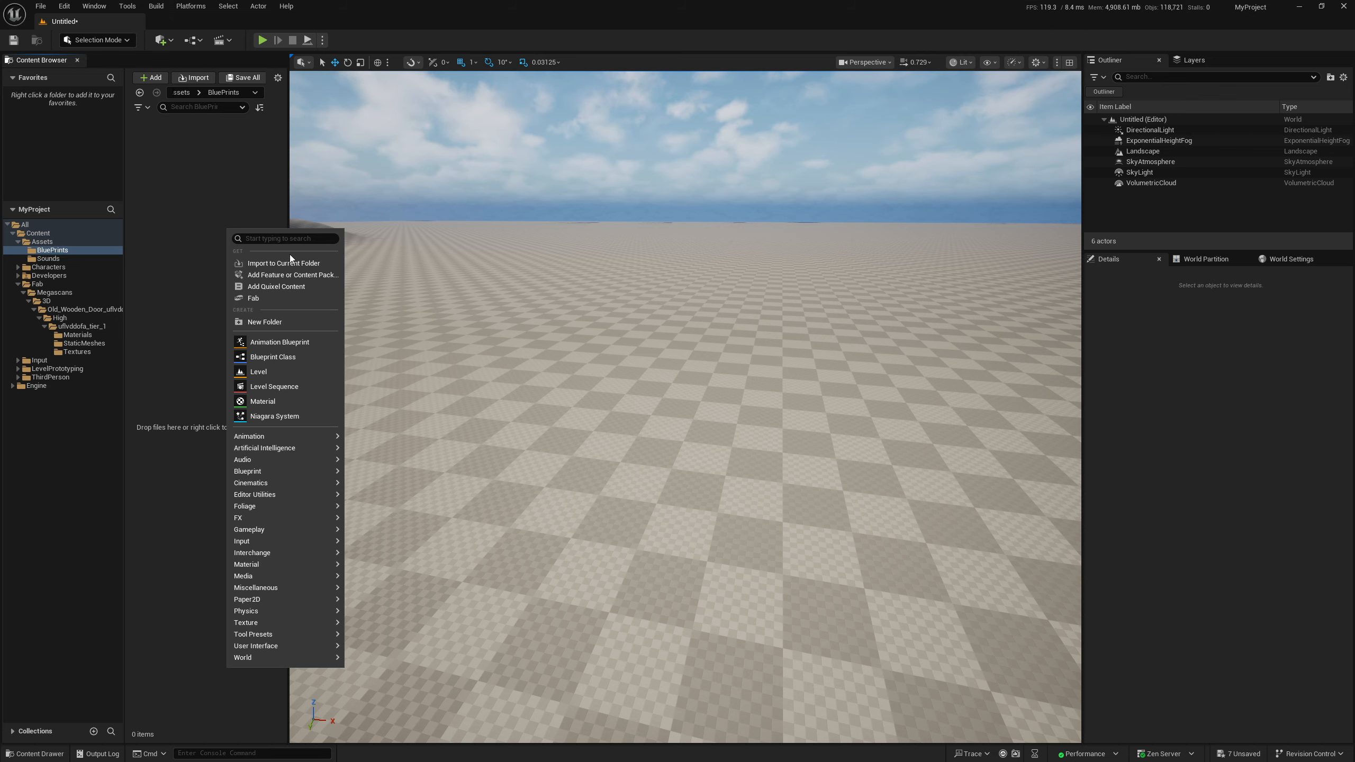
pyautogui.click(295, 351)
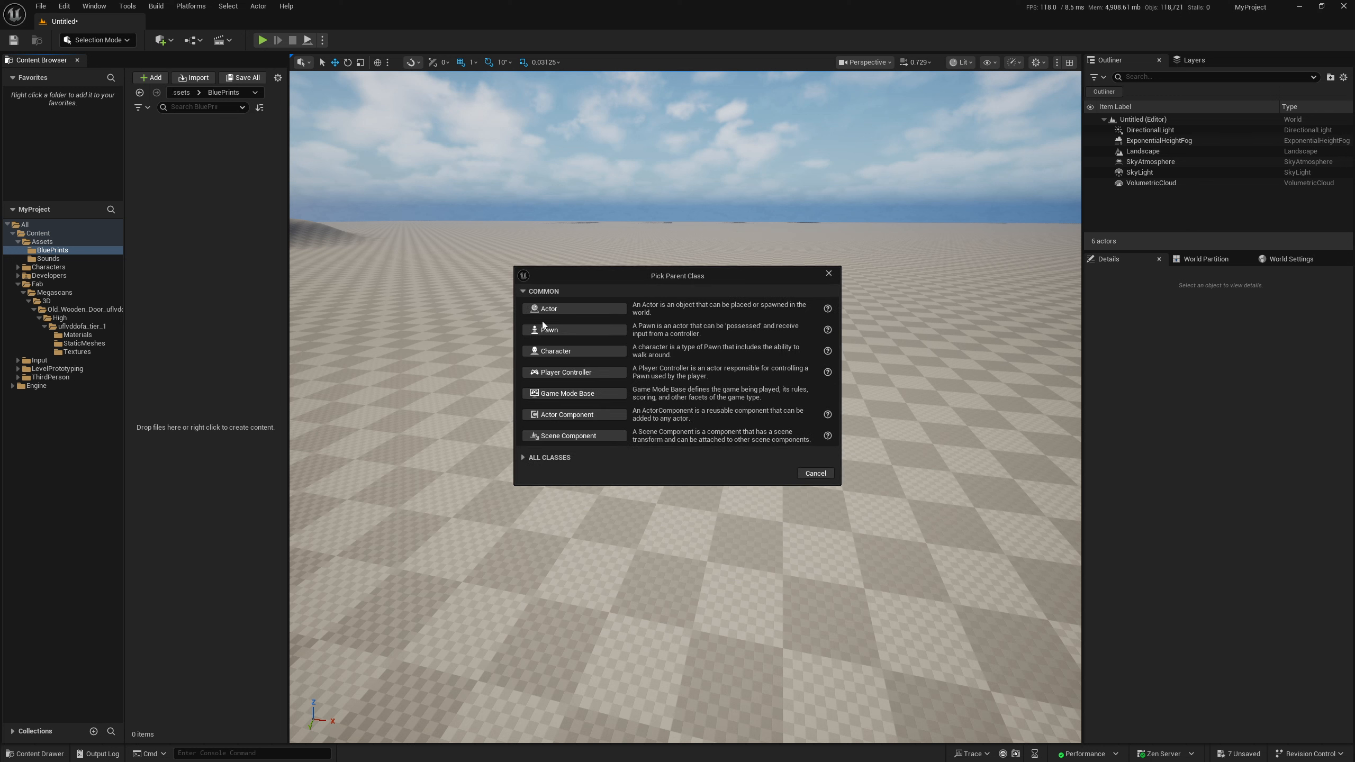
pyautogui.click(566, 310)
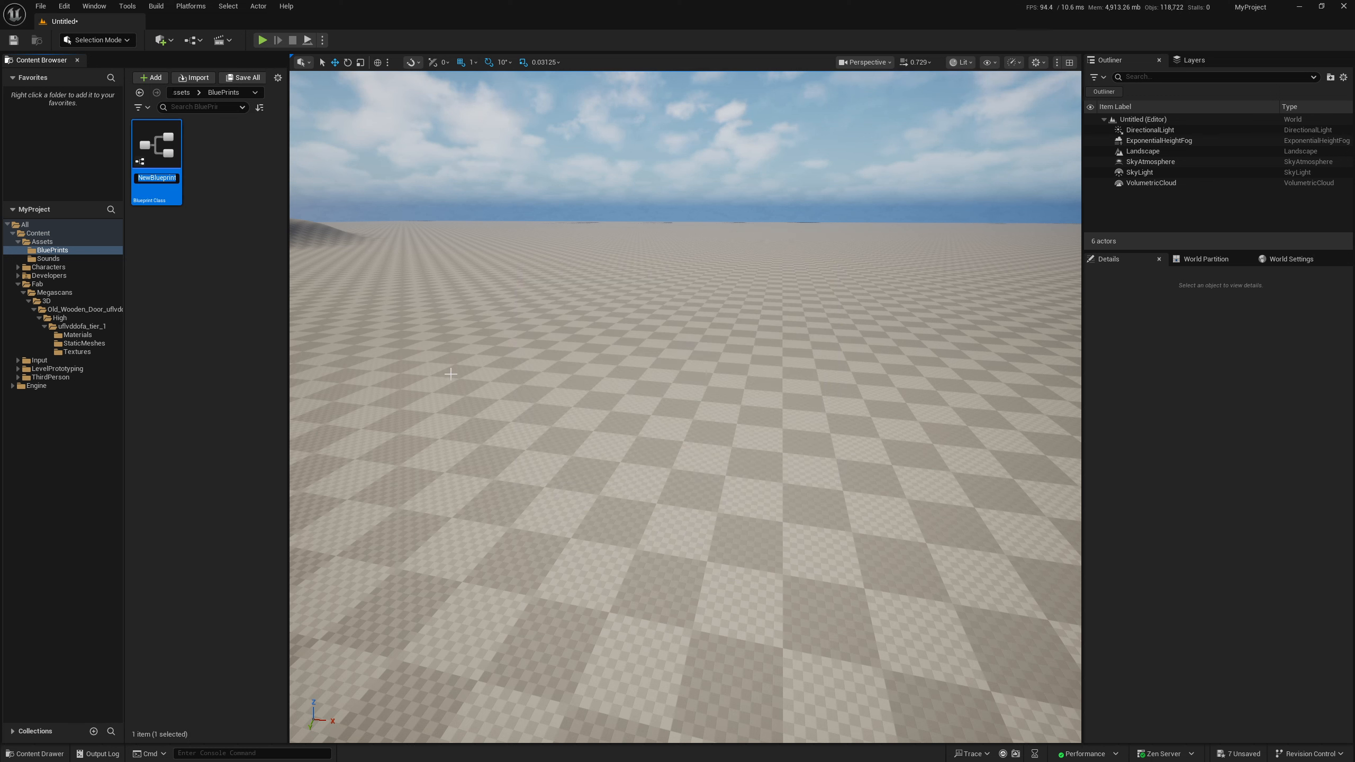
pyautogui.write('BP_Creep')
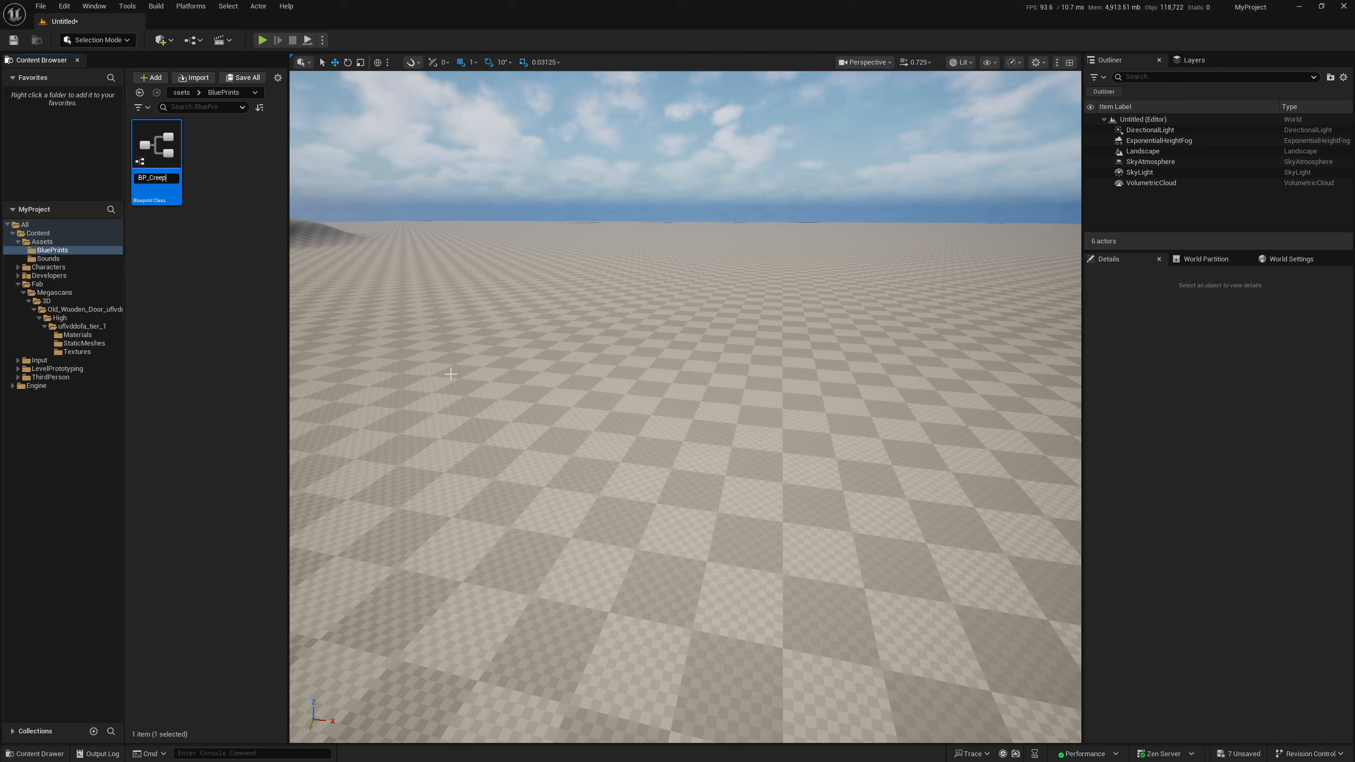
pyautogui.write('y_Door')
pyautogui.press('Return')
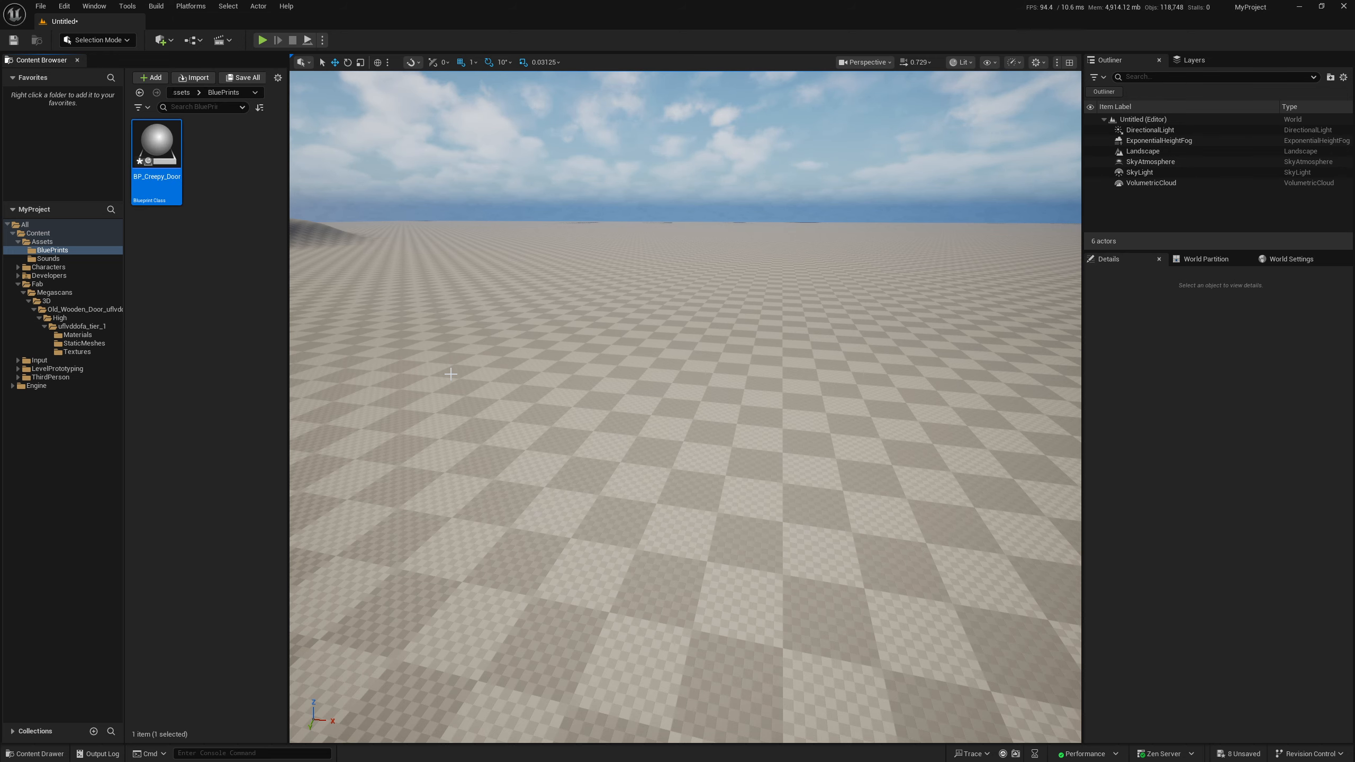
# Open BP_Creepy_Door, add the imported wooden door static mesh as a component and frame it in the viewport
pyautogui.doubleClick(156, 145)
pyautogui.moveTo(478, 105); pyautogui.dragTo(545, 107)
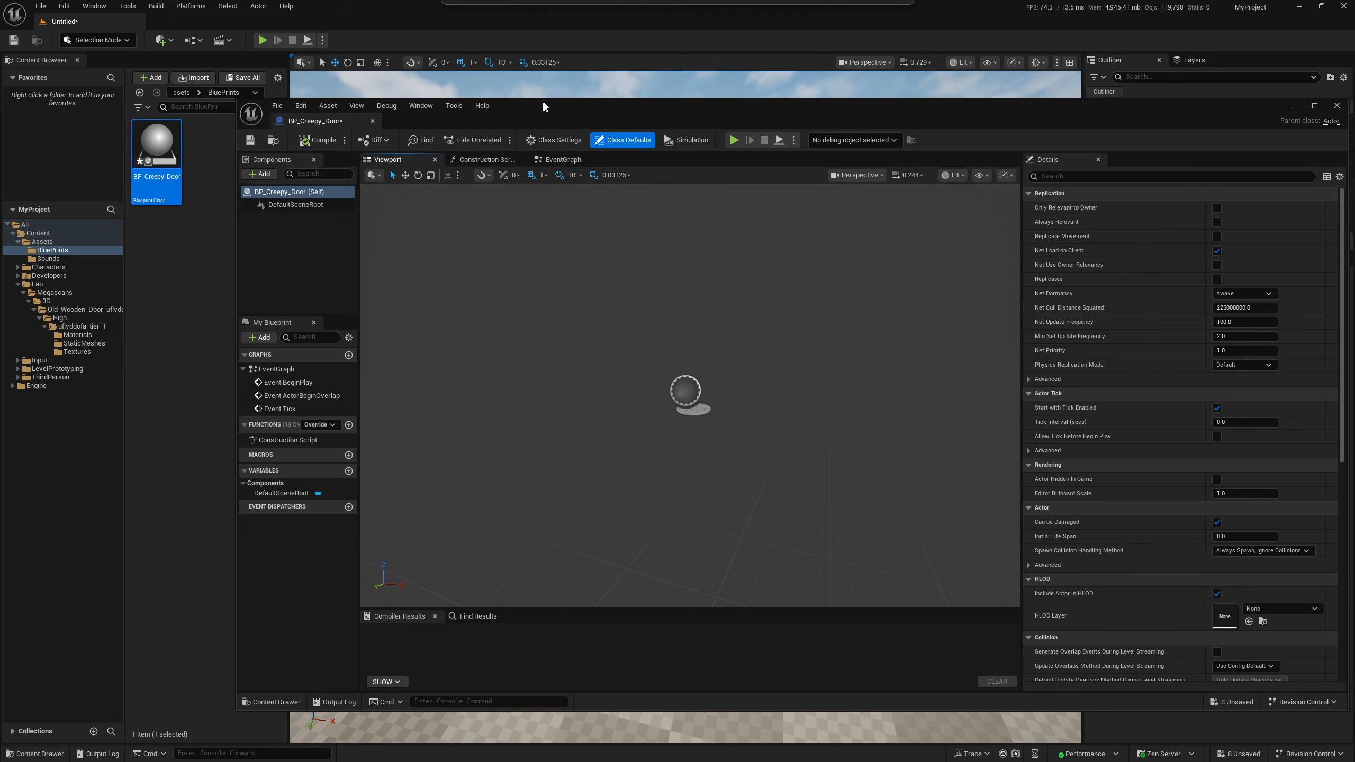
pyautogui.click(104, 345)
pyautogui.moveTo(157, 145); pyautogui.dragTo(673, 375)
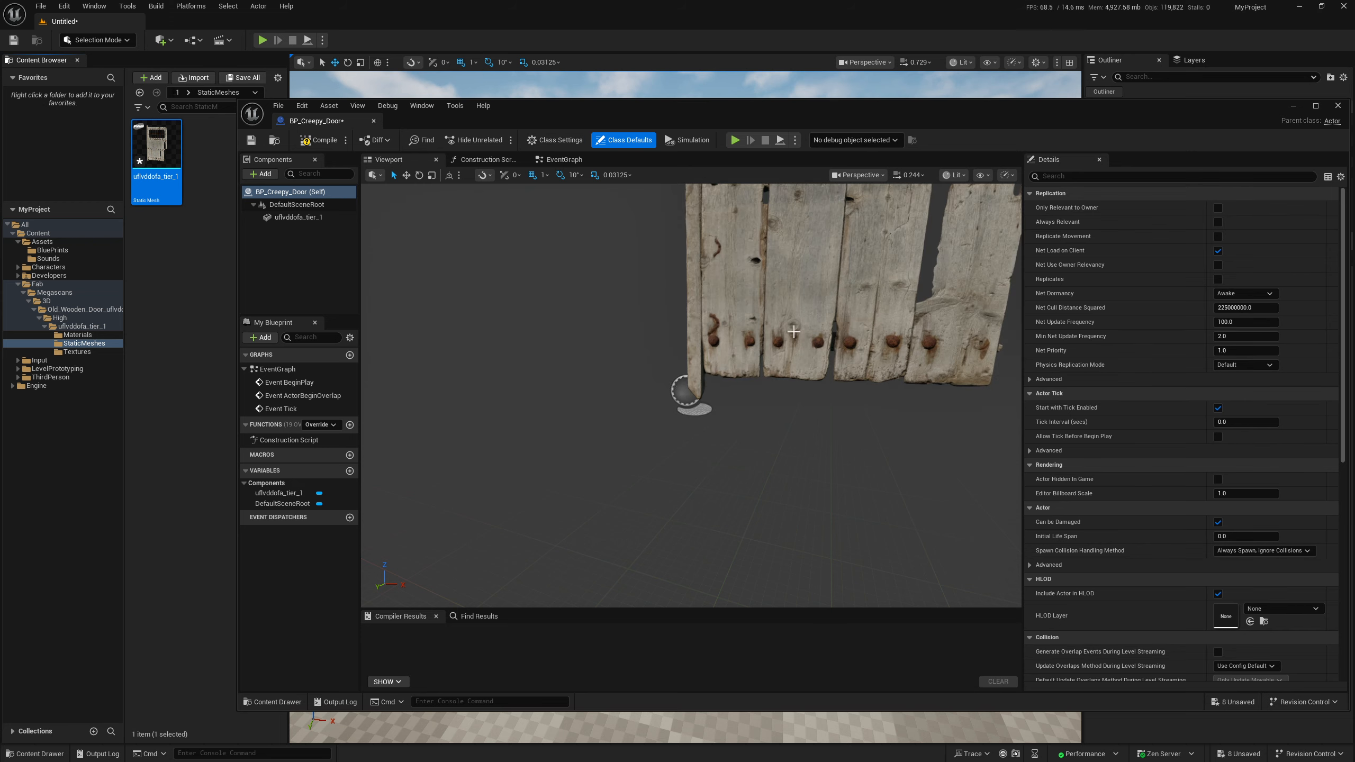
pyautogui.moveTo(794, 332); pyautogui.dragTo(795, 267, button='right')
pyautogui.click(834, 456)
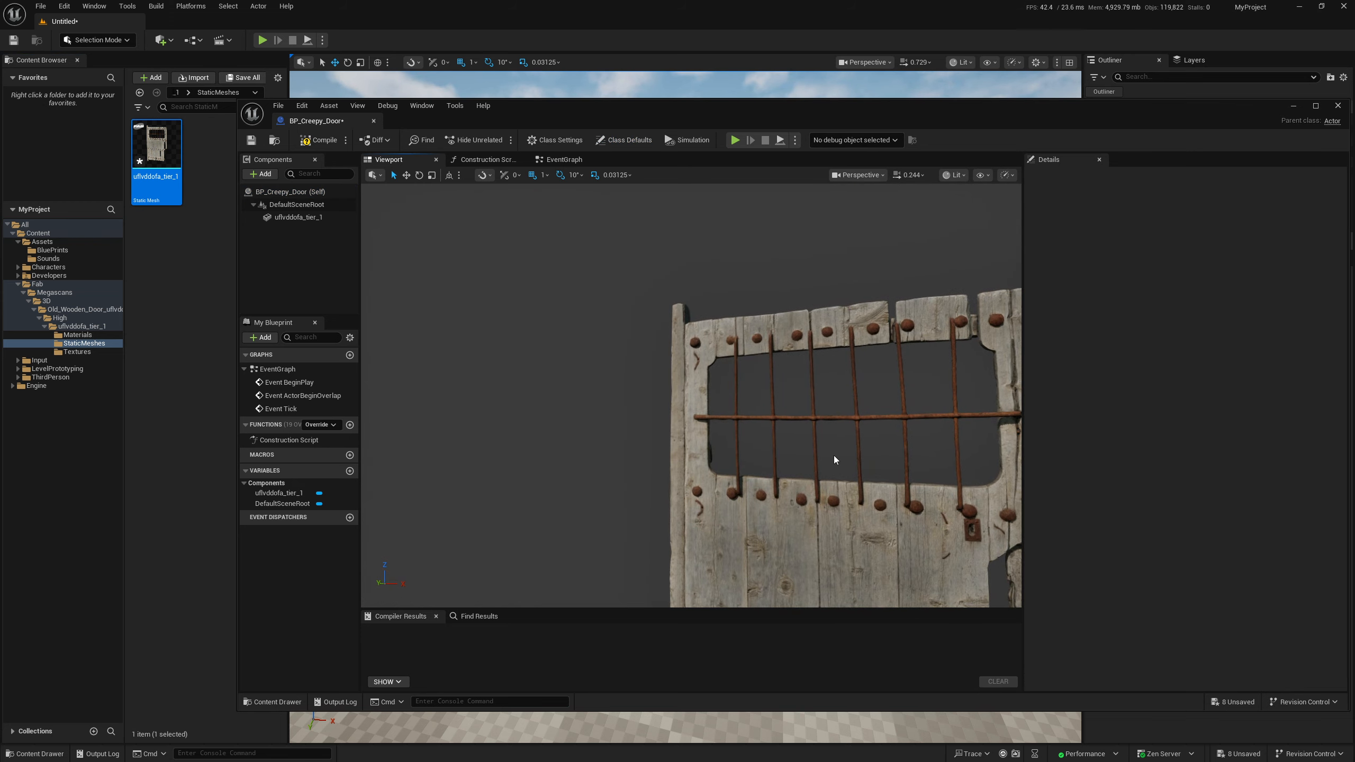
pyautogui.click(810, 519)
pyautogui.press('f')
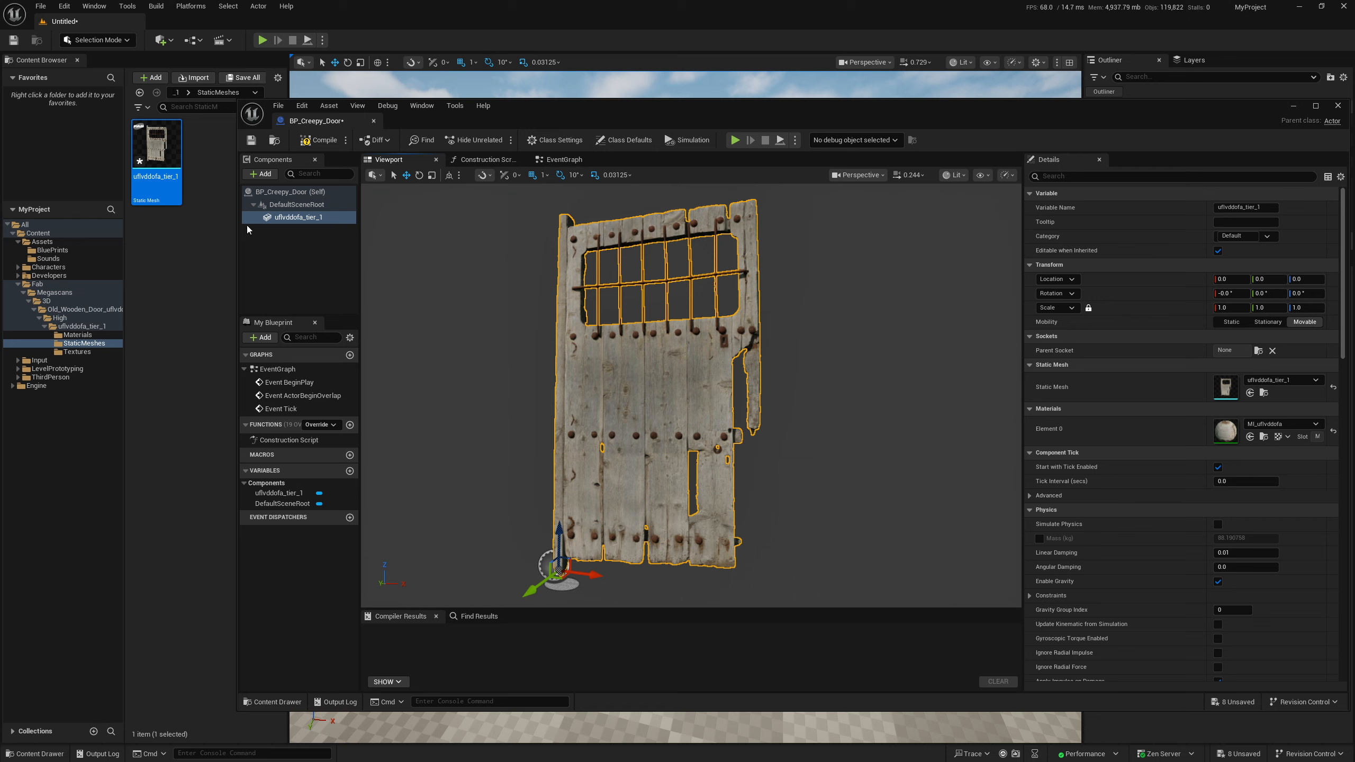
# Rename the door mesh component to Creepy_Door and compile the Blueprint
pyautogui.rightClick(292, 217)
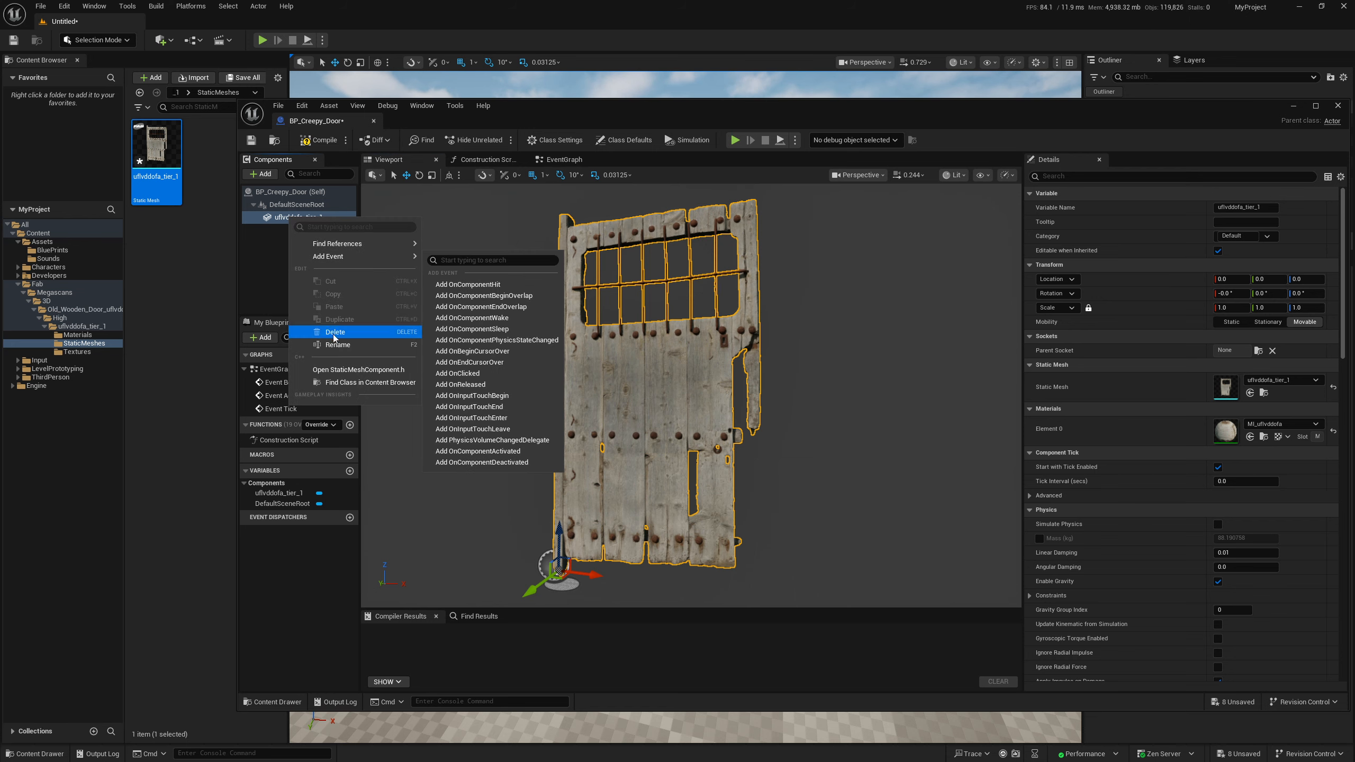
pyautogui.click(409, 343)
pyautogui.write('Cre')
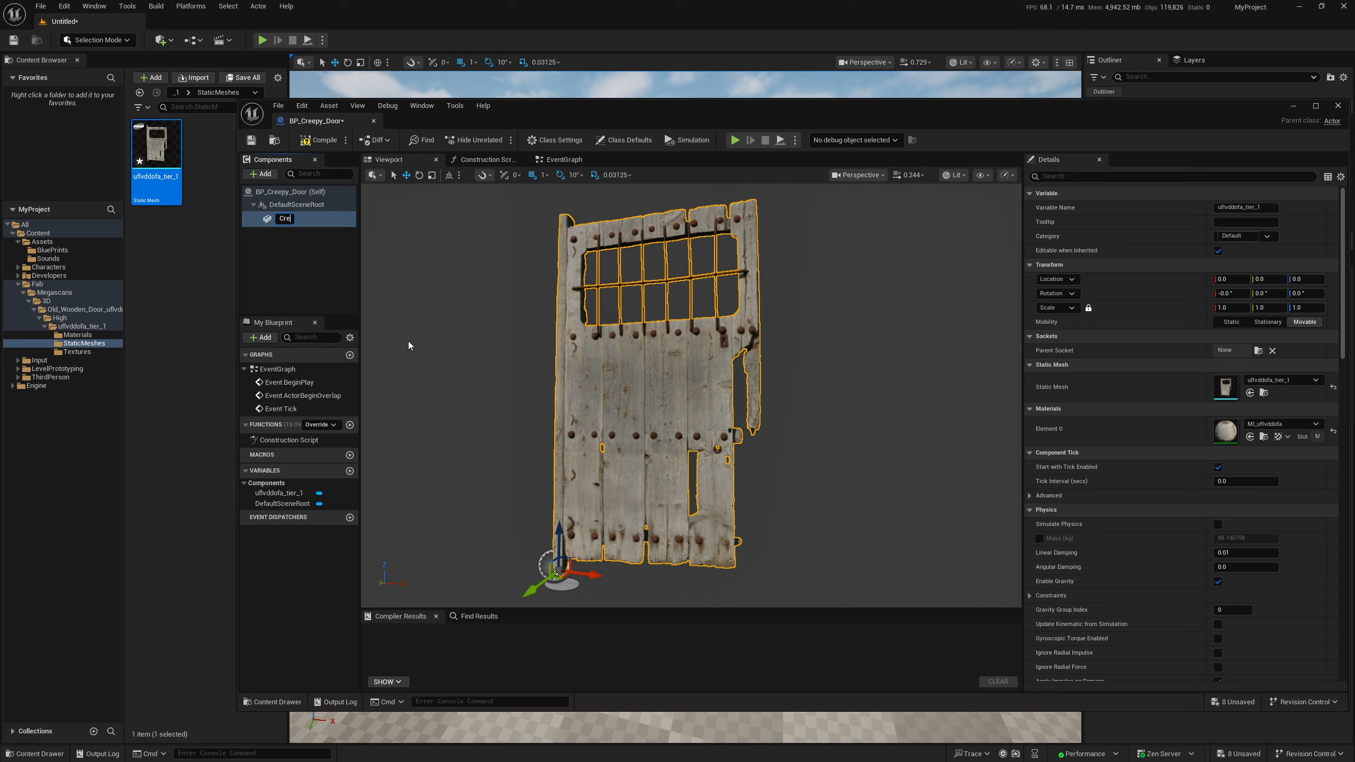
pyautogui.write('epy_Door')
pyautogui.press('Return')
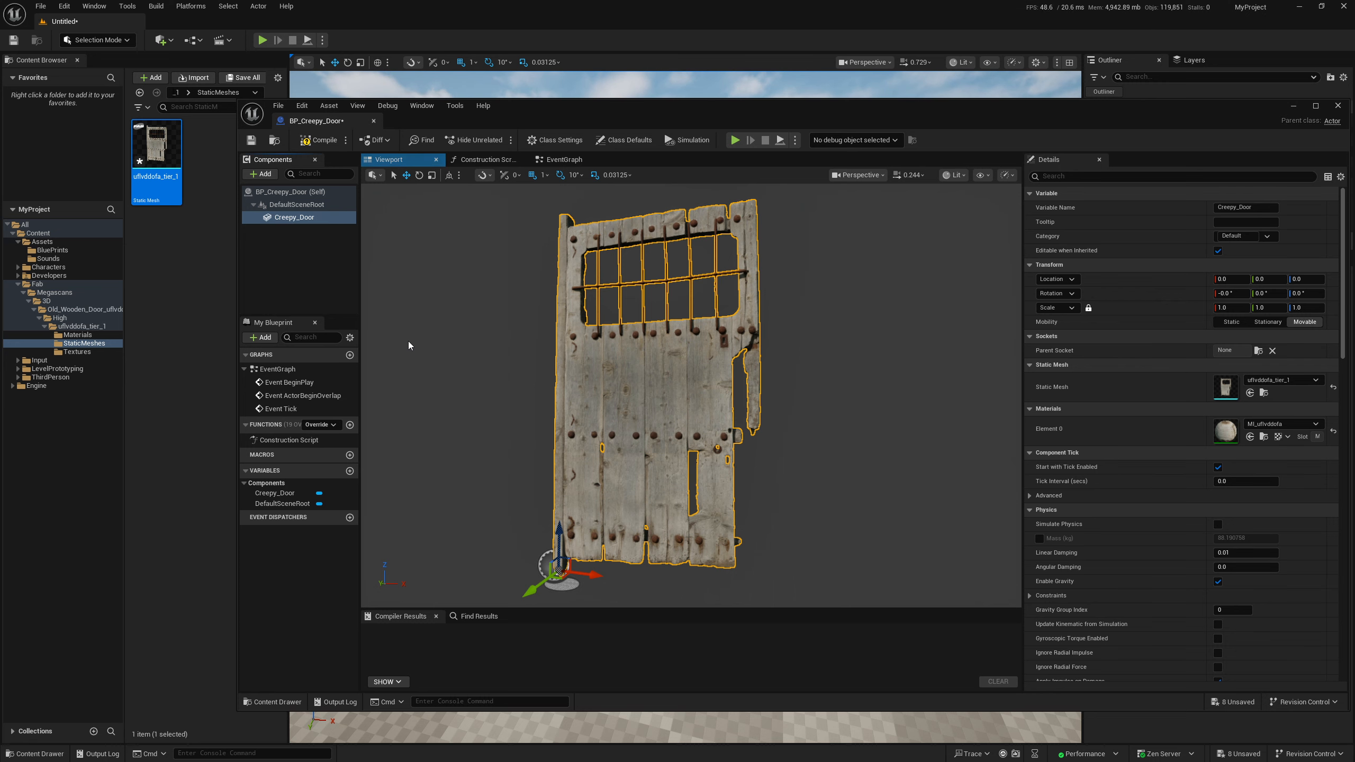
pyautogui.click(323, 140)
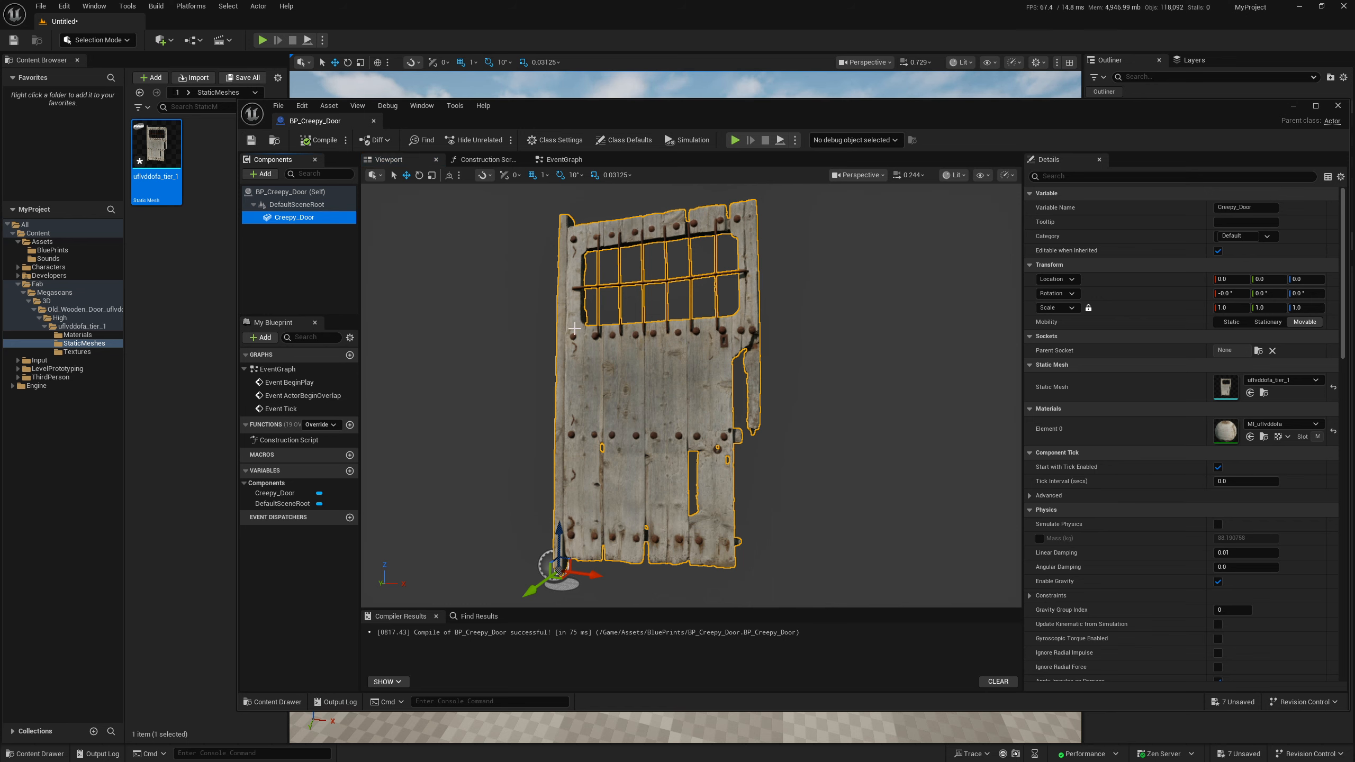
# Test the door mesh's swing by rotating it around the Z axis and reset the rotation to 0
pyautogui.moveTo(574, 331); pyautogui.dragTo(582, 358, button='right')
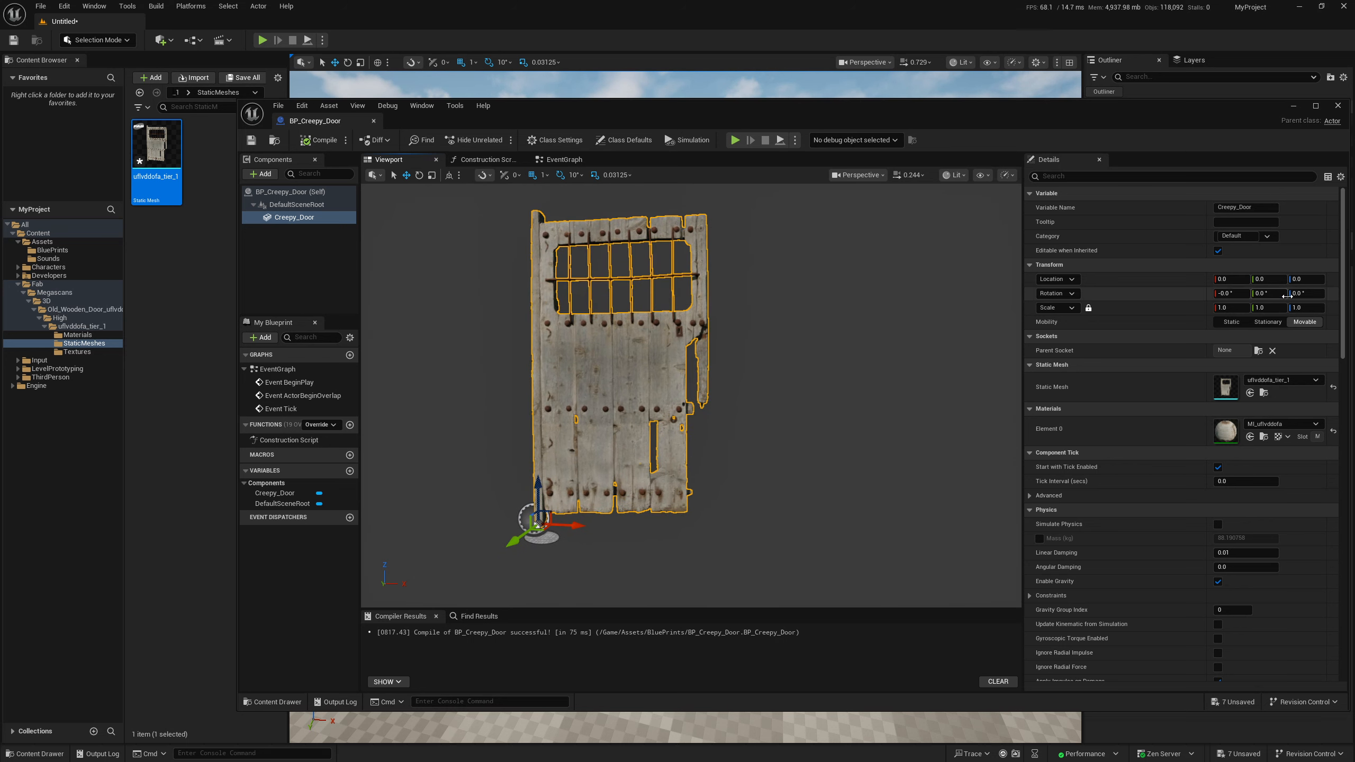
pyautogui.moveTo(1307, 295)
pyautogui.mouseDown()
pyautogui.moveTo(1192, 297)
pyautogui.moveTo(1307, 295)
pyautogui.mouseUp()
pyautogui.click(1306, 295)
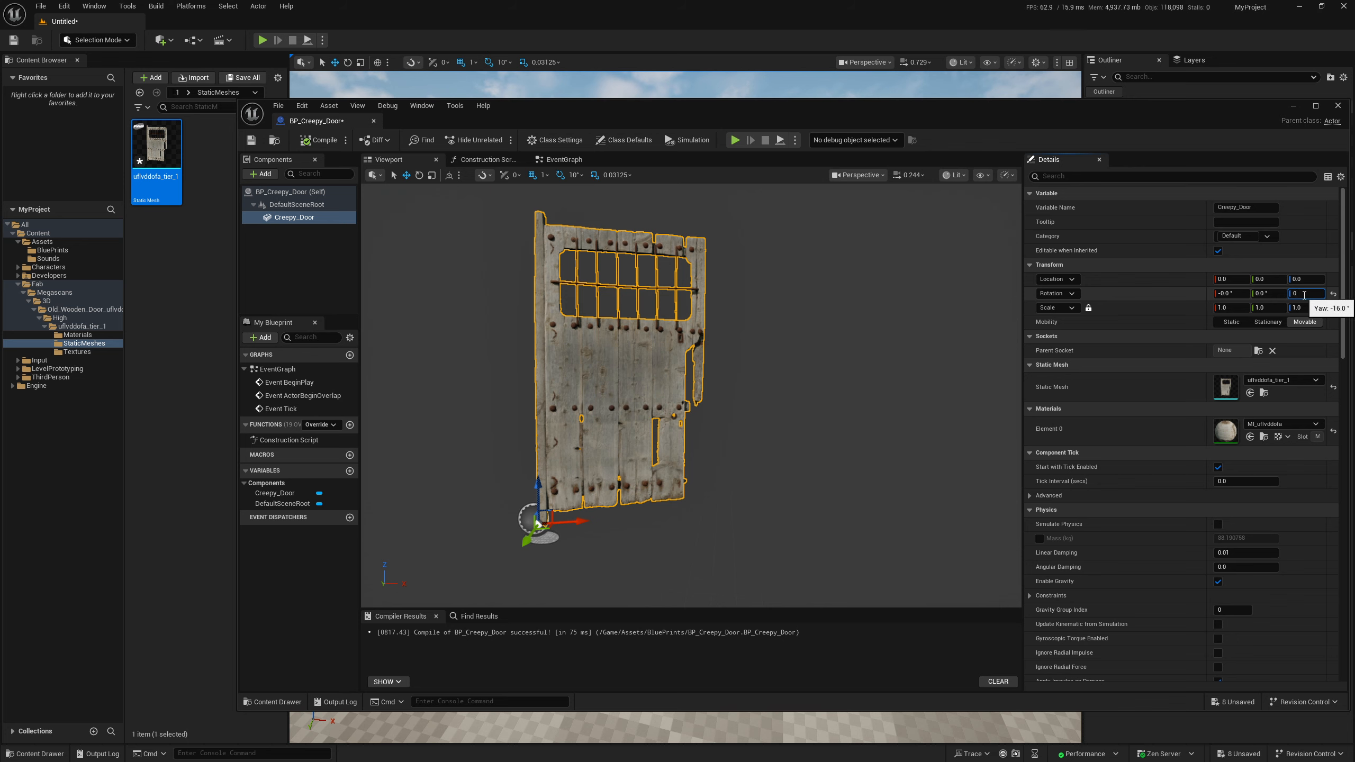
pyautogui.press('Return')
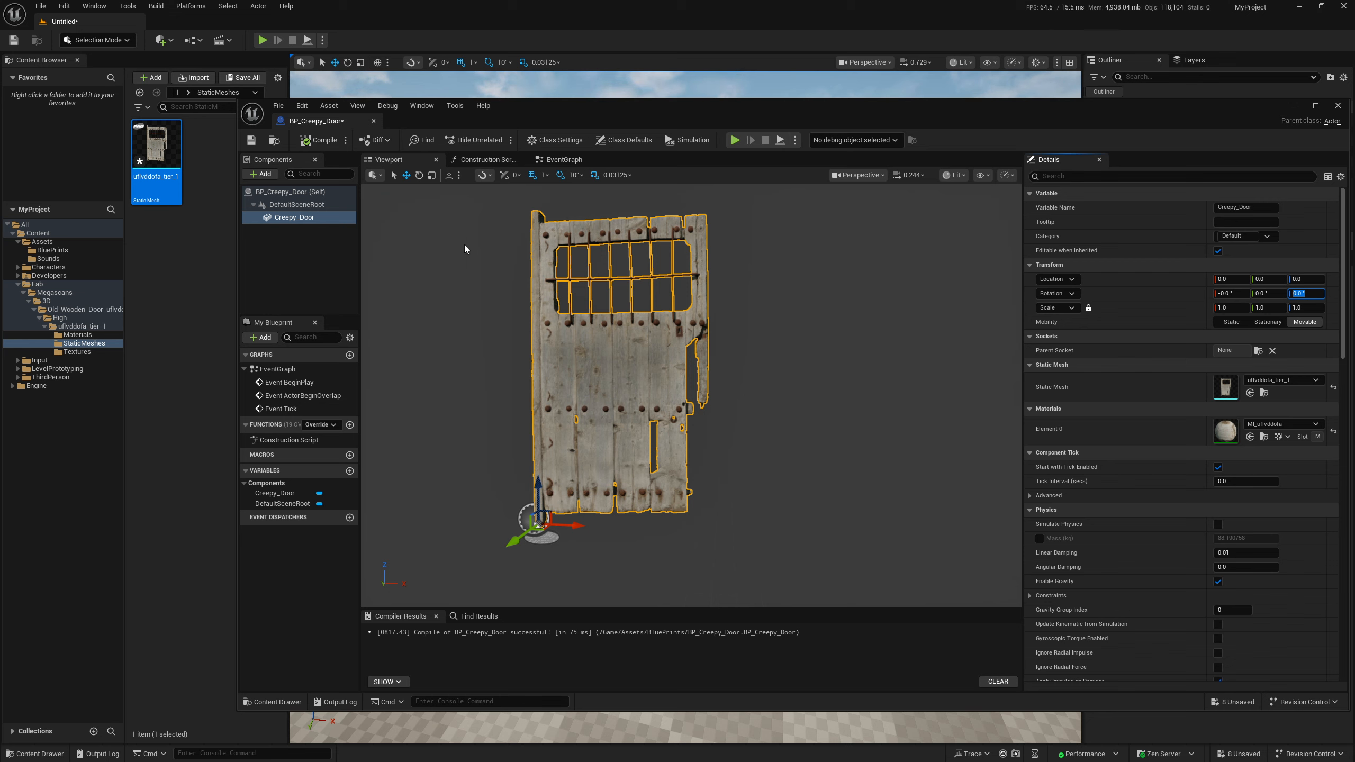
# Add a Cube component under DefaultSceneRoot
pyautogui.click(296, 204)
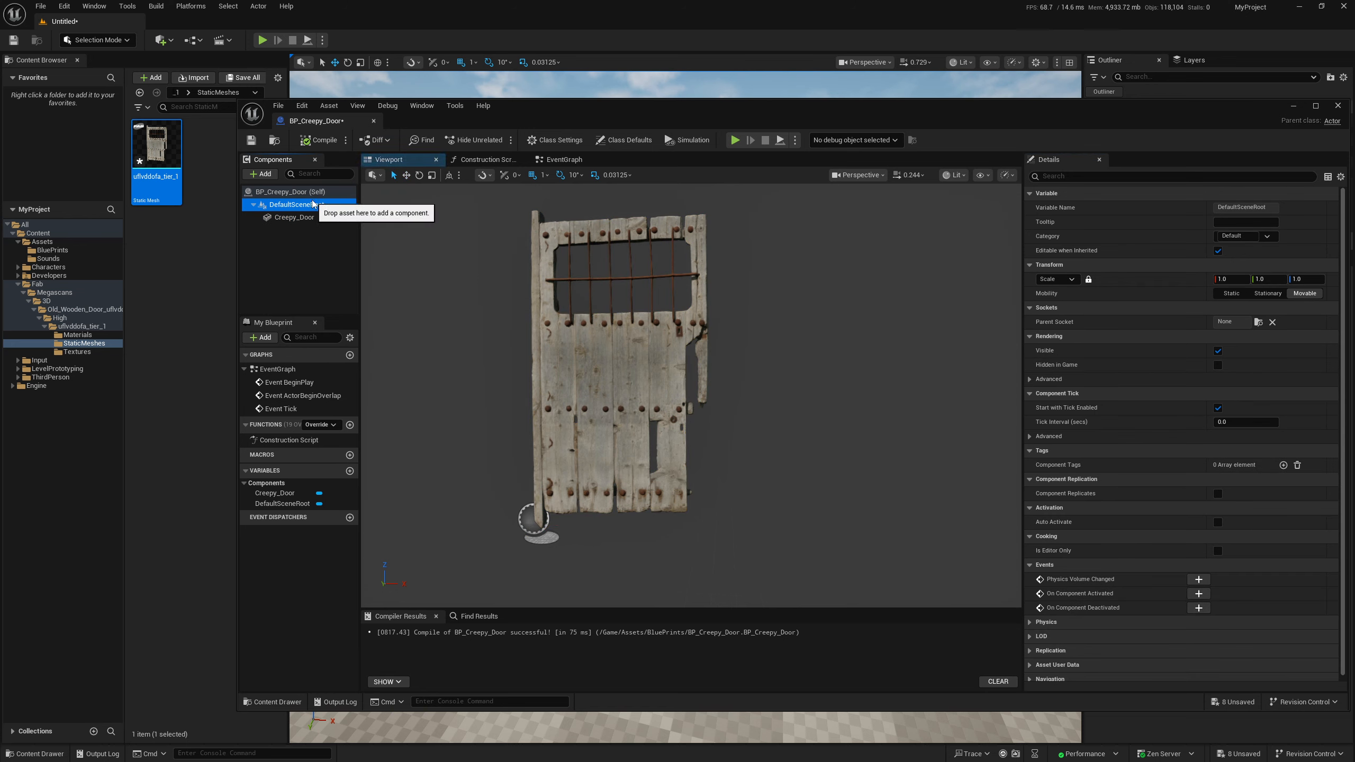
pyautogui.click(261, 174)
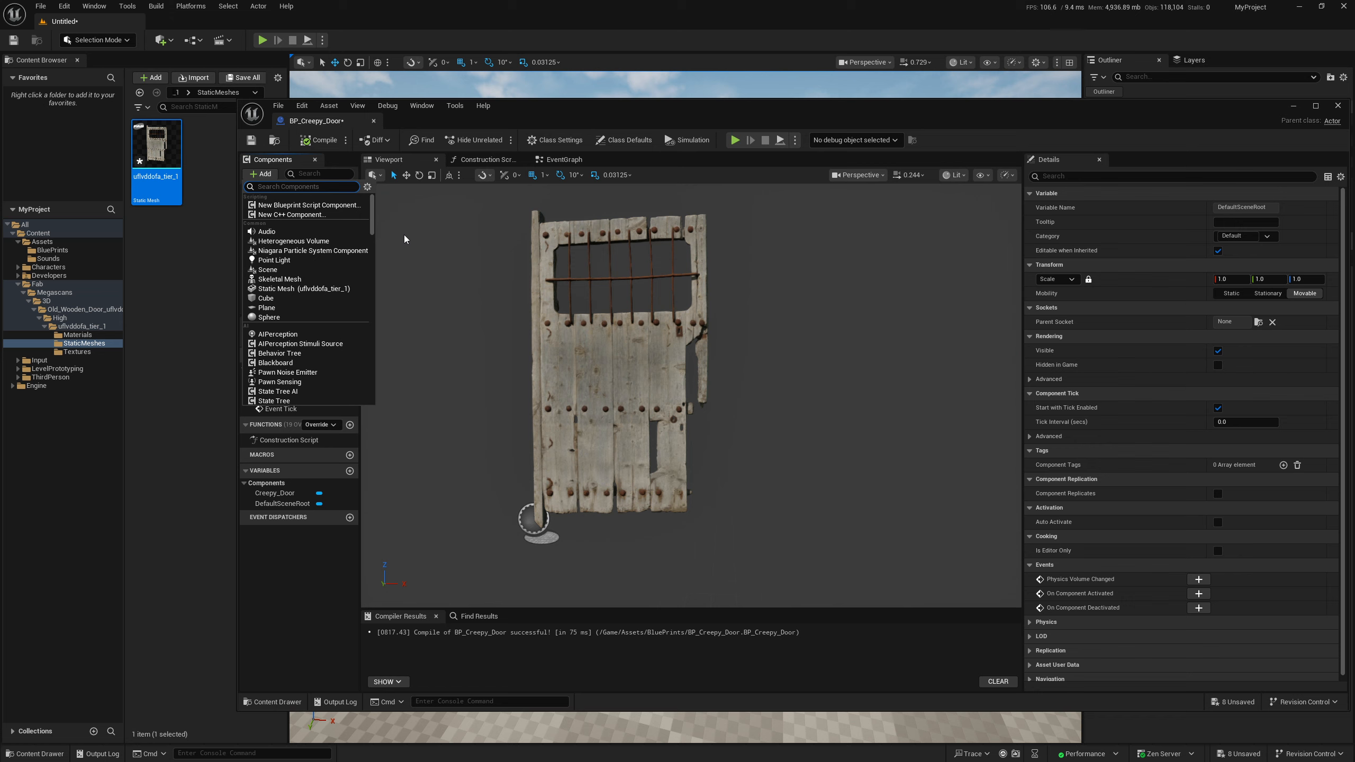
pyautogui.write('hinge')
pyautogui.press('BackSpace')
pyautogui.press('BackSpace')
pyautogui.press('BackSpace')
pyautogui.press('BackSpace')
pyautogui.press('BackSpace')
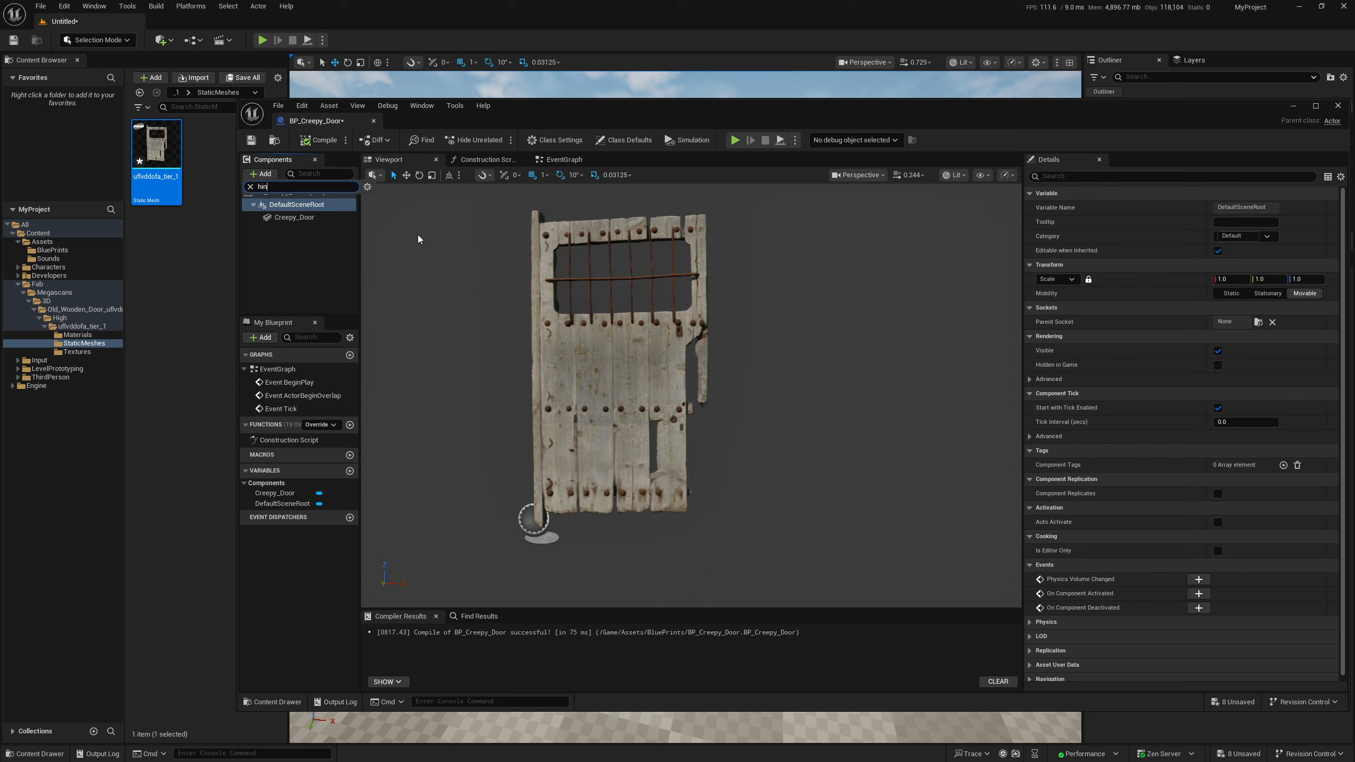
pyautogui.write('cube')
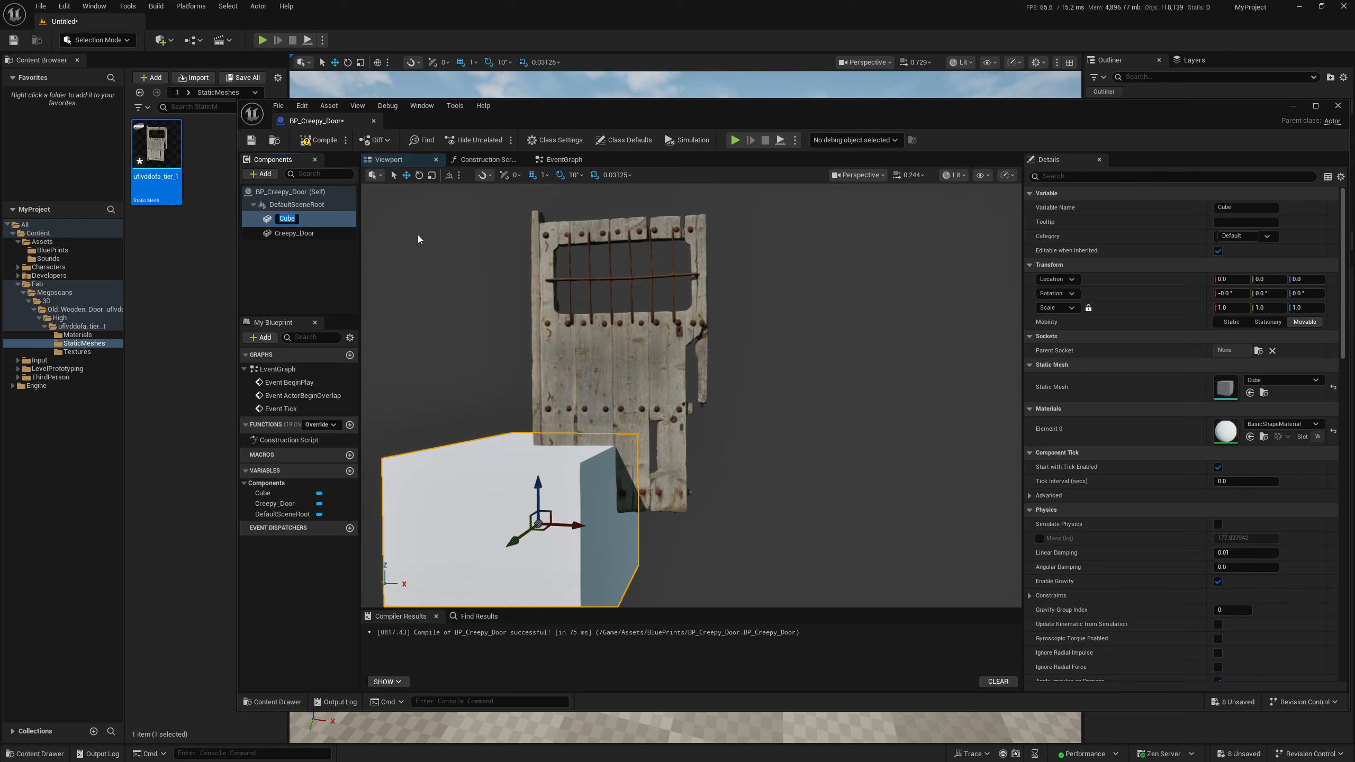
# Rename the Cube component to Hinge
pyautogui.moveTo(487, 375); pyautogui.dragTo(497, 387, button='right')
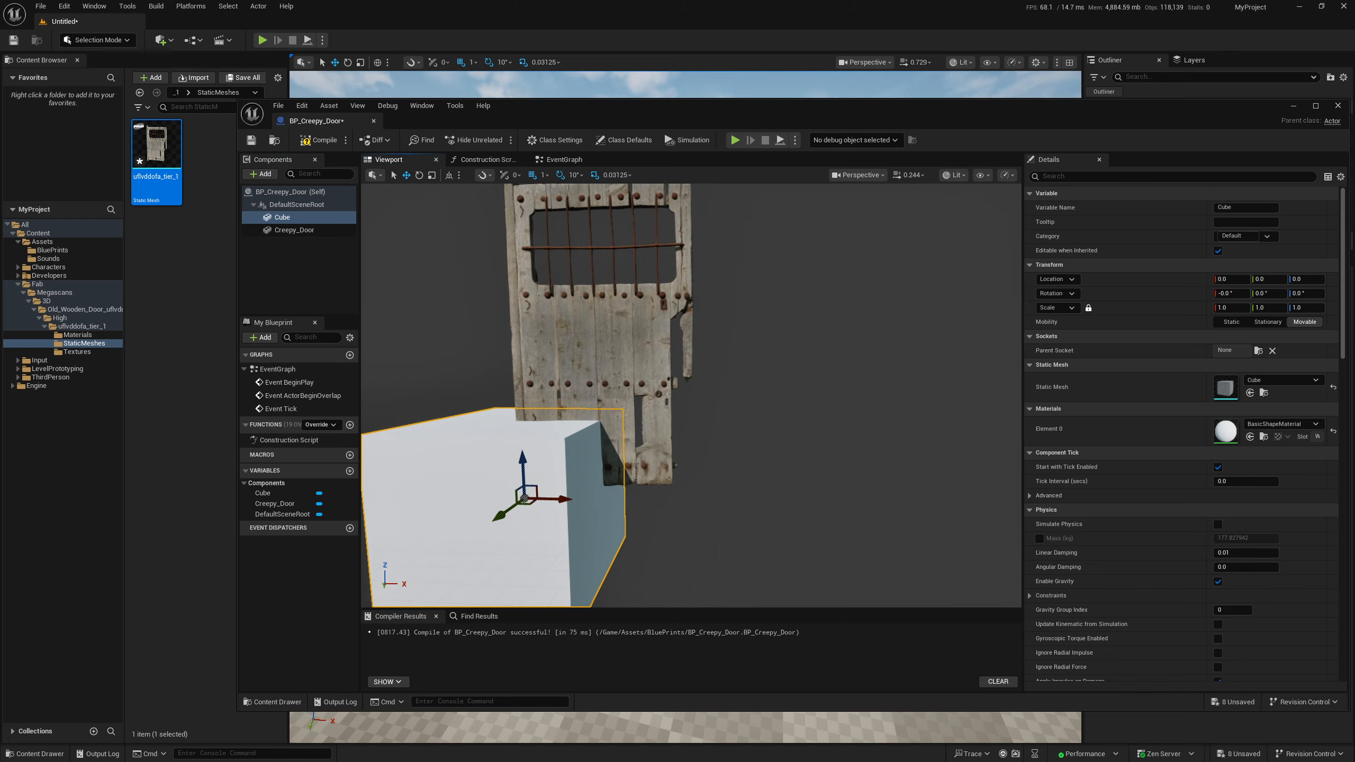
pyautogui.rightClick(318, 218)
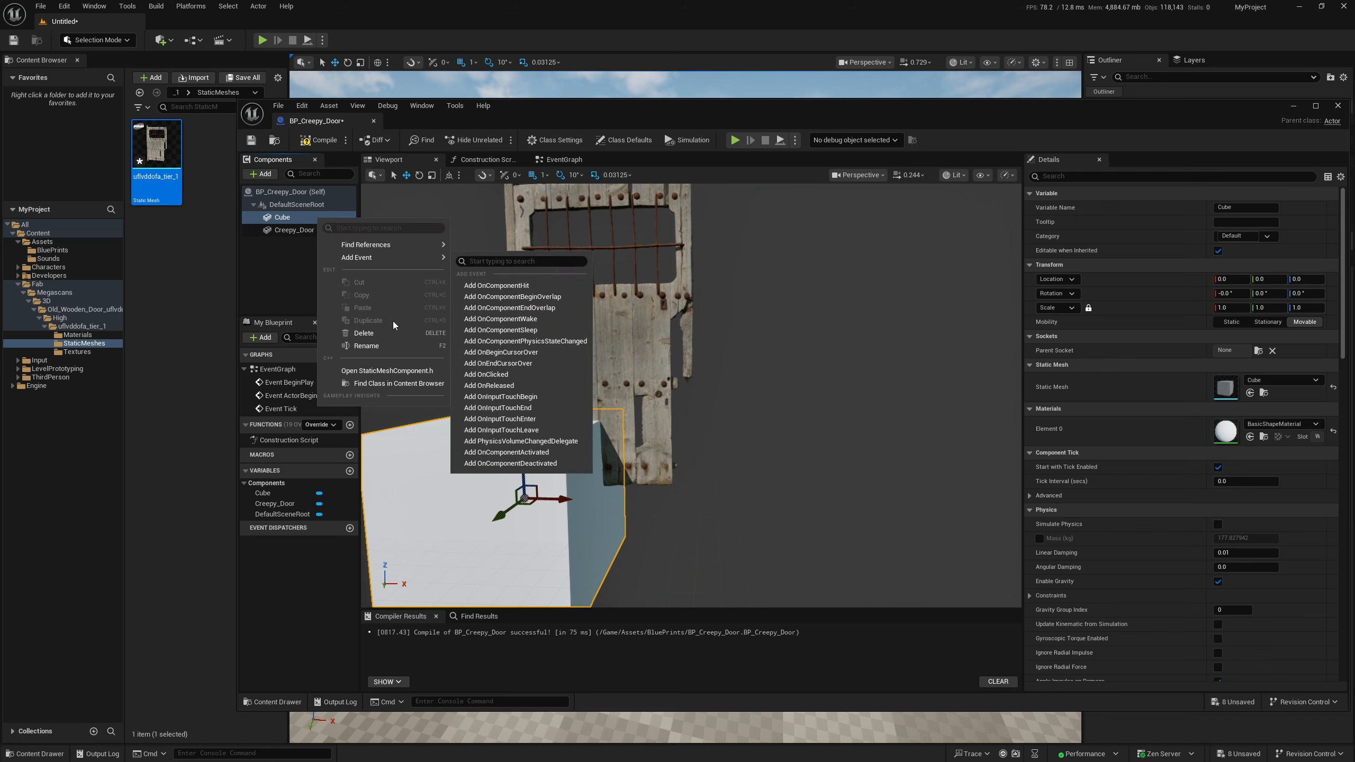
pyautogui.click(398, 345)
pyautogui.write('H')
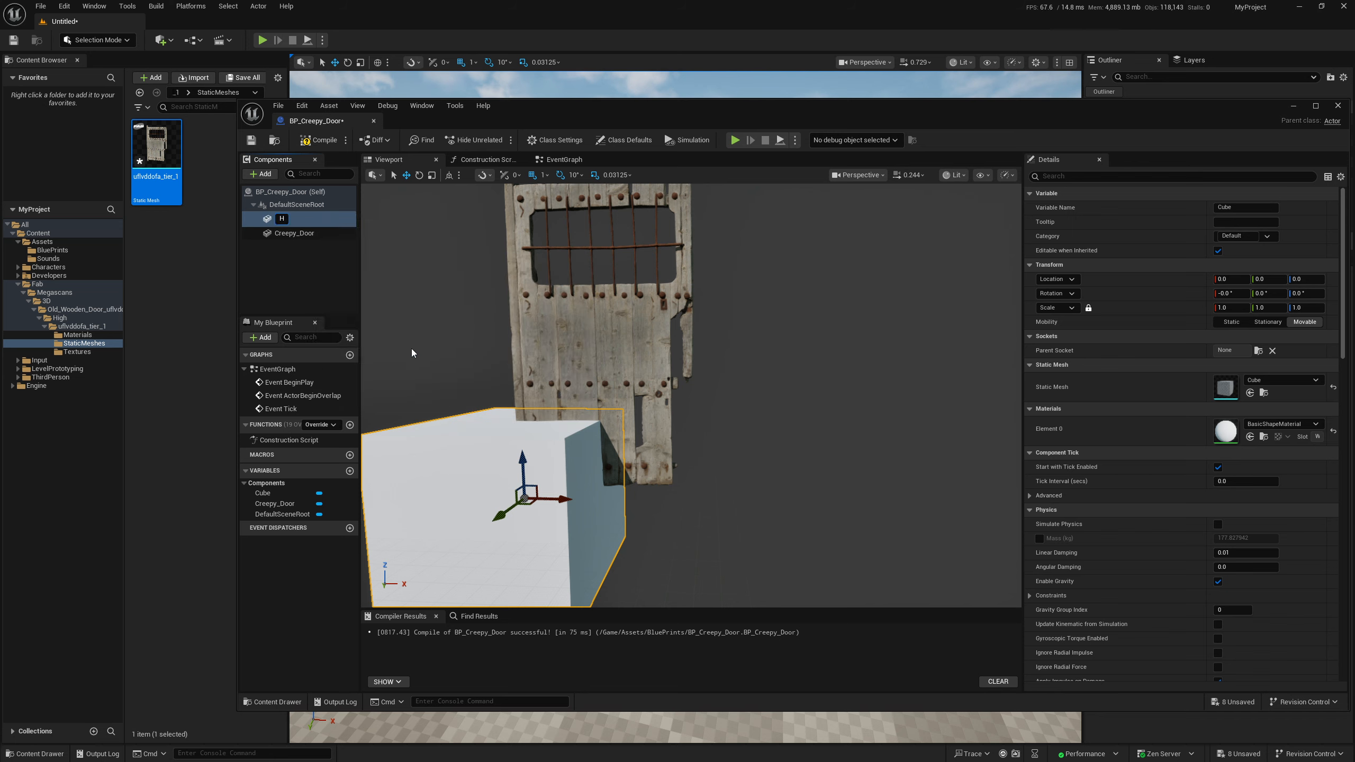
pyautogui.write('inge')
pyautogui.press('Return')
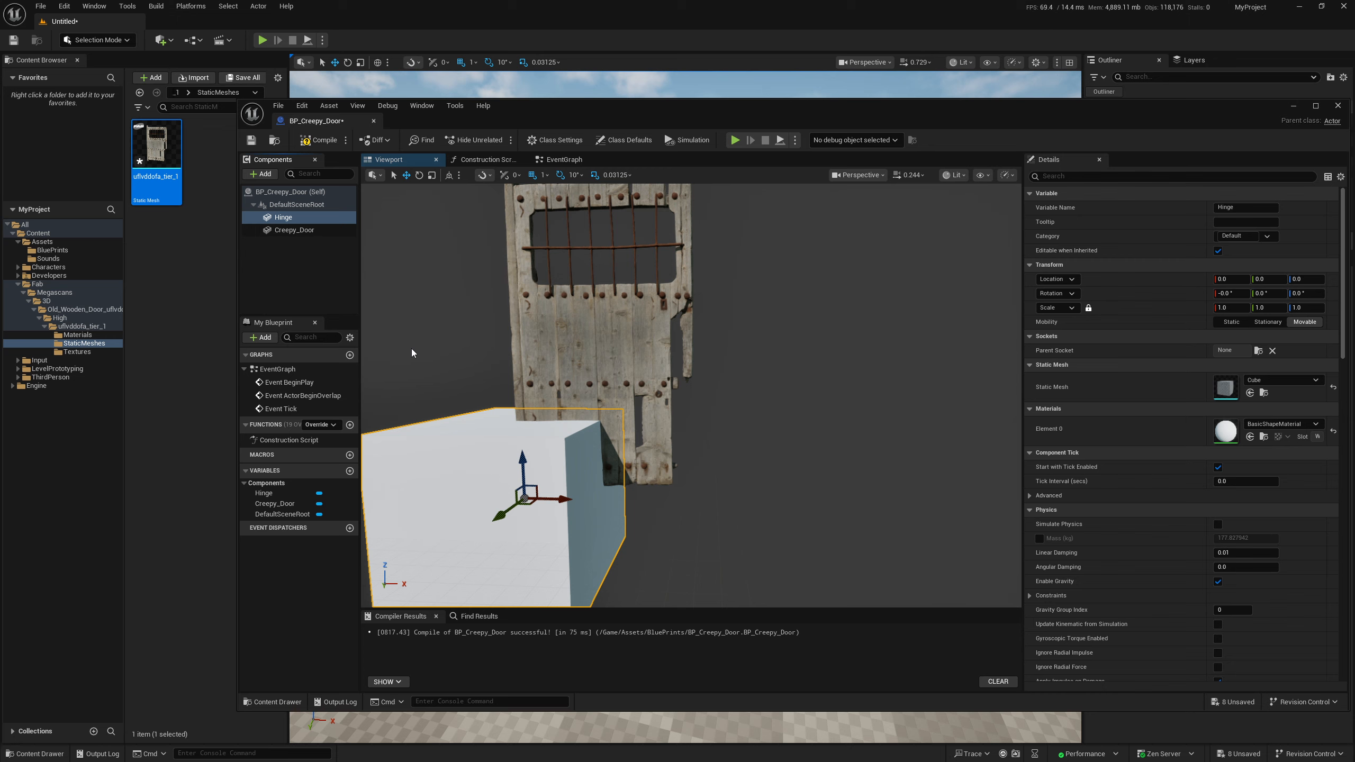
# Scale the Hinge cube down uniformly to 0.0475
pyautogui.moveTo(430, 347); pyautogui.dragTo(629, 355, button='right')
pyautogui.press('a')
pyautogui.press('s')
pyautogui.moveTo(480, 357); pyautogui.dragTo(469, 366, button='right')
pyautogui.press('d')
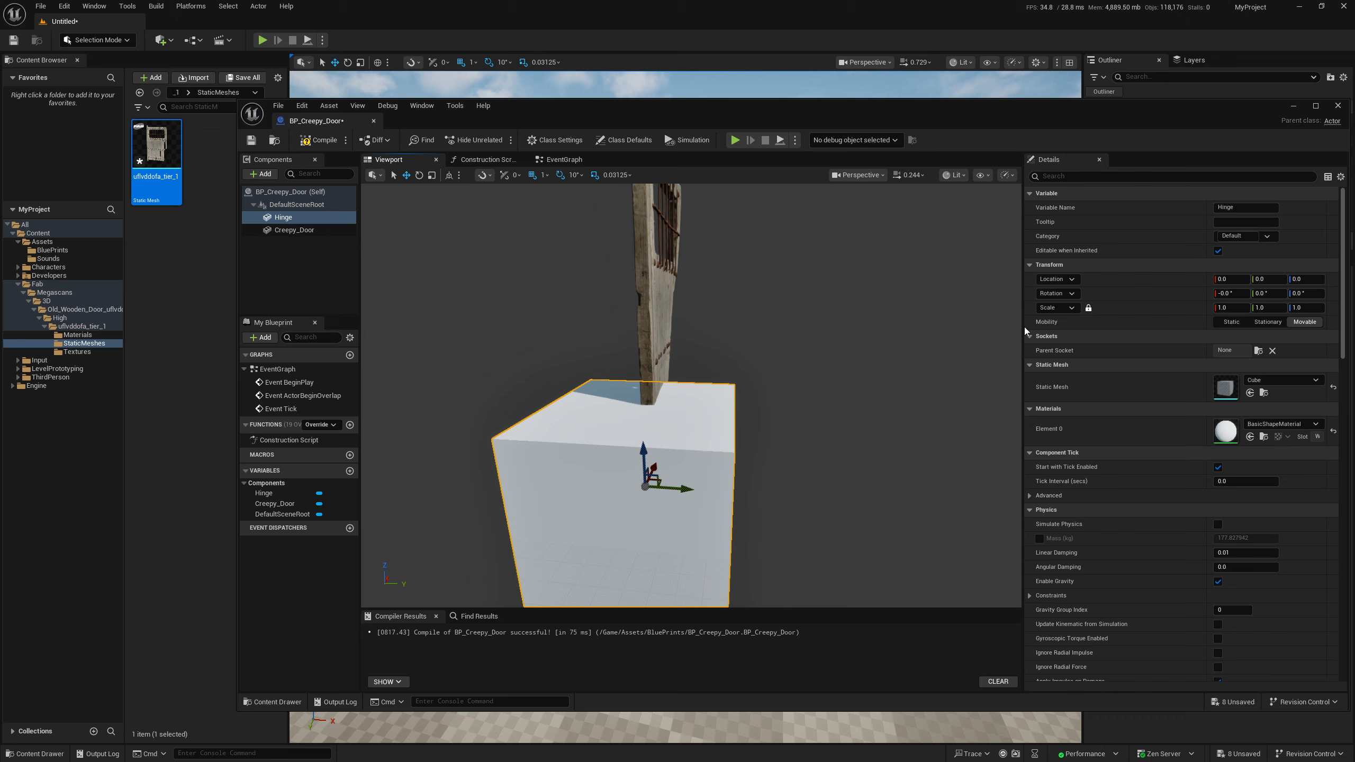
pyautogui.moveTo(1227, 305); pyautogui.dragTo(1093, 306)
# Move the Hinge cube into the lower end of the door's side post, at about X 4, Y 5, Z 6
pyautogui.press('w')
pyautogui.moveTo(928, 384); pyautogui.dragTo(979, 432, button='right')
pyautogui.press('a')
pyautogui.press('d')
pyautogui.press('e')
pyautogui.press('w')
pyautogui.press('a')
pyautogui.press('s')
pyautogui.moveTo(795, 459); pyautogui.dragTo(803, 457, button='right')
pyautogui.scroll(-4, 801, 457)
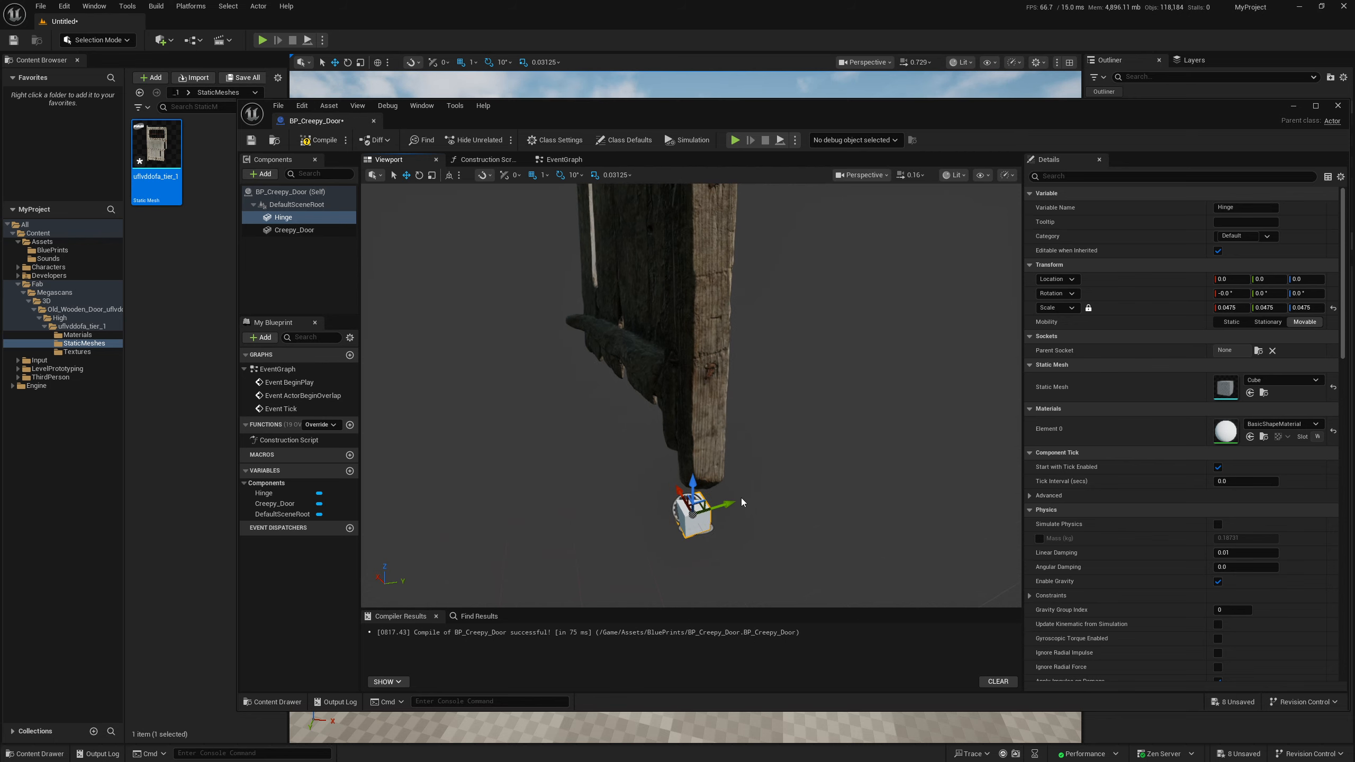
pyautogui.moveTo(733, 501); pyautogui.dragTo(698, 446)
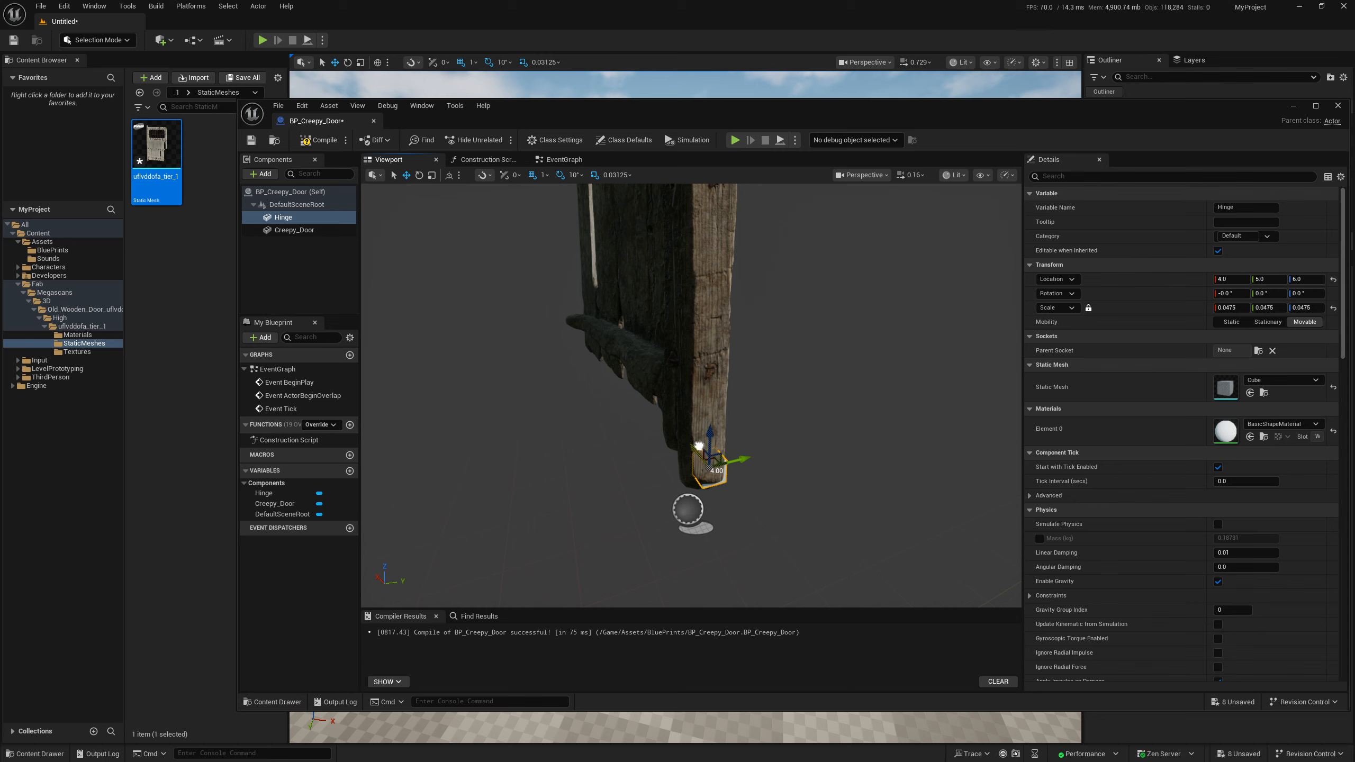
# Shift the Hinge cube along the Y axis to 3.0 so it sits within the post's thickness
pyautogui.click(856, 517)
pyautogui.moveTo(857, 517)
pyautogui.mouseDown(button='right')
pyautogui.moveTo(933, 507)
pyautogui.moveTo(862, 514)
pyautogui.mouseUp(button='right')
pyautogui.press('w')
pyautogui.press('s')
pyautogui.press('d')
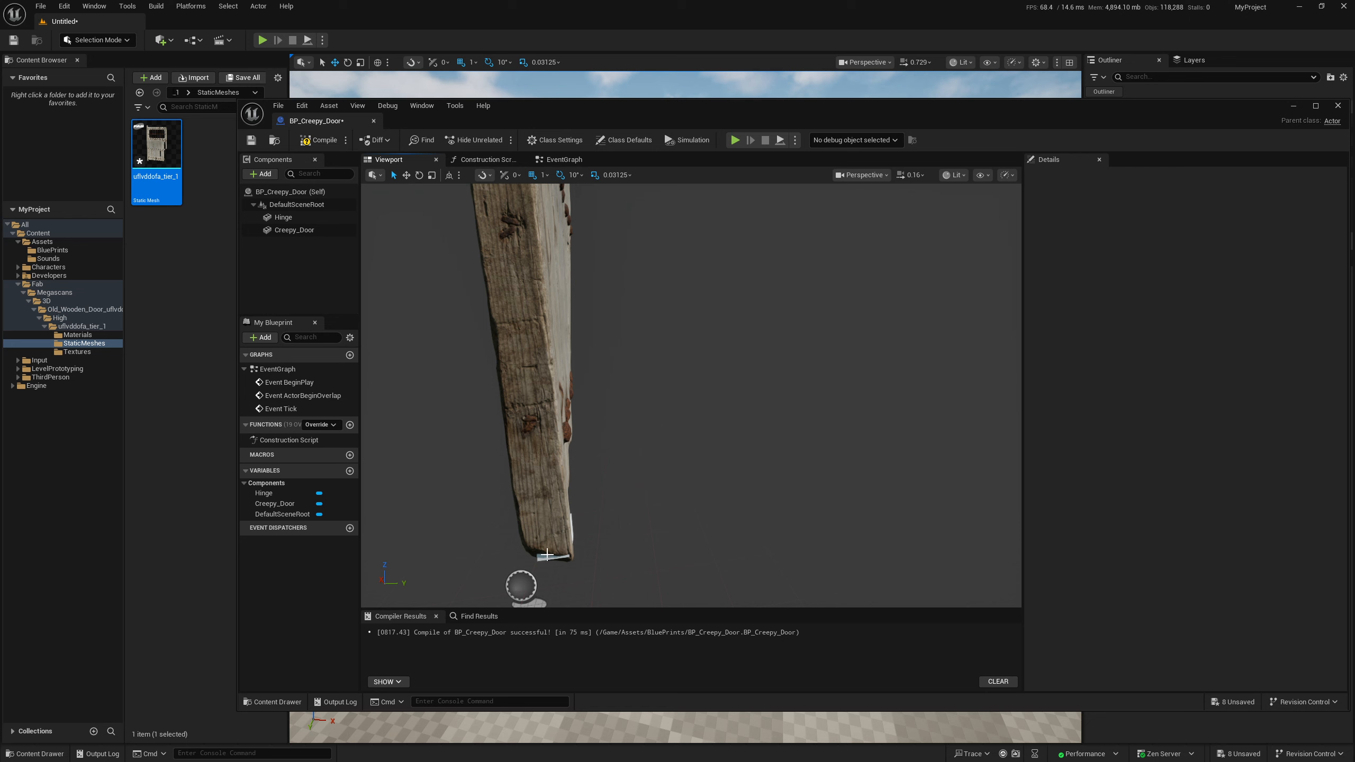
pyautogui.click(545, 557)
pyautogui.moveTo(590, 531); pyautogui.dragTo(586, 532)
pyautogui.click(629, 551)
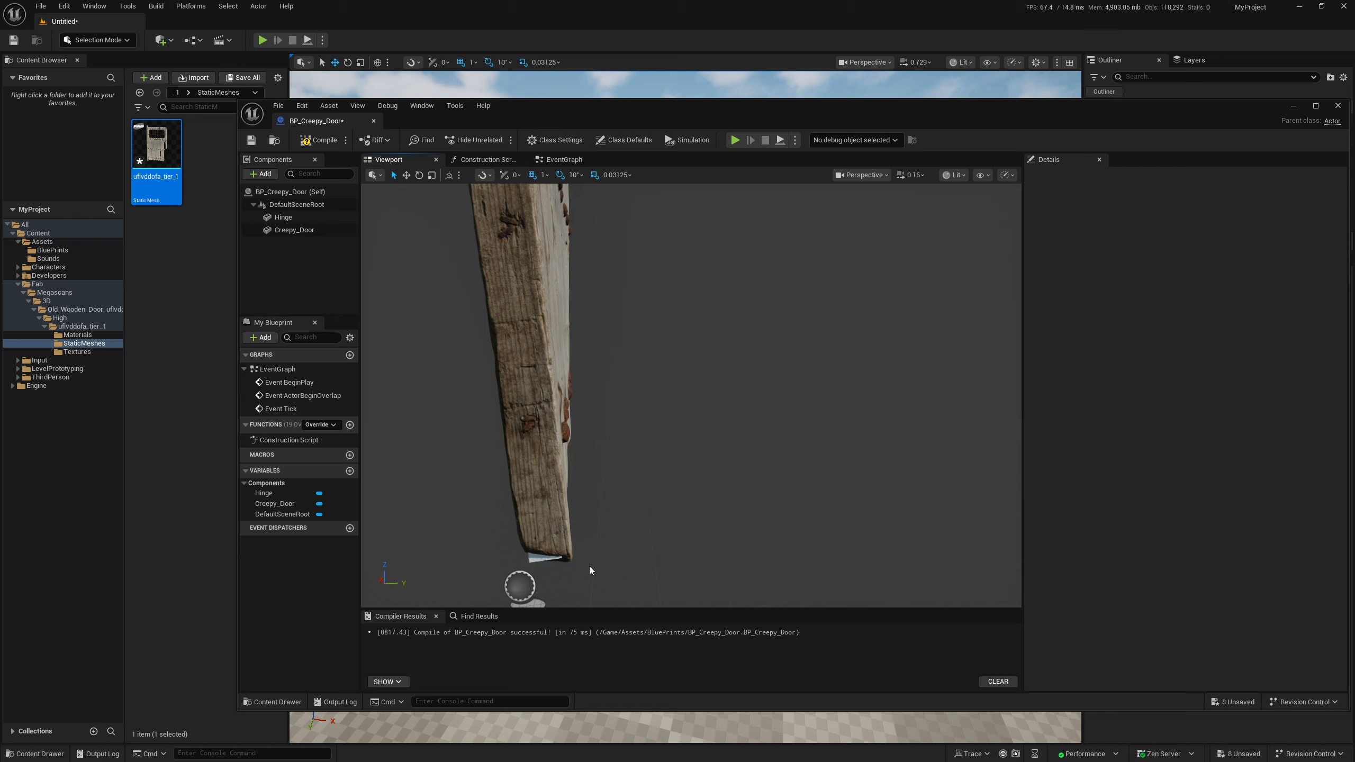
# Apply the door's MI_uflvddofa material from the Materials folder to the Hinge cube
pyautogui.click(536, 557)
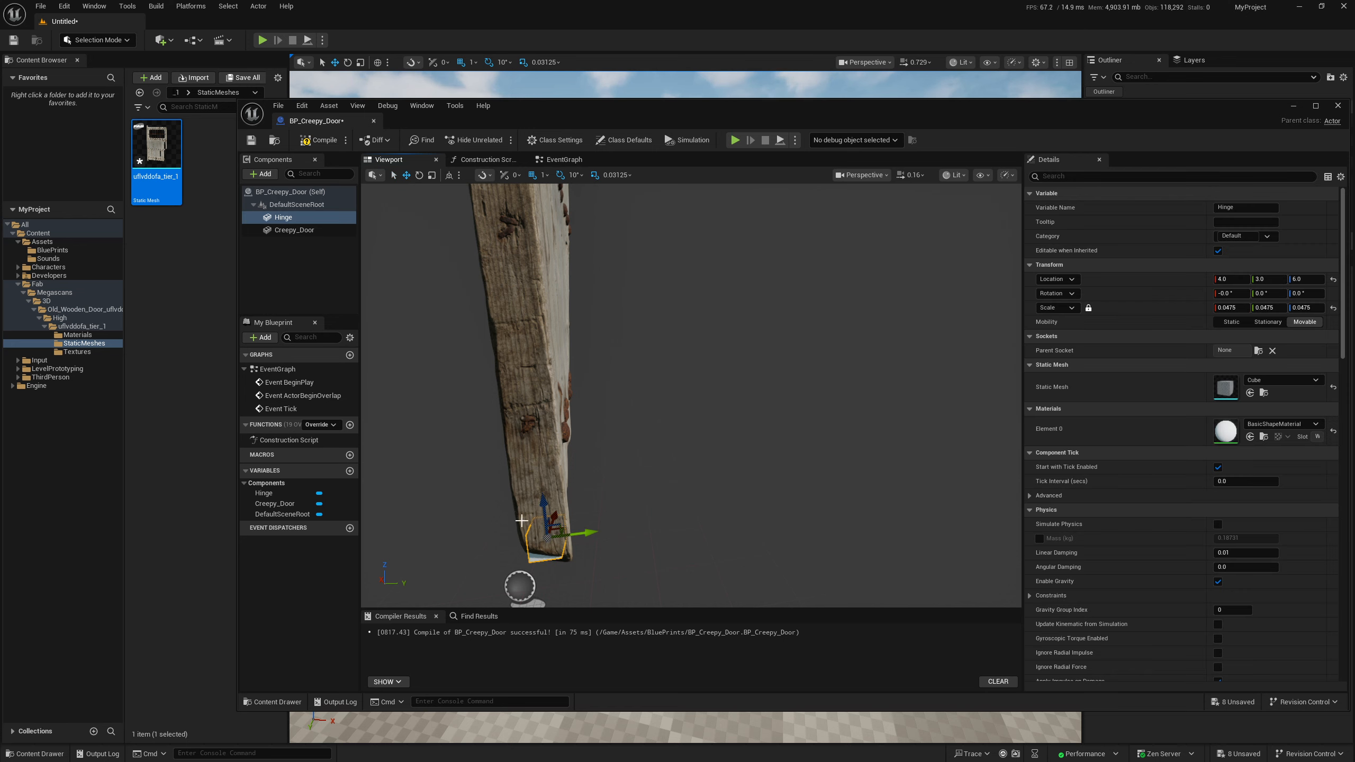
pyautogui.click(77, 335)
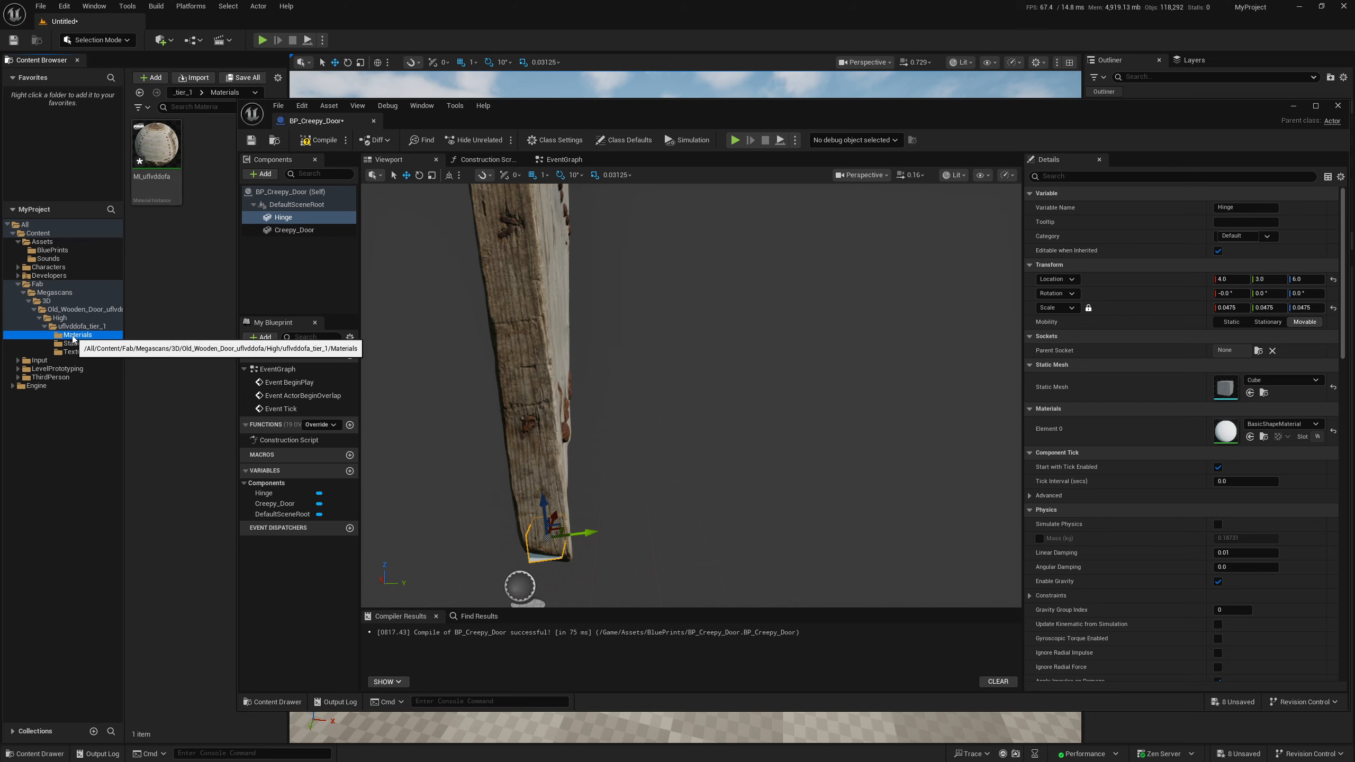
pyautogui.moveTo(158, 144); pyautogui.dragTo(1225, 438)
pyautogui.click(527, 555)
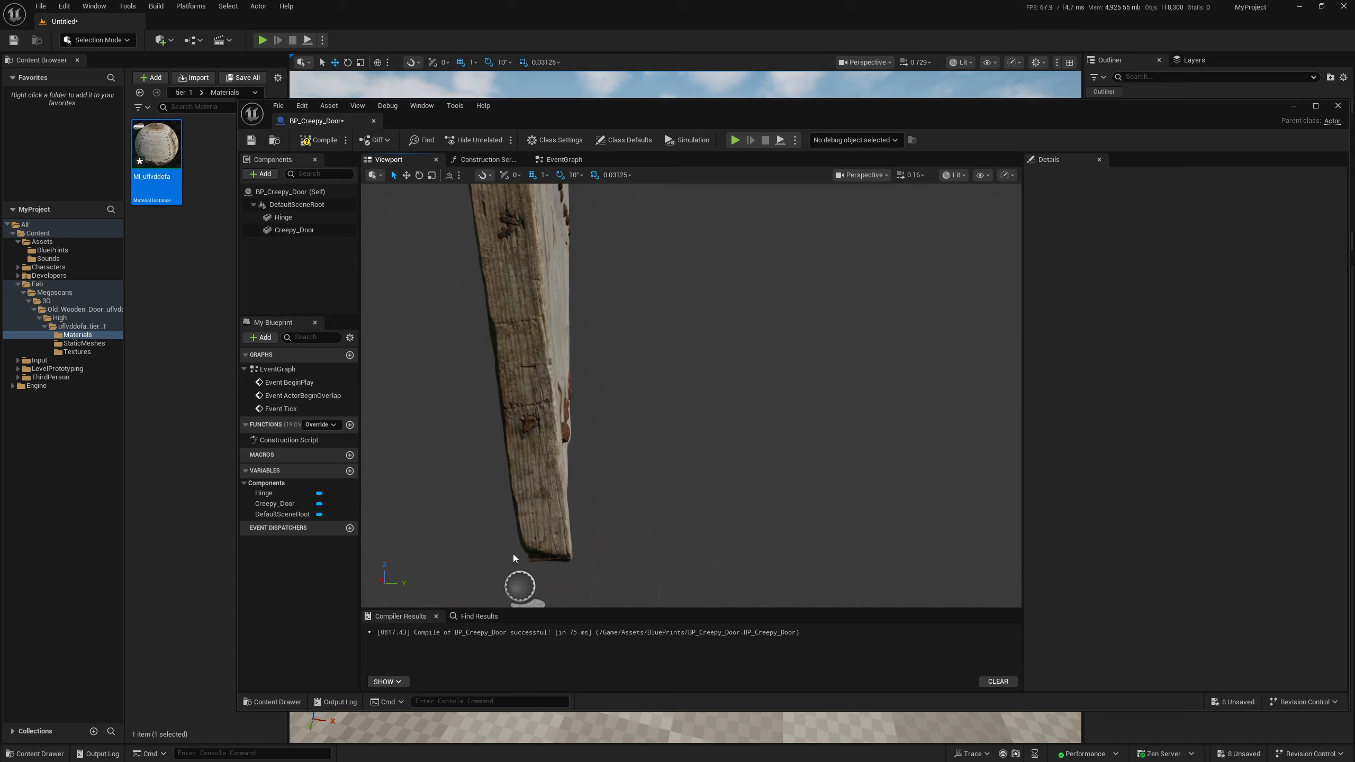
# Attach the Creepy_Door component to Hinge as its child
pyautogui.moveTo(647, 537); pyautogui.dragTo(521, 573, button='right')
pyautogui.press('s')
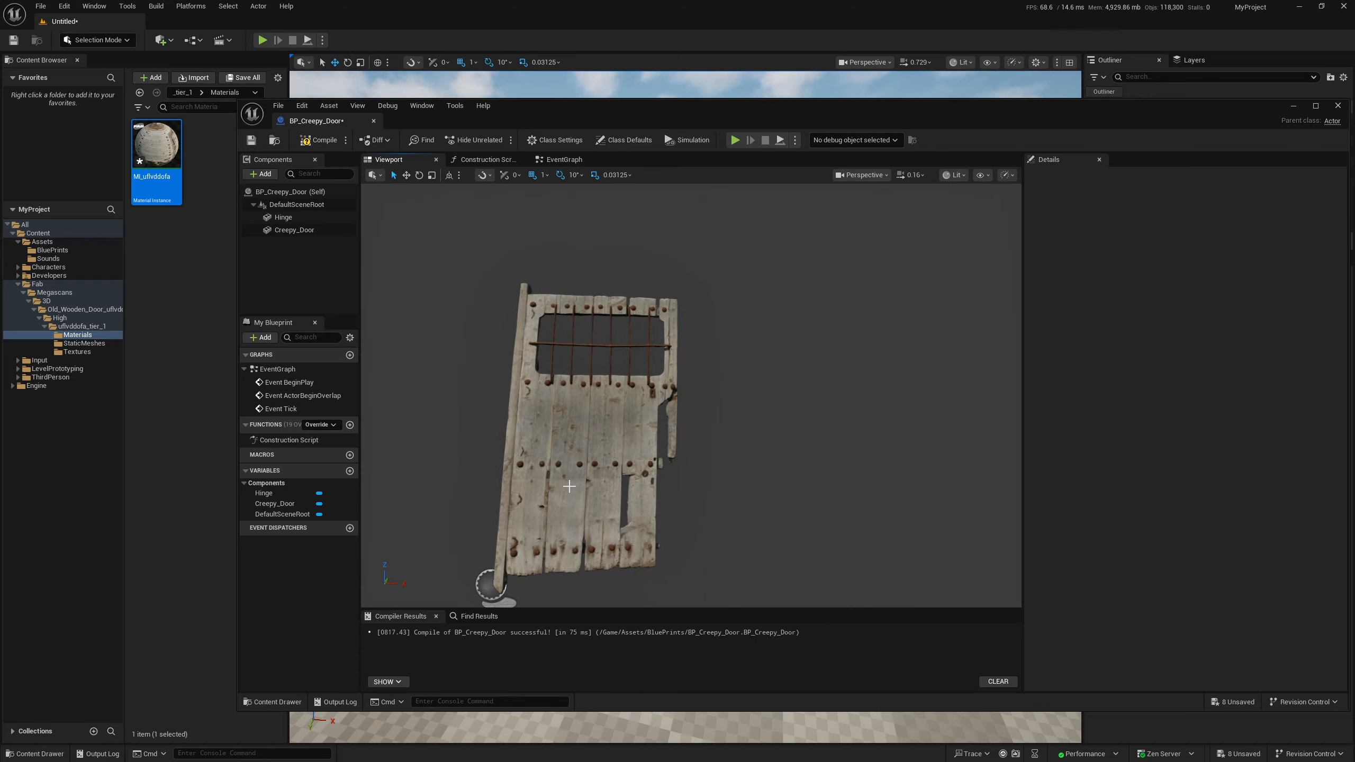
pyautogui.click(595, 451)
pyautogui.moveTo(596, 451); pyautogui.dragTo(587, 434, button='right')
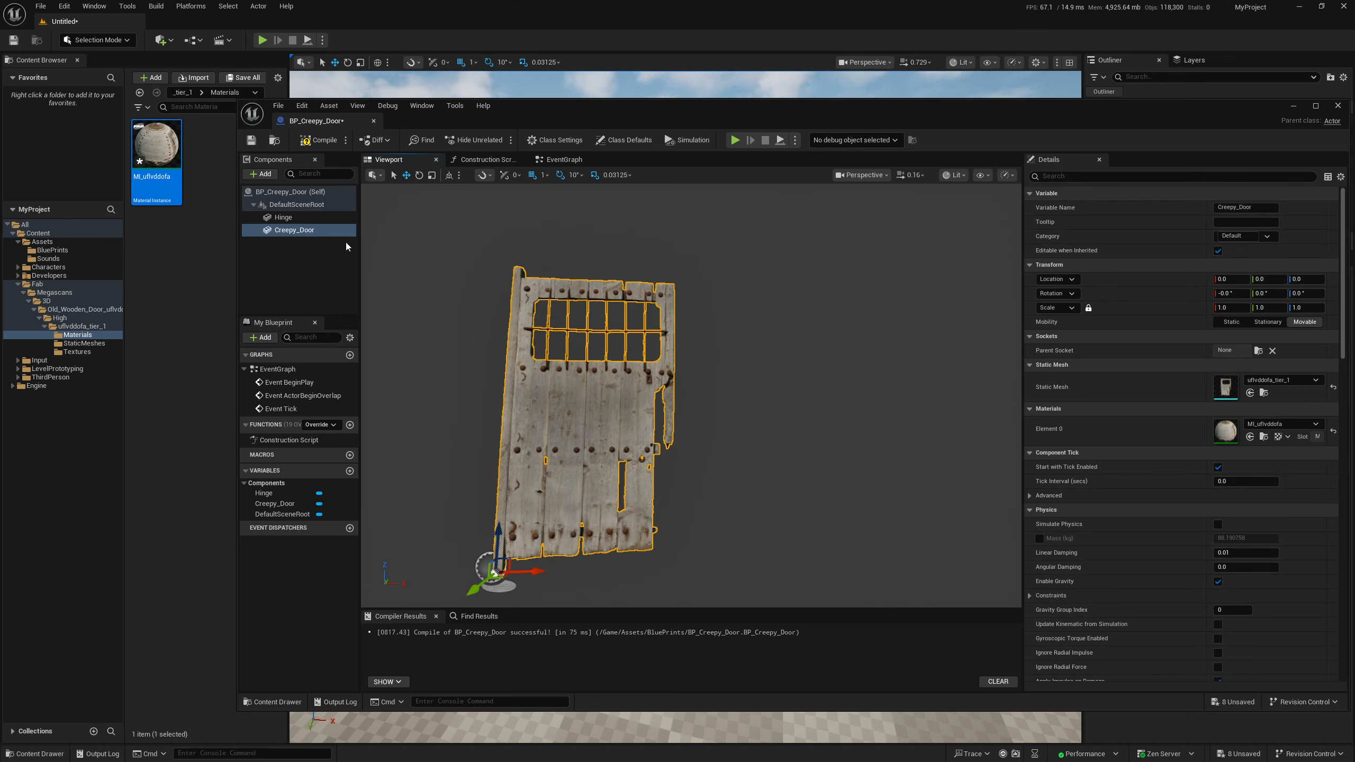
pyautogui.moveTo(314, 234); pyautogui.dragTo(297, 215)
# Test the door's swing by rotating Hinge around the Z axis and reset the rotation to 0
pyautogui.click(288, 217)
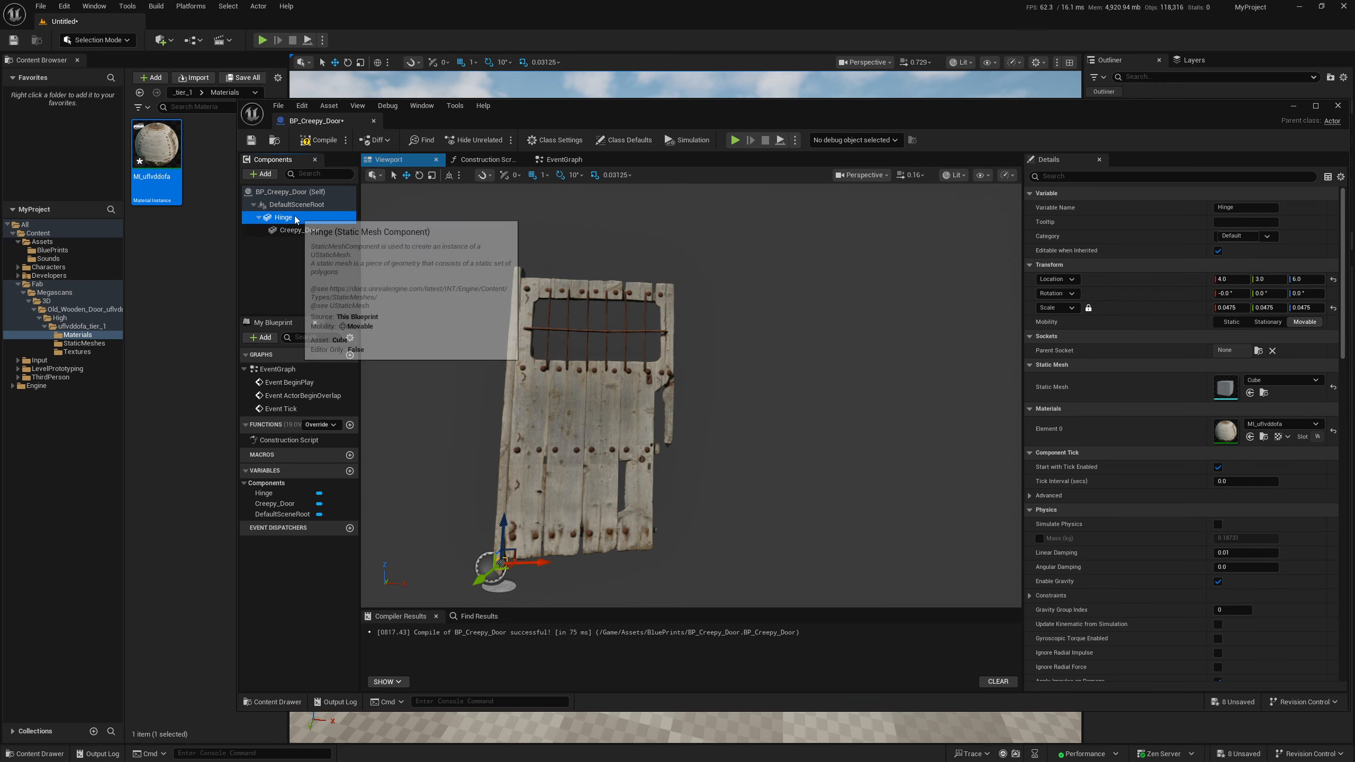
pyautogui.moveTo(1317, 298)
pyautogui.mouseDown()
pyautogui.moveTo(1280, 298)
pyautogui.moveTo(1307, 298)
pyautogui.mouseUp()
pyautogui.click(1307, 296)
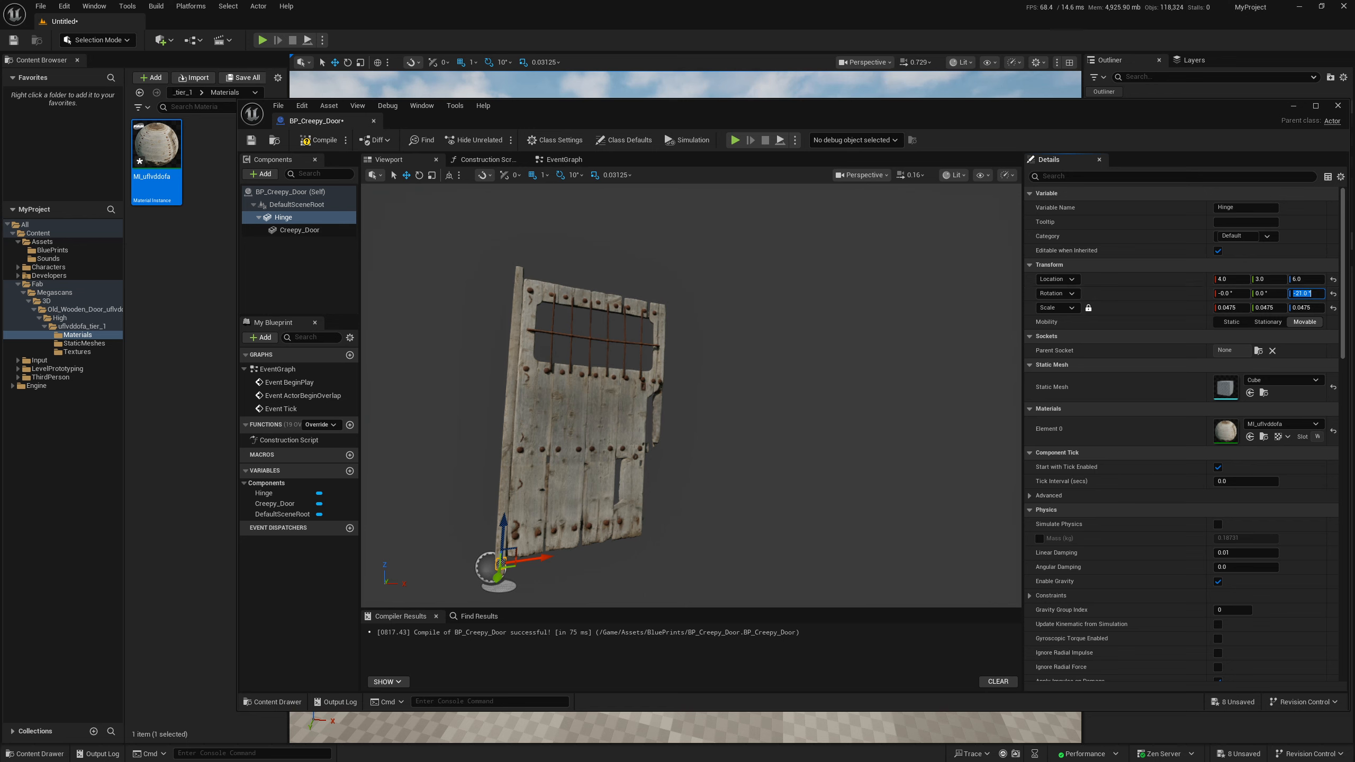
pyautogui.press('Return')
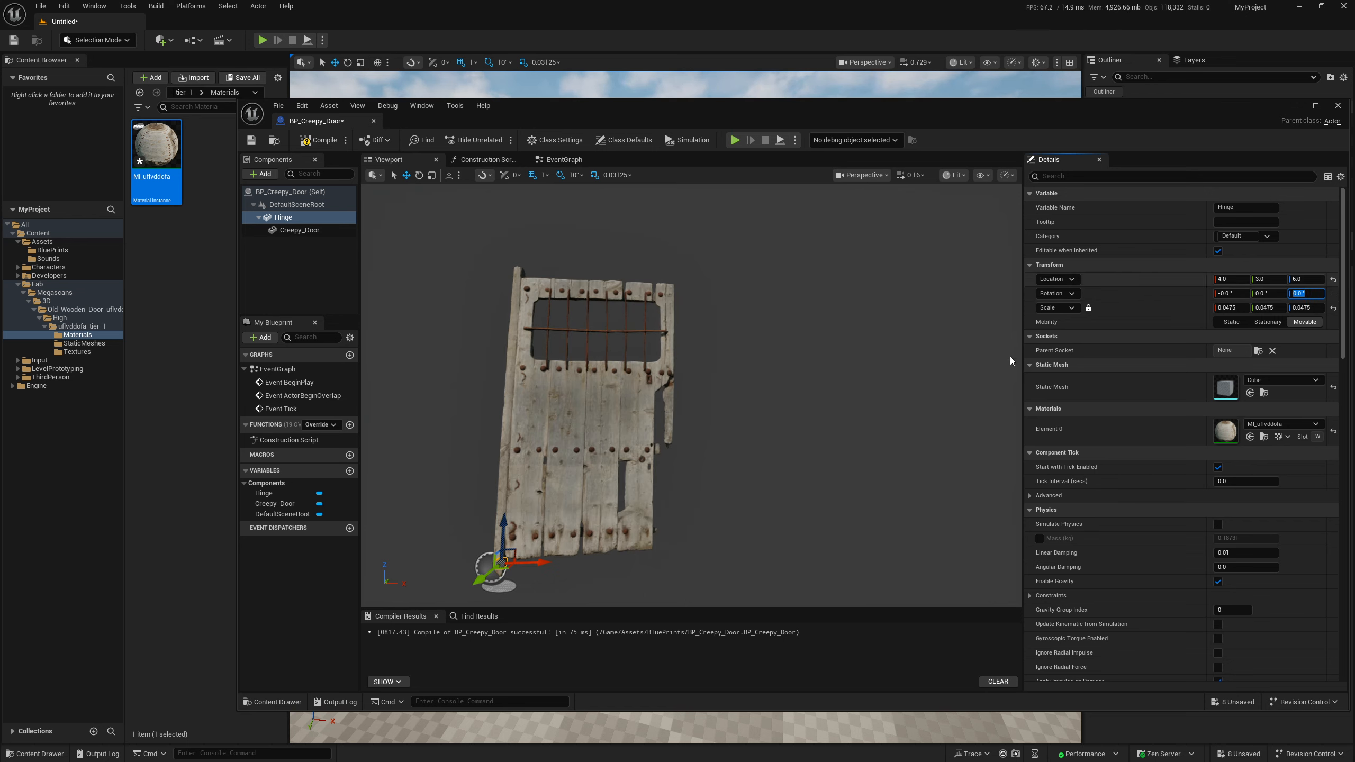
pyautogui.click(559, 435)
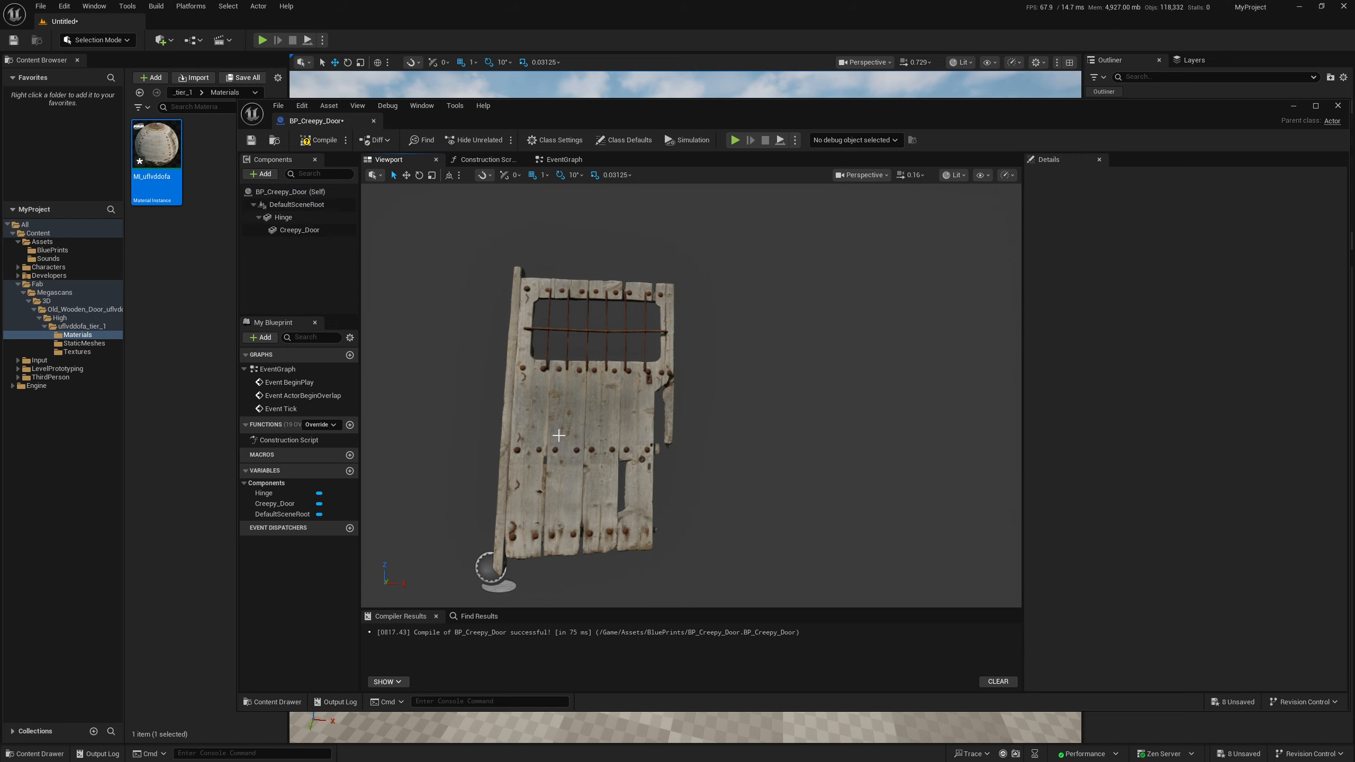
pyautogui.click(548, 429)
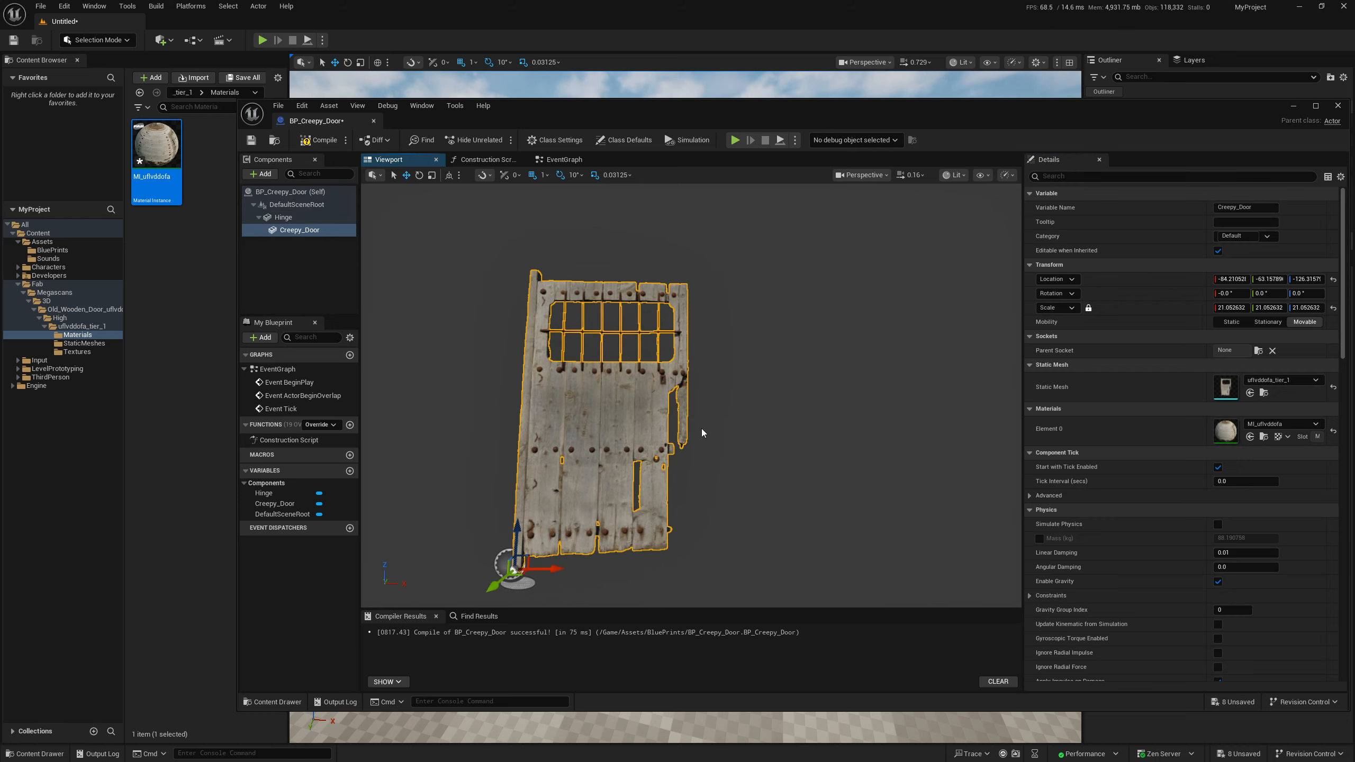
pyautogui.moveTo(548, 429); pyautogui.dragTo(562, 436, button='right')
pyautogui.press('a')
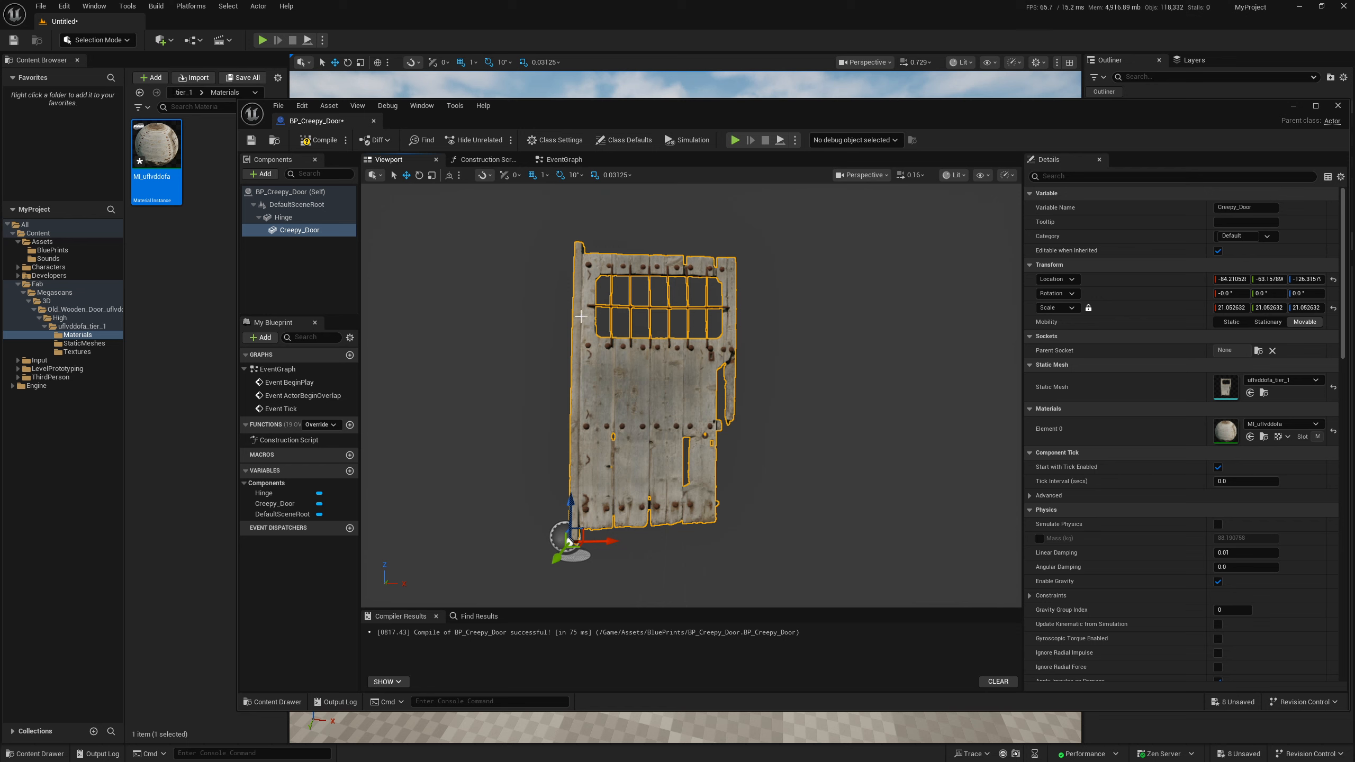
# Add a Box Collision component under DefaultSceneRoot
pyautogui.click(292, 204)
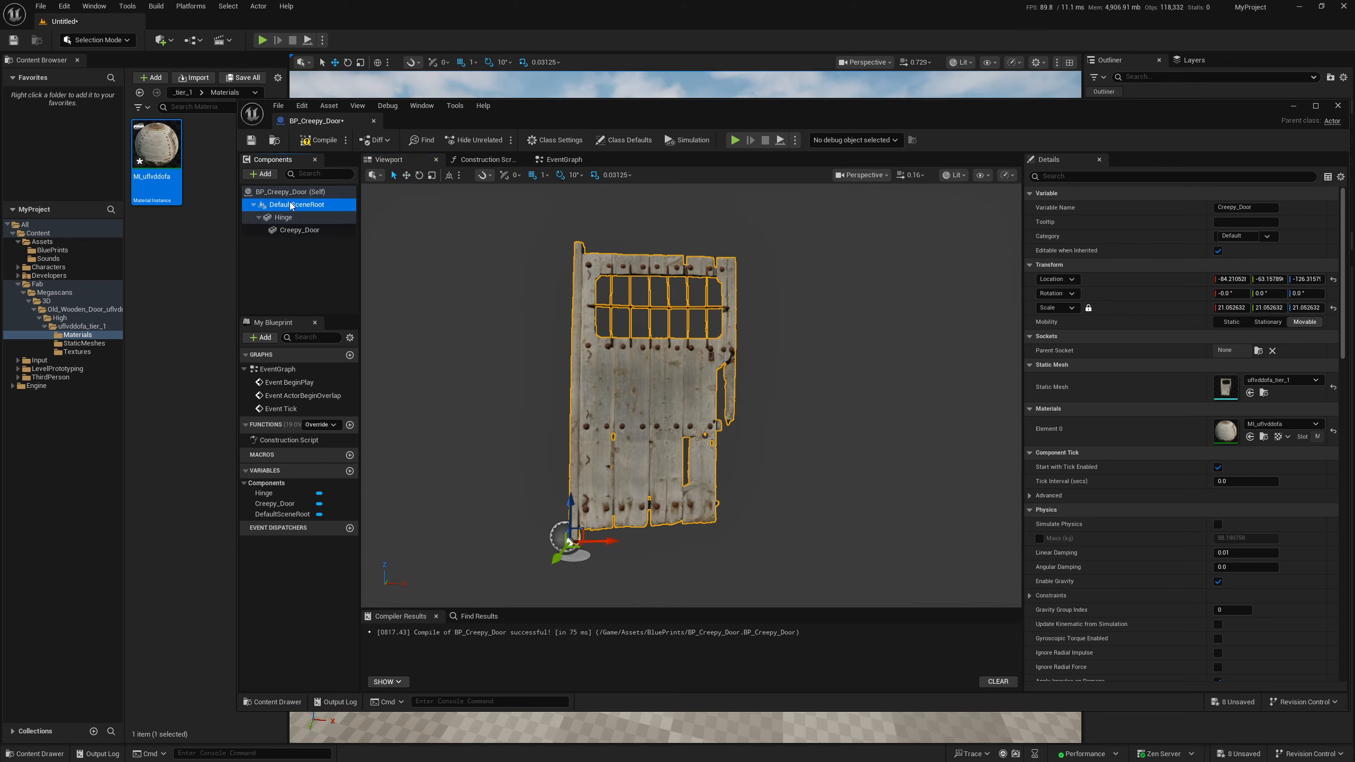
pyautogui.click(266, 174)
pyautogui.write('box')
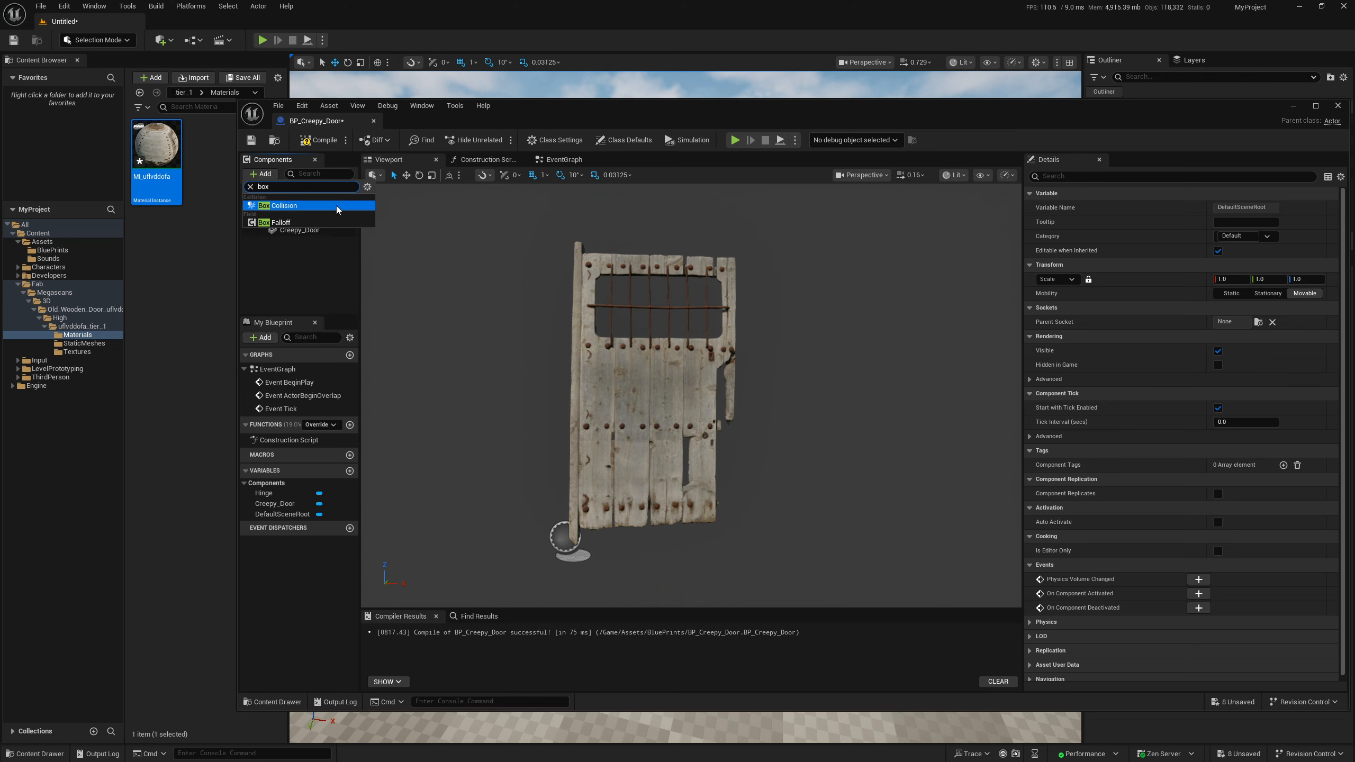
pyautogui.click(337, 206)
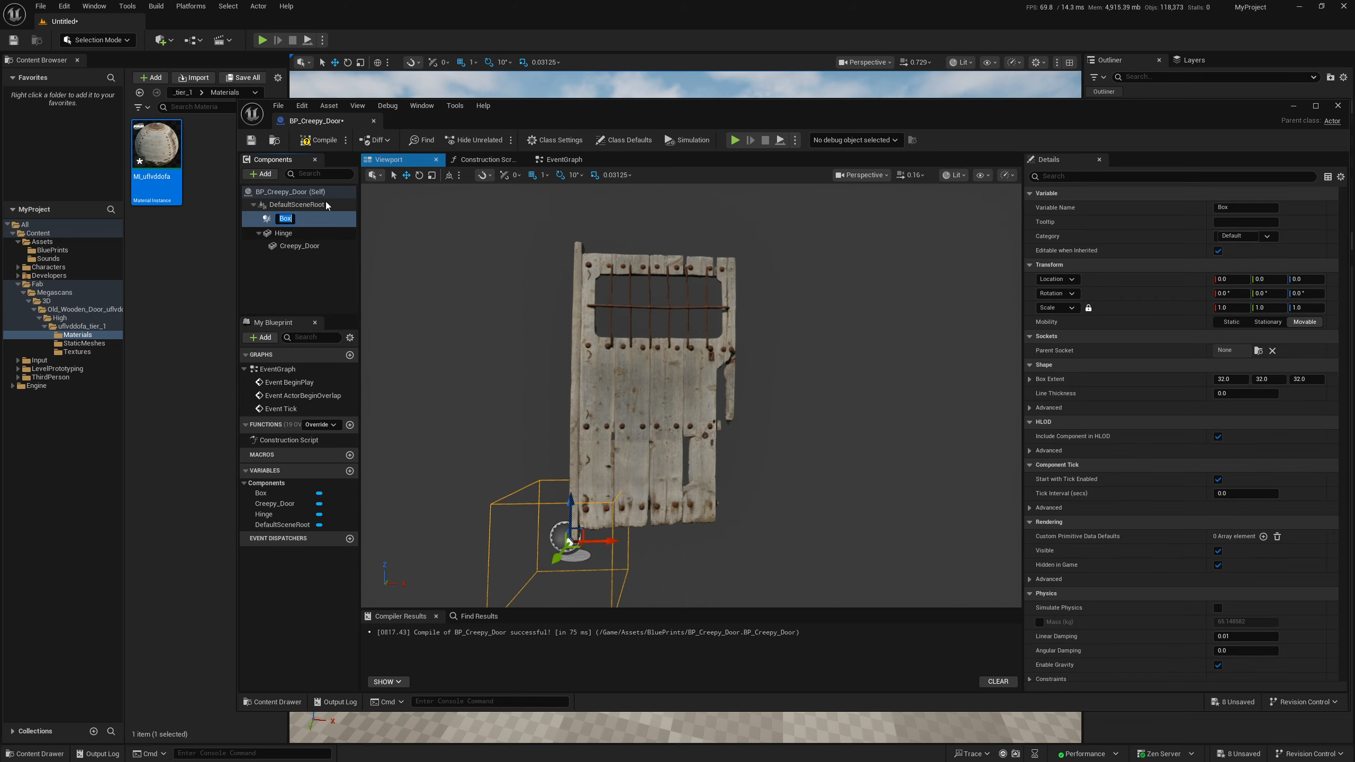
# Fit the Box collision over the door at about X 53, Z 103, scaled to 1.40625 in X and 2.28125 in Z
pyautogui.moveTo(581, 504); pyautogui.dragTo(651, 267)
pyautogui.moveTo(650, 355); pyautogui.dragTo(646, 374, button='right')
pyautogui.moveTo(664, 380); pyautogui.dragTo(700, 410)
pyautogui.press('w')
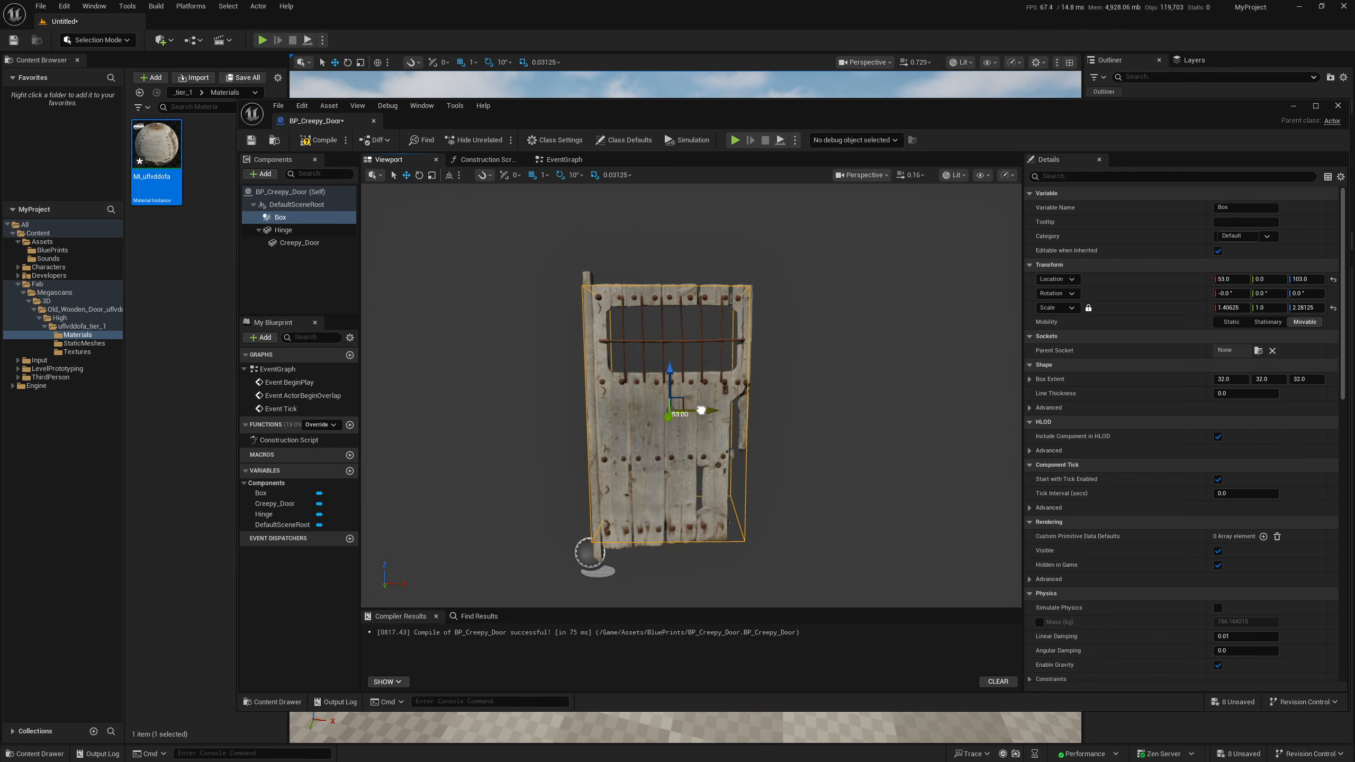
# Widen the Box collision on both sides of the door in the top view by scaling Y to 6.0
pyautogui.click(861, 175)
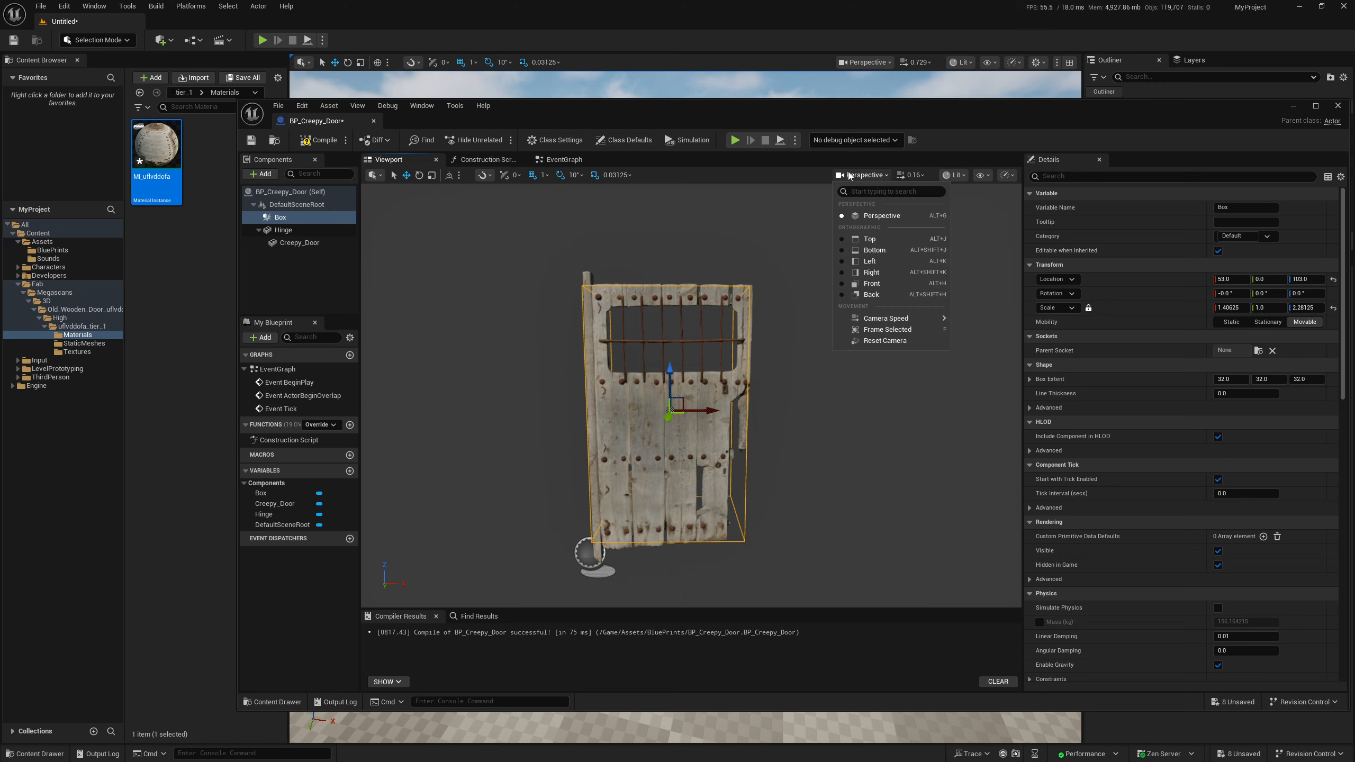
pyautogui.click(868, 240)
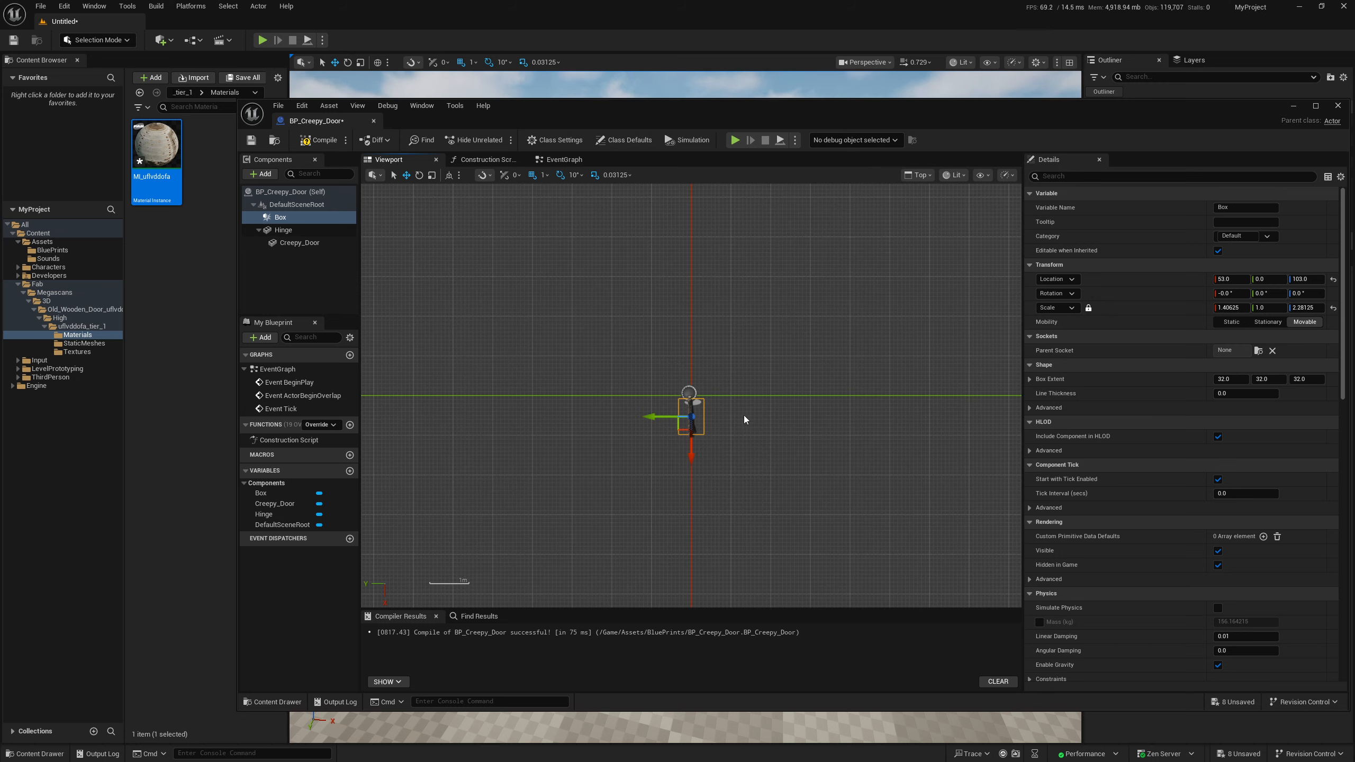
pyautogui.press('r')
pyautogui.moveTo(656, 416); pyautogui.dragTo(608, 416)
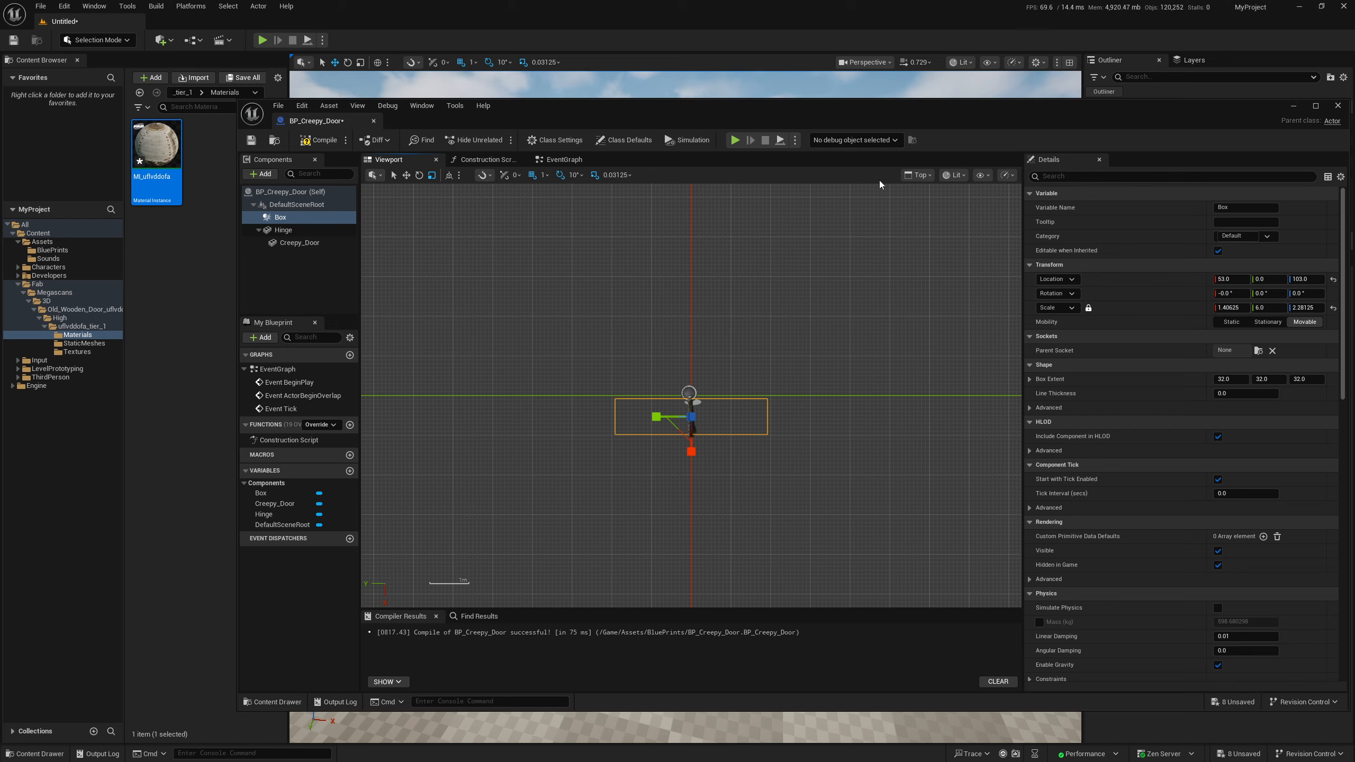
# Refit the Box collision to the door in the left view at Z 96, scaled to 1.53125 in X and 2.625 in Z
pyautogui.click(919, 175)
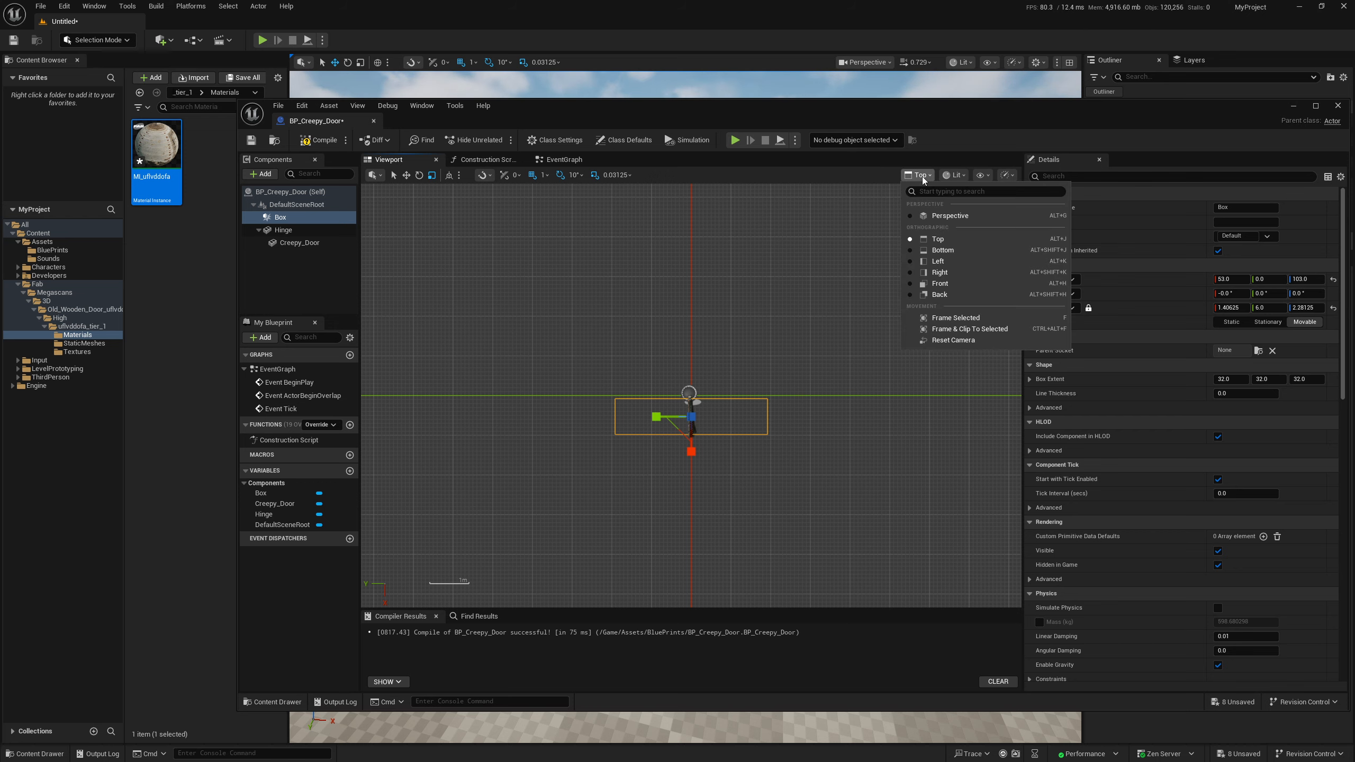
pyautogui.click(944, 262)
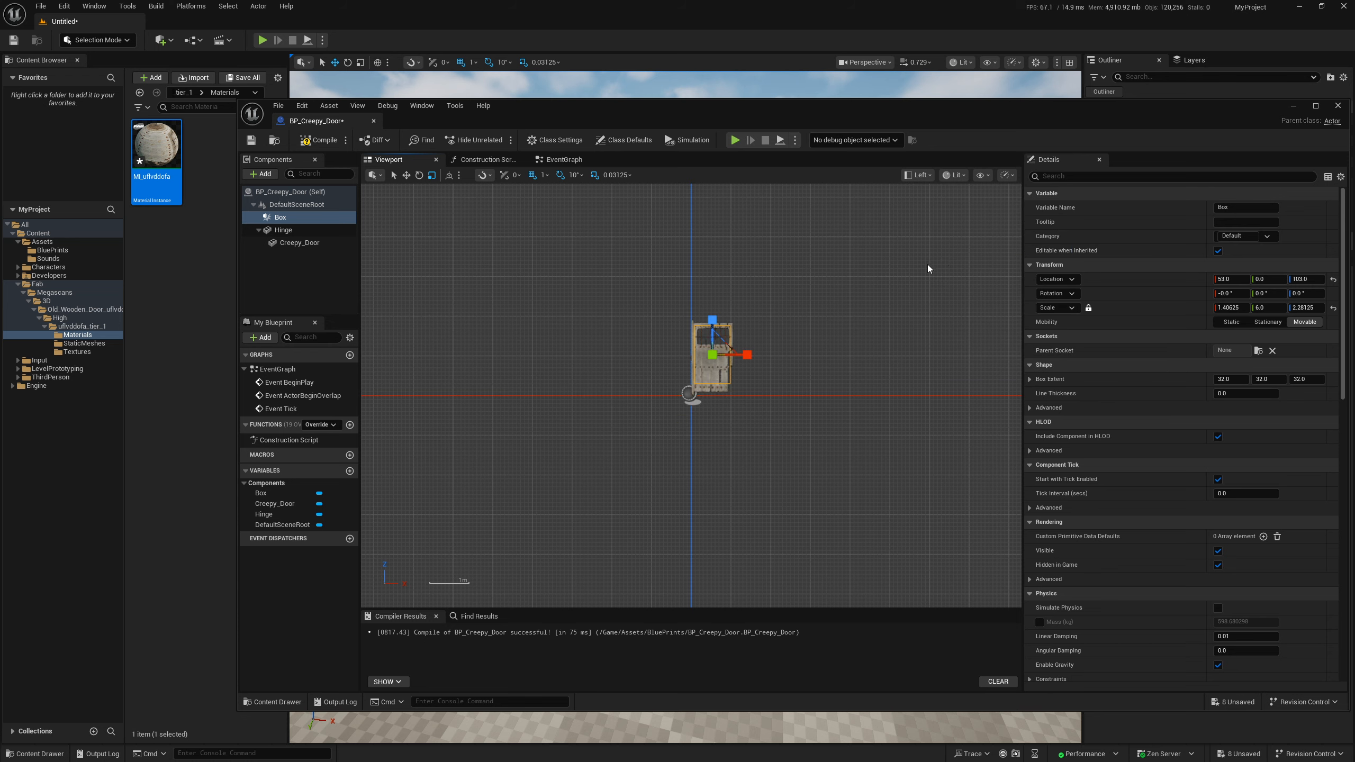
pyautogui.press('w')
pyautogui.moveTo(714, 314); pyautogui.dragTo(715, 316)
pyautogui.press('r')
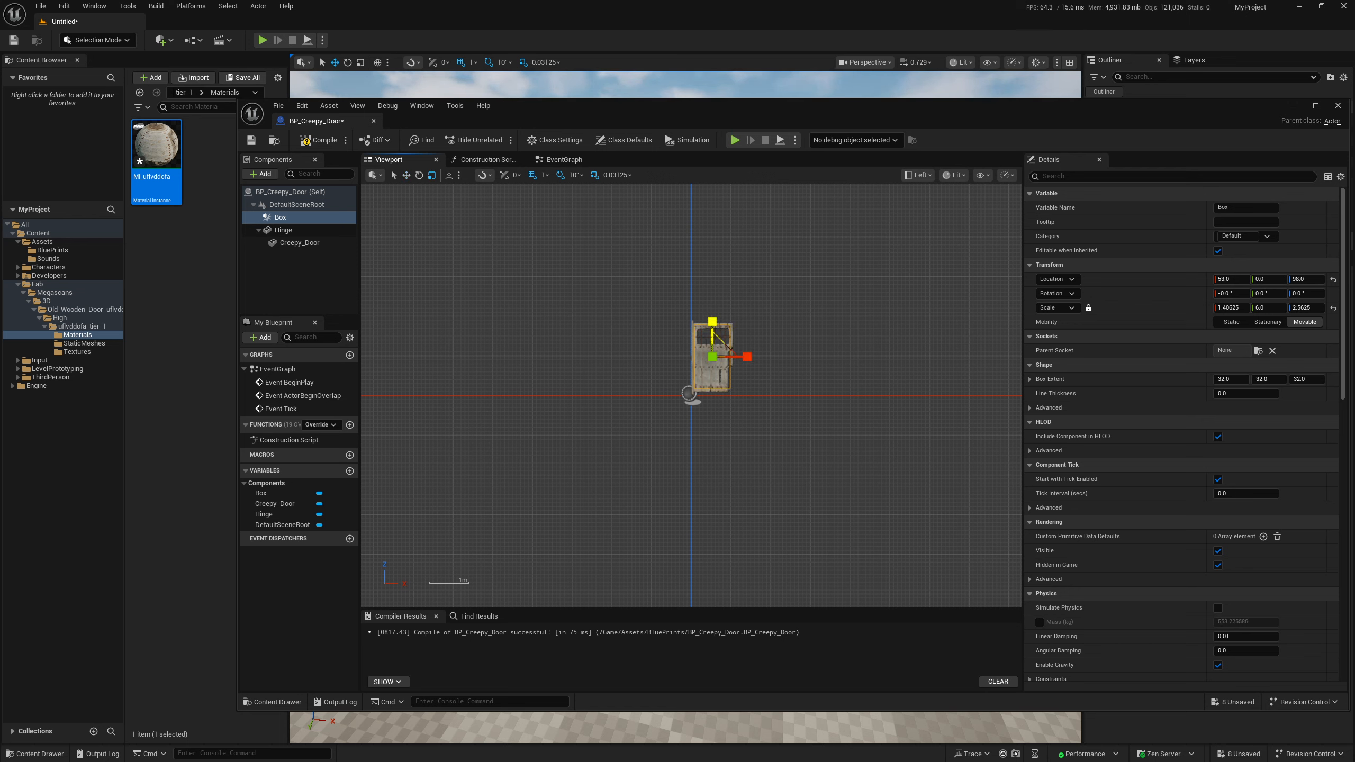
pyautogui.moveTo(747, 357); pyautogui.dragTo(752, 356)
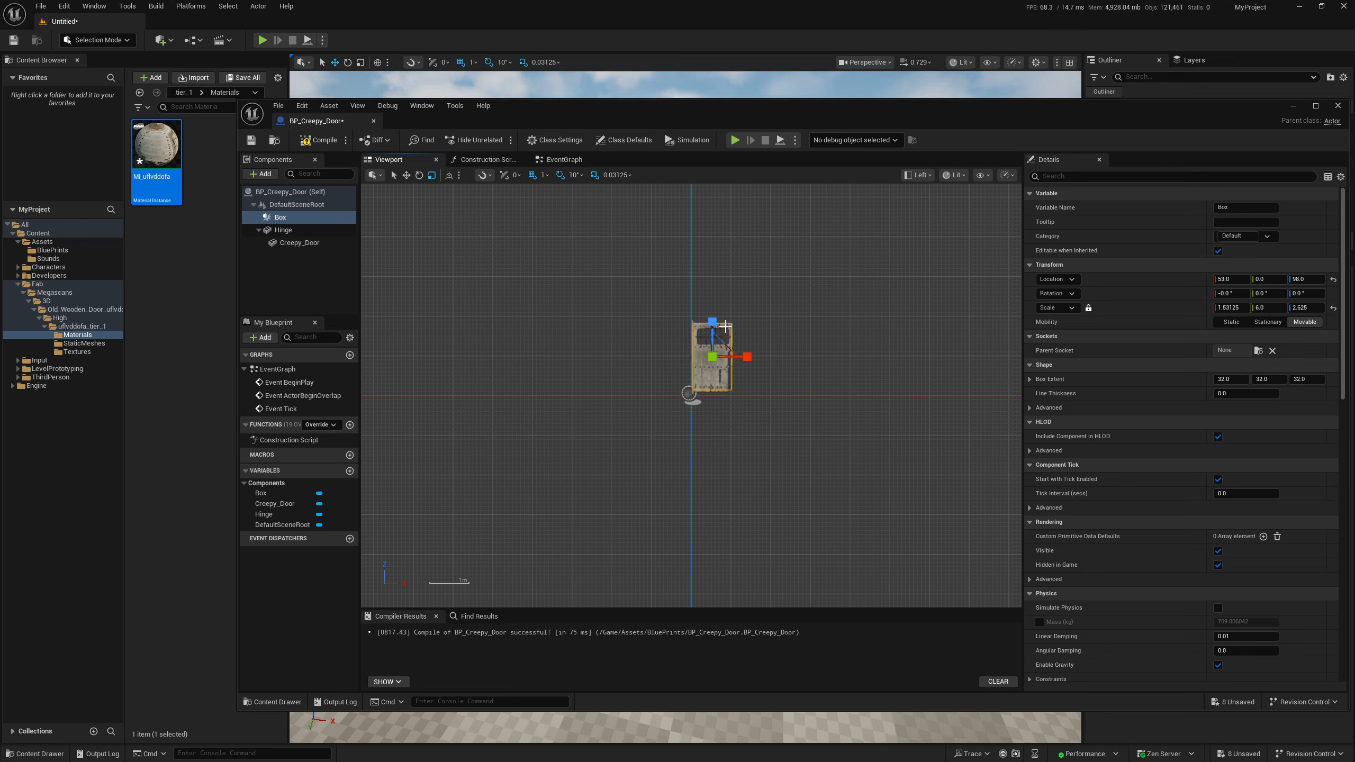
pyautogui.press('w')
pyautogui.moveTo(712, 319); pyautogui.dragTo(712, 321)
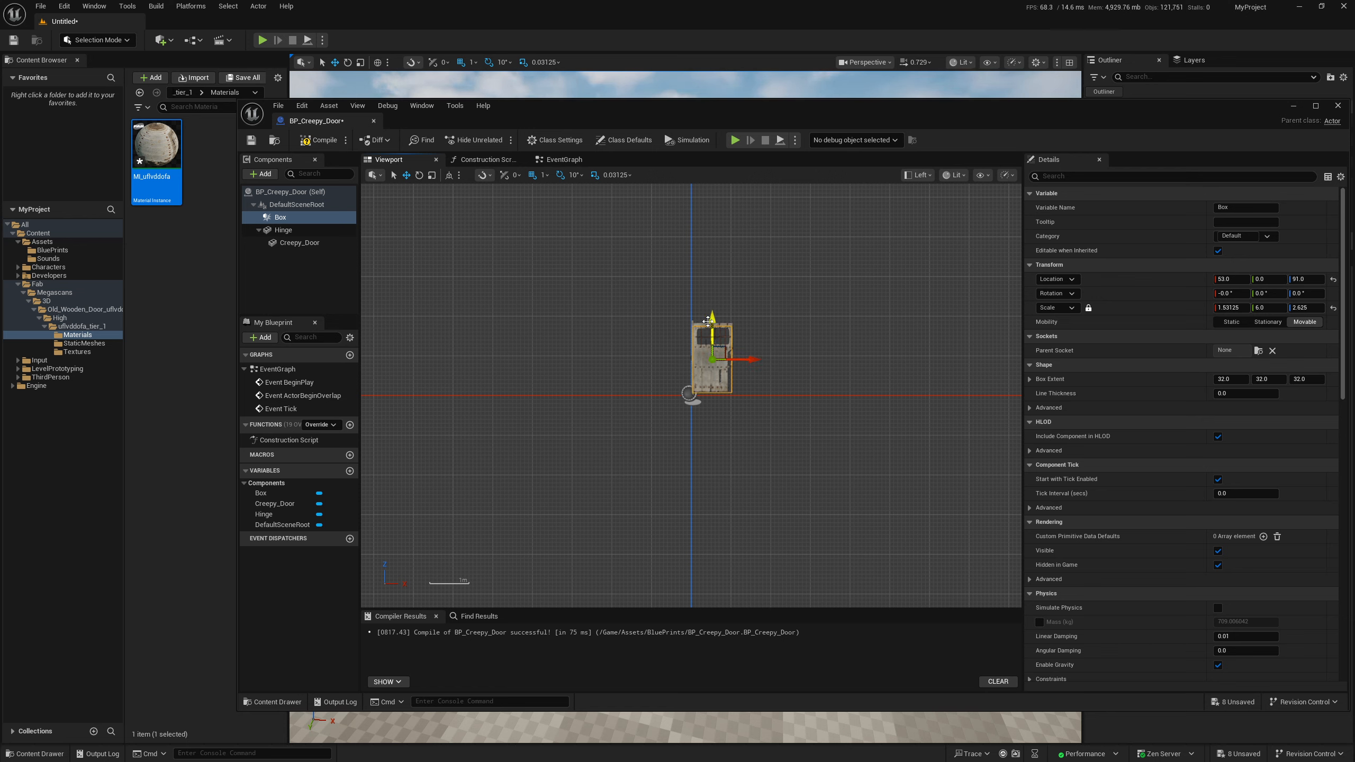
pyautogui.moveTo(710, 320); pyautogui.dragTo(709, 318)
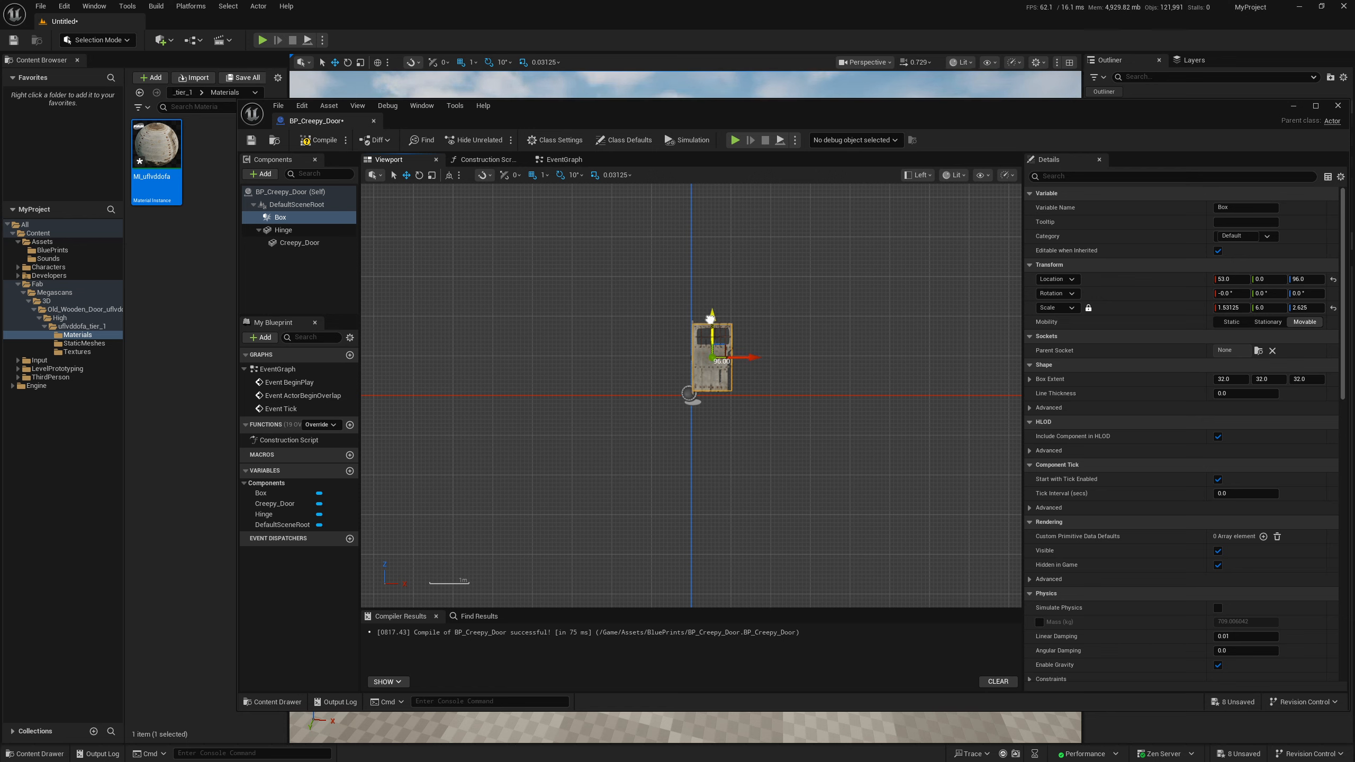
# Widen the Box collision to a Y scale of 7.625 in the perspective view, and compile and save the Blueprint
pyautogui.click(917, 175)
pyautogui.click(939, 215)
pyautogui.moveTo(636, 466); pyautogui.dragTo(707, 407, button='right')
pyautogui.press('d')
pyautogui.press('s')
pyautogui.press('a')
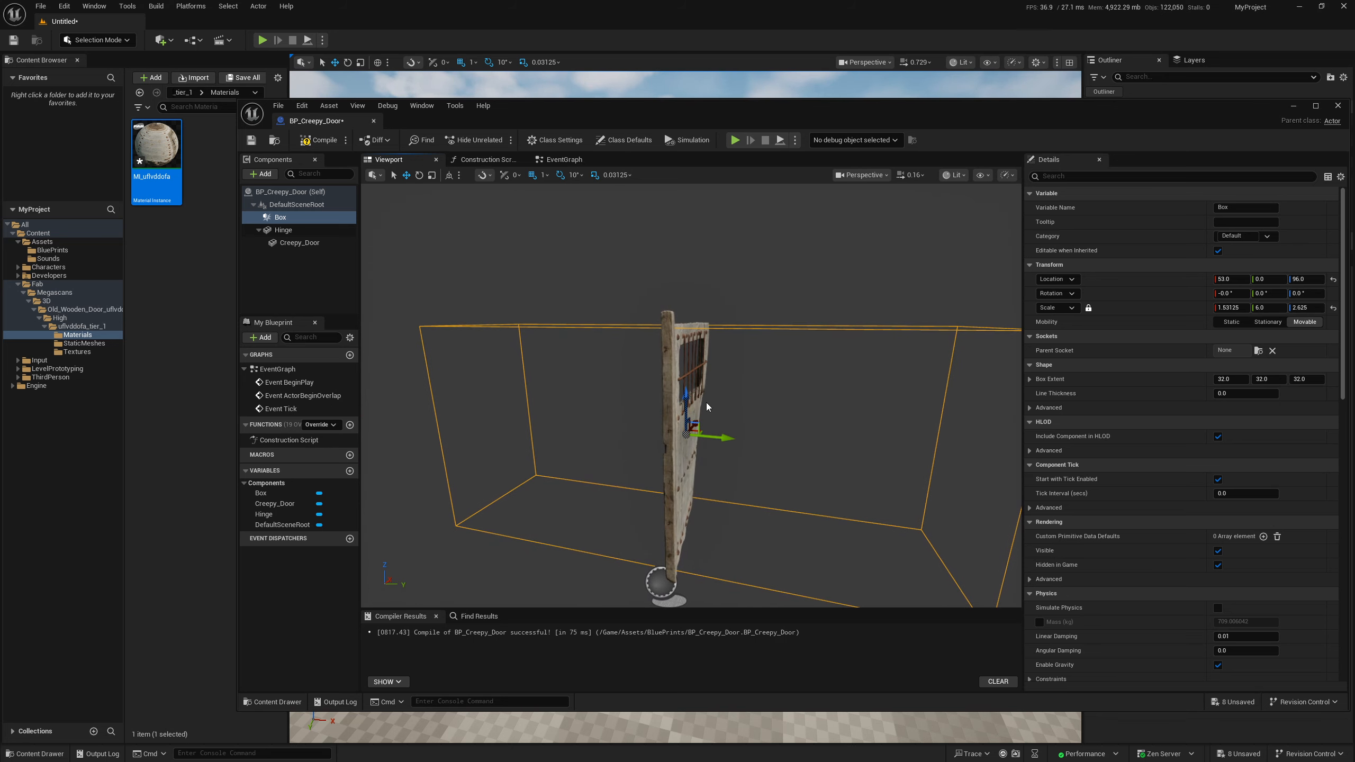
pyautogui.press('r')
pyautogui.moveTo(720, 437); pyautogui.dragTo(756, 438)
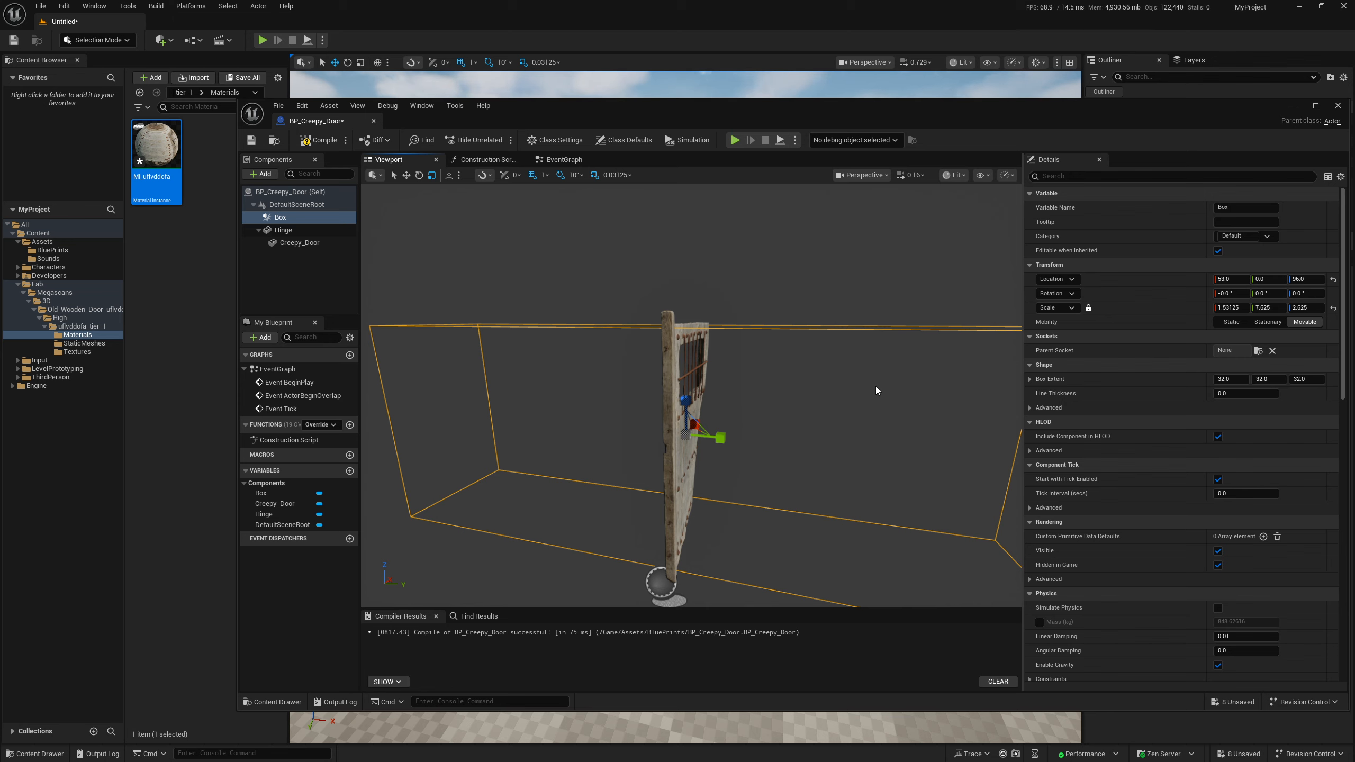
pyautogui.moveTo(757, 417); pyautogui.dragTo(624, 426, button='right')
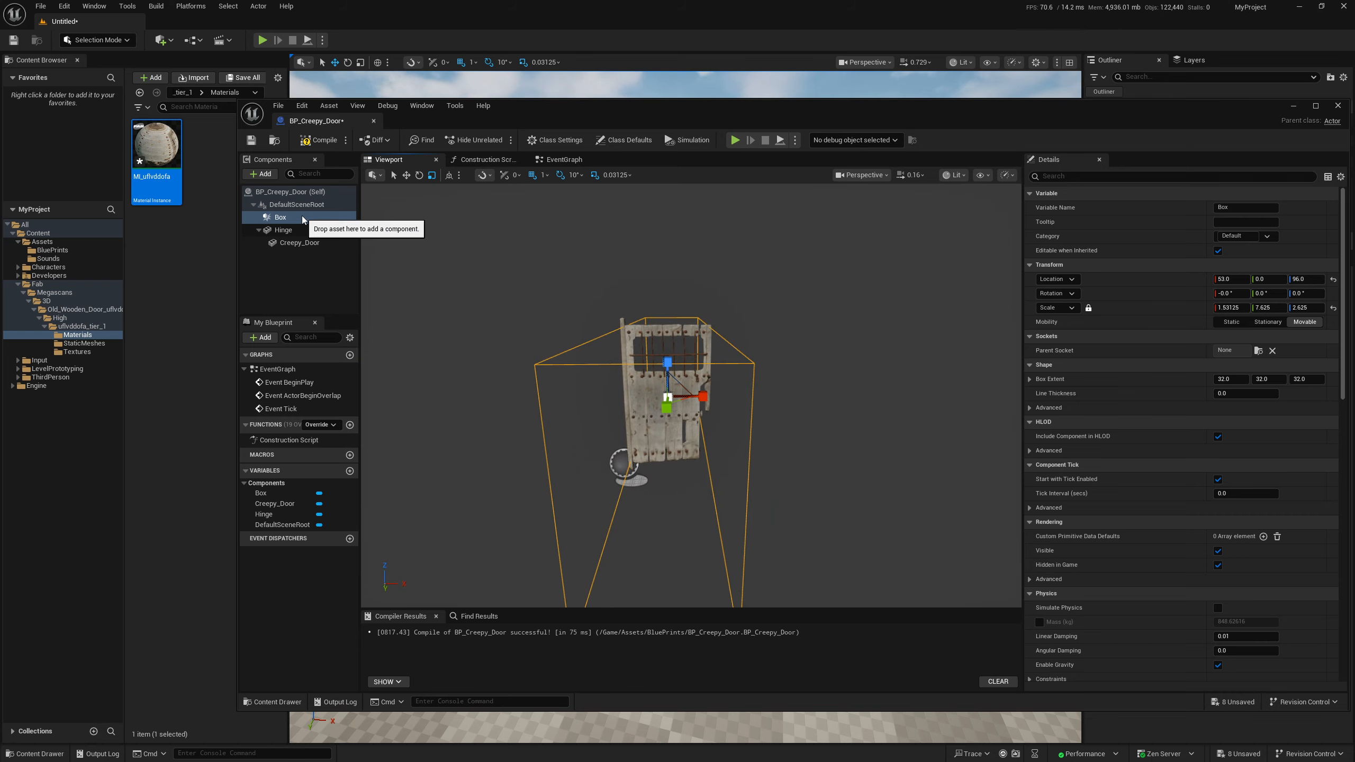
pyautogui.click(319, 140)
pyautogui.click(252, 139)
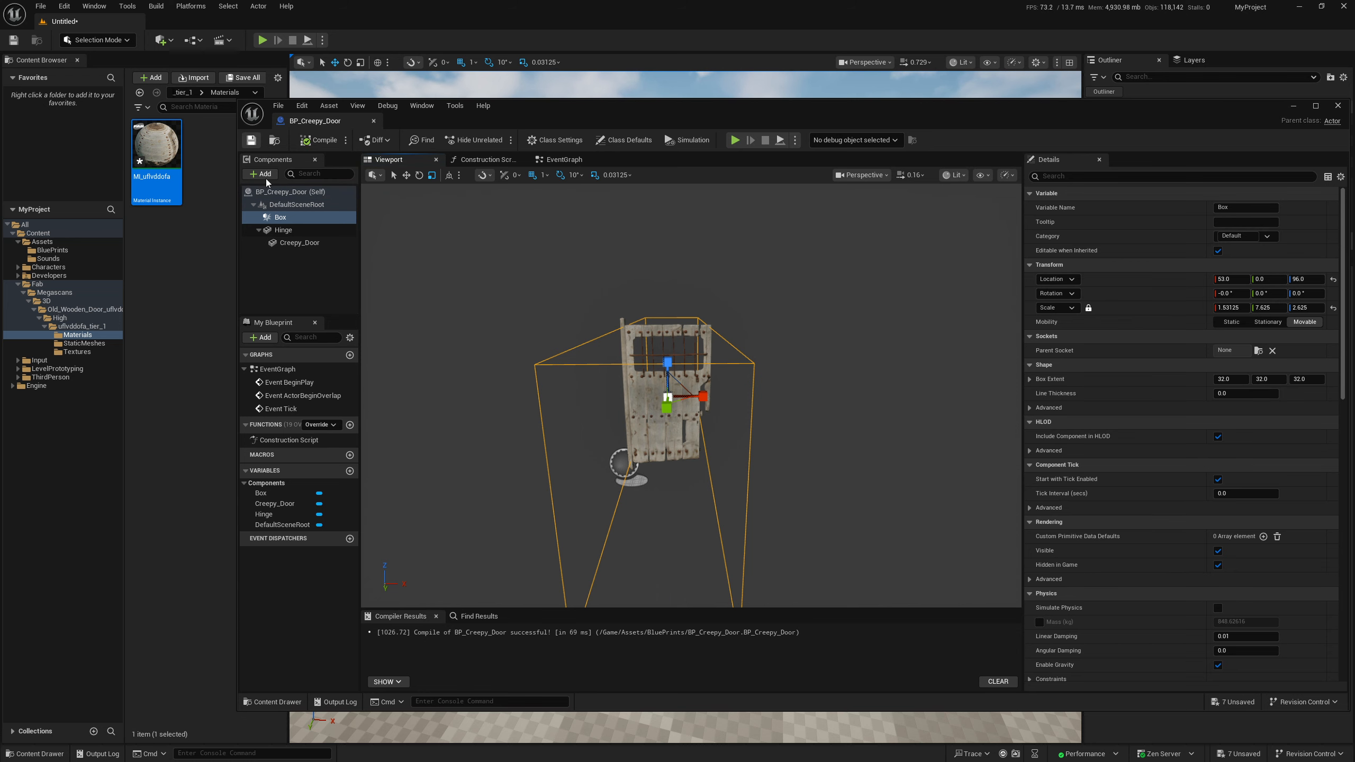
# Add OnComponentBeginOverlap and OnComponentEndOverlap events for the Box component to the event graph
pyautogui.rightClick(299, 222)
pyautogui.moveTo(344, 259)
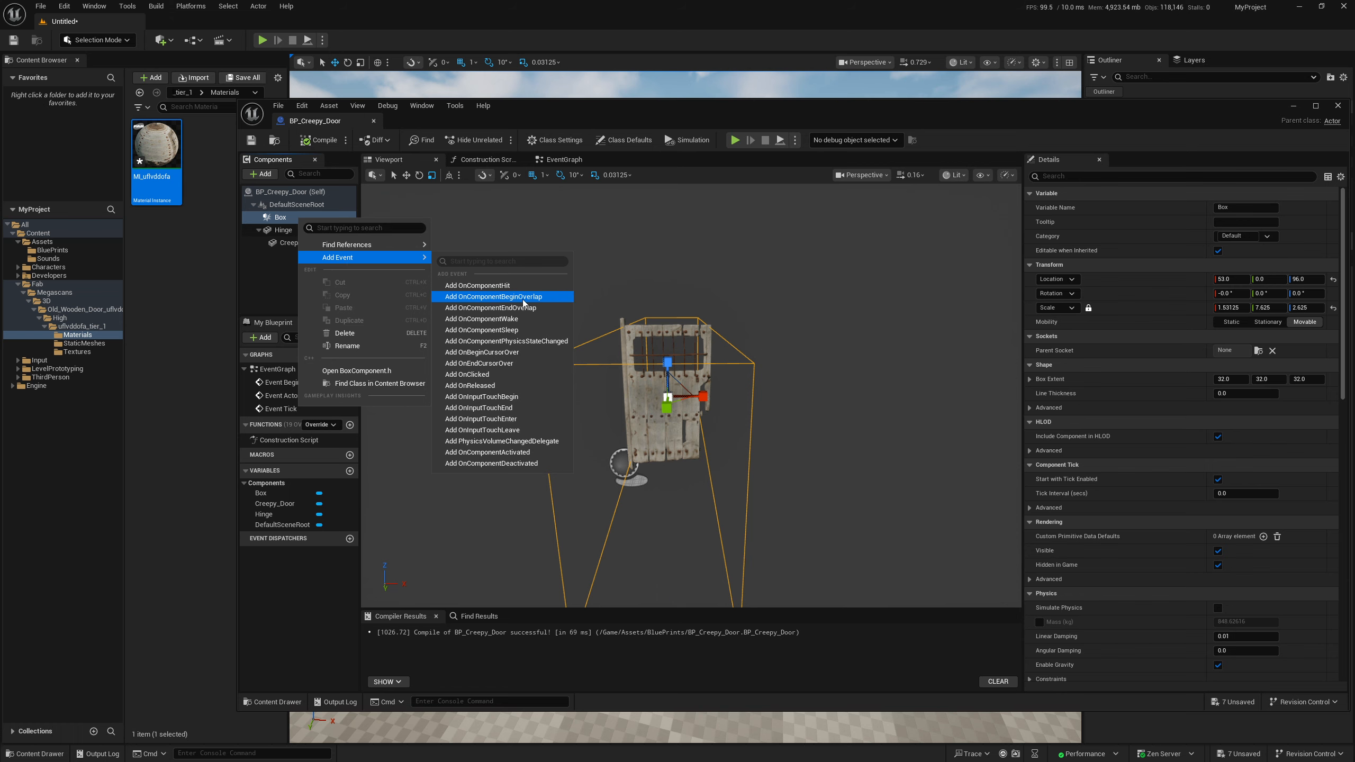
pyautogui.click(515, 298)
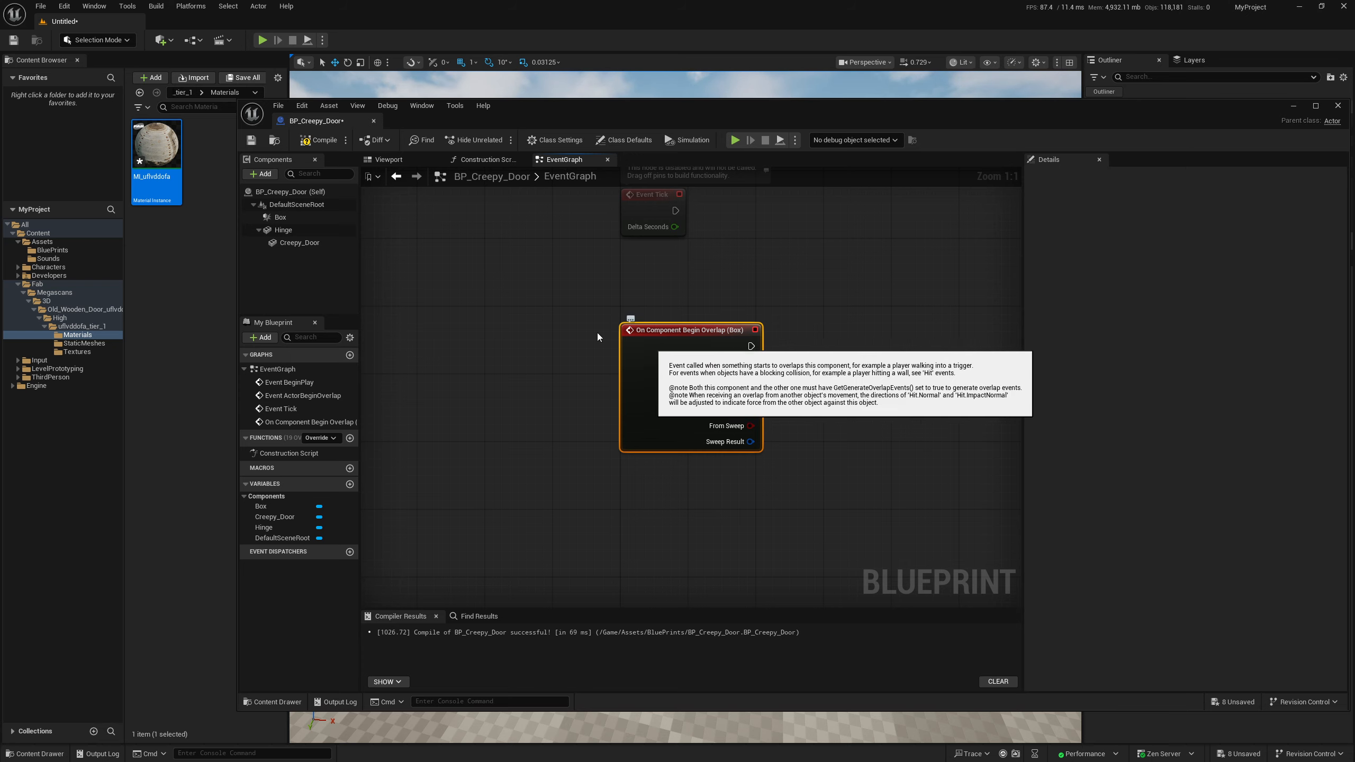
pyautogui.click(278, 216)
pyautogui.rightClick(279, 216)
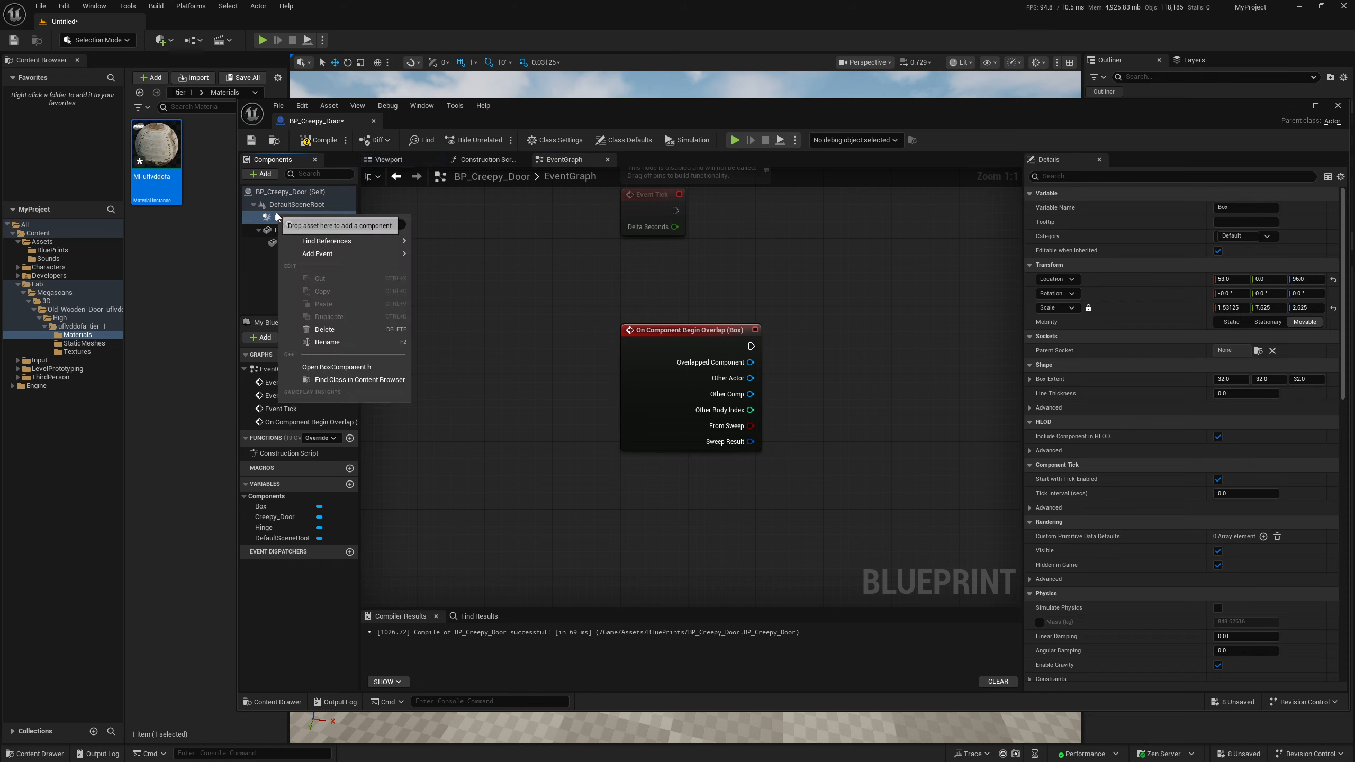
pyautogui.moveTo(331, 253)
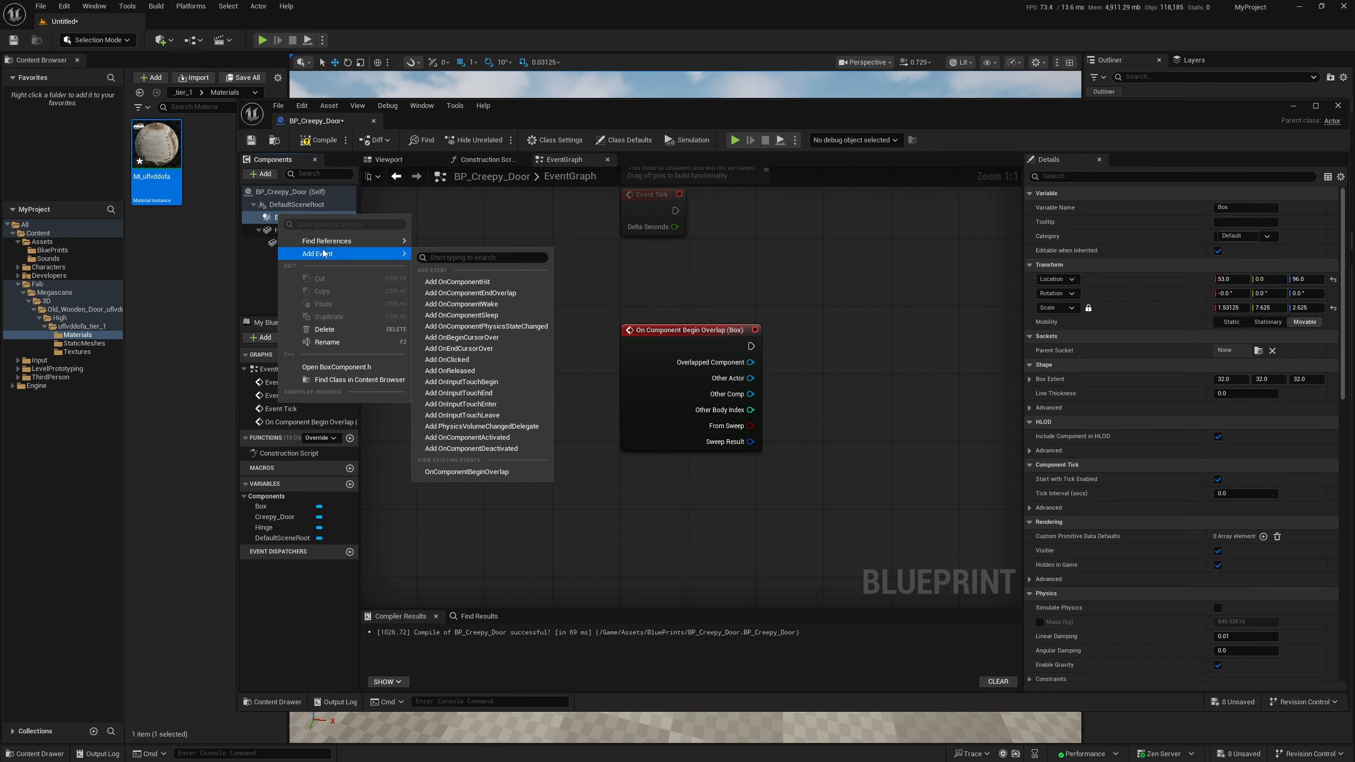
pyautogui.click(468, 292)
# From the Begin Overlap event's execution output, search the executable actions for a cast to the player character
pyautogui.click(875, 289)
pyautogui.moveTo(875, 289); pyautogui.dragTo(722, 406, button='right')
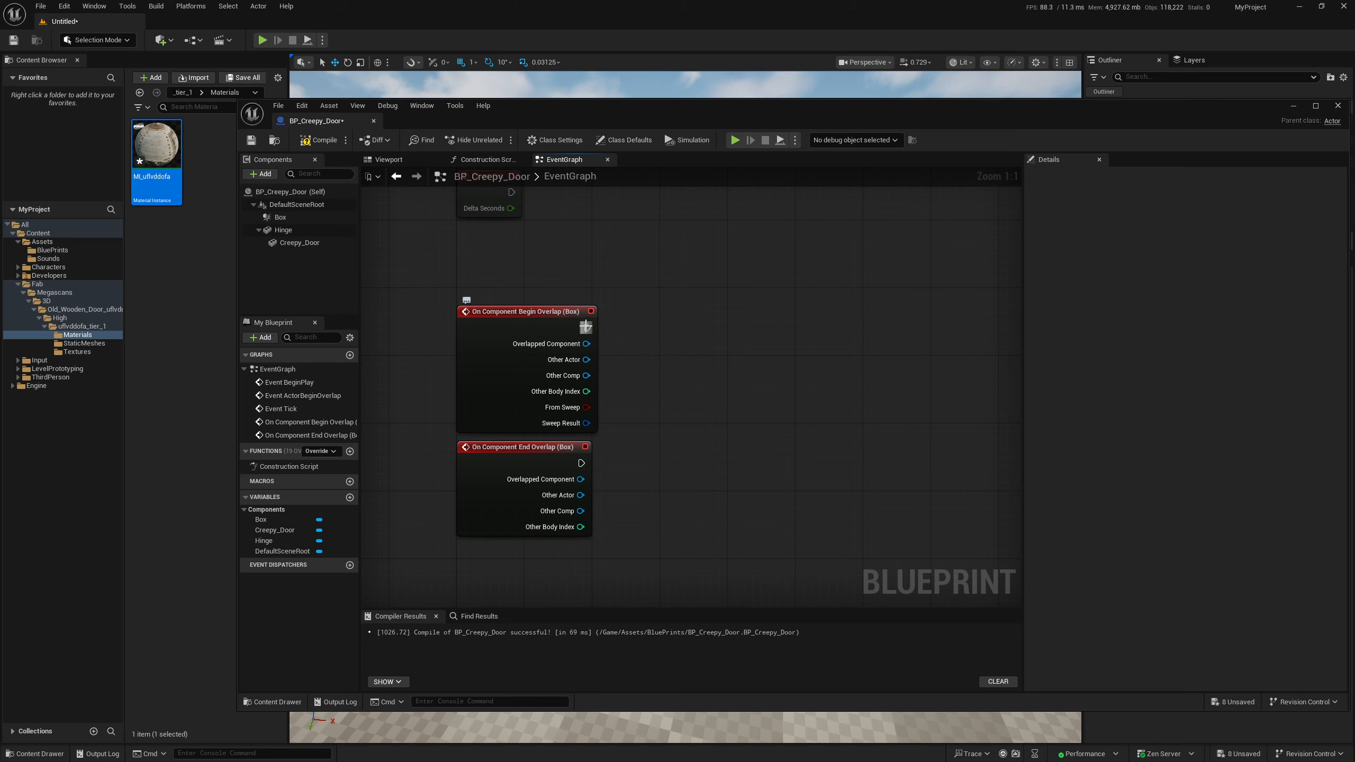
pyautogui.moveTo(587, 327); pyautogui.dragTo(709, 334)
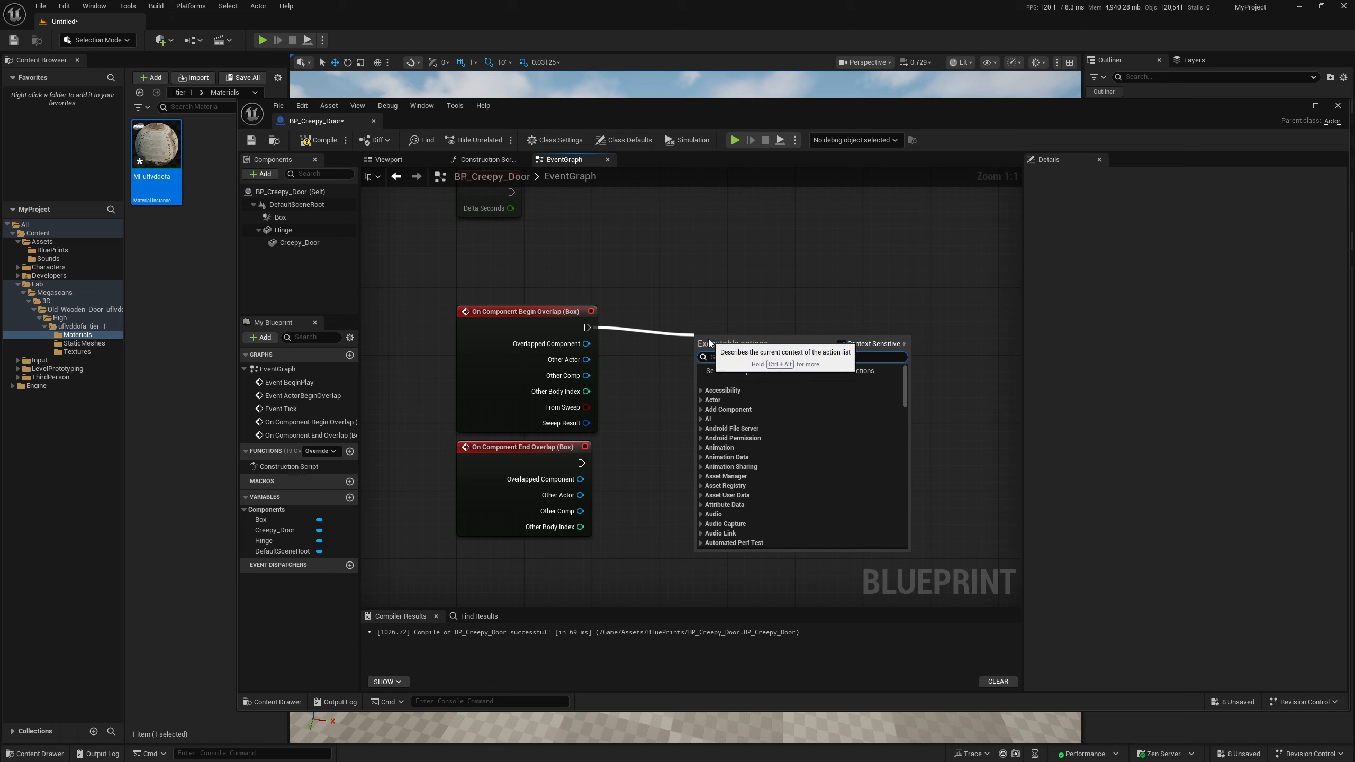
pyautogui.write('cast to')
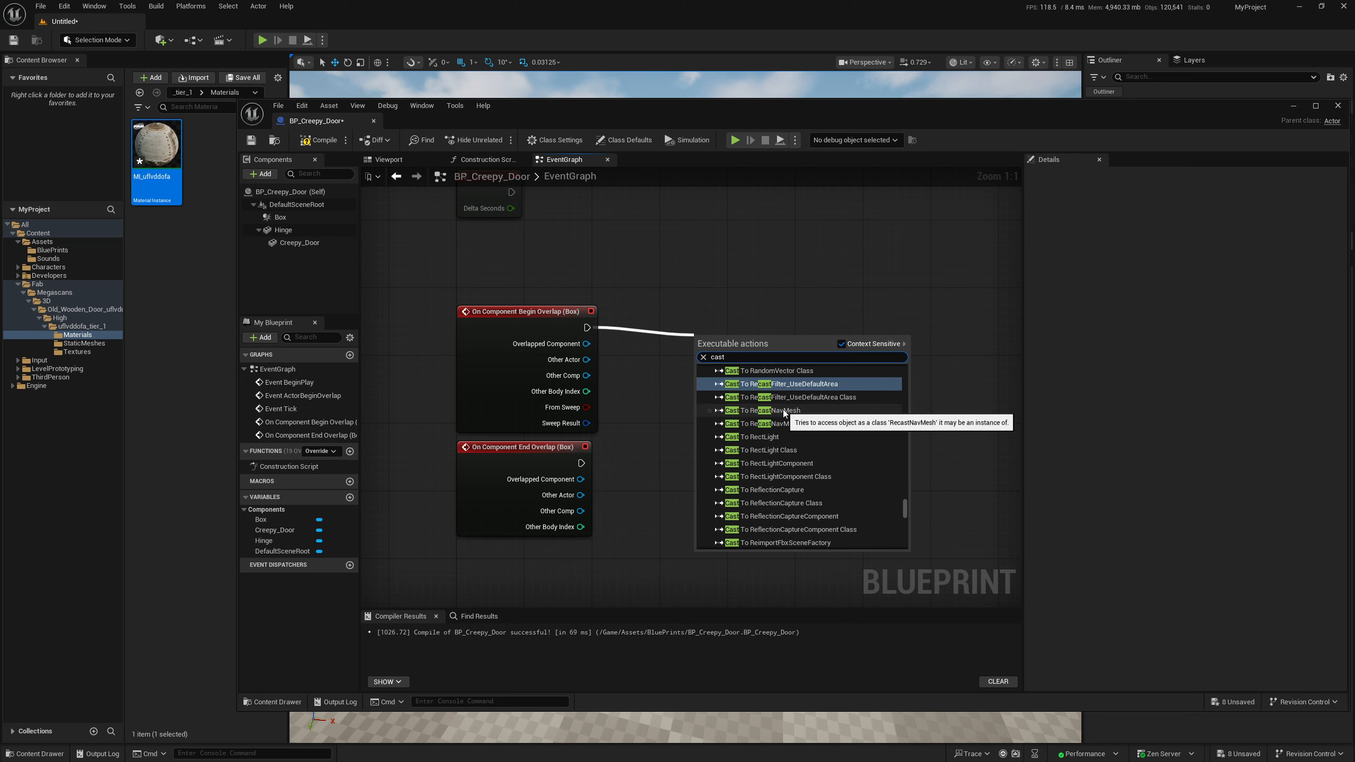
pyautogui.write('to')
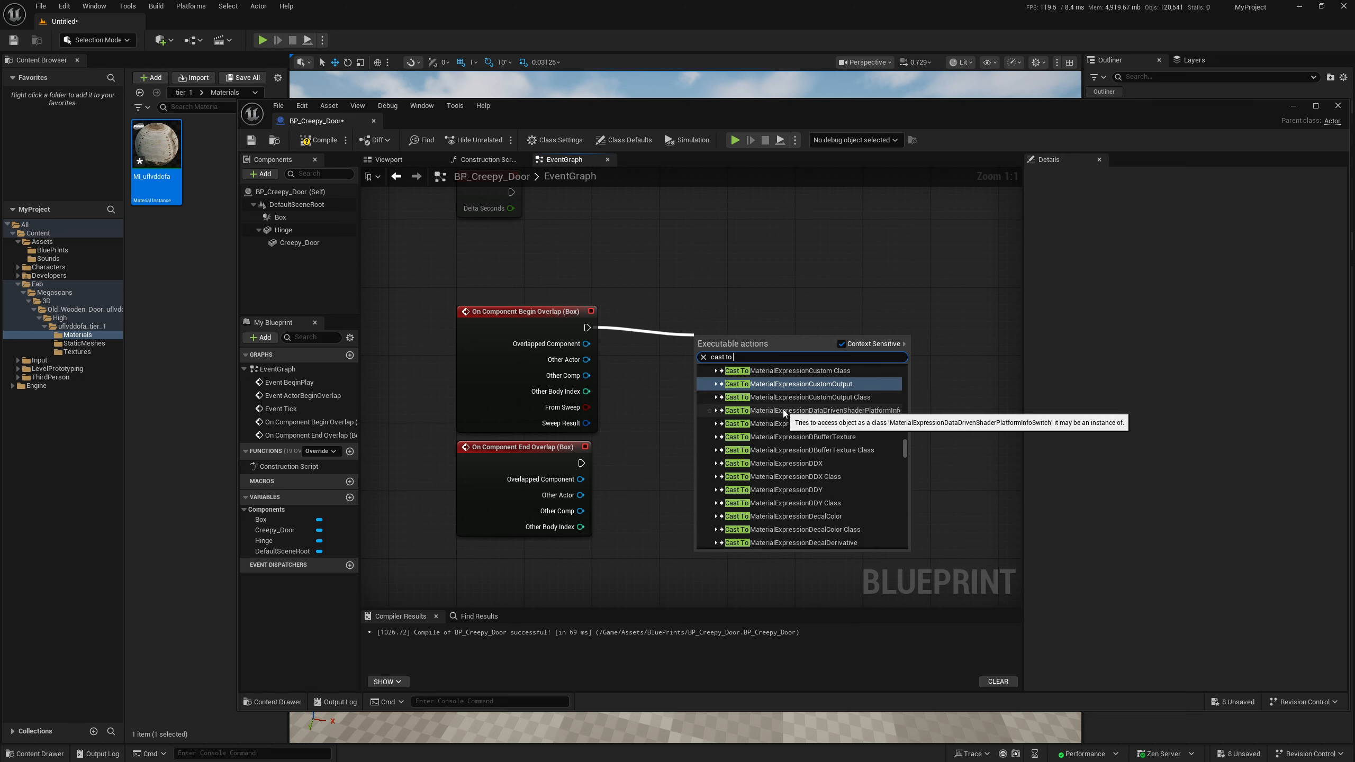
pyautogui.write(' player chara')
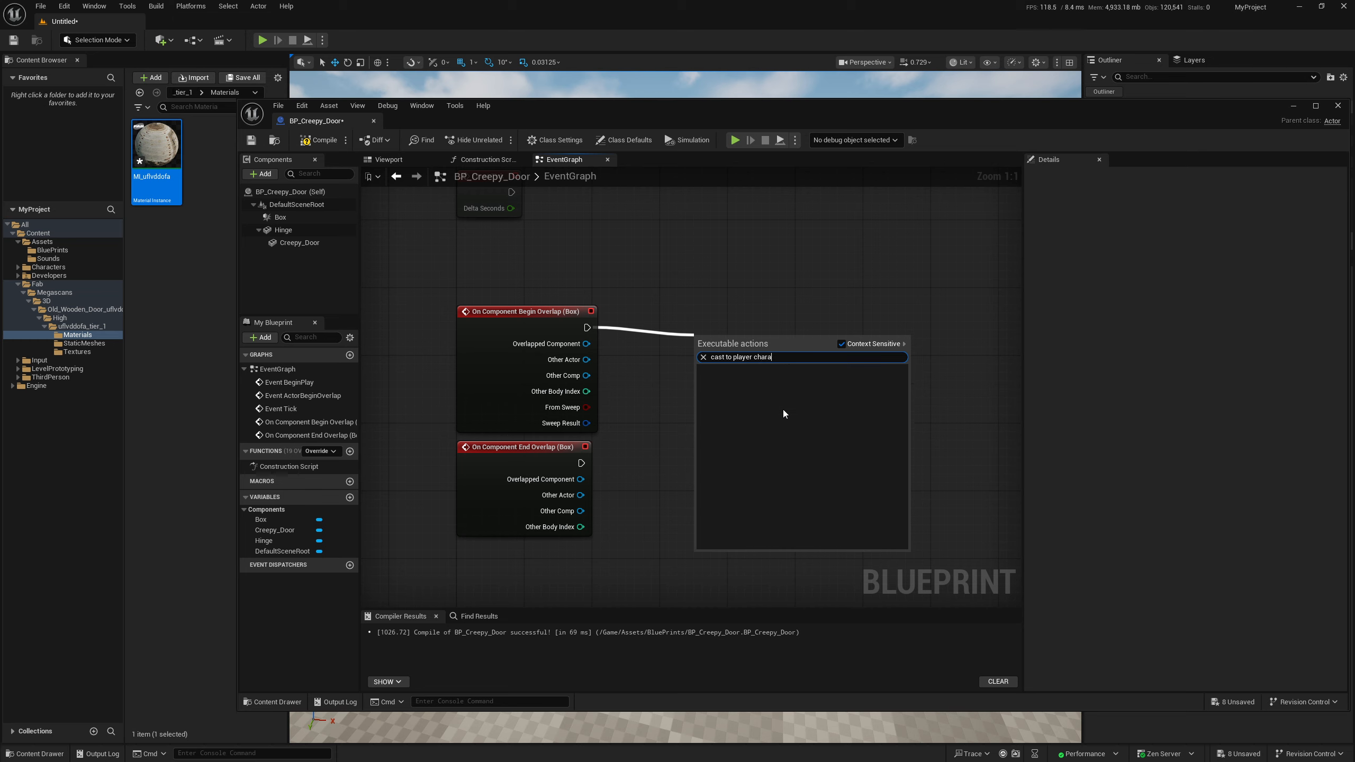
pyautogui.press('BackSpace')
pyautogui.press('BackSpace')
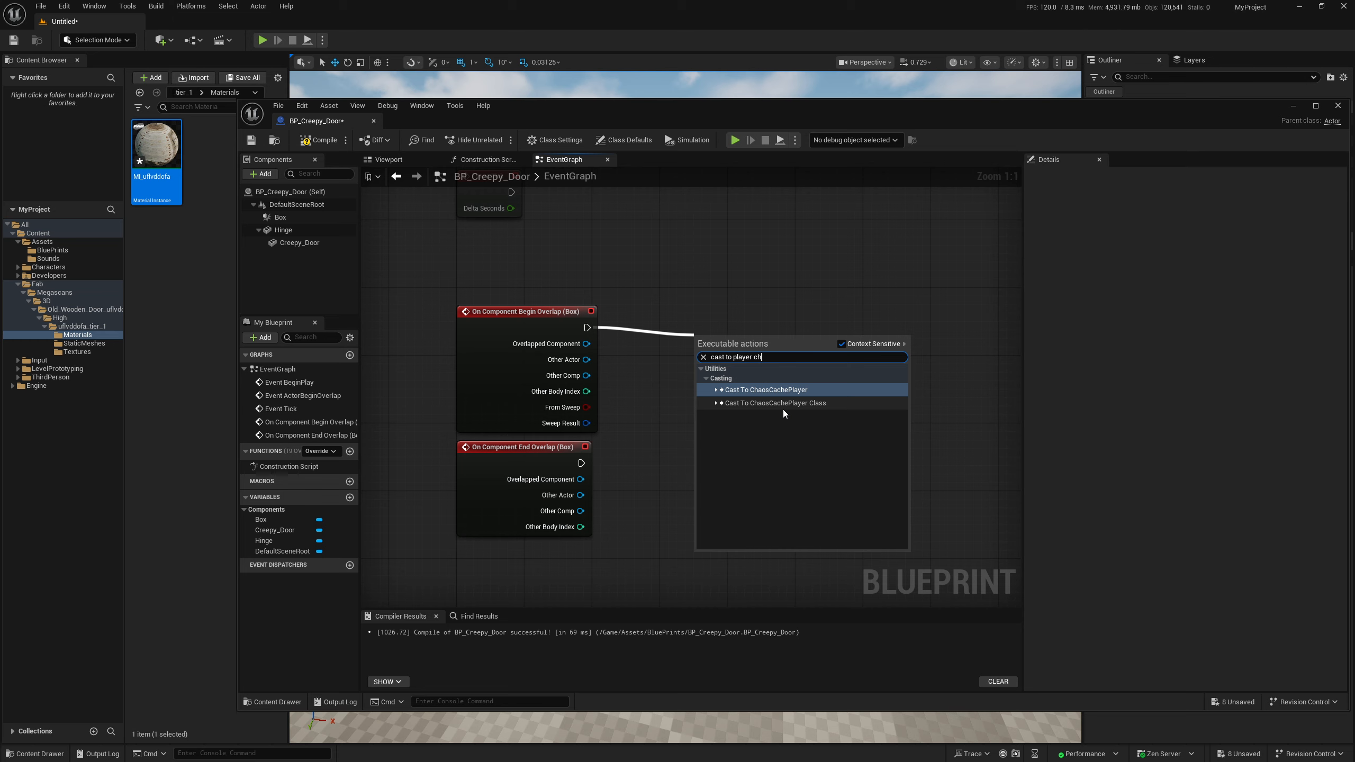
pyautogui.press('BackSpace')
pyautogui.press('BackSpace')
pyautogui.press('BackSpace')
pyautogui.press('BackSpace')
pyautogui.press('BackSpace')
pyautogui.press('BackSpace')
pyautogui.press('BackSpace')
pyautogui.press('BackSpace')
pyautogui.press('BackSpace')
pyautogui.press('BackSpace')
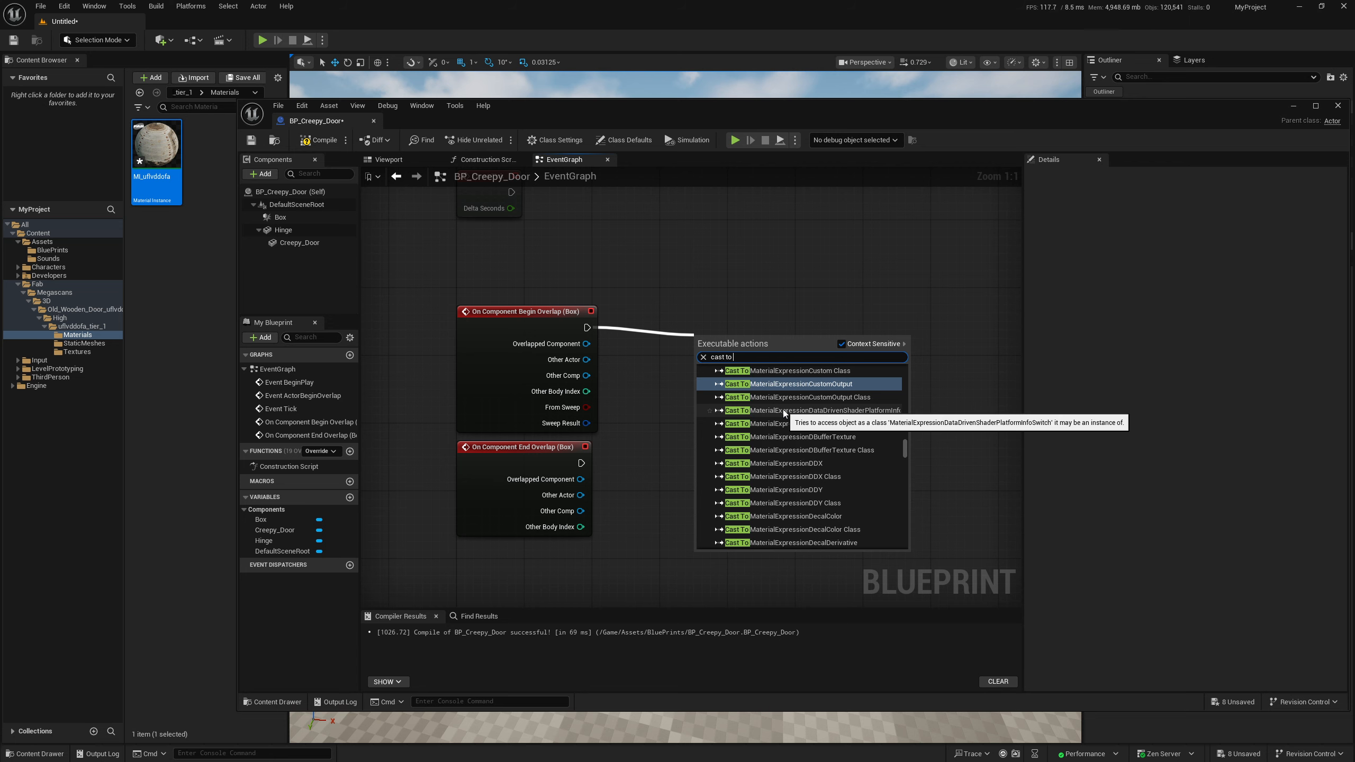
# Add a Cast To BP_ThirdPersonCharacter node after the Begin Overlap event and connect Other Actor to its Object input
pyautogui.click(905, 446)
pyautogui.moveTo(905, 447); pyautogui.dragTo(917, 360)
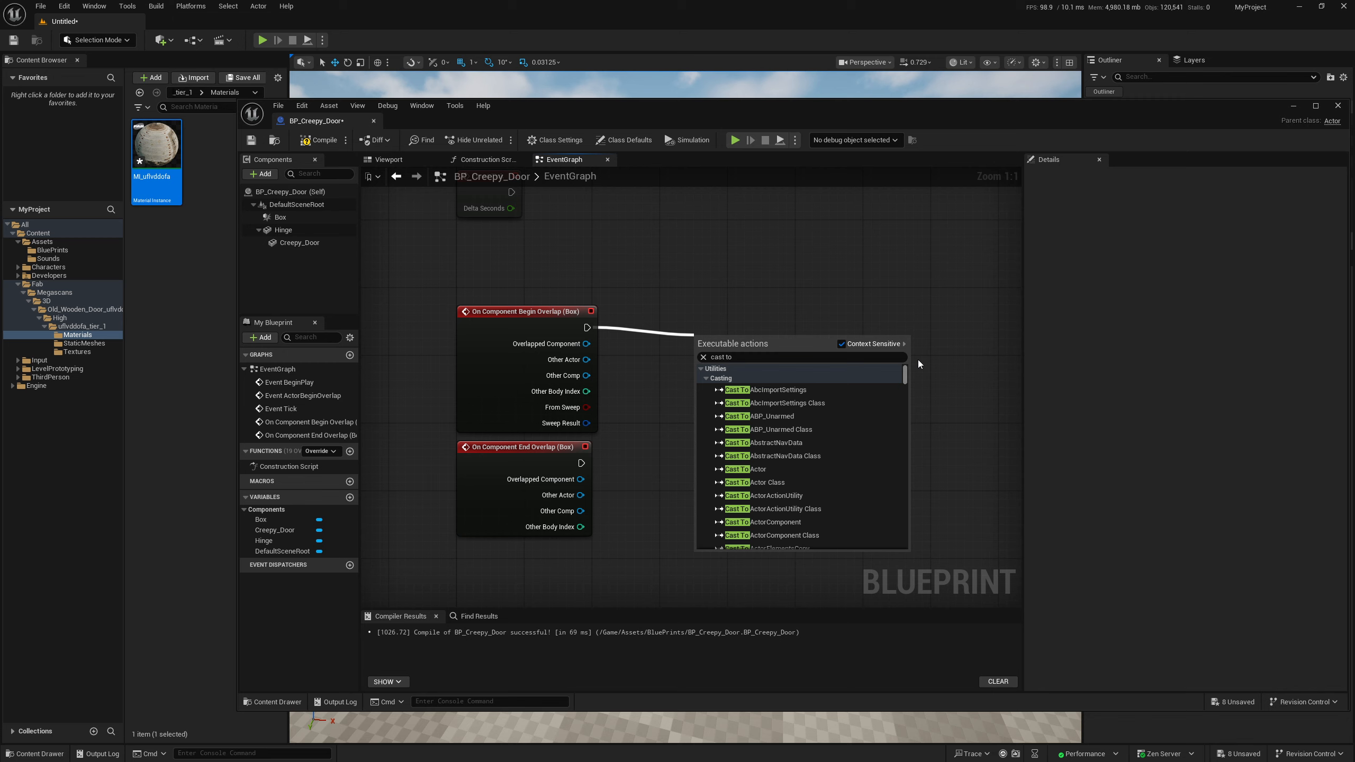
pyautogui.click(750, 358)
pyautogui.moveTo(750, 358); pyautogui.dragTo(683, 354)
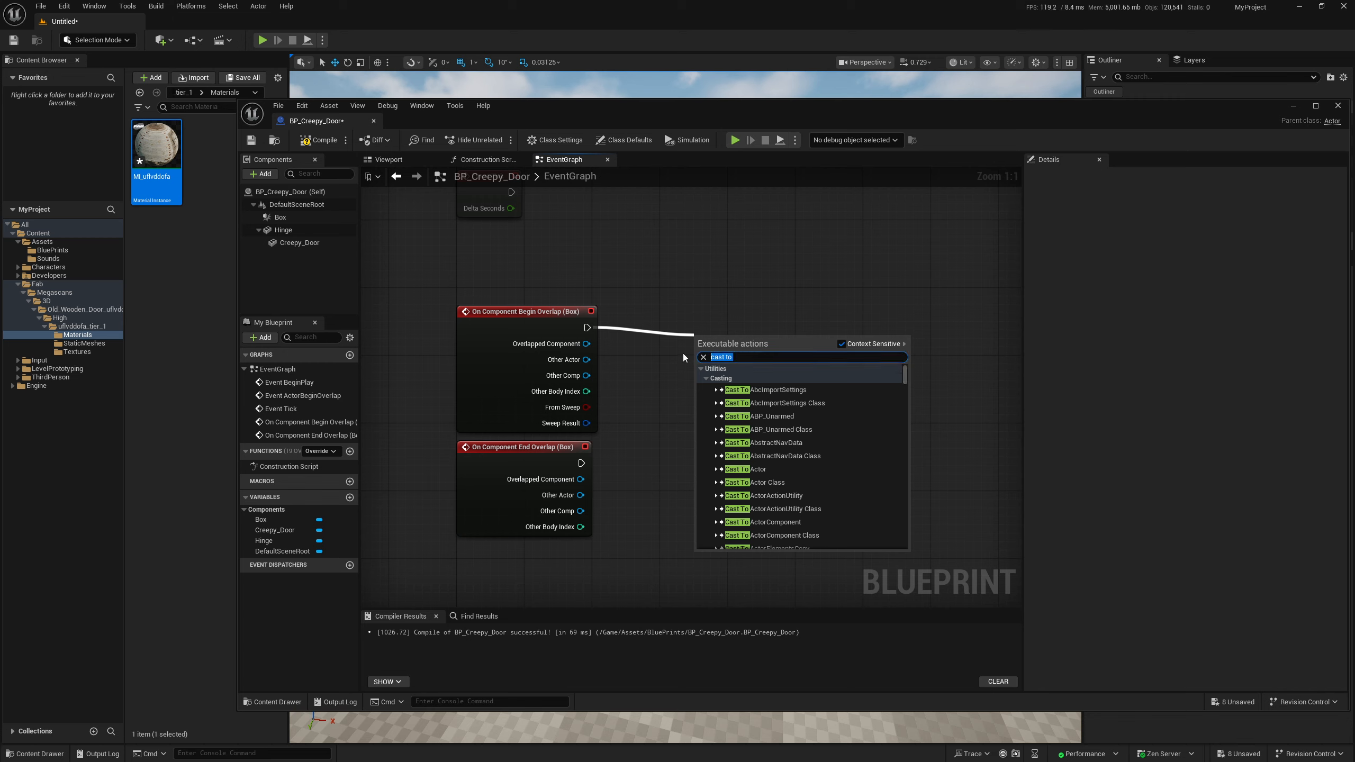
pyautogui.write('cast to')
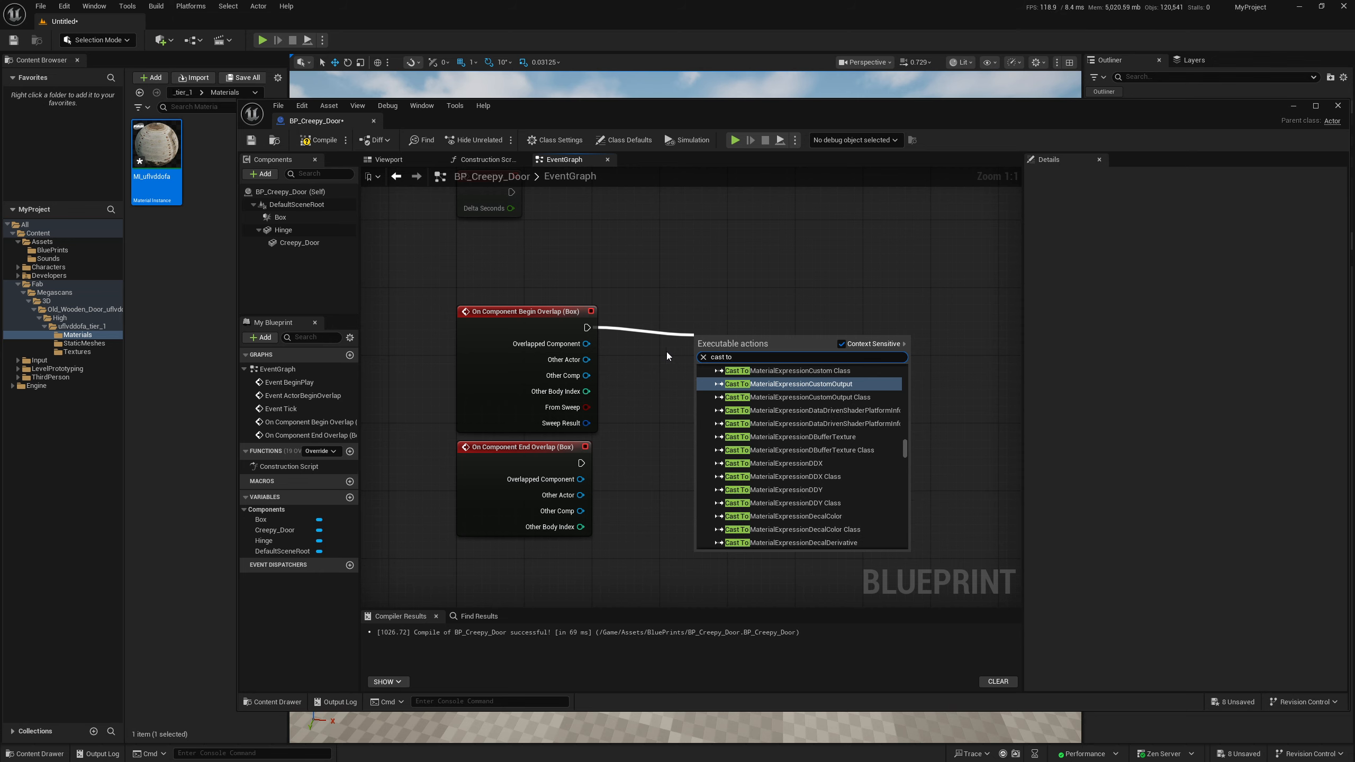
pyautogui.moveTo(904, 446); pyautogui.dragTo(912, 383)
pyautogui.click(849, 357)
pyautogui.write('b')
pyautogui.press('BackSpace')
pyautogui.write('cast bp_')
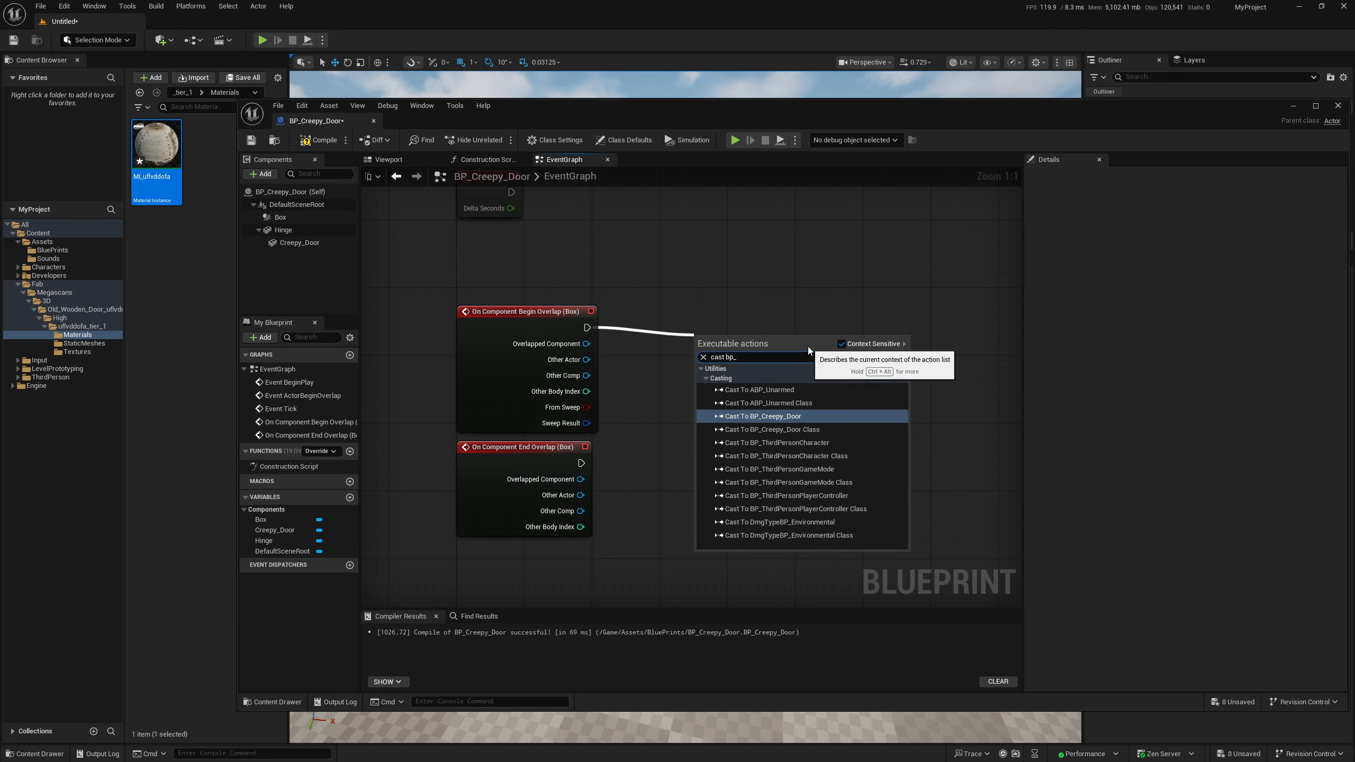
pyautogui.write('thirper')
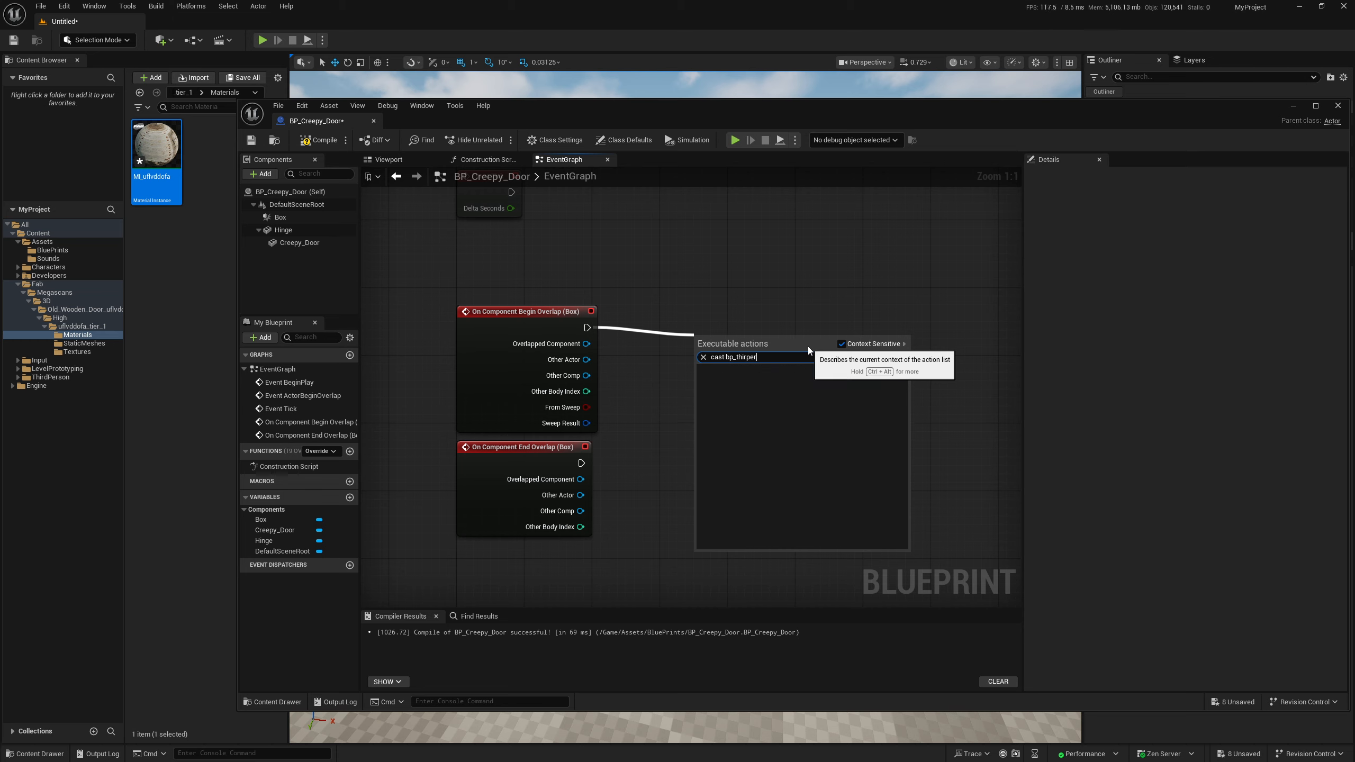
pyautogui.press('BackSpace')
pyautogui.write('dper')
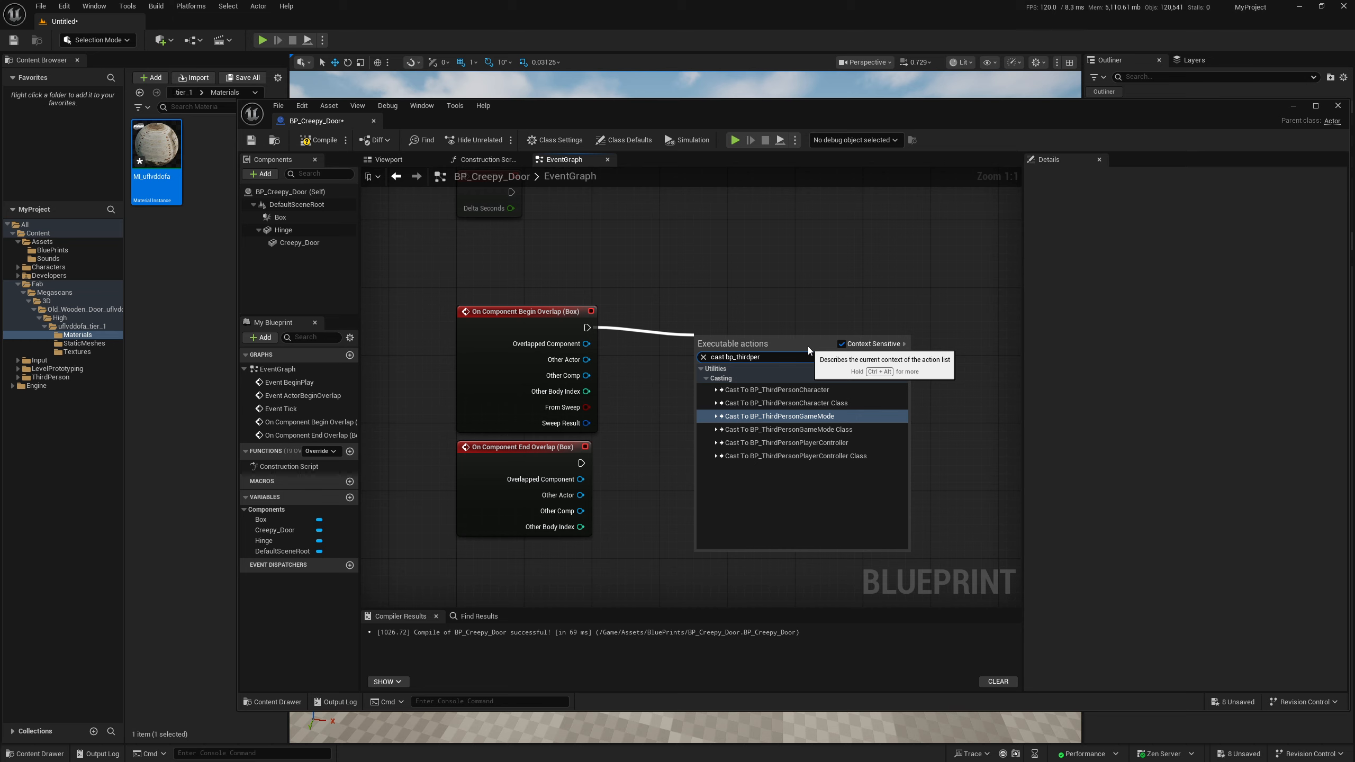
pyautogui.click(780, 387)
pyautogui.moveTo(585, 361); pyautogui.dragTo(705, 369)
# Duplicate the Cast To BP_ThirdPersonCharacter node for the End Overlap event and connect its execution and Other Actor to Object
pyautogui.hotkey('ctrl', 'c')
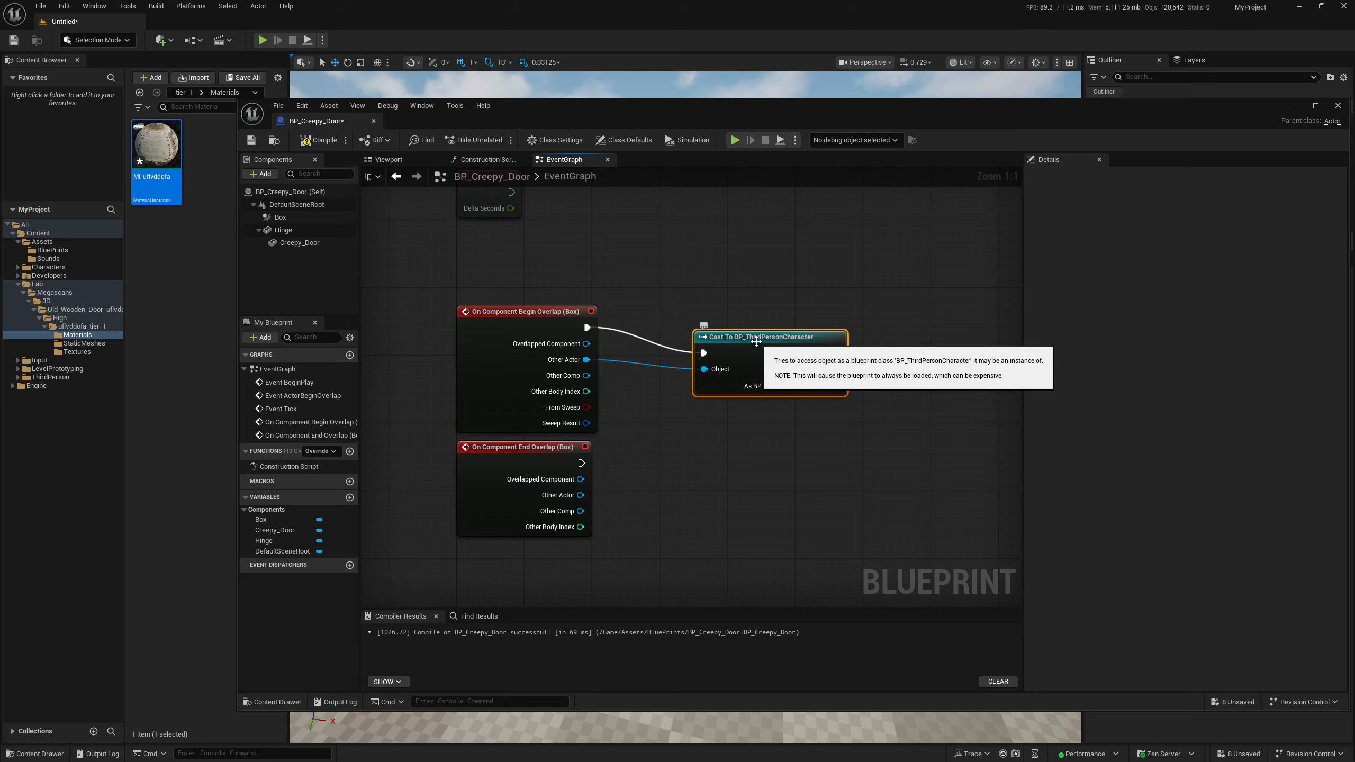
pyautogui.hotkey('ctrl', 'v')
pyautogui.moveTo(747, 479)
pyautogui.mouseDown()
pyautogui.moveTo(766, 461)
pyautogui.moveTo(739, 462)
pyautogui.mouseUp()
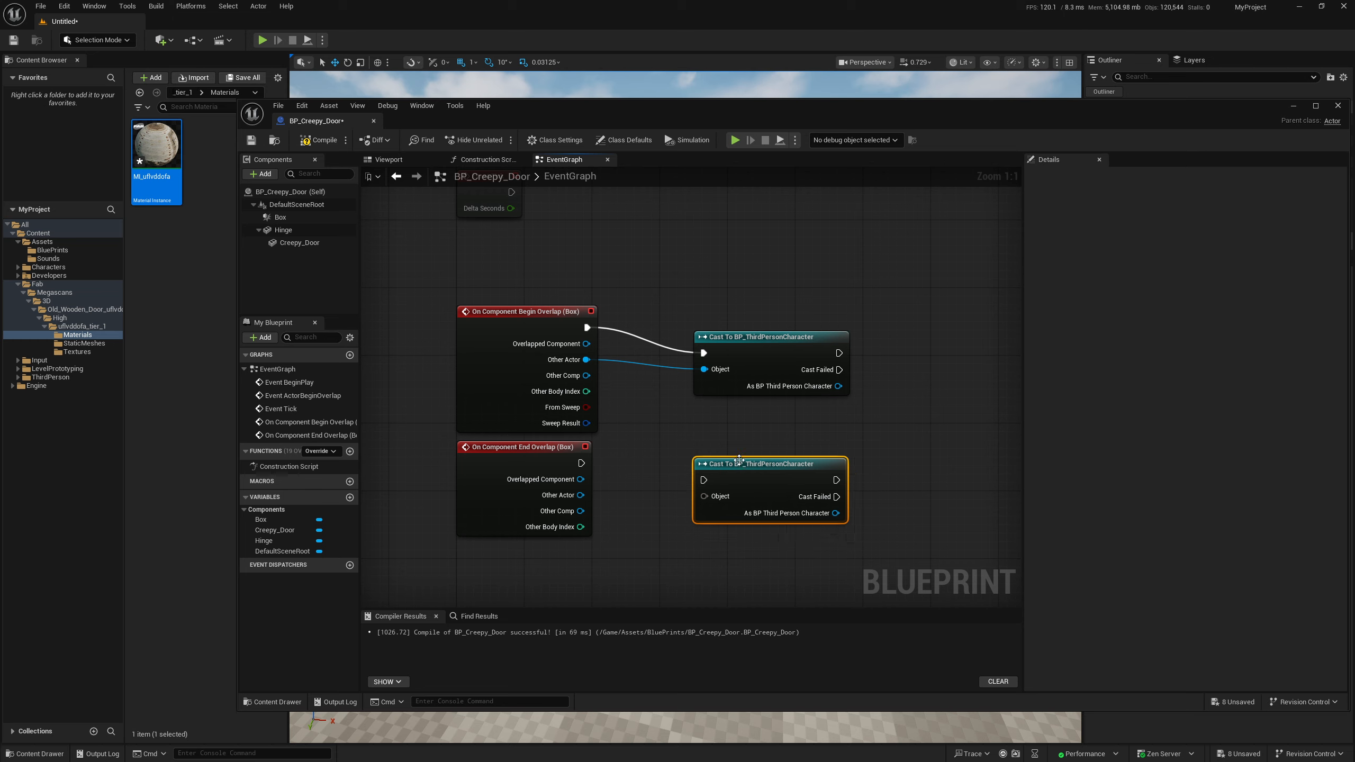
pyautogui.moveTo(581, 463); pyautogui.dragTo(703, 480)
pyautogui.moveTo(580, 495); pyautogui.dragTo(717, 498)
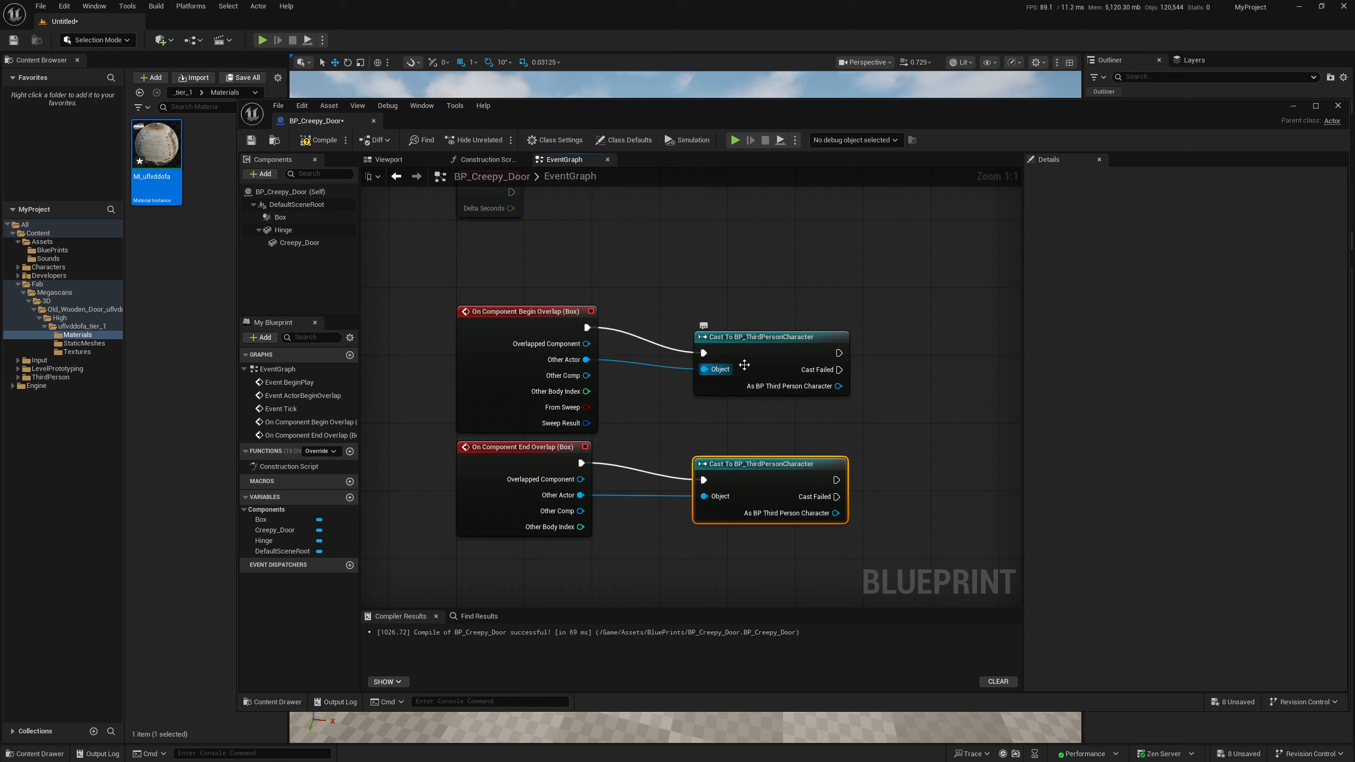
# Add a timeline named Timeline-Creepy Door after the Begin Overlap event's Cast To BP_ThirdPersonCharacter node, connected to its Play input
pyautogui.moveTo(910, 356); pyautogui.dragTo(835, 334, button='right')
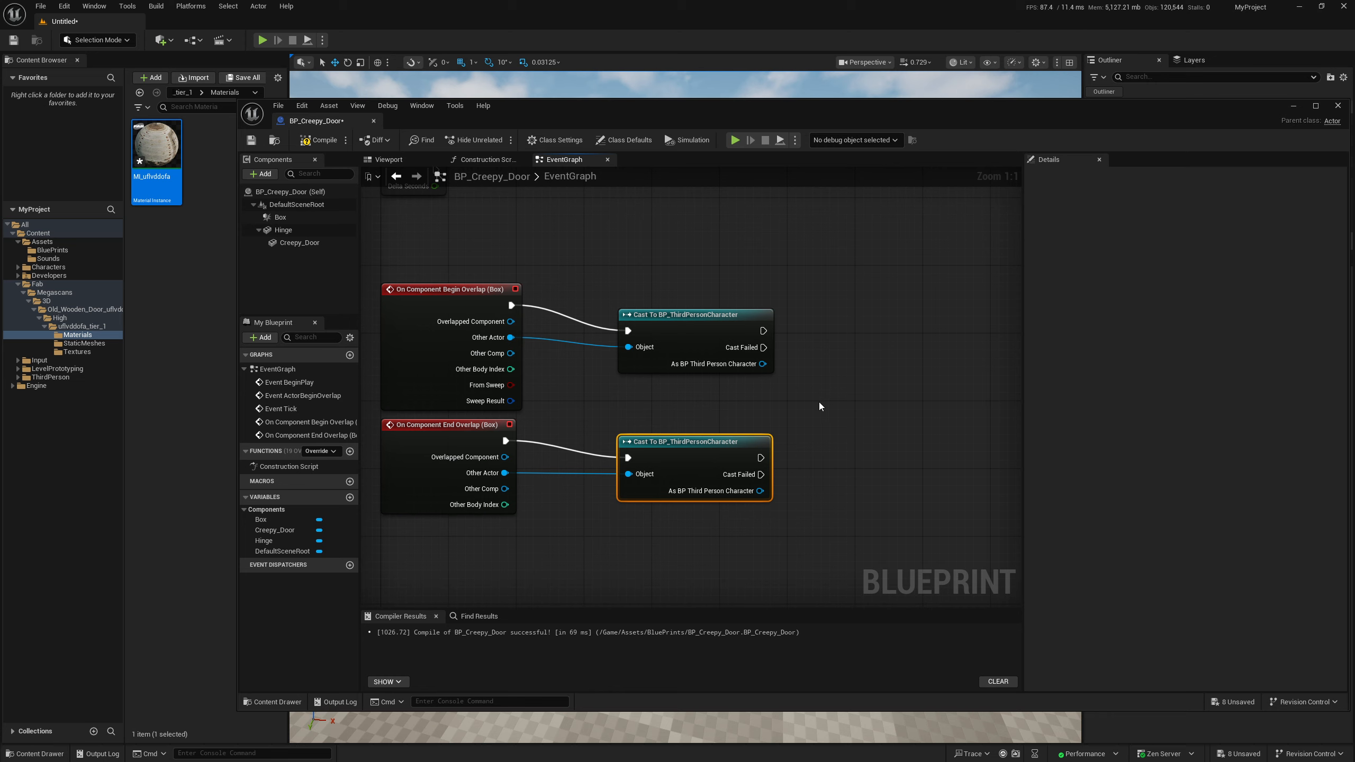
pyautogui.moveTo(763, 330); pyautogui.dragTo(893, 350)
pyautogui.write('timeline')
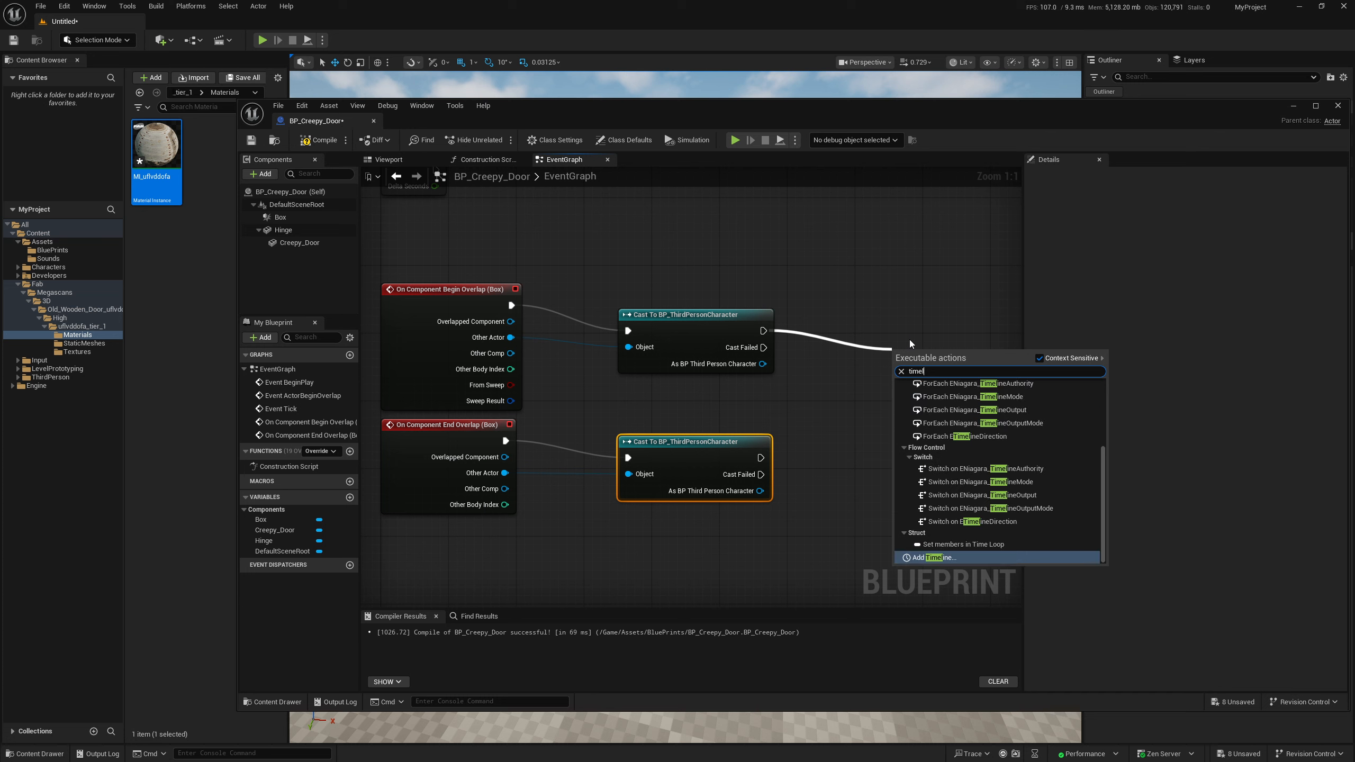
pyautogui.click(963, 557)
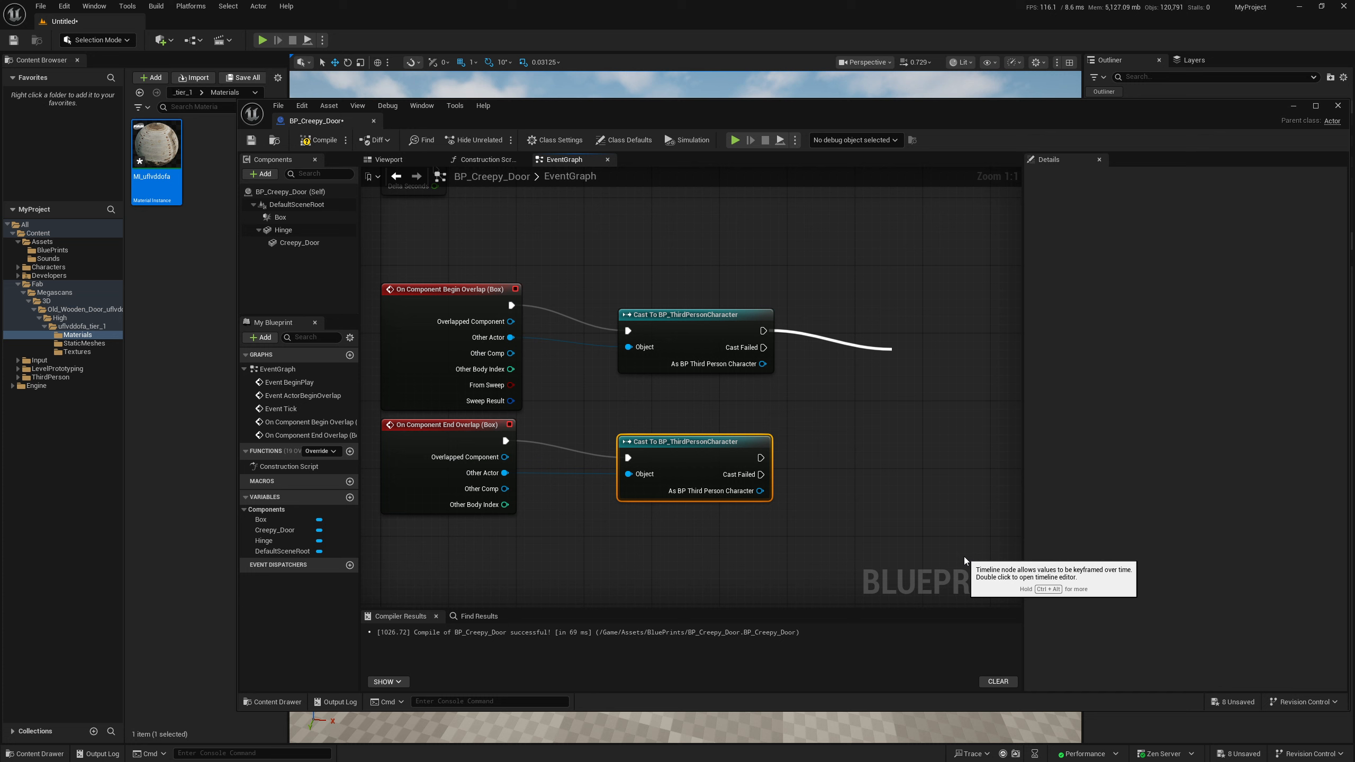
pyautogui.press('Return')
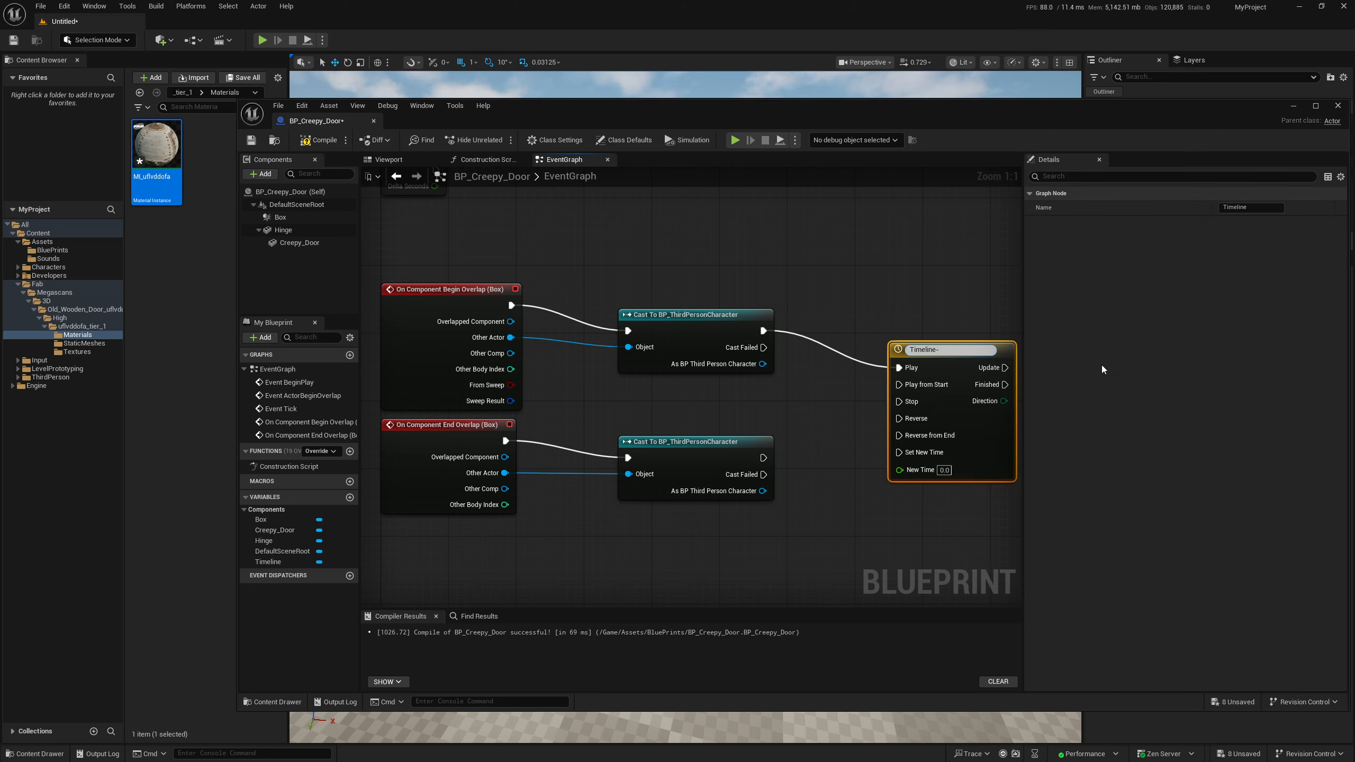
pyautogui.write('-Creepy')
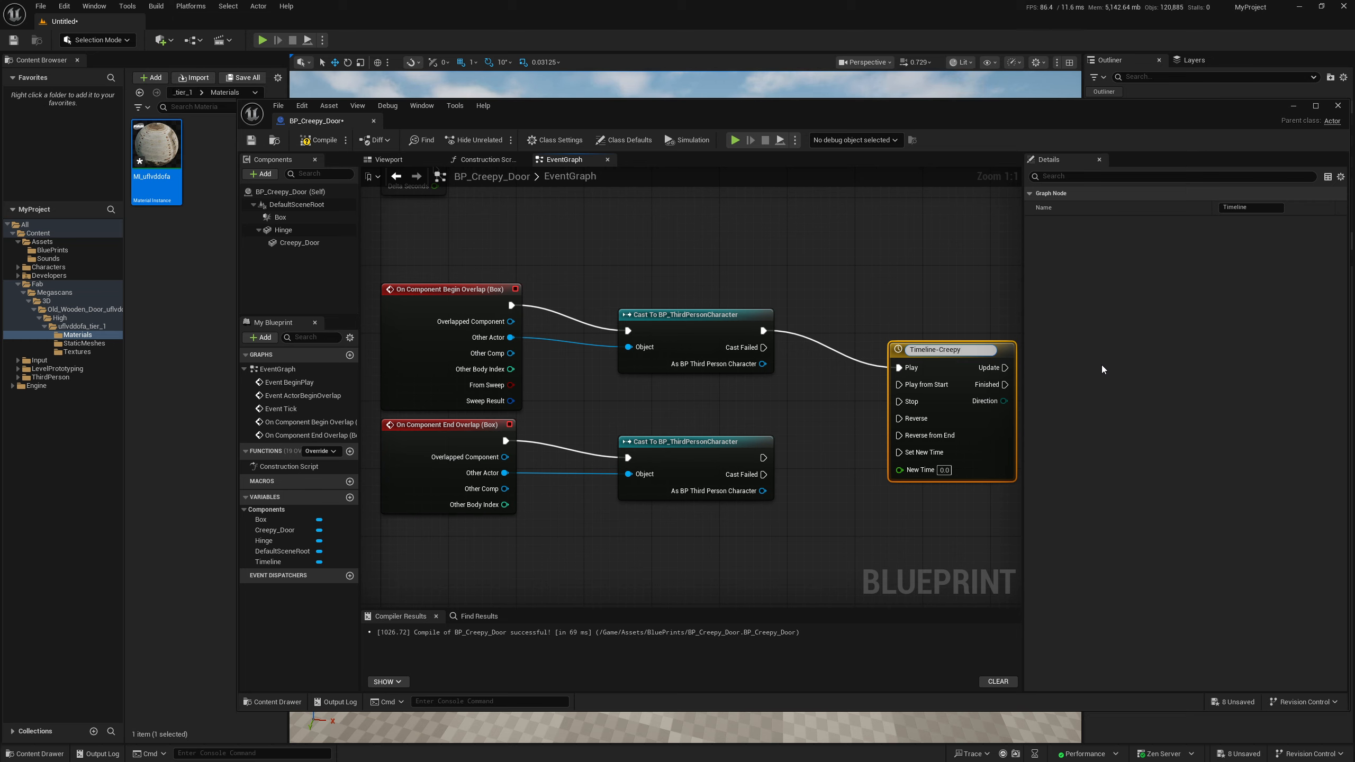
pyautogui.write('_DDoor')
pyautogui.press('Return')
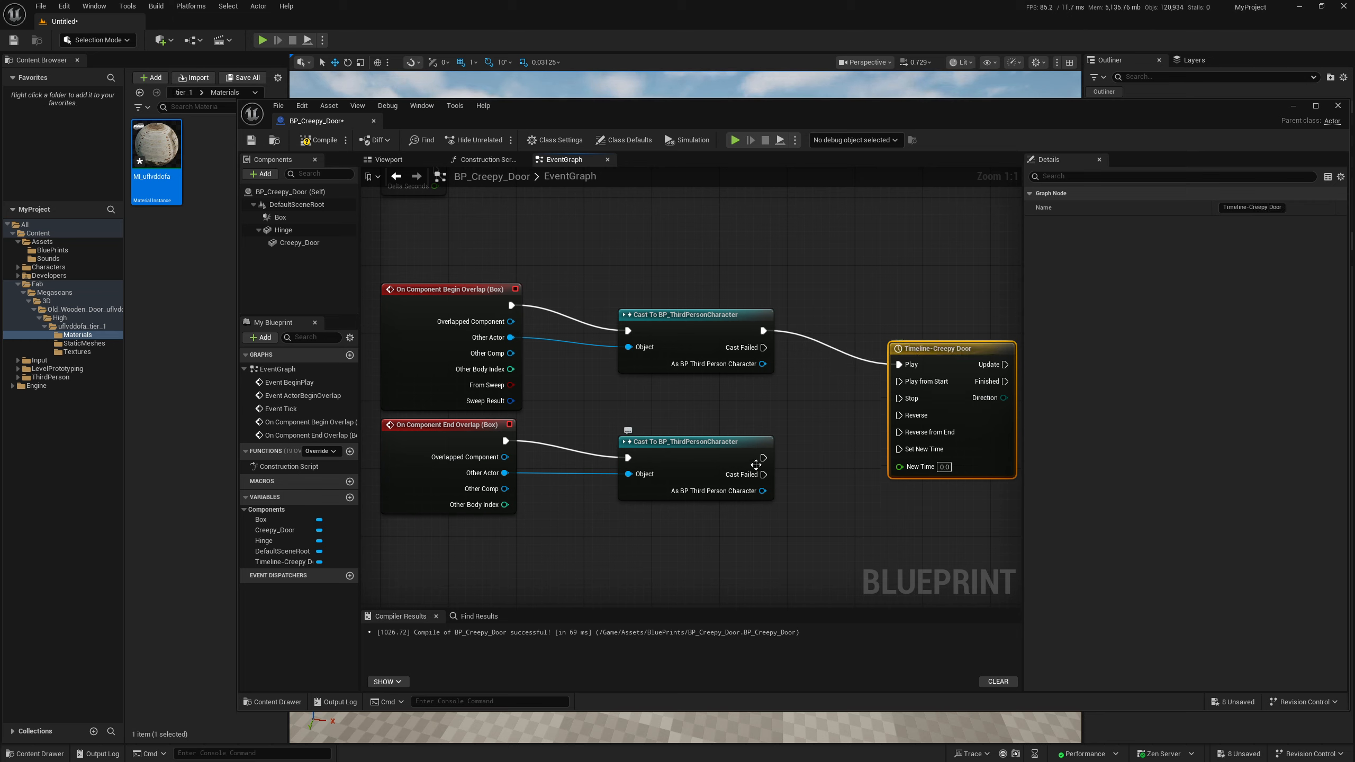
# Connect the End Overlap event's Cast To BP_ThirdPersonCharacter execution output to the Reverse input of the Timeline-Creepy Door node
pyautogui.moveTo(762, 458); pyautogui.dragTo(899, 415)
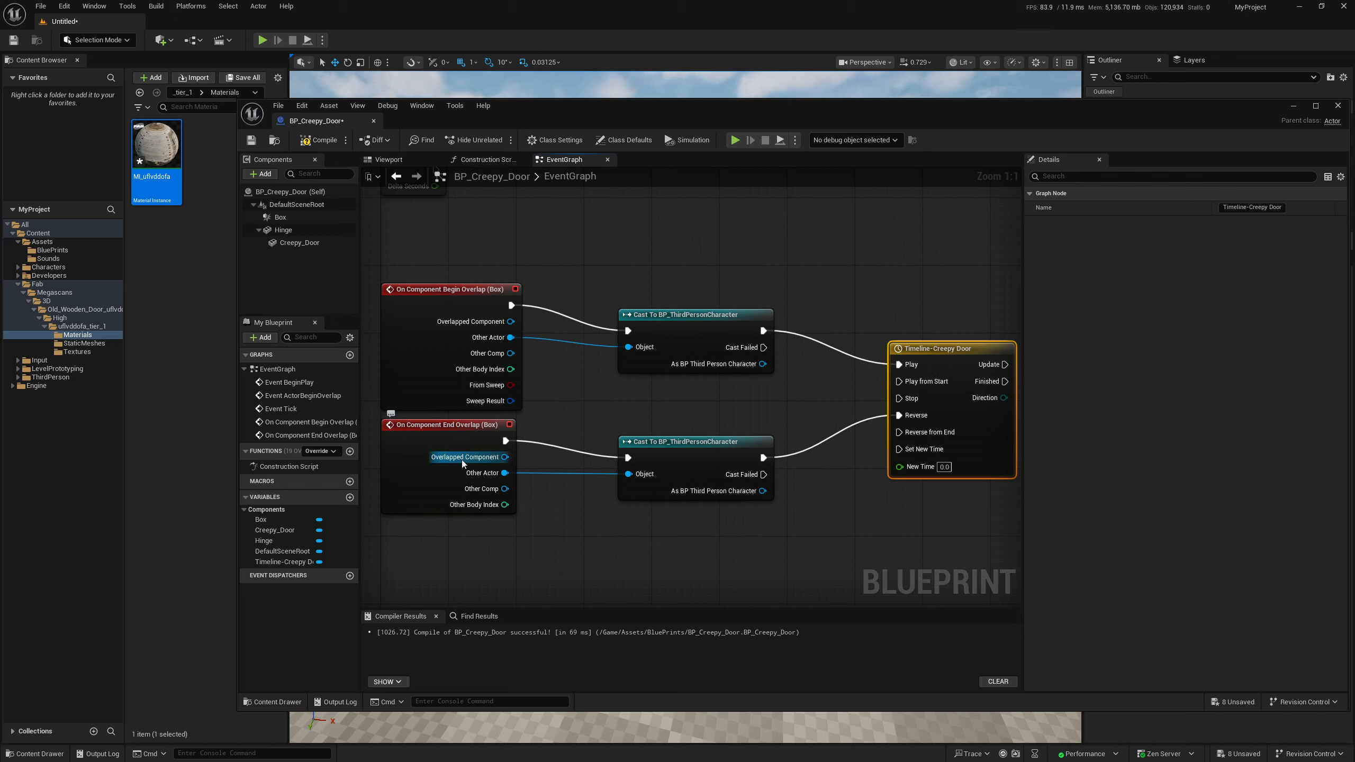
pyautogui.moveTo(856, 408); pyautogui.dragTo(790, 393, button='right')
pyautogui.scroll(-1, 841, 394)
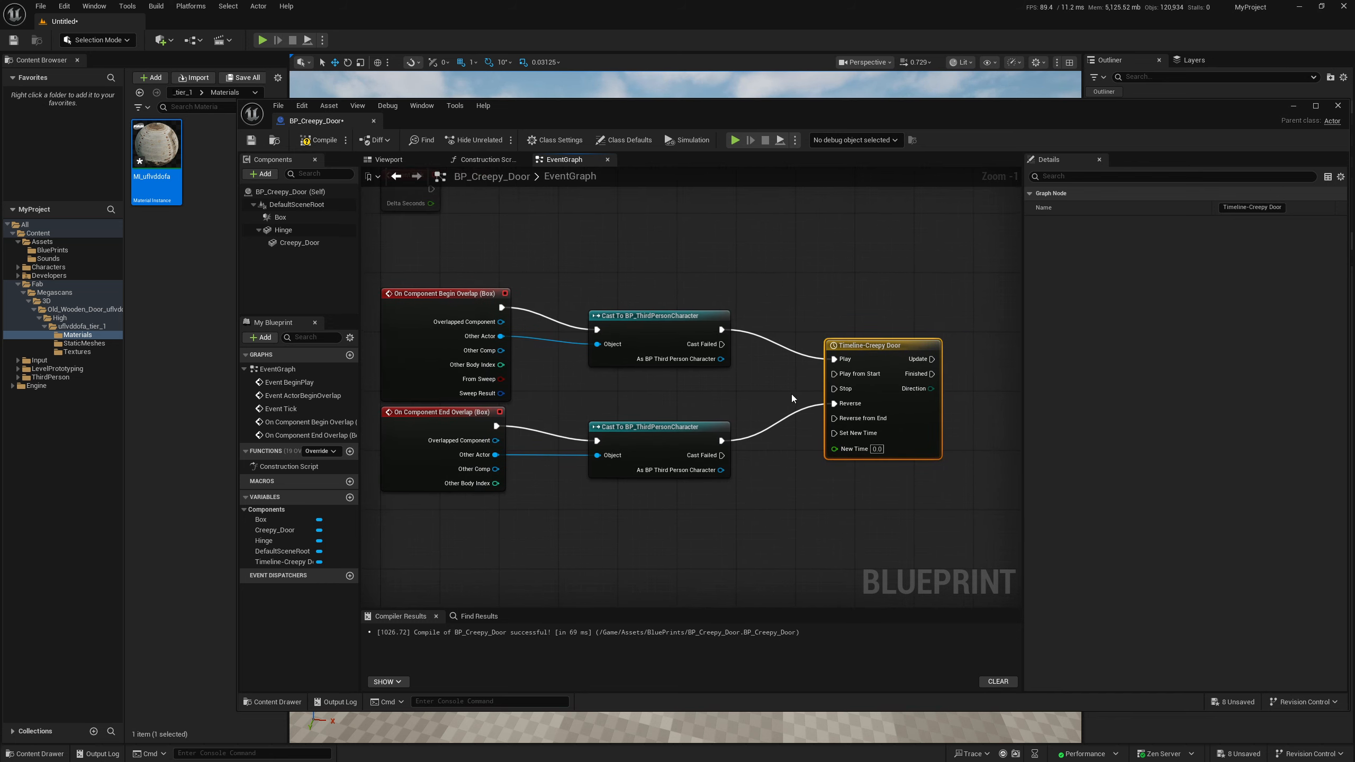
pyautogui.moveTo(901, 508); pyautogui.dragTo(835, 498, button='right')
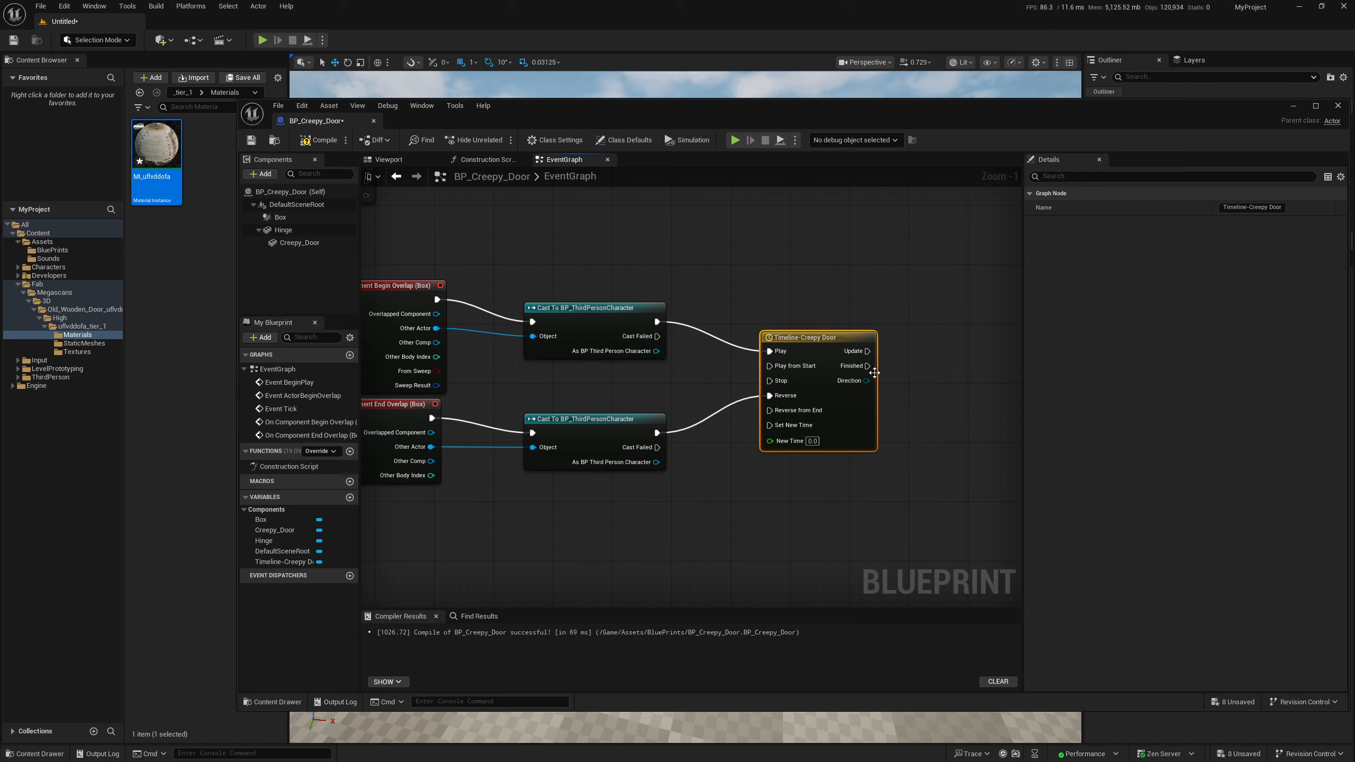
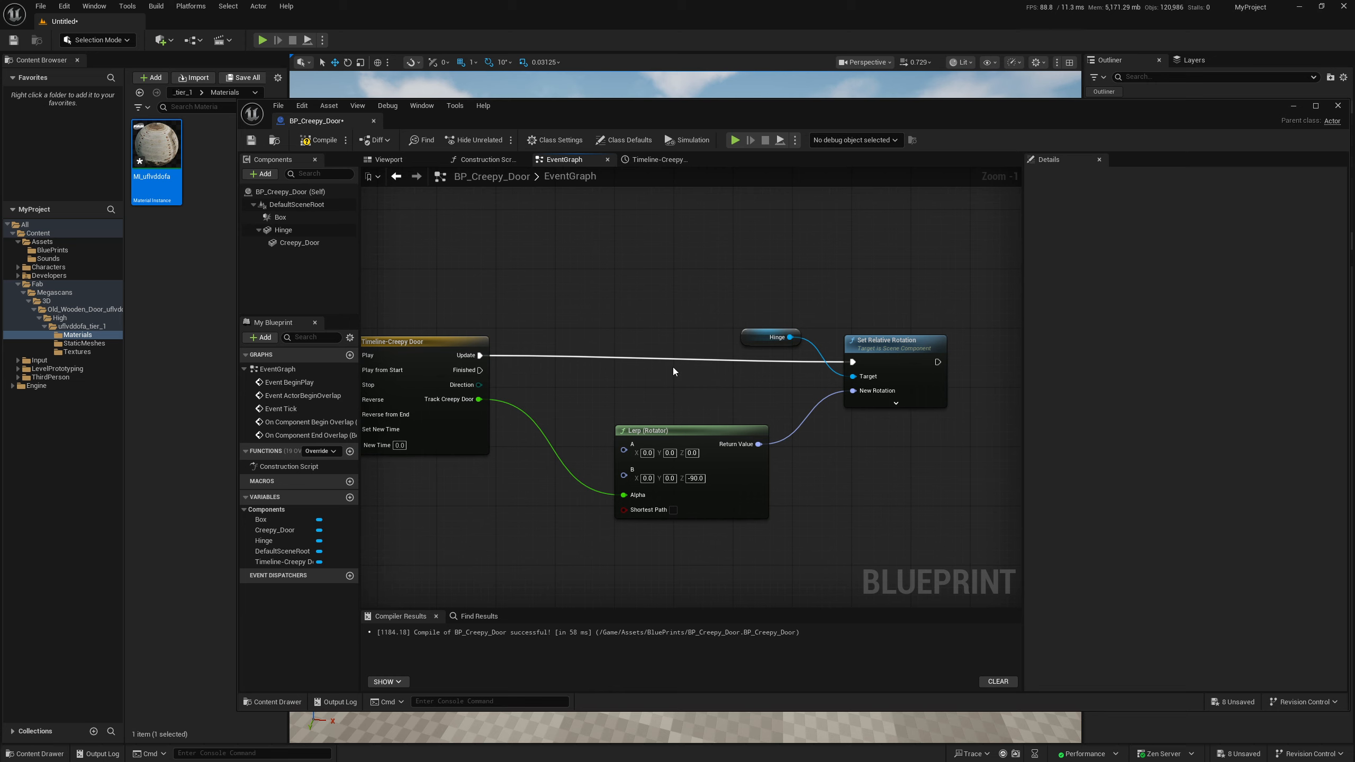
# Return to the level and place BP_Creepy_Door from the BluePrints folder on the landscape
pyautogui.scroll(-3, 684, 367)
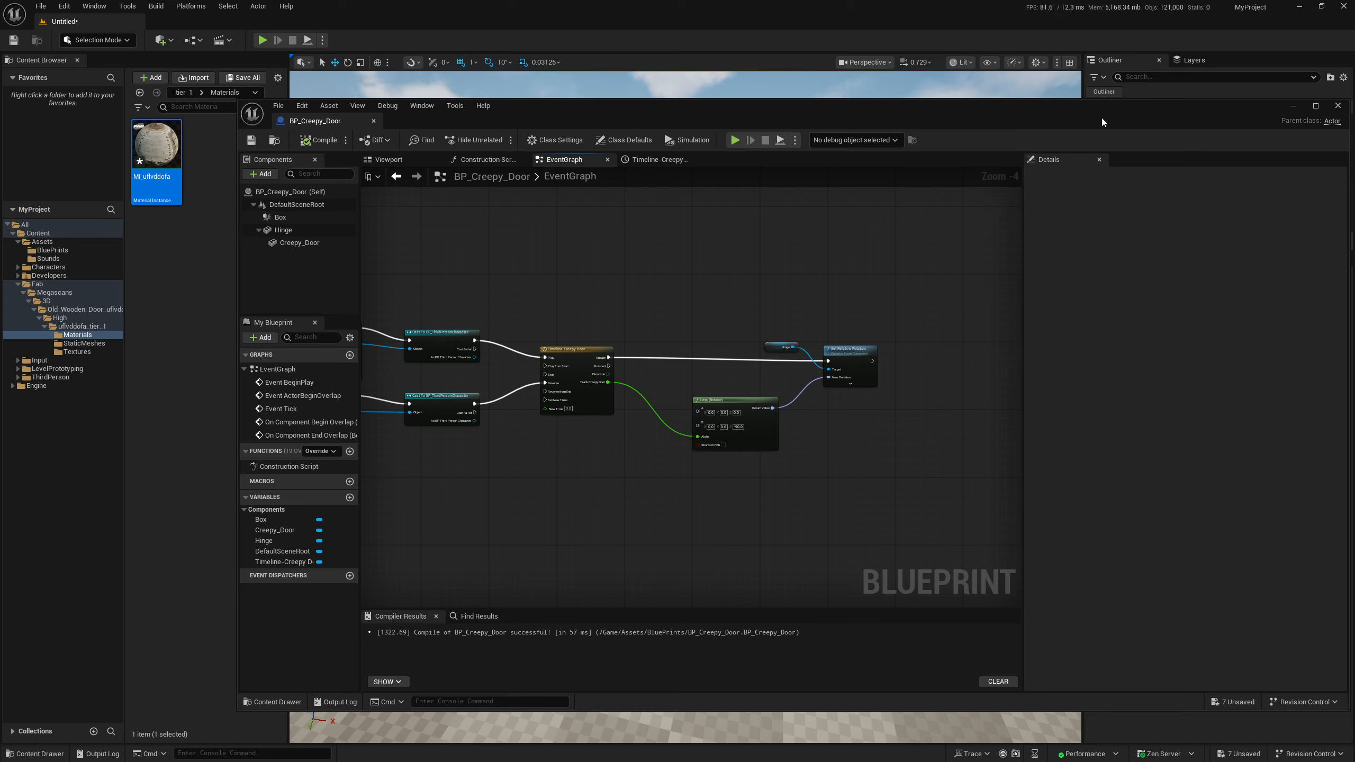
pyautogui.click(1291, 107)
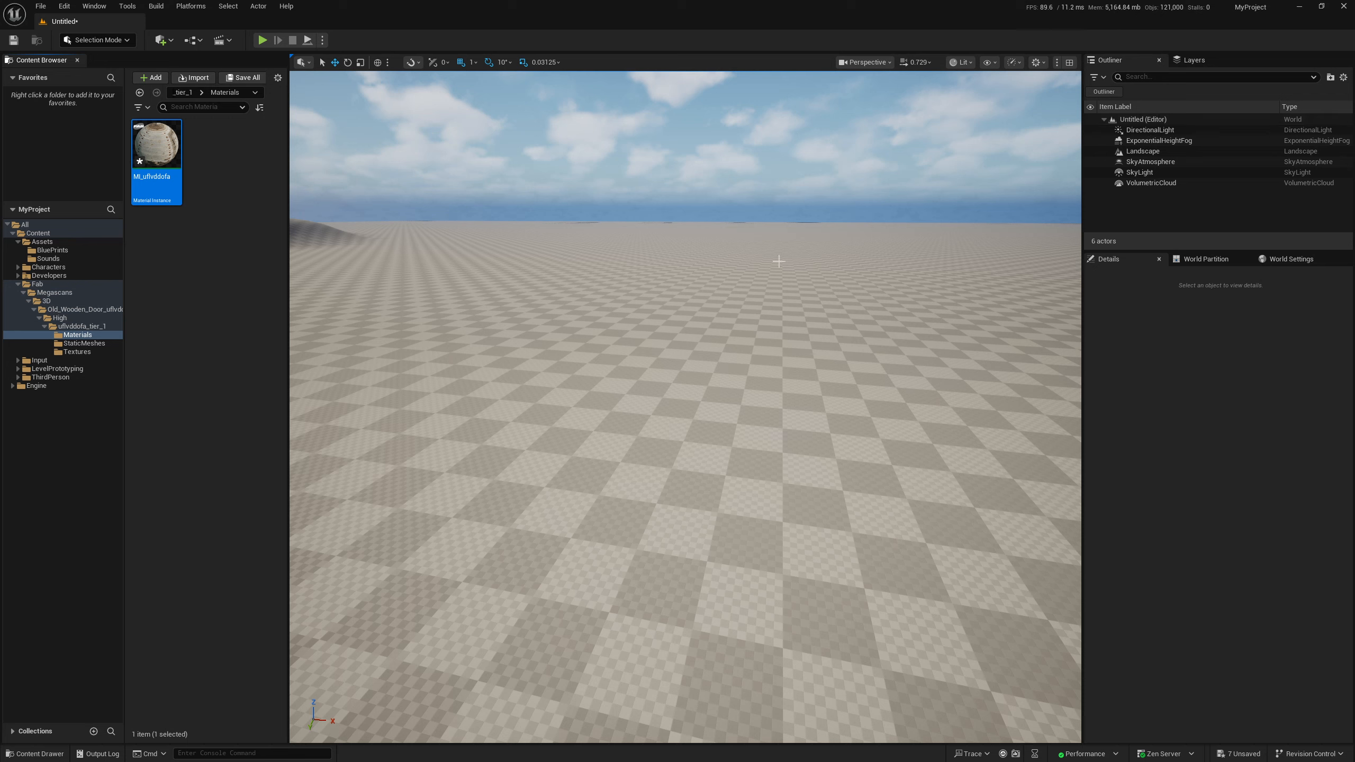
pyautogui.click(52, 250)
pyautogui.moveTo(172, 161); pyautogui.dragTo(625, 494)
# Play the level, walk the character toward and away from the door to test its opening and closing, and stop the session
pyautogui.click(262, 40)
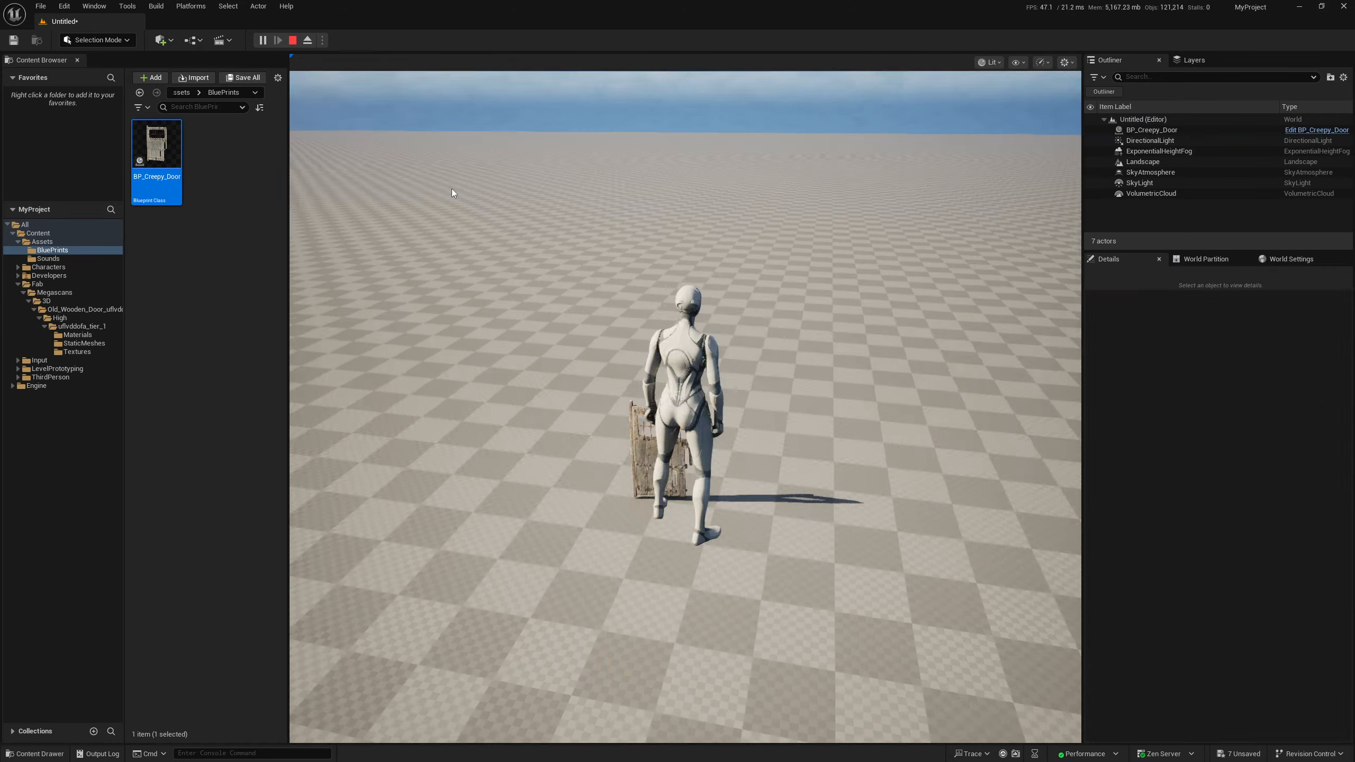
pyautogui.press('space')
pyautogui.press('w')
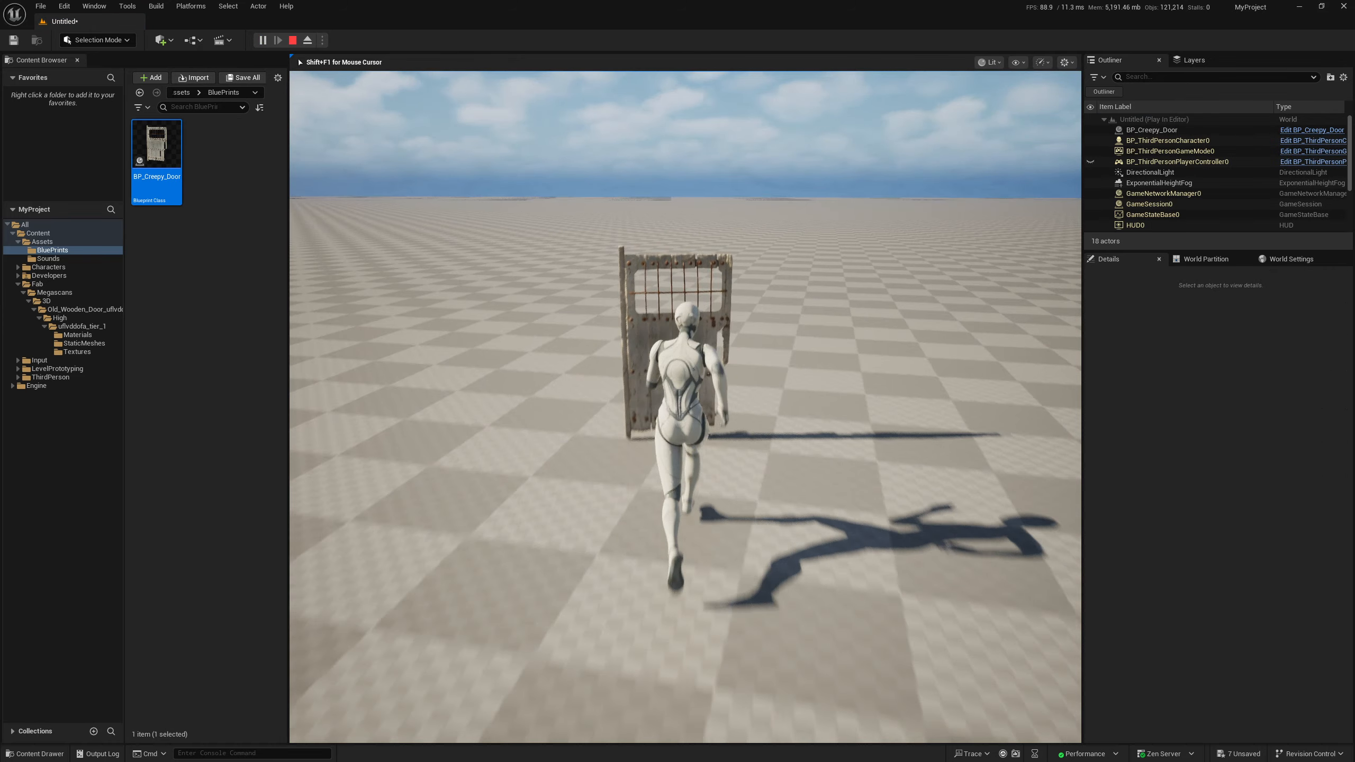
pyautogui.press('s')
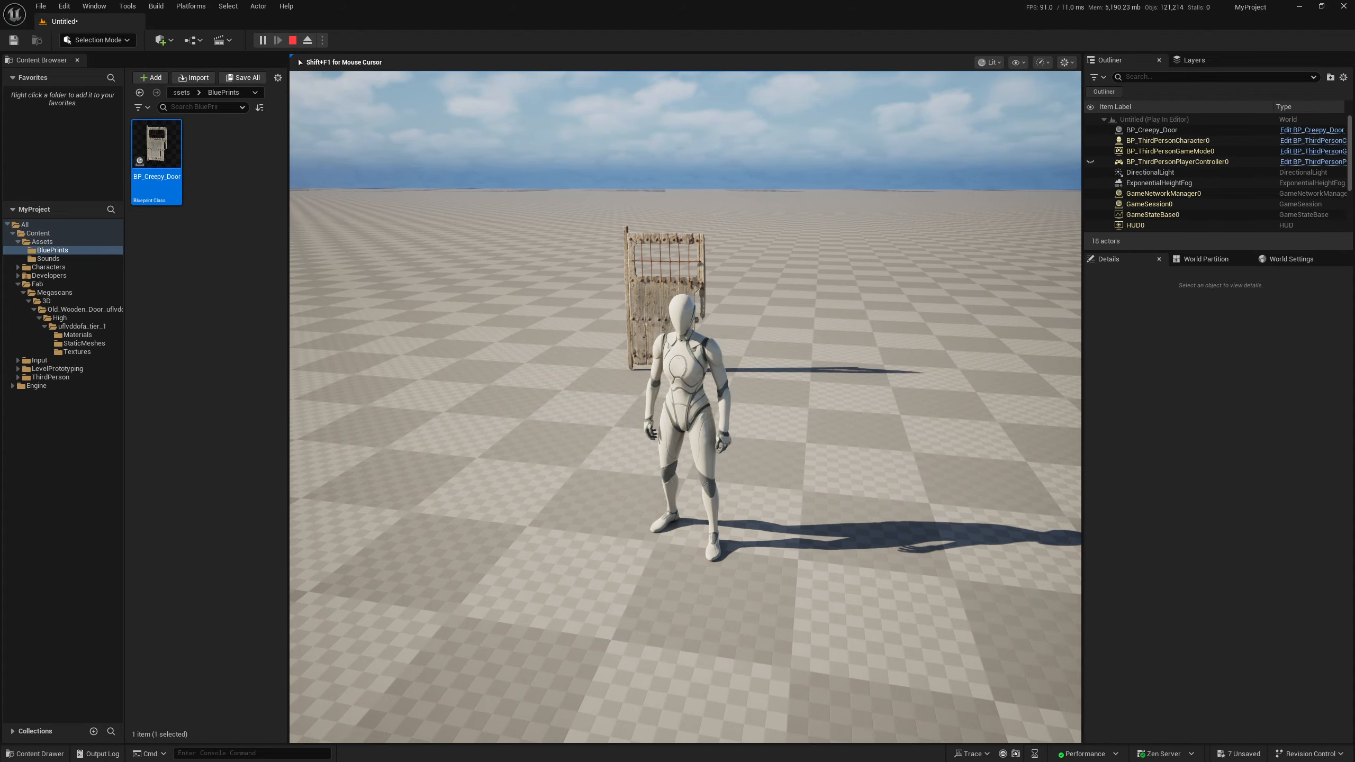
pyautogui.press('w')
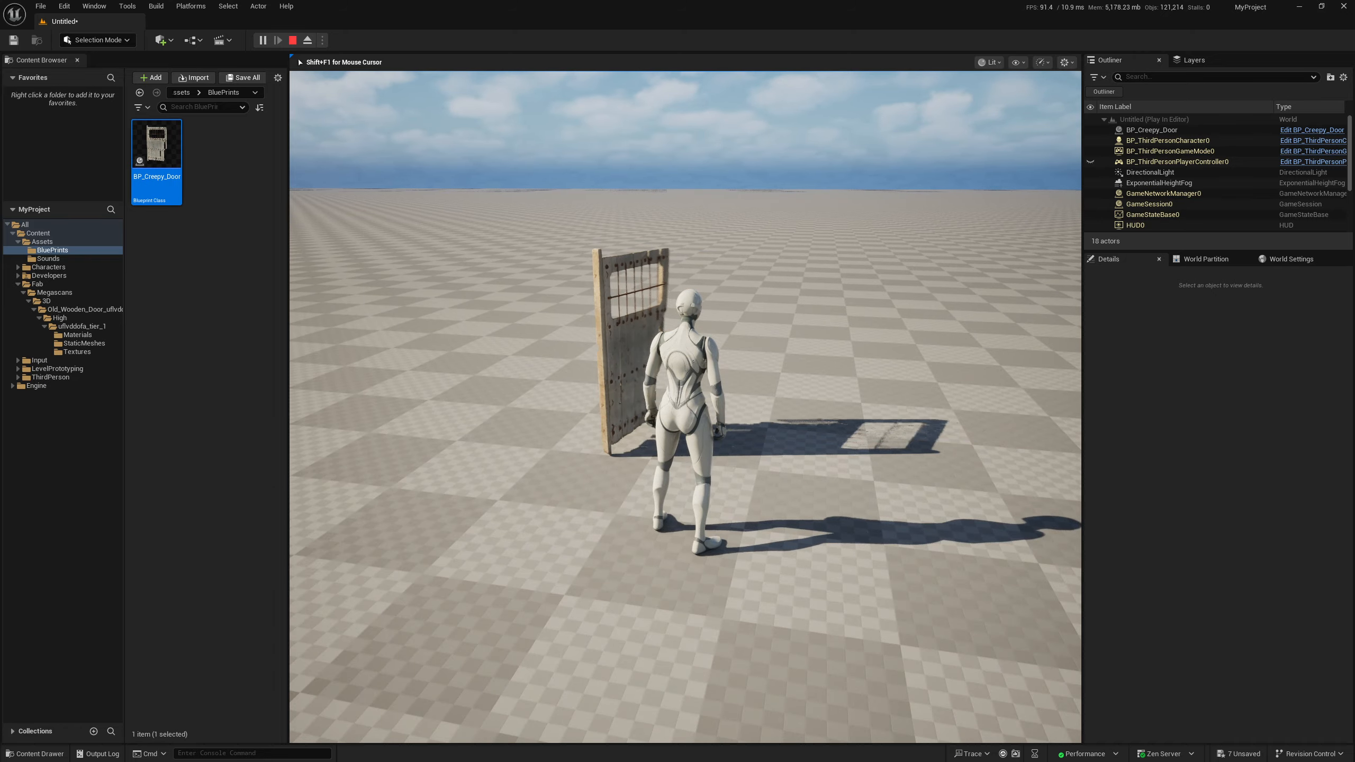
pyautogui.press('w')
pyautogui.press('s')
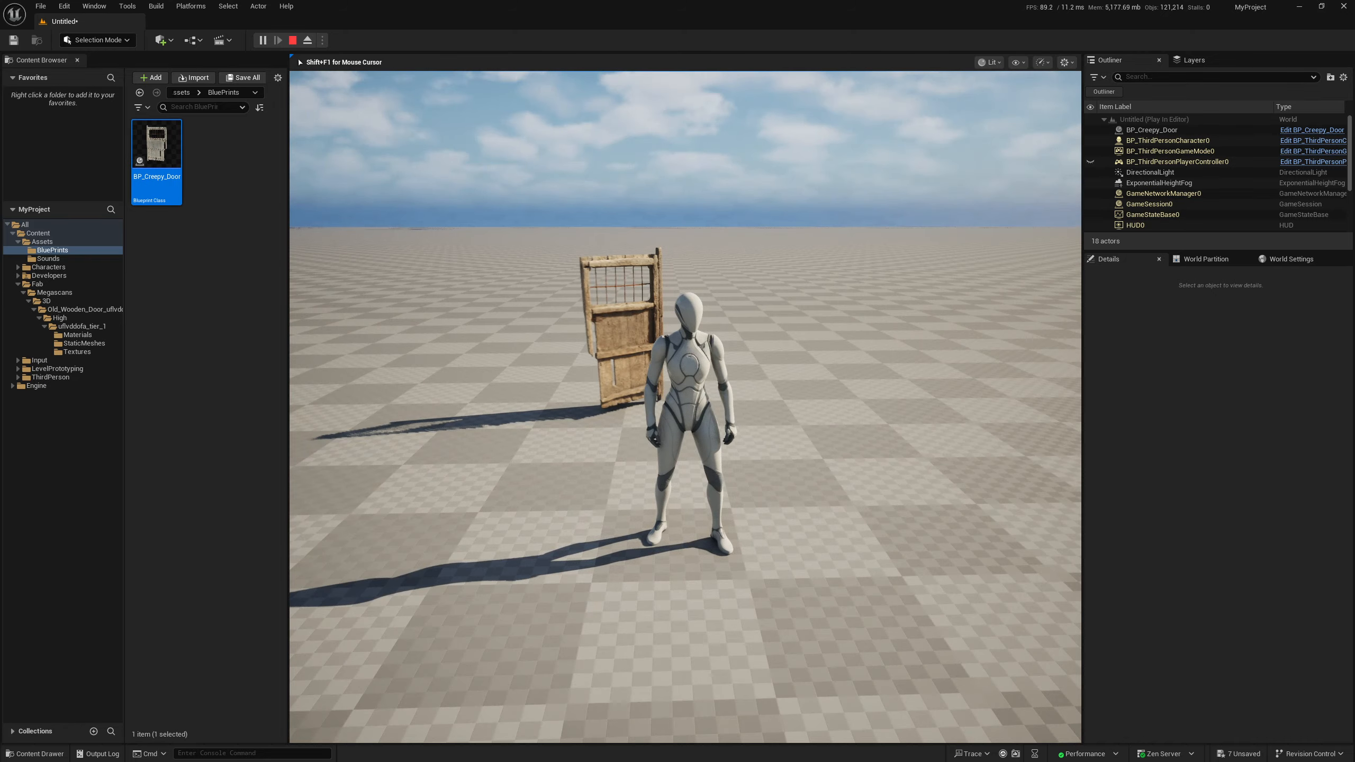
pyautogui.press('w')
pyautogui.press('w')
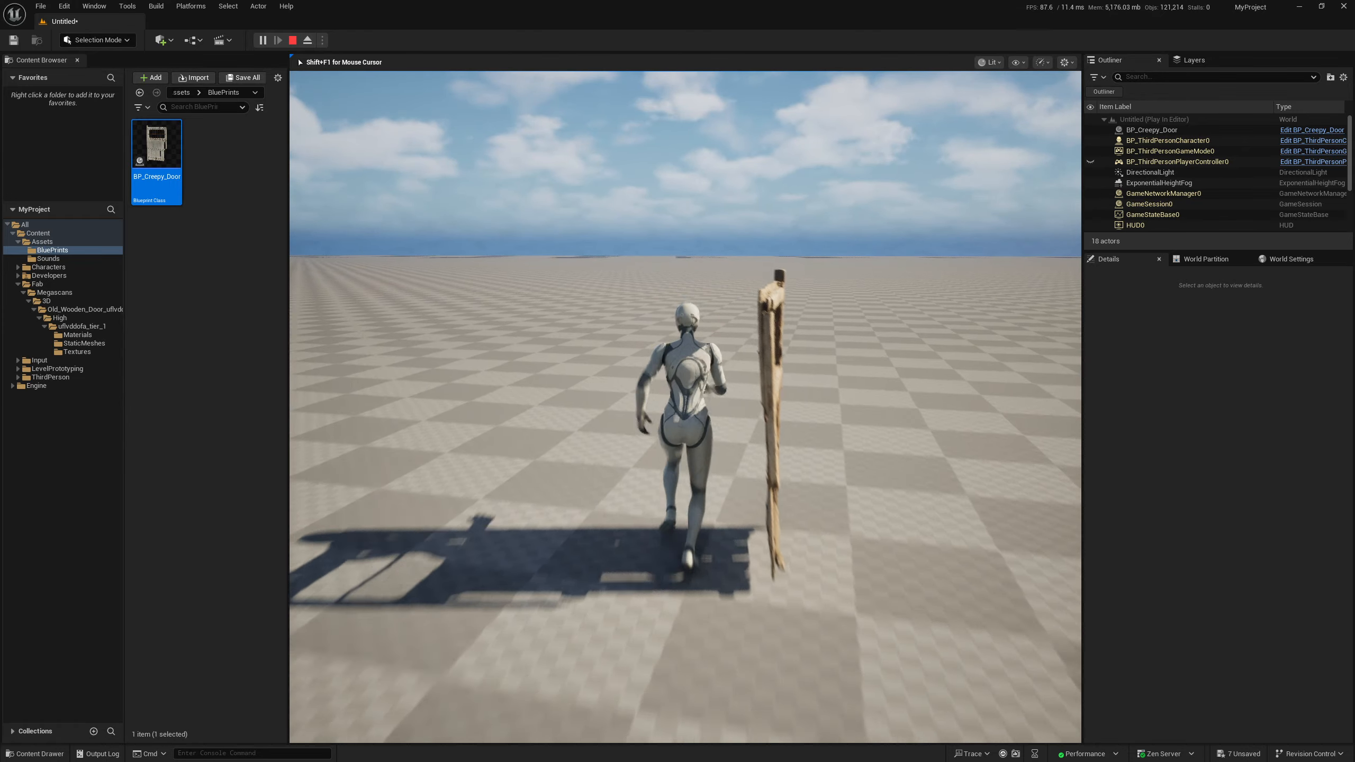
pyautogui.press('w')
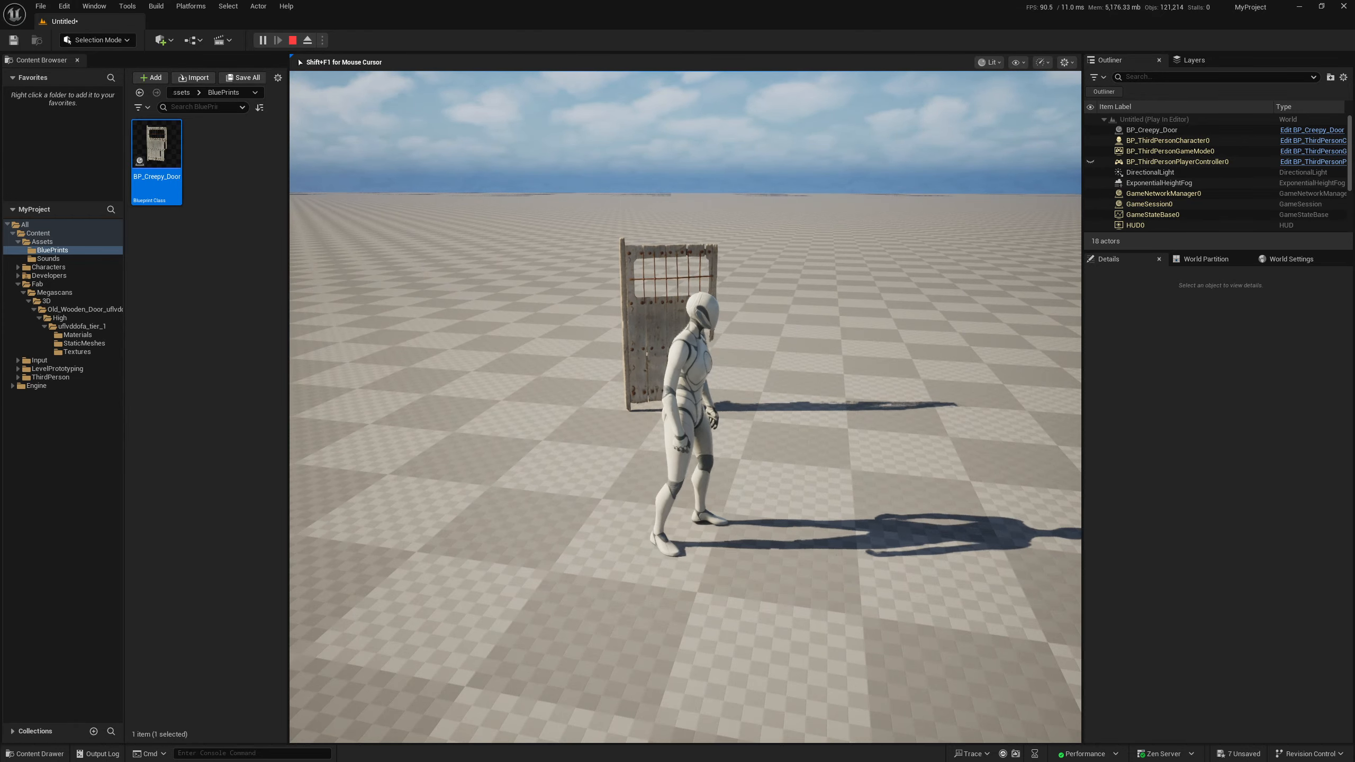
pyautogui.press('s')
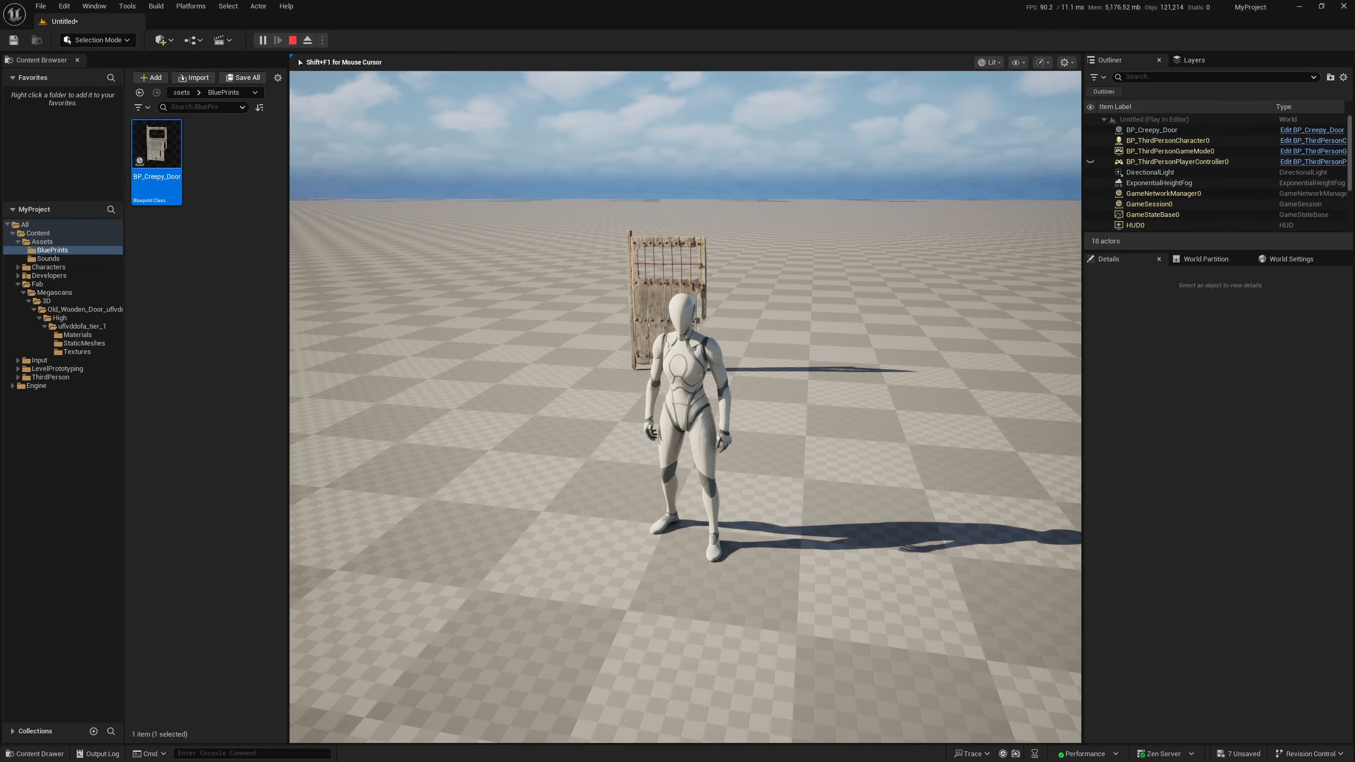
pyautogui.press('Escape')
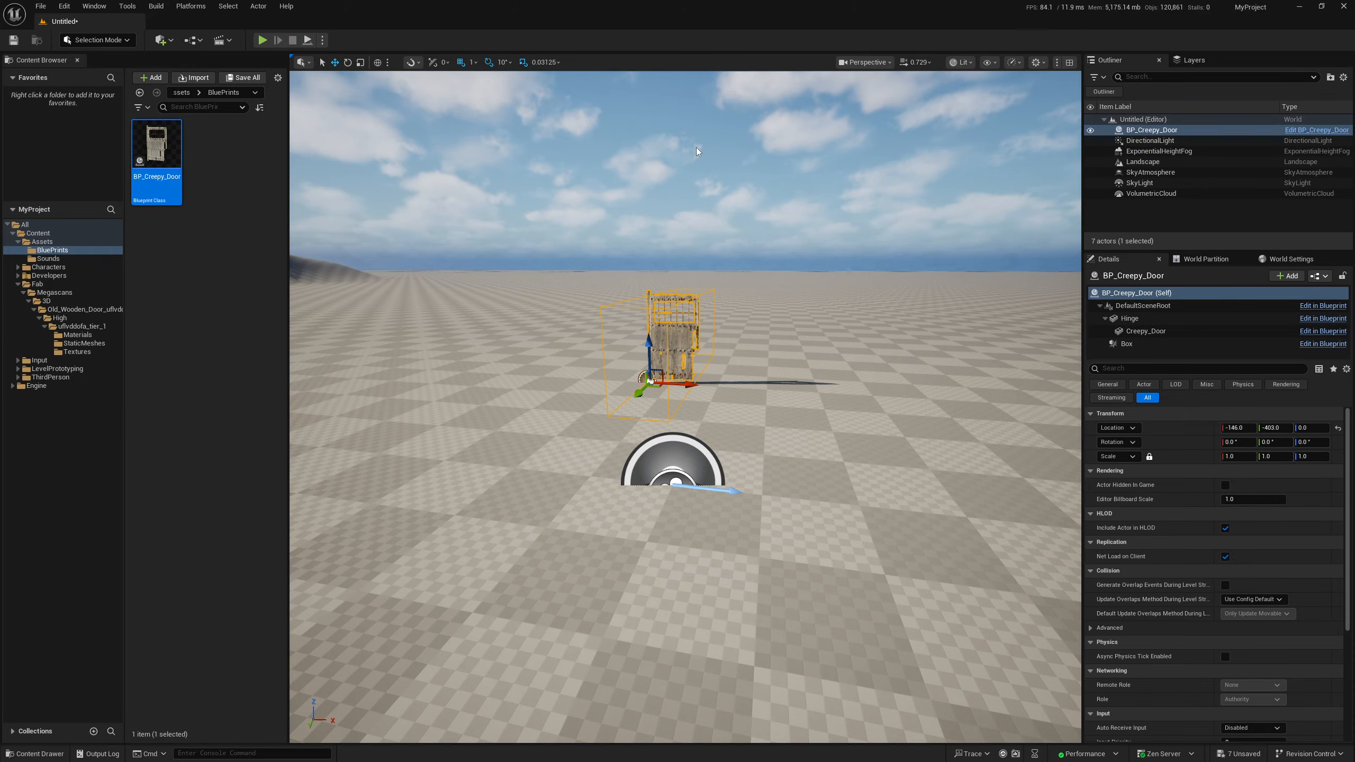
# In the Timeline-Creepy Door timeline, set the last Track_Creepy_Door key's time to 5.0, fit the curve horizontally, and save the Blueprint
pyautogui.doubleClick(156, 155)
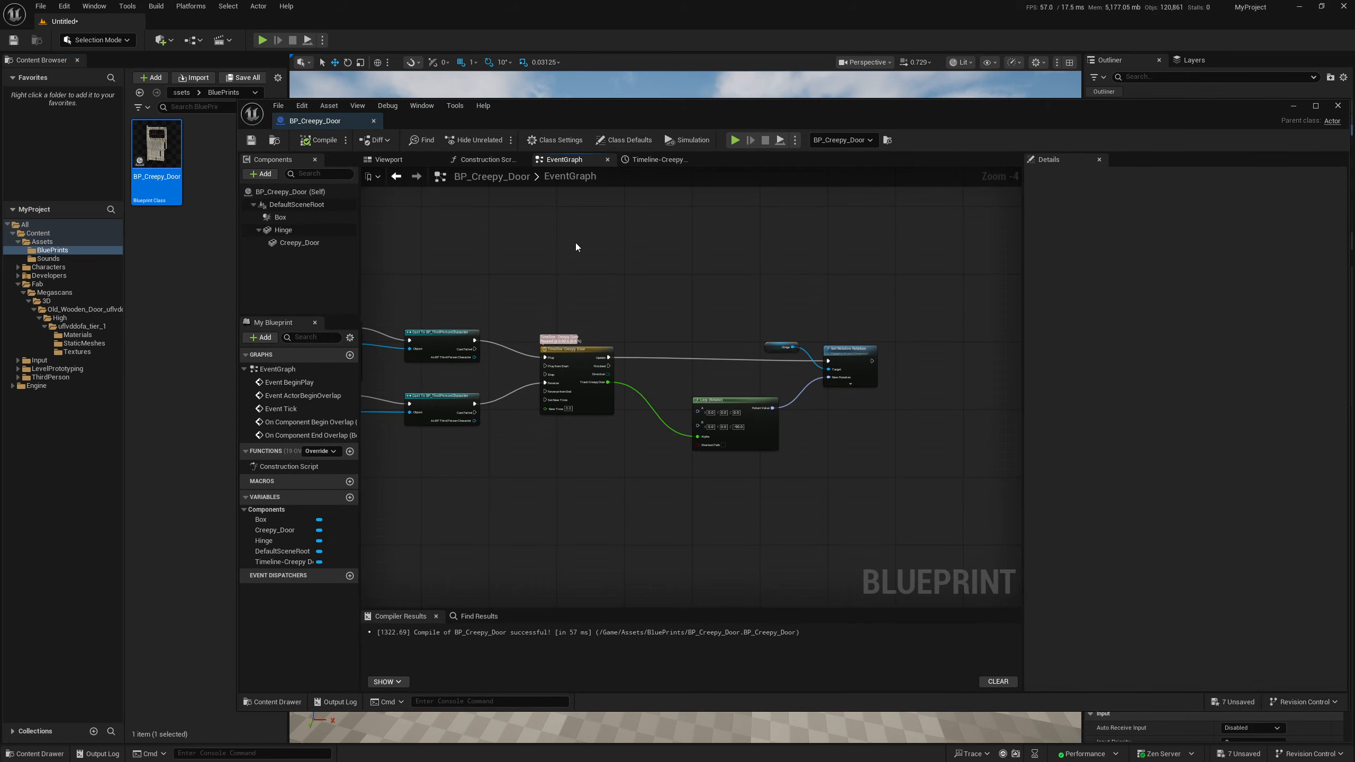
pyautogui.moveTo(579, 274); pyautogui.dragTo(704, 280, button='right')
pyautogui.doubleClick(705, 350)
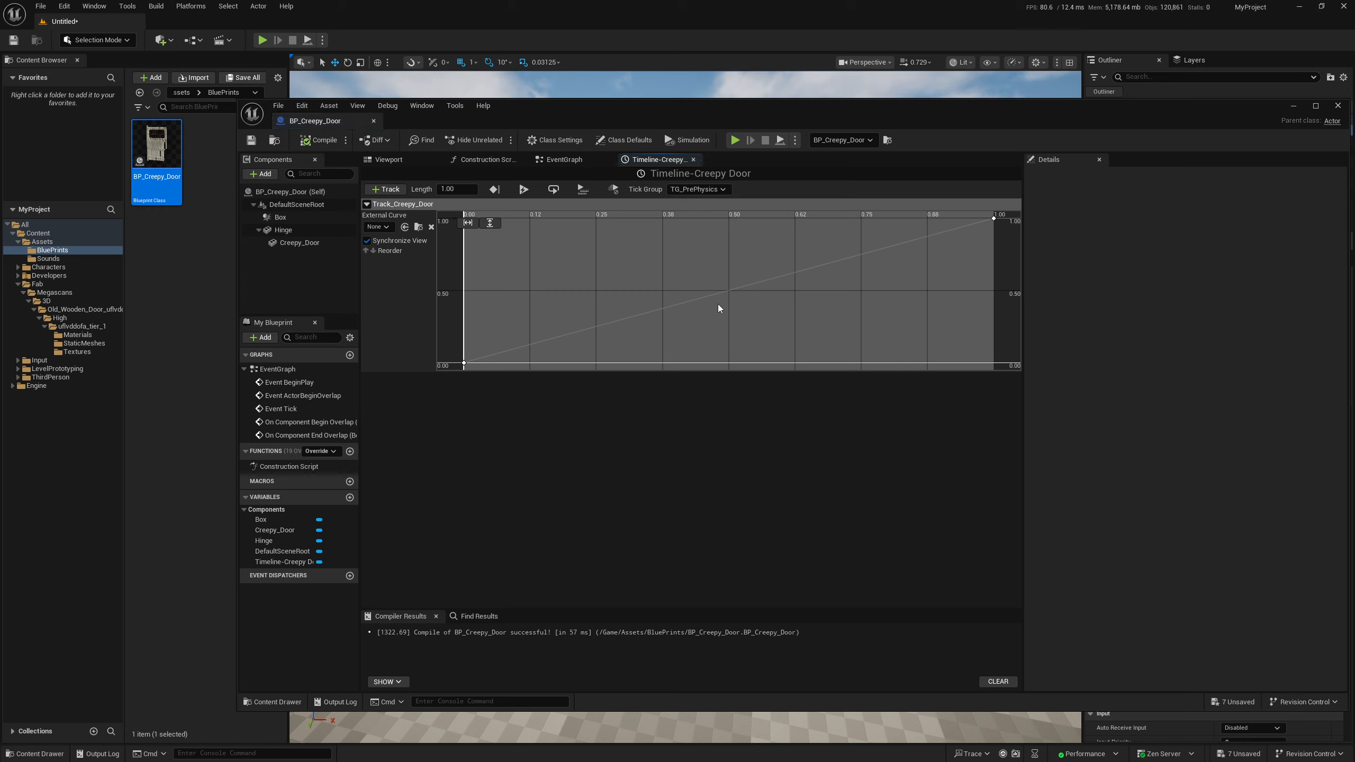
pyautogui.rightClick(994, 219)
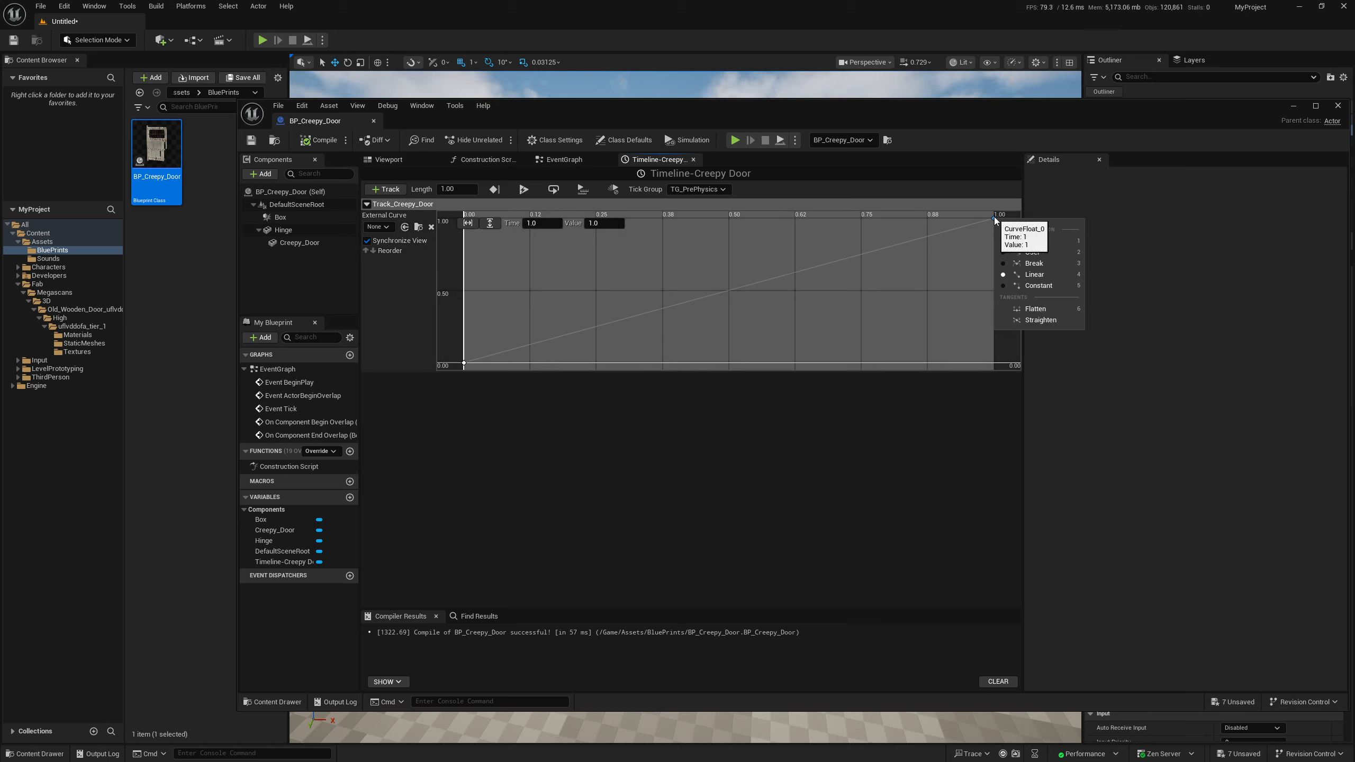
pyautogui.click(980, 255)
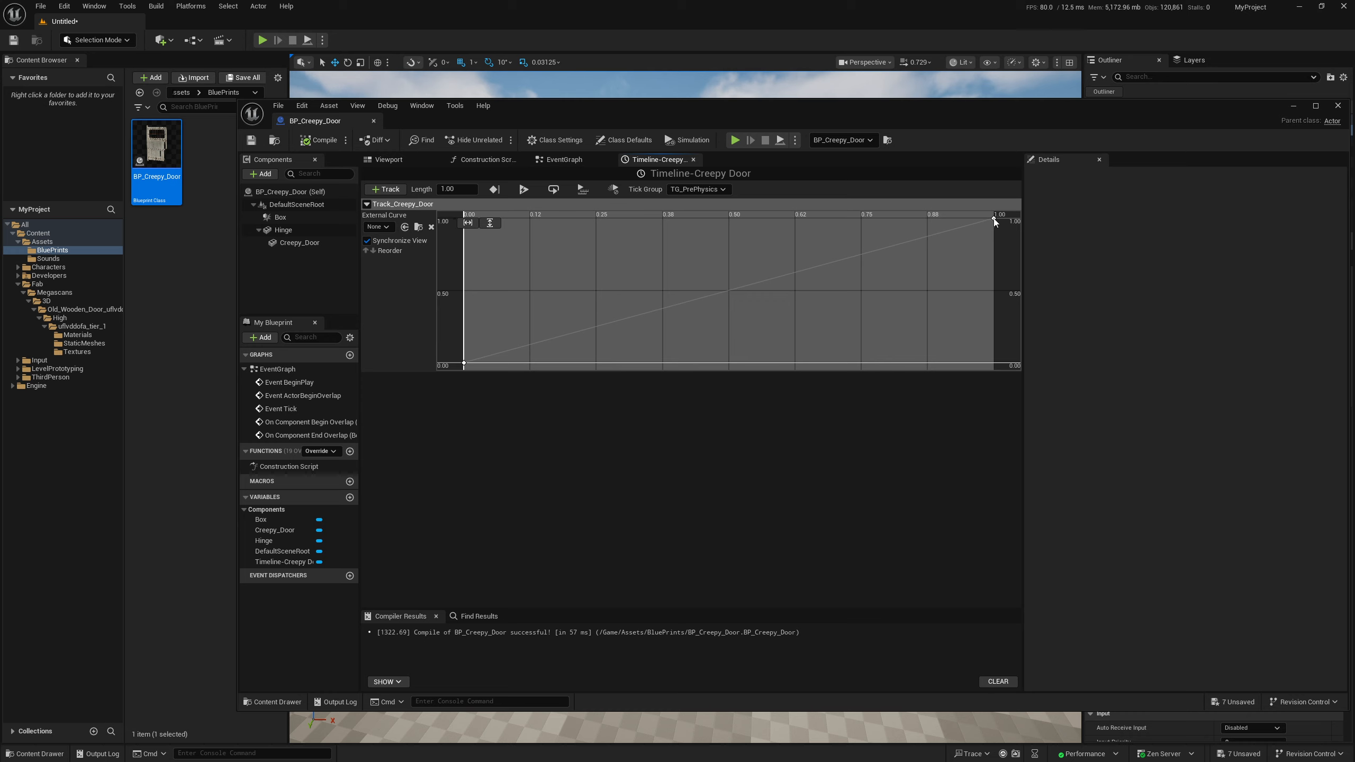
pyautogui.click(993, 218)
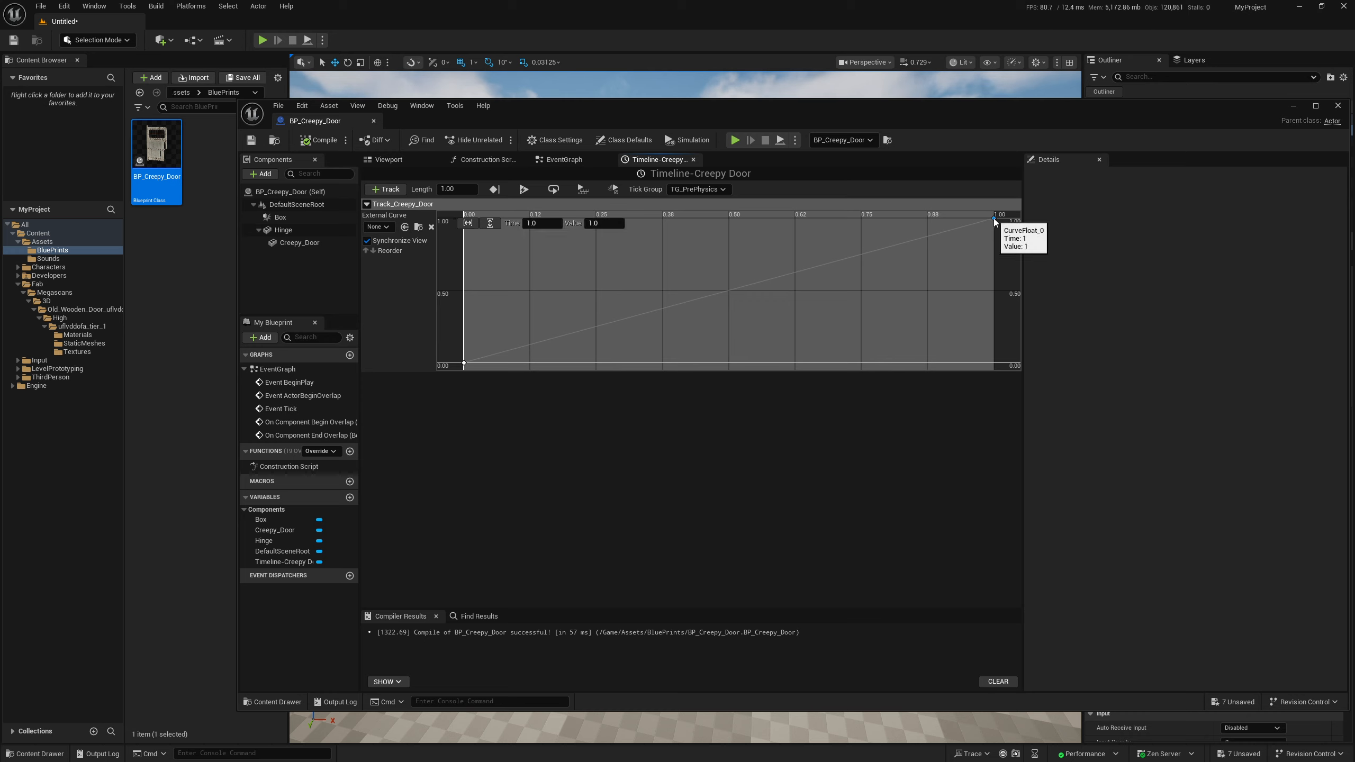
pyautogui.click(533, 223)
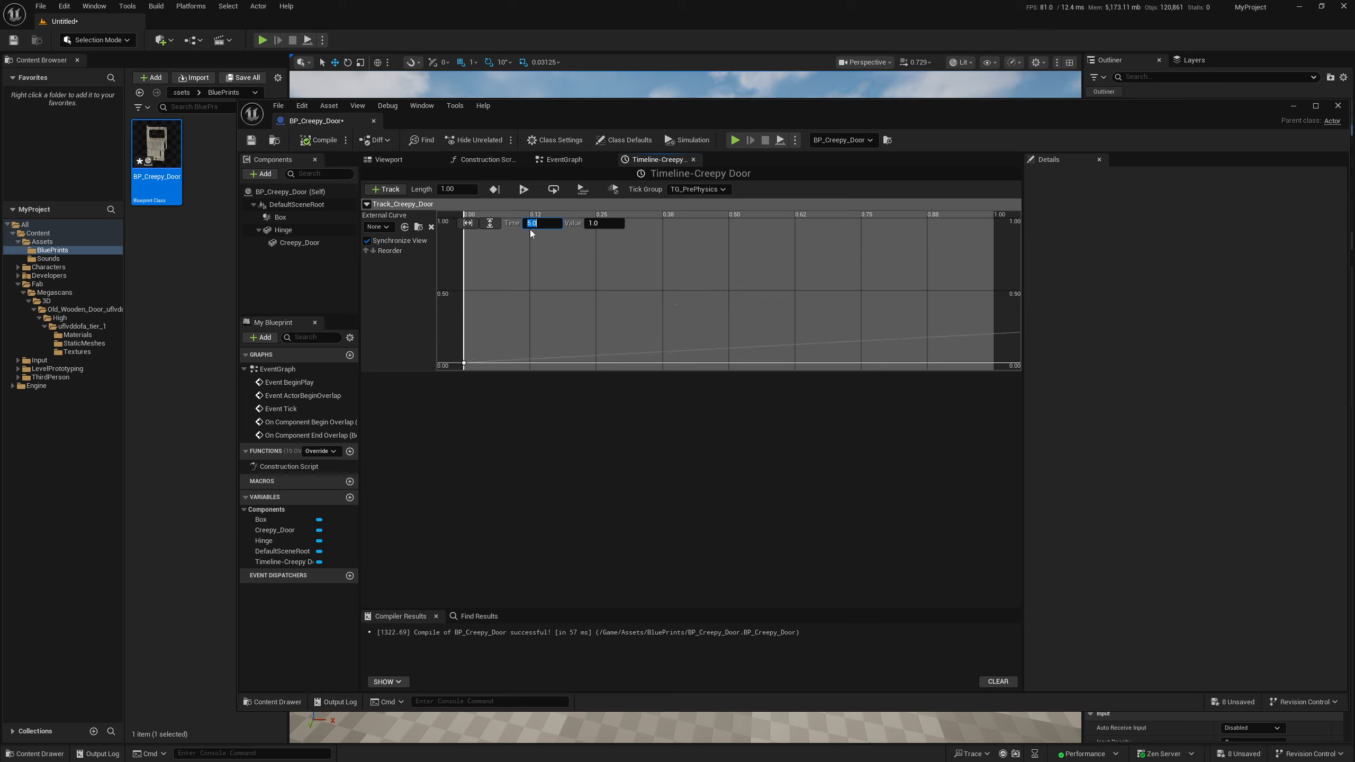
pyautogui.click(467, 223)
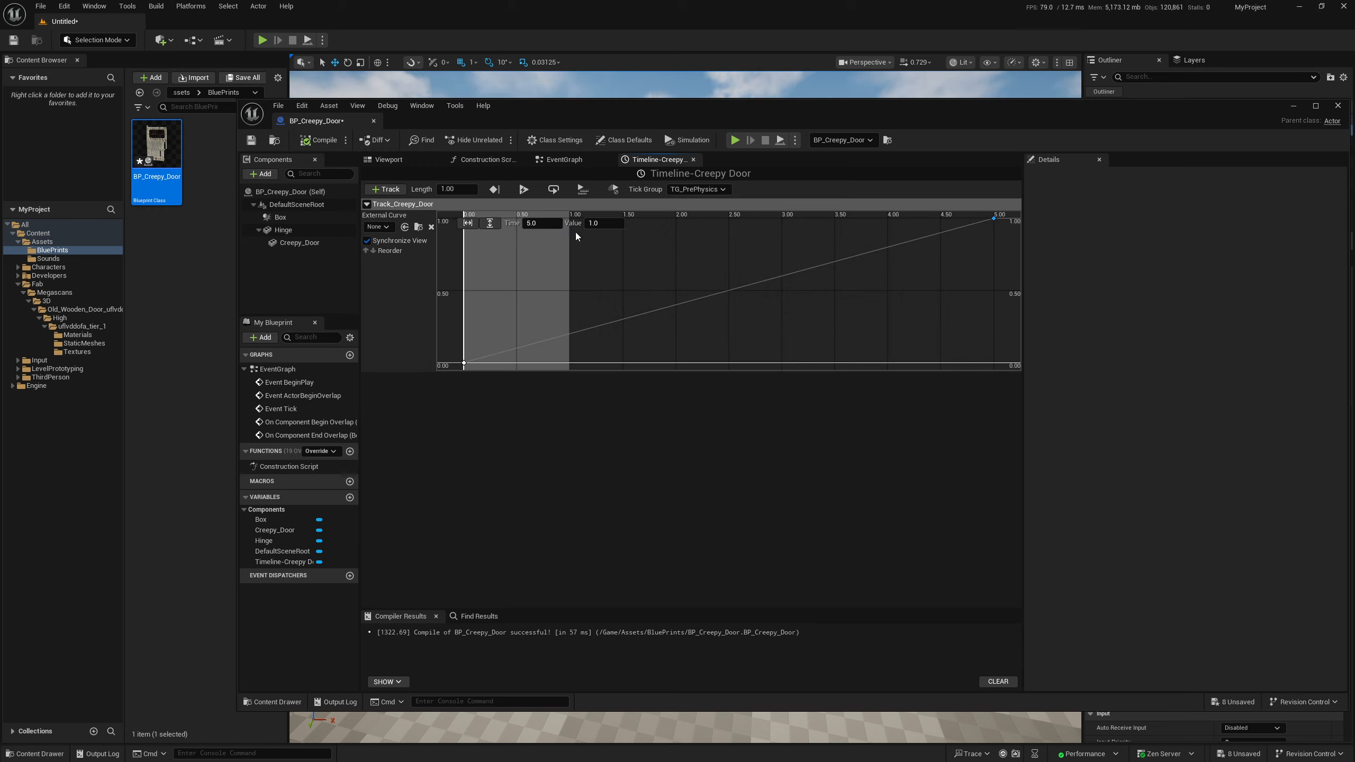
pyautogui.click(251, 140)
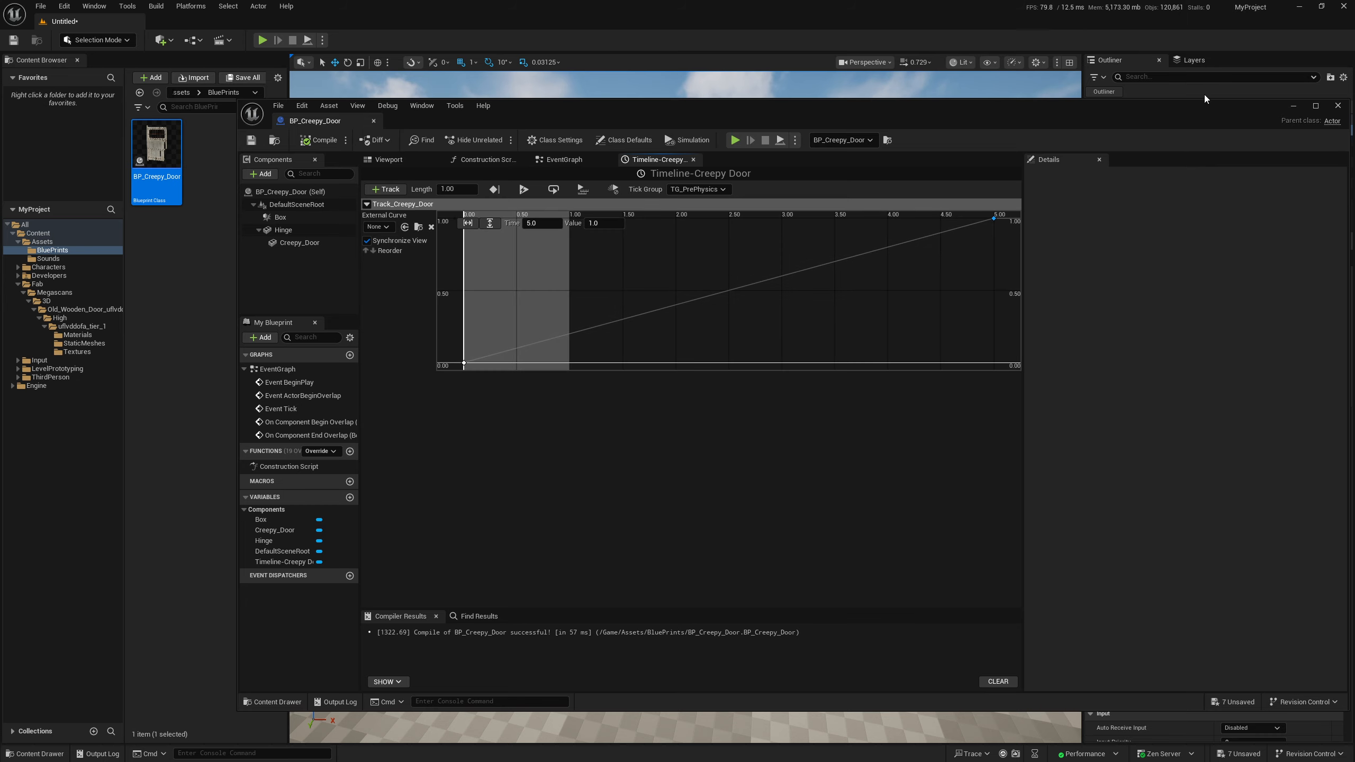
# Play the level again and move the character around the door to test its swing with the edited timeline
pyautogui.click(1293, 106)
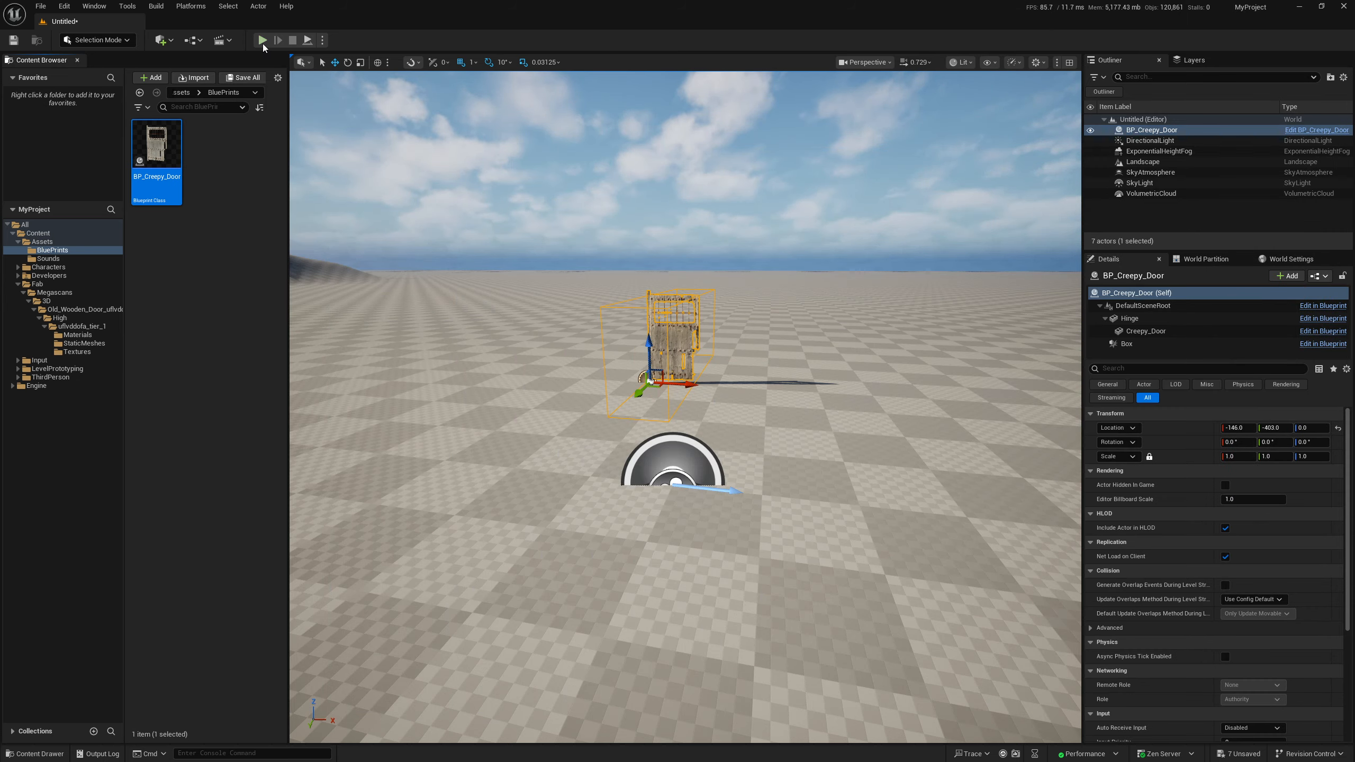
pyautogui.click(262, 40)
pyautogui.press('w')
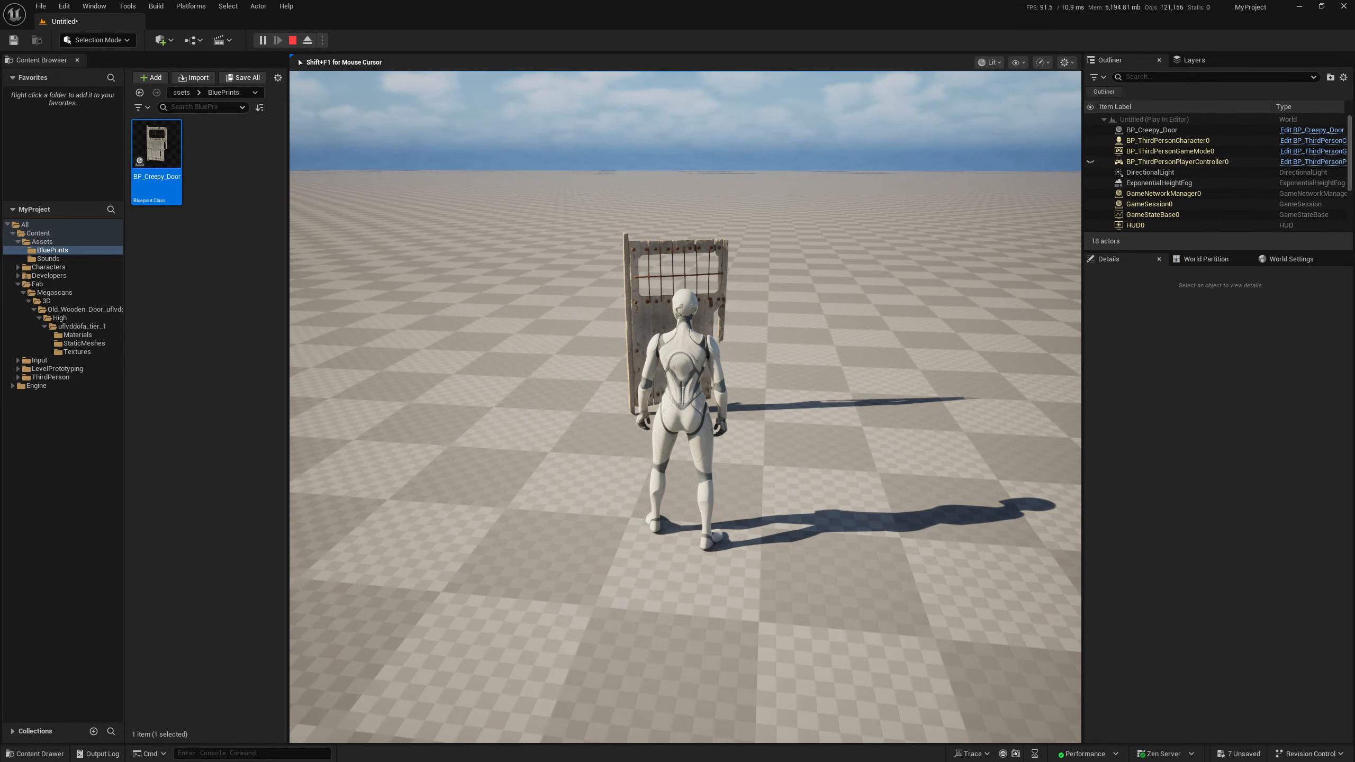
pyautogui.press('d')
pyautogui.press('a')
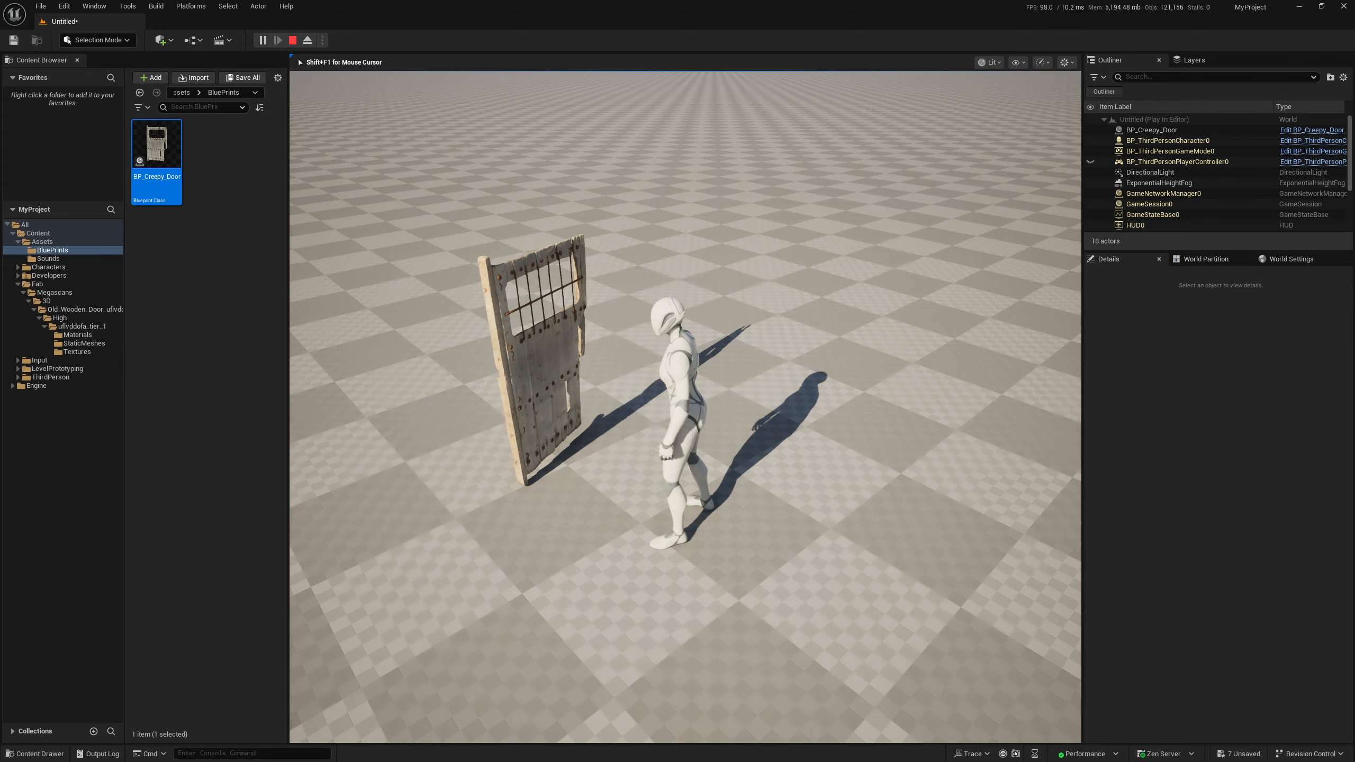
pyautogui.press('s')
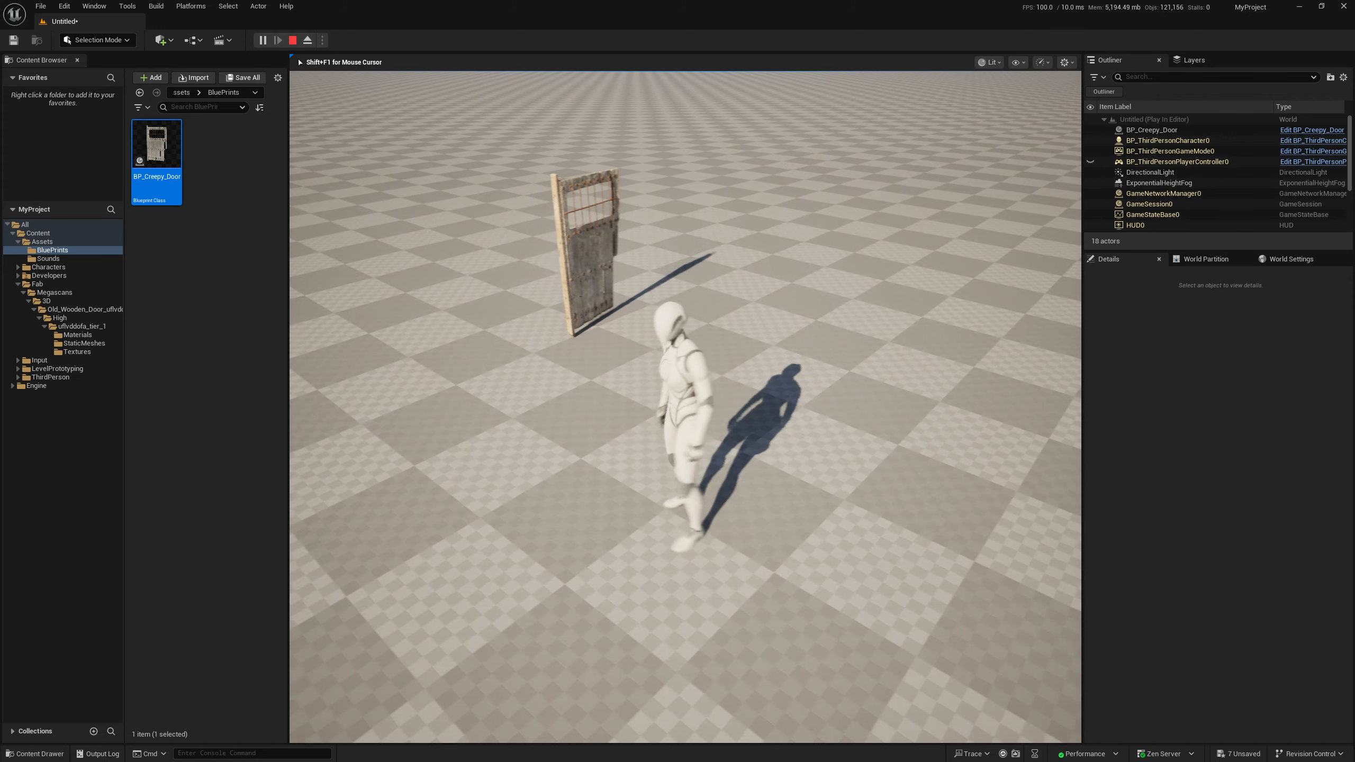
pyautogui.press('w')
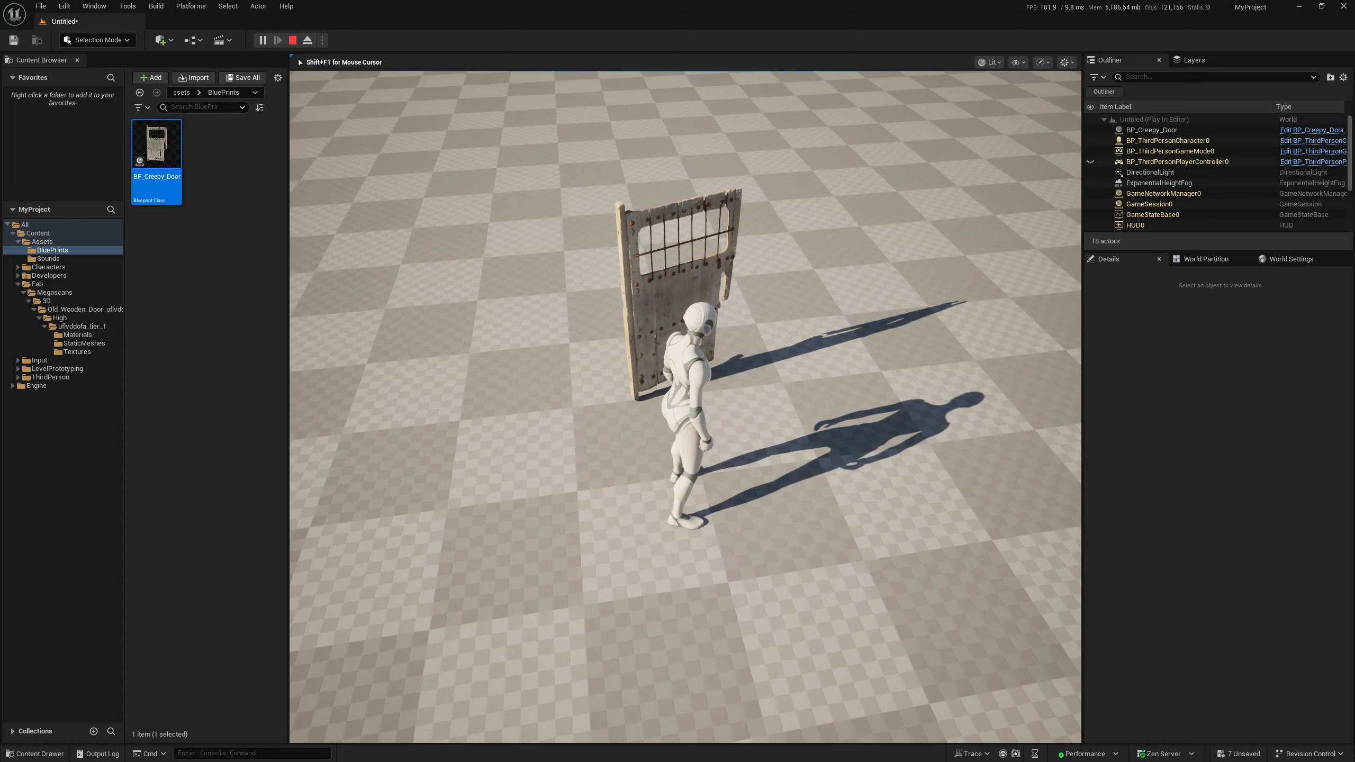
pyautogui.press('a')
pyautogui.press('d')
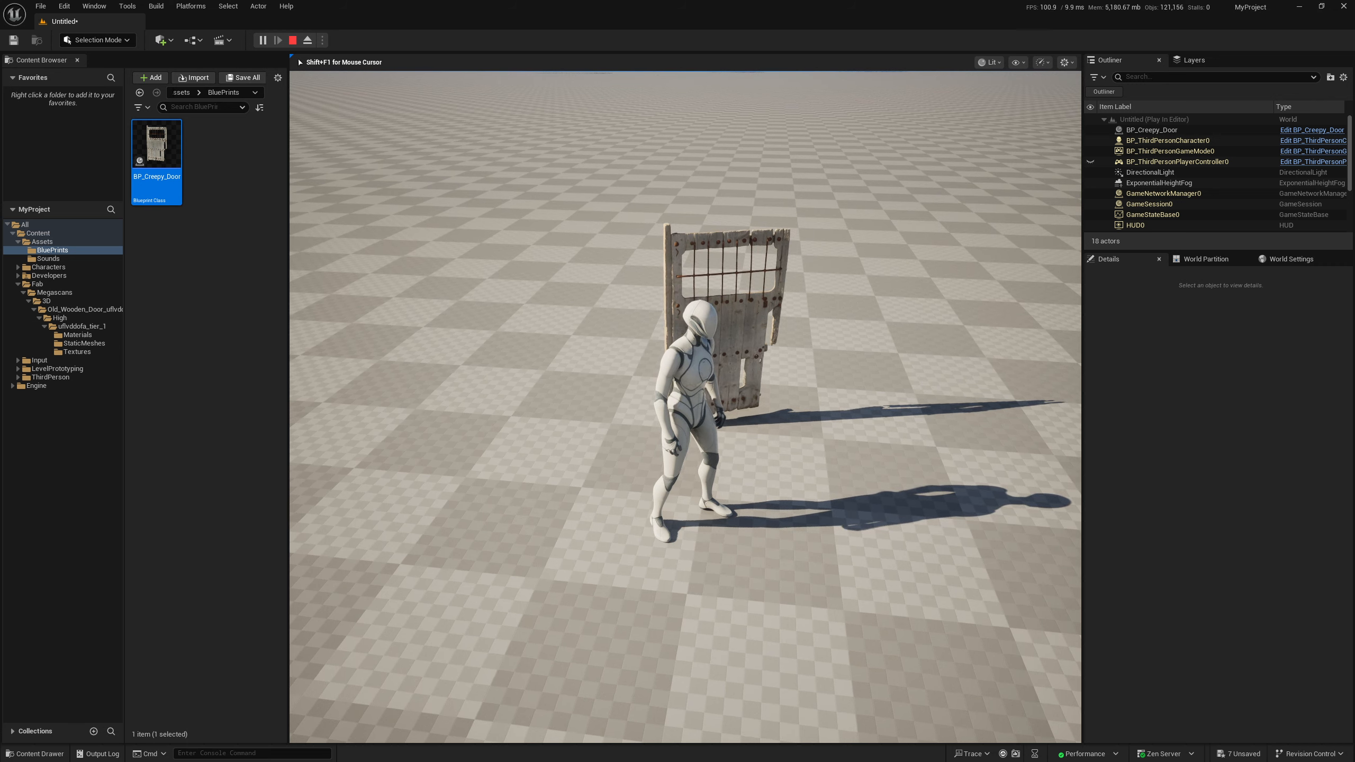
# Stop the play session, set the Timeline-Creepy Door length to 5.00 in BP_Creepy_Door, and compile and save the Blueprint
pyautogui.press('Escape')
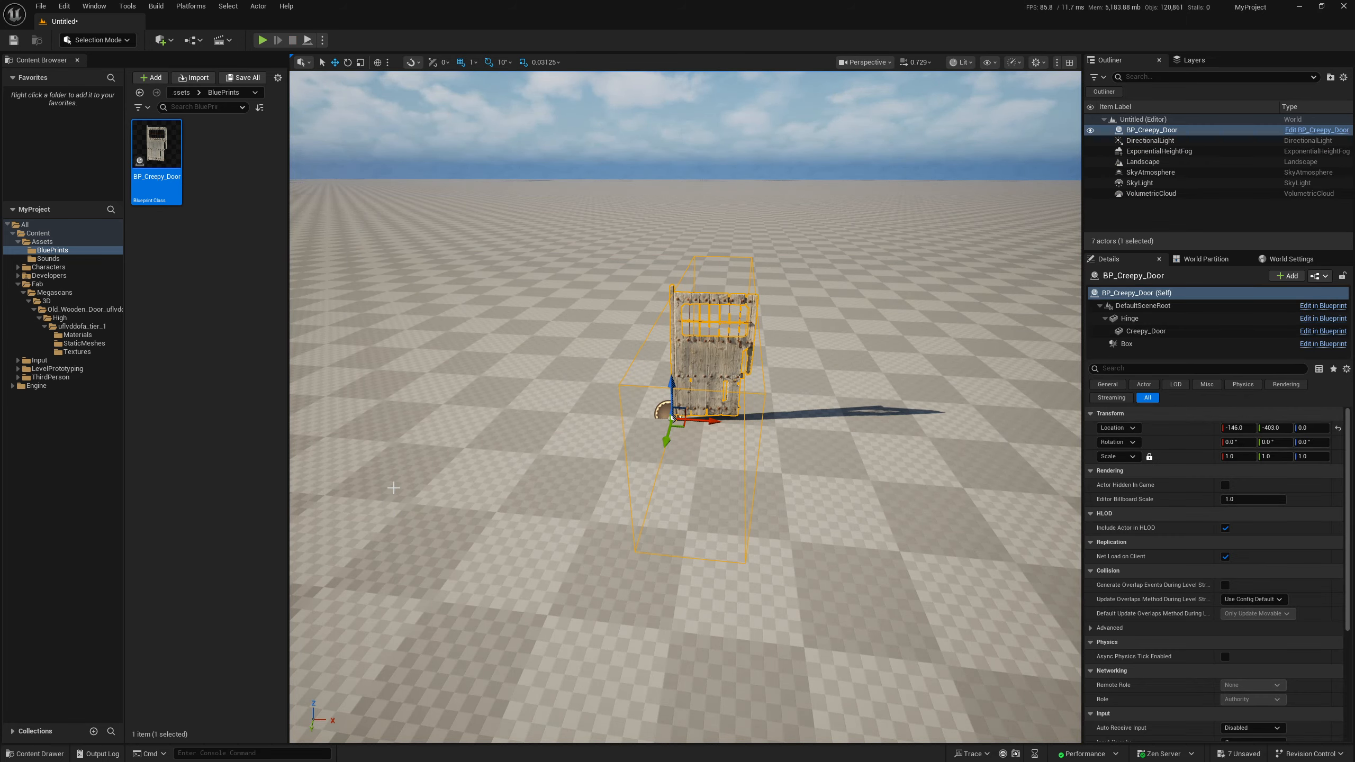
pyautogui.doubleClick(156, 146)
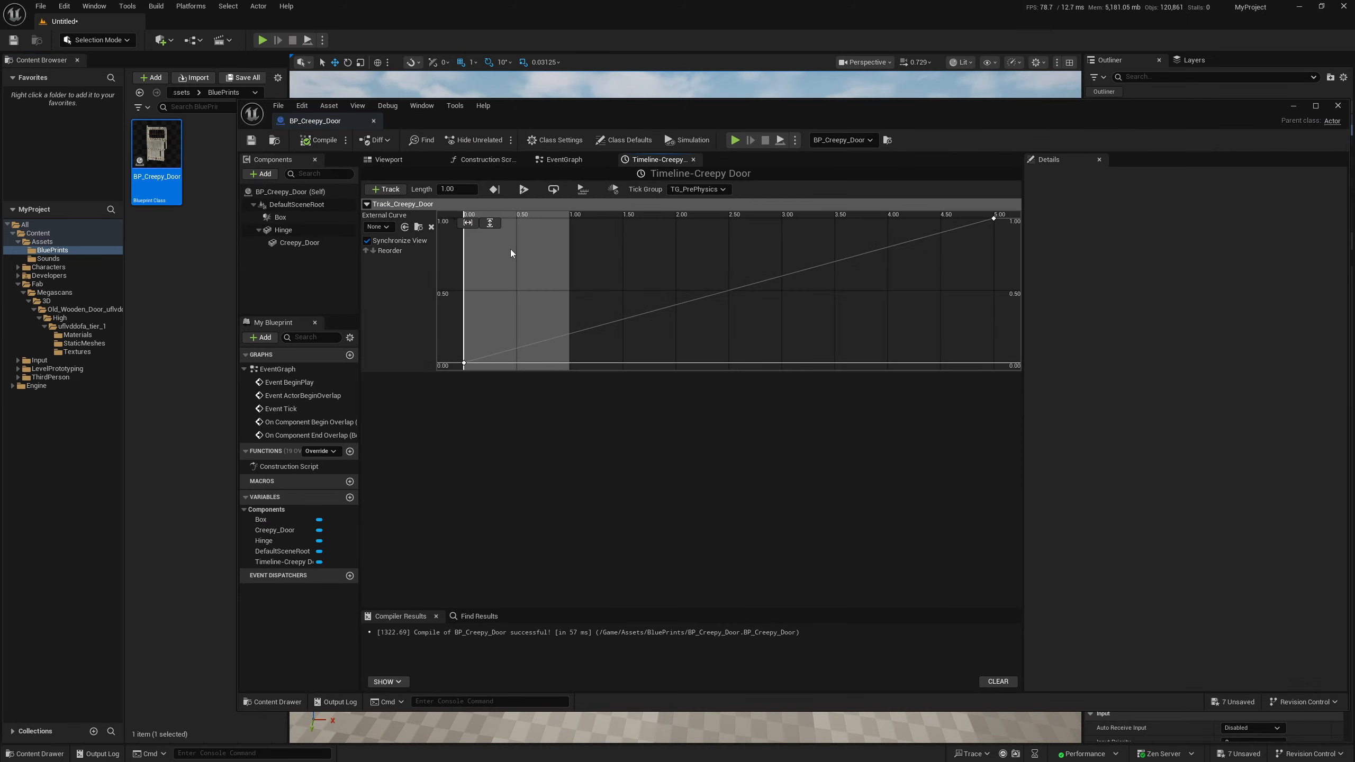
pyautogui.write('5')
pyautogui.press('Return')
pyautogui.click(319, 140)
pyautogui.click(251, 140)
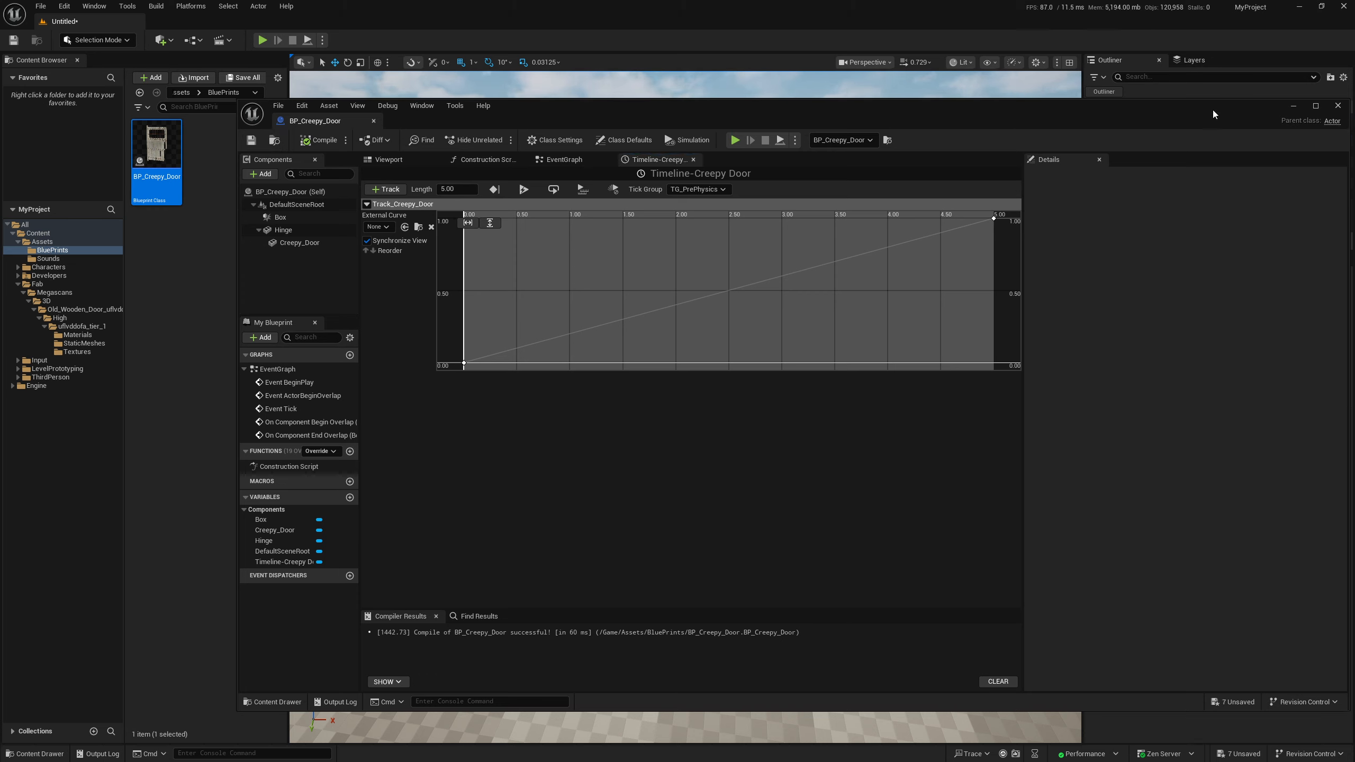
# Play the level, run the character toward and away from the door to test its slower swing, and stop the session
pyautogui.click(1294, 106)
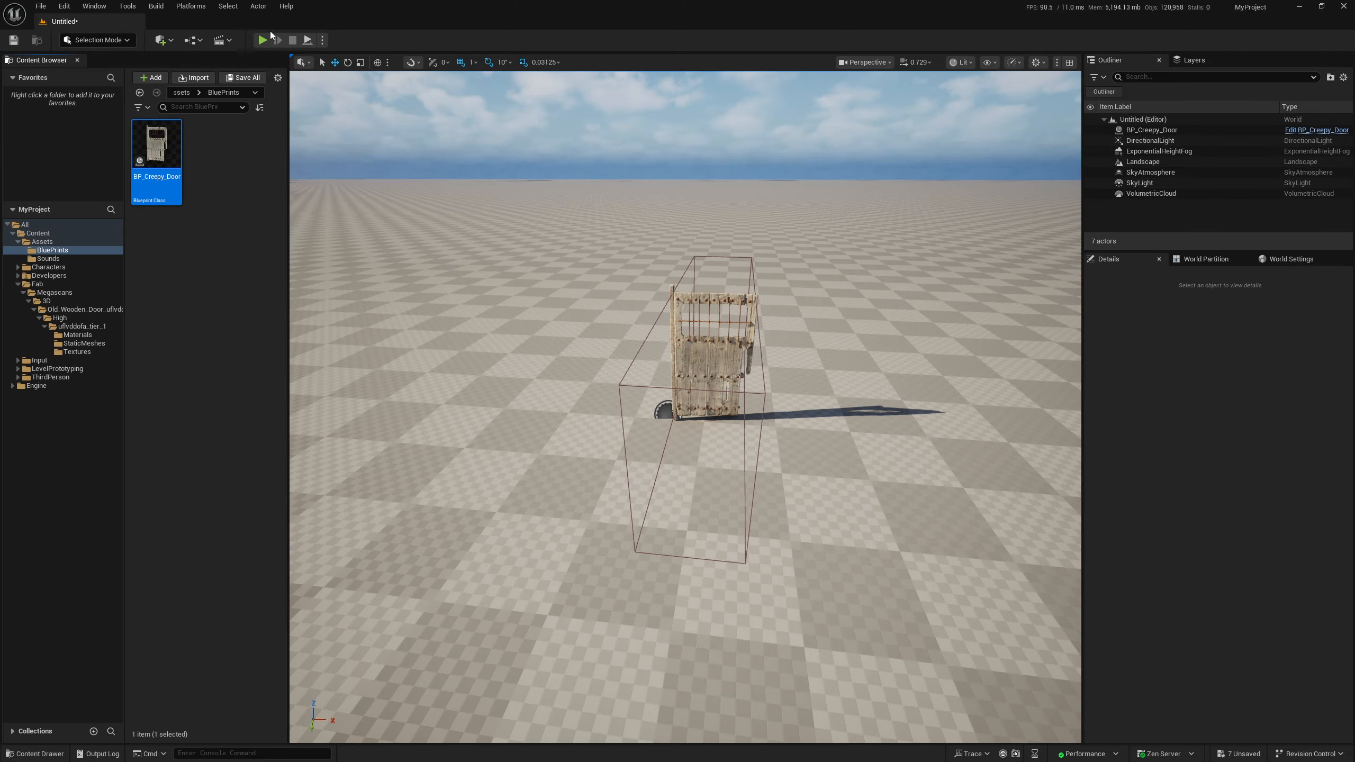
pyautogui.click(264, 40)
pyautogui.press('w')
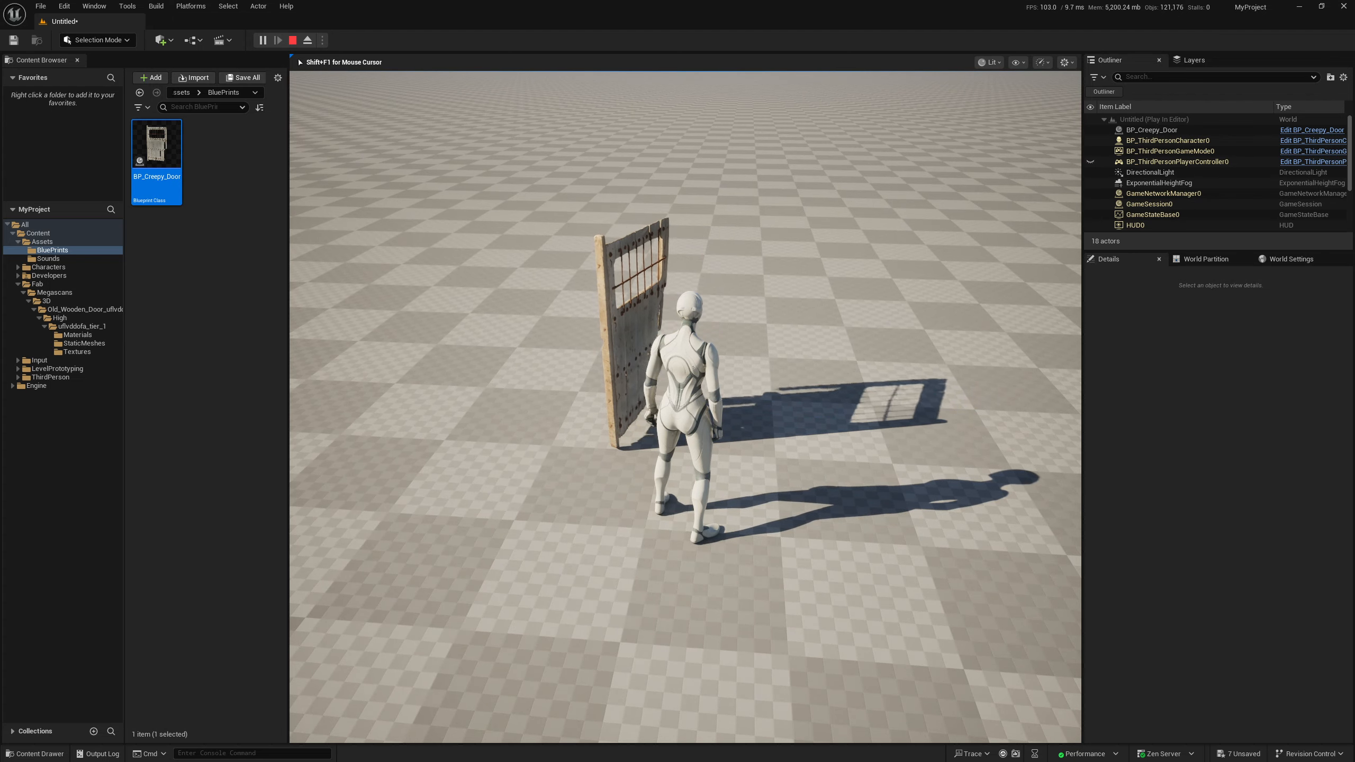
pyautogui.press('s')
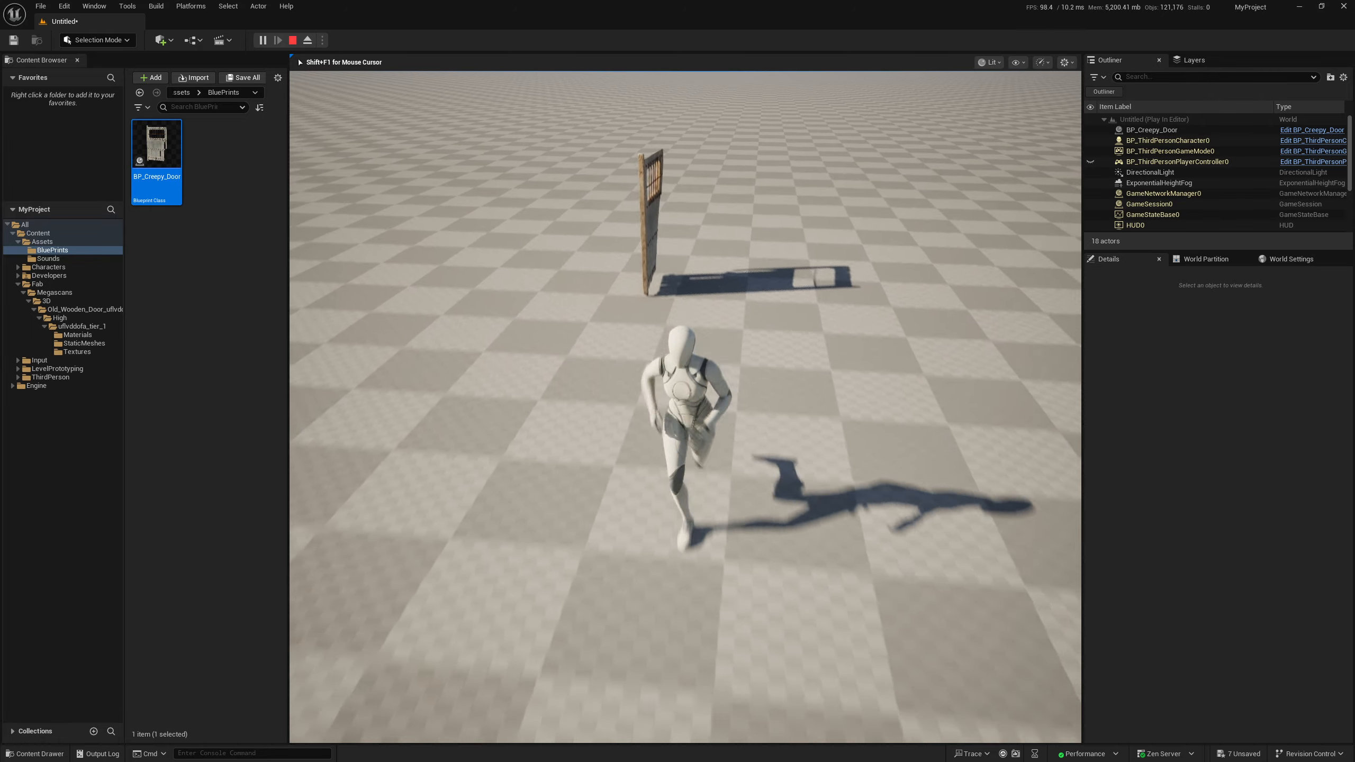
pyautogui.press('w')
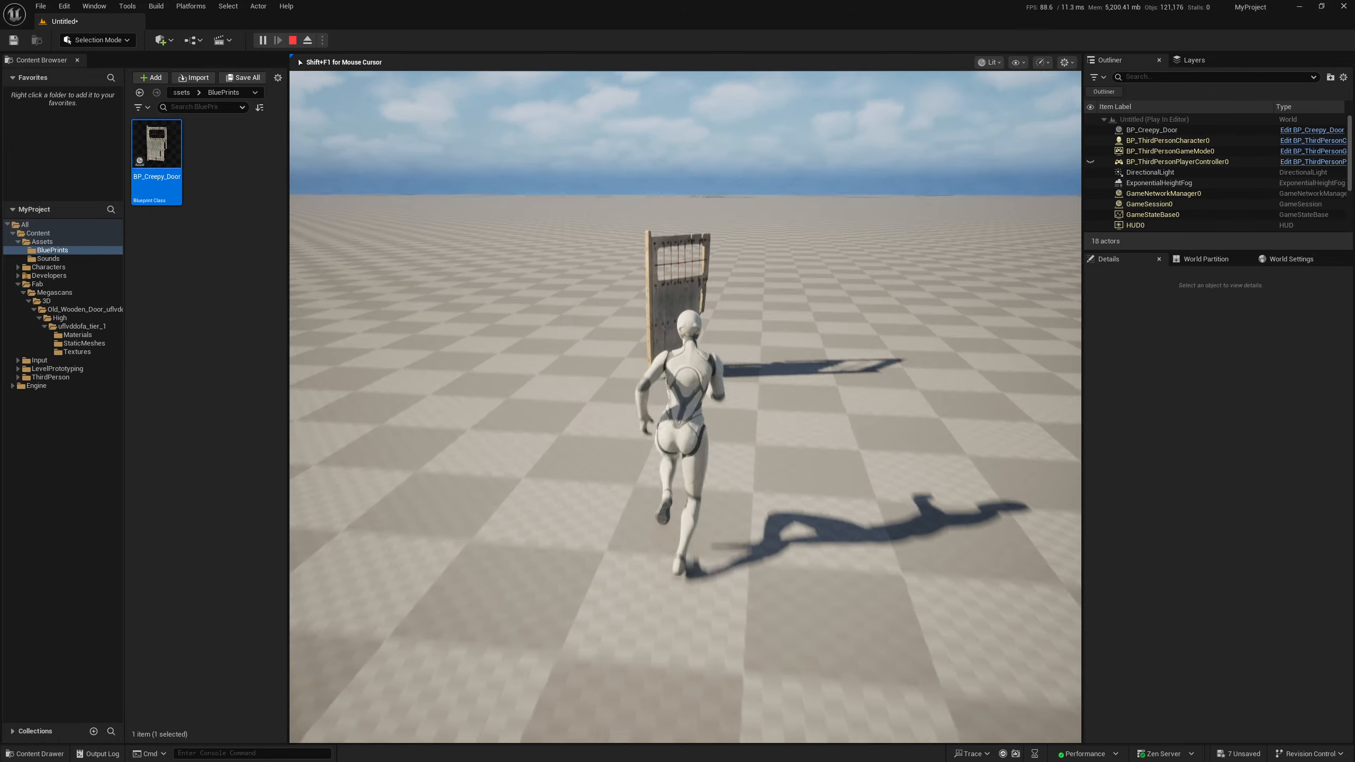
pyautogui.press('w')
pyautogui.press('s')
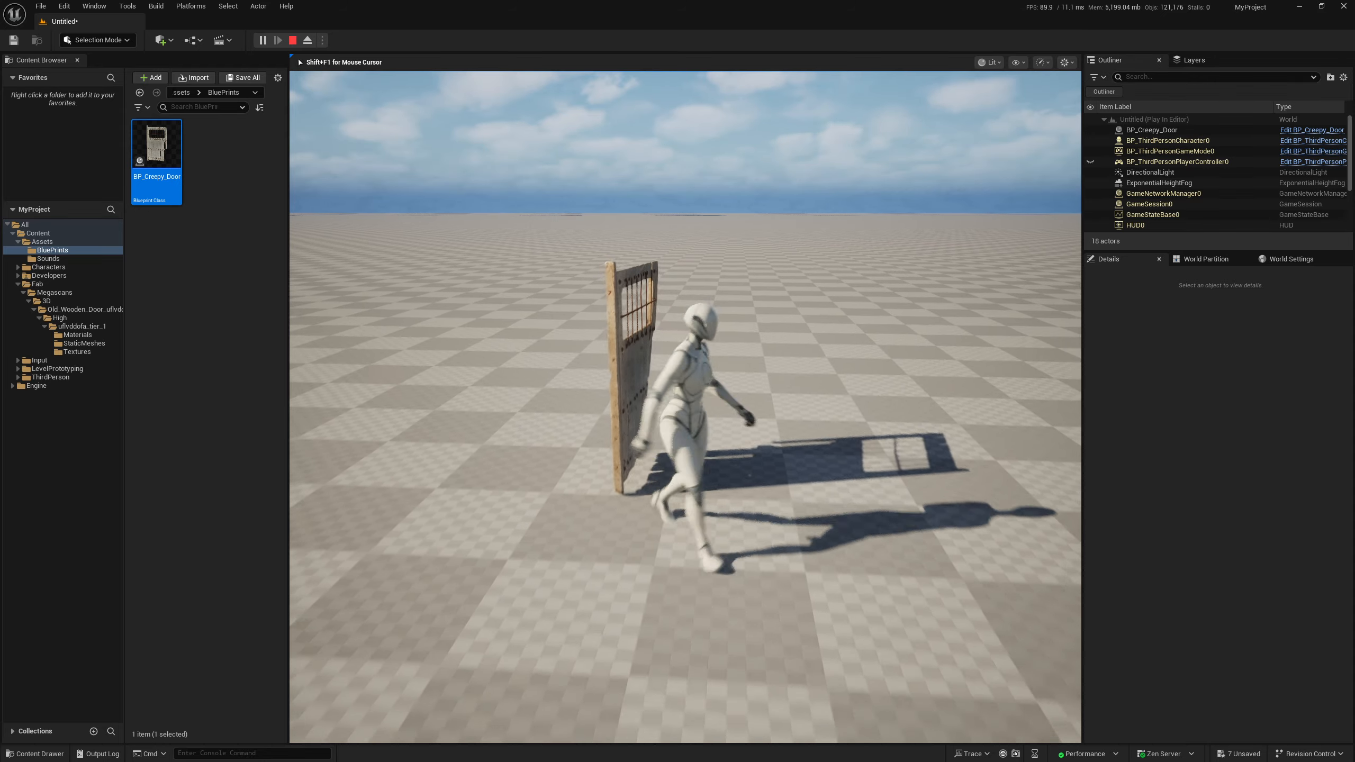
pyautogui.press('a')
pyautogui.press('d')
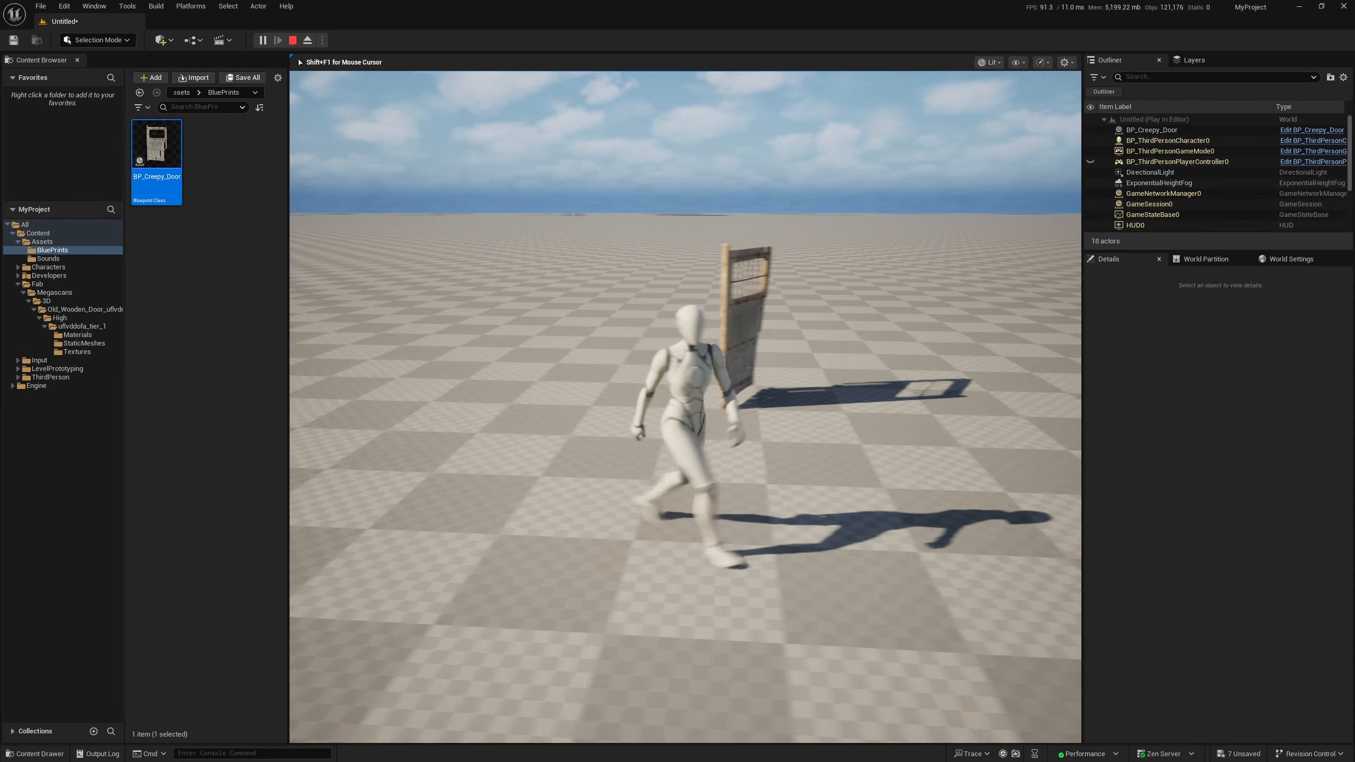
pyautogui.press('d')
pyautogui.press('s')
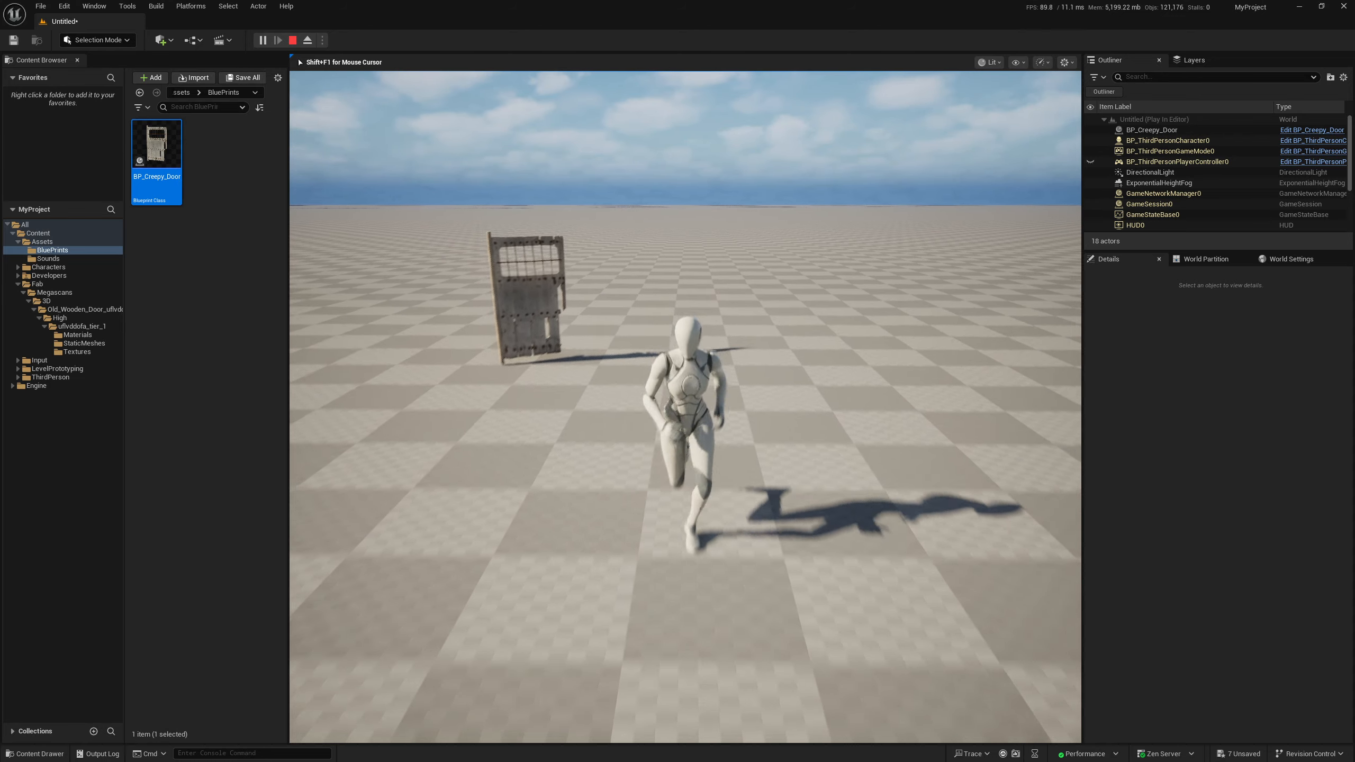
pyautogui.press('Escape')
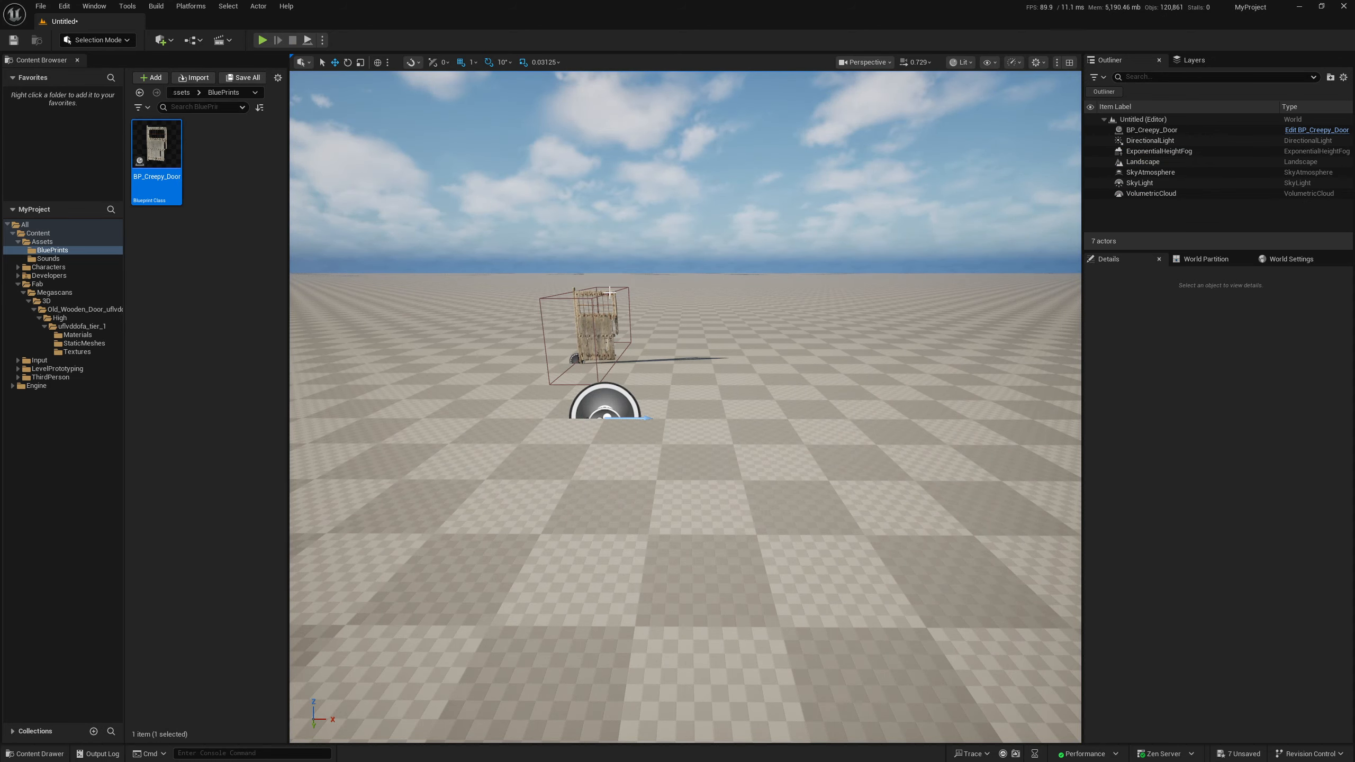
# Reopen BP_Creepy_Door from the BluePrints folder, set the last Track_Creepy_Door key's value to 0.5, and save the Blueprint
pyautogui.hotkey('ctrl', 'space')
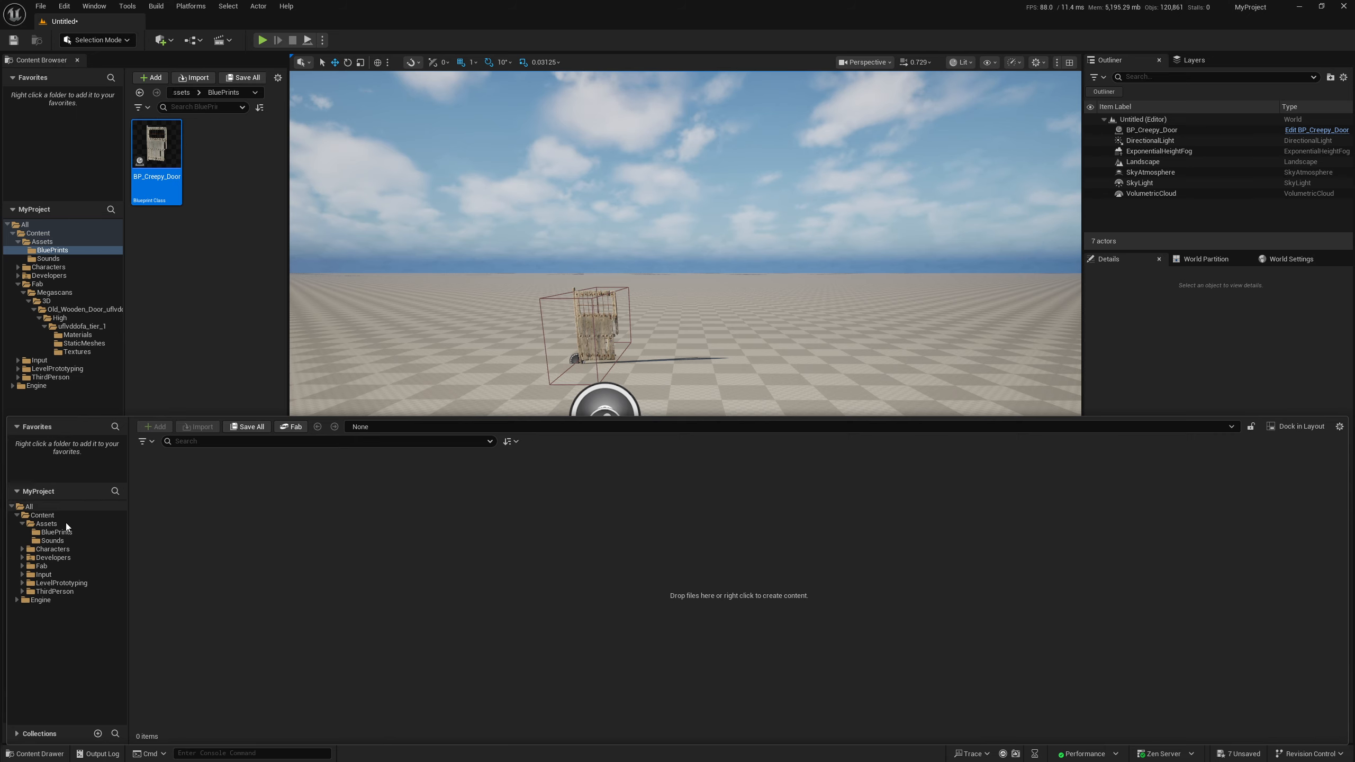
pyautogui.click(56, 532)
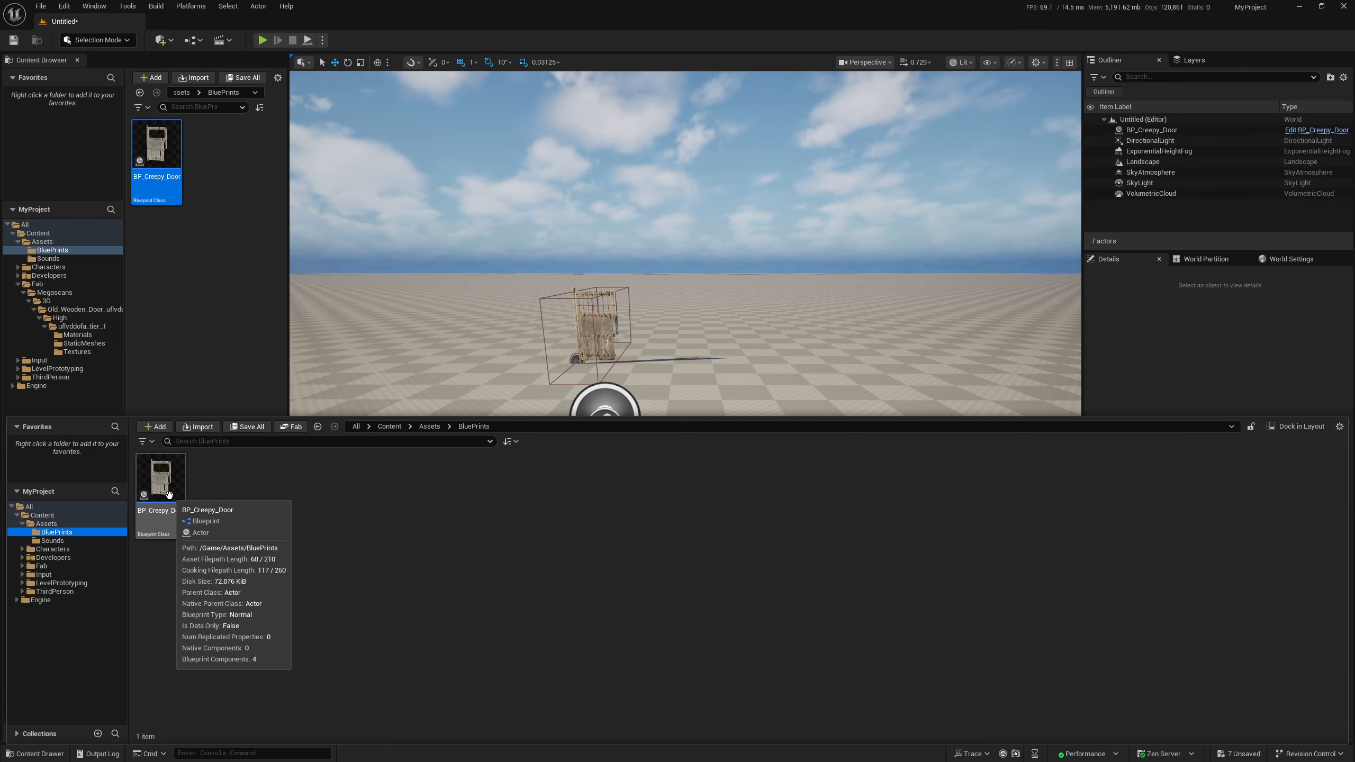
pyautogui.doubleClick(177, 488)
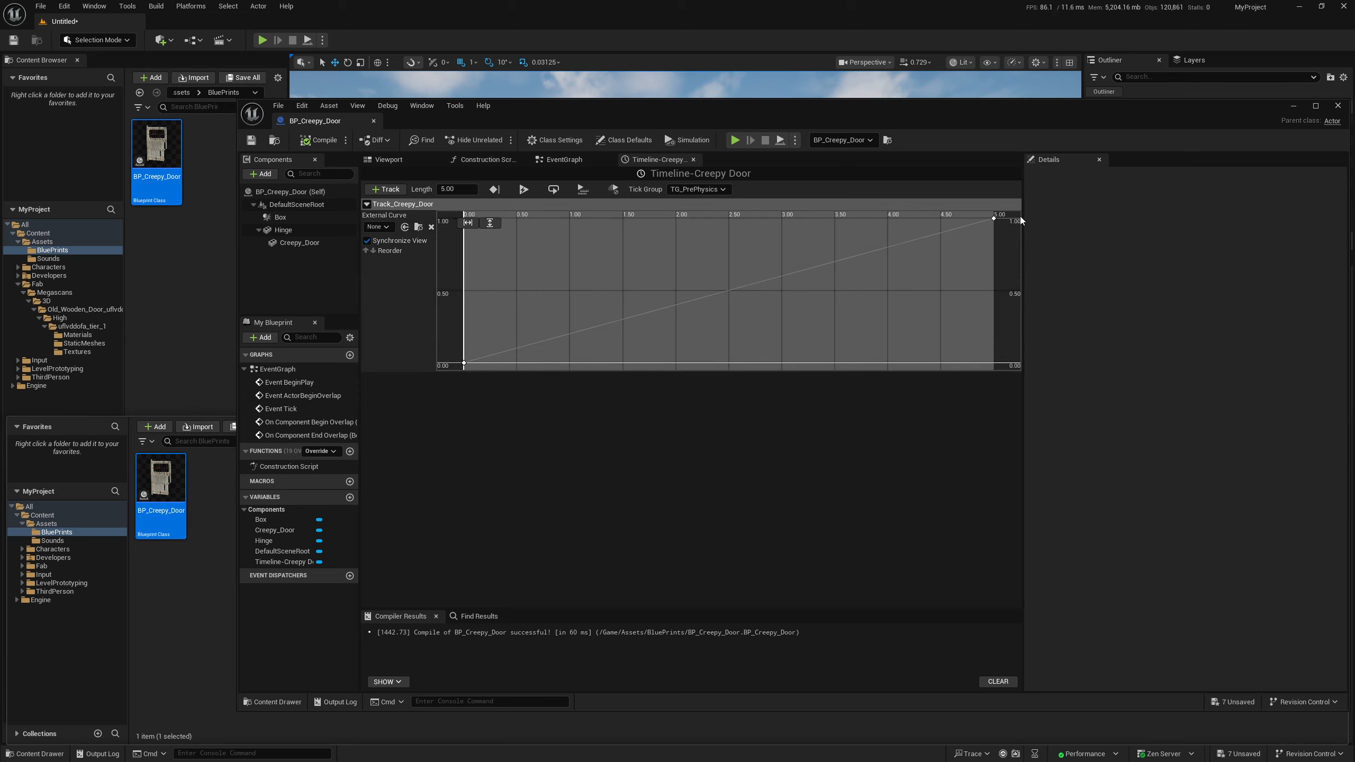
pyautogui.click(994, 218)
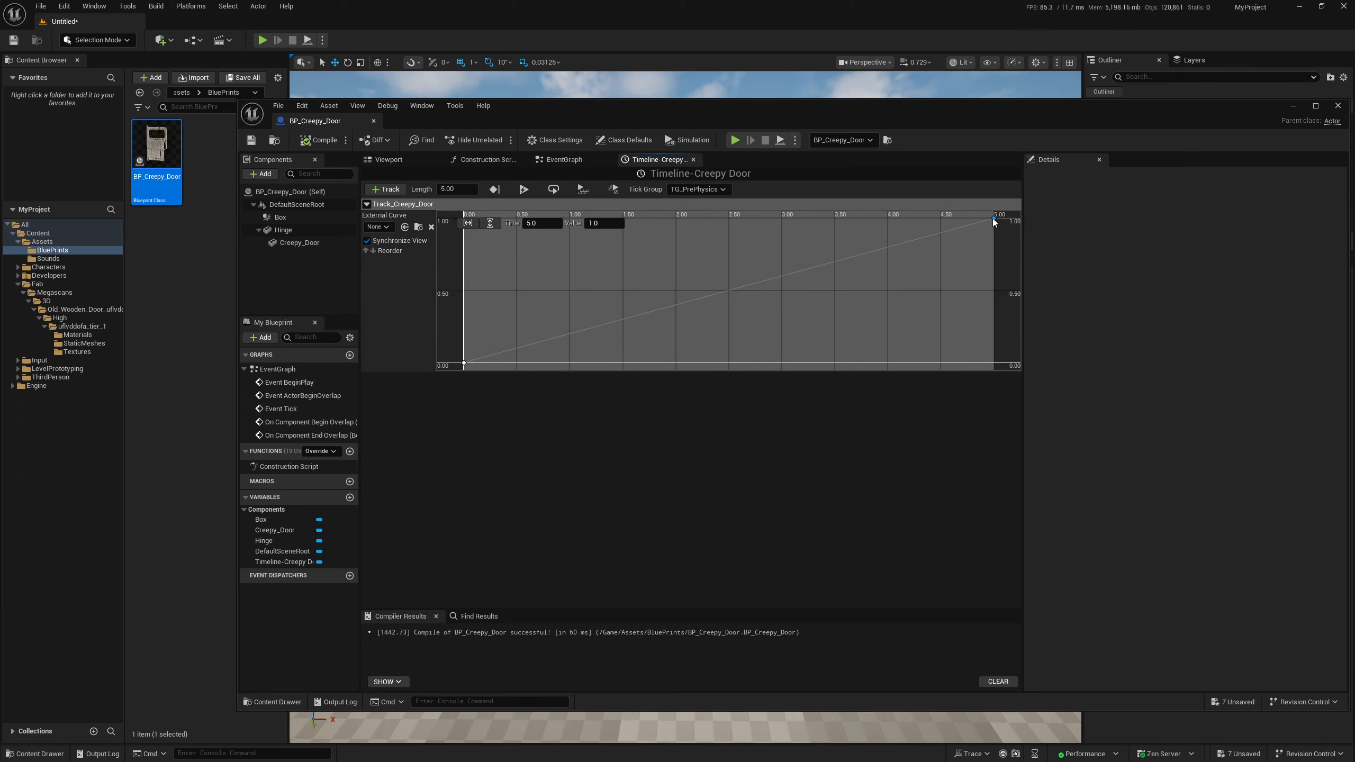
pyautogui.click(593, 223)
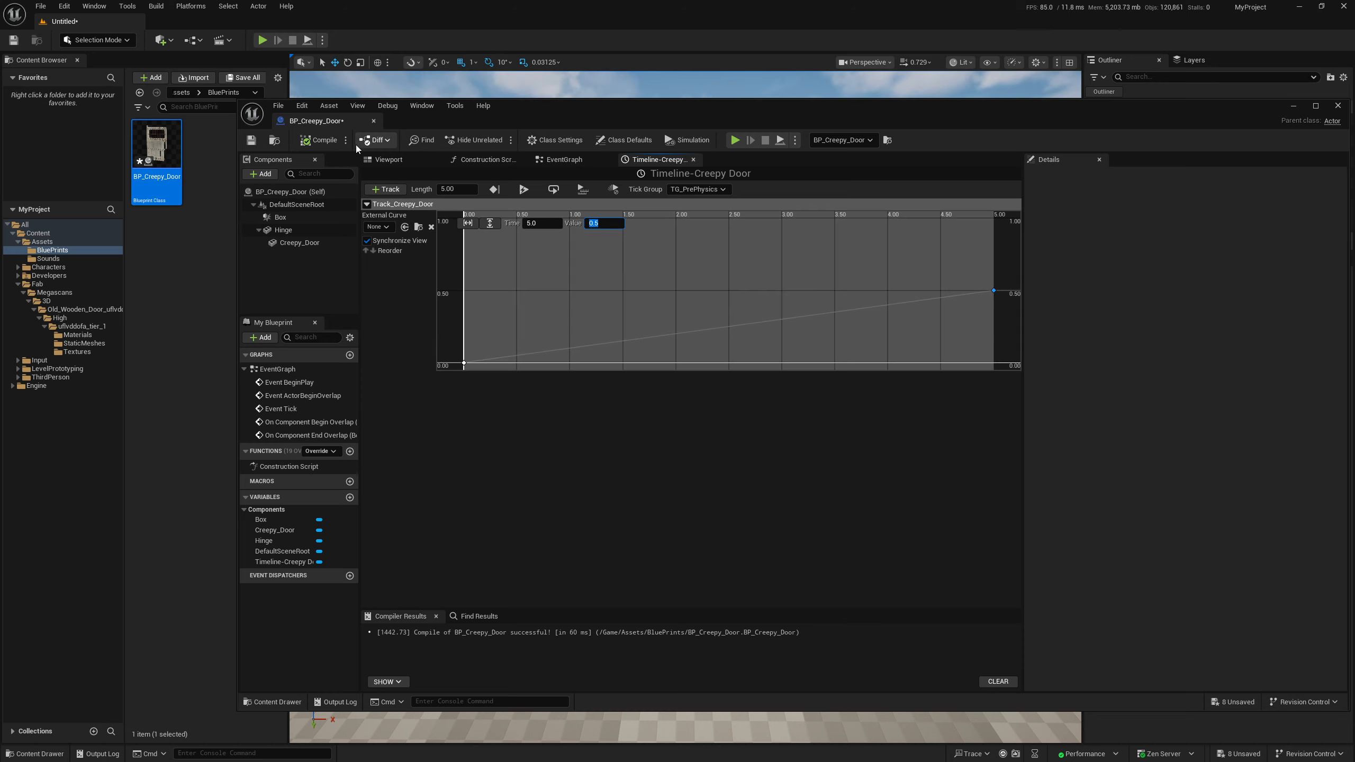
pyautogui.click(252, 140)
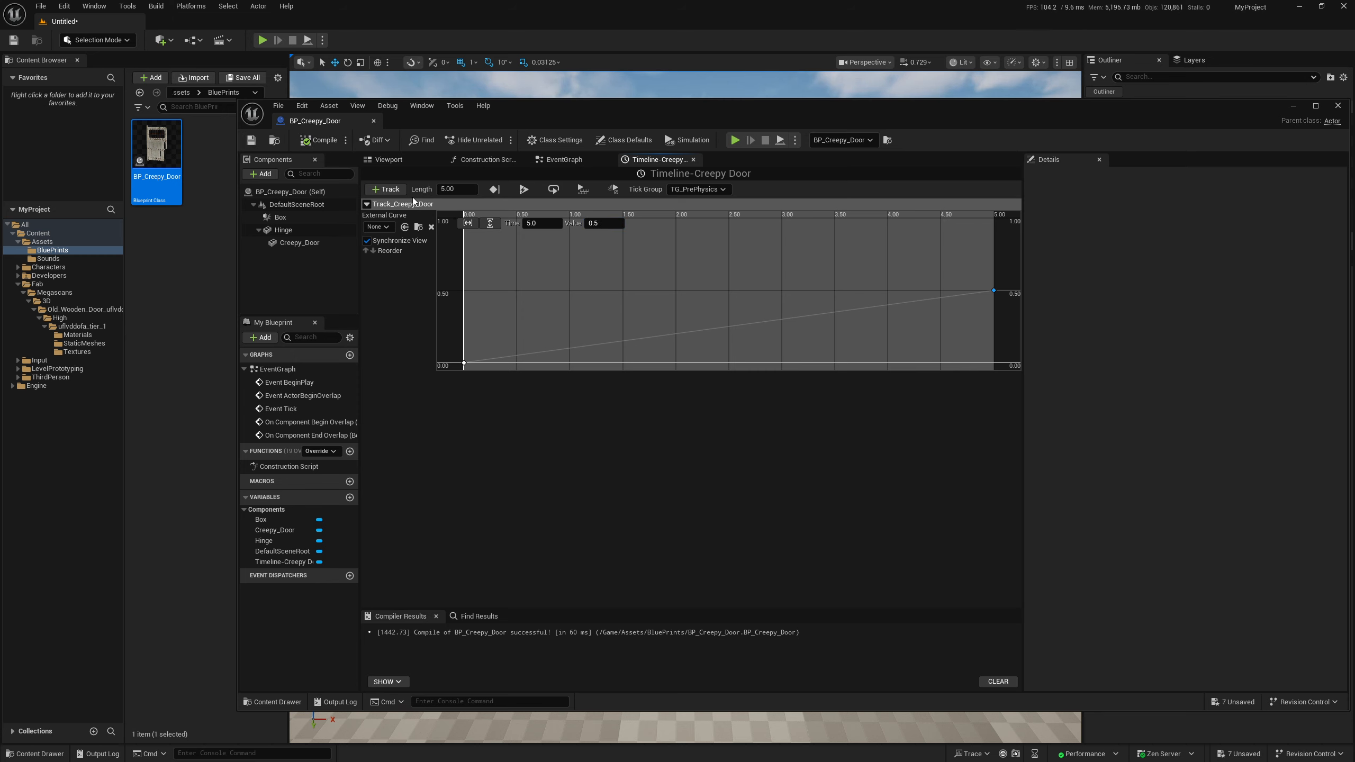
# Move the Blueprint window aside, play the level to test how far the door opens with the reduced key value, and stop the session
pyautogui.moveTo(1203, 108); pyautogui.dragTo(1199, 688)
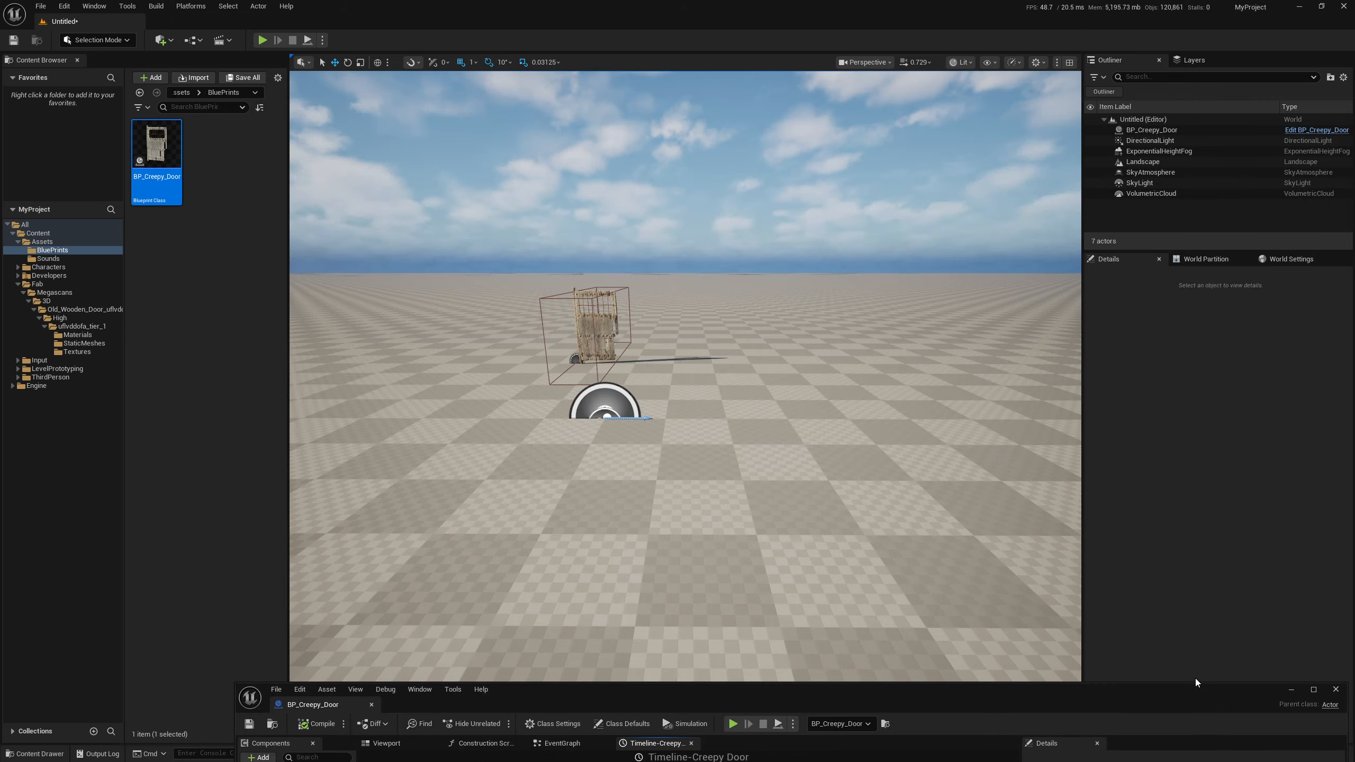
pyautogui.click(263, 40)
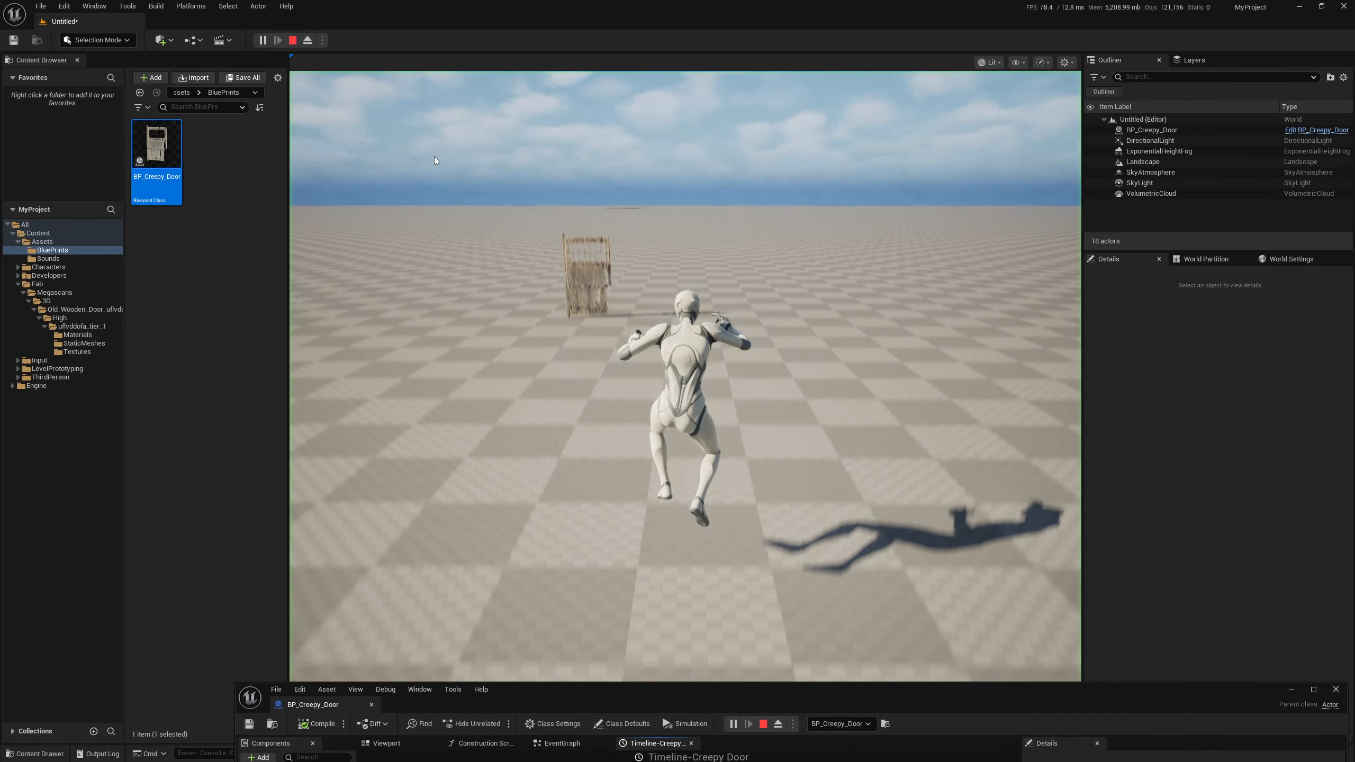
pyautogui.press('w')
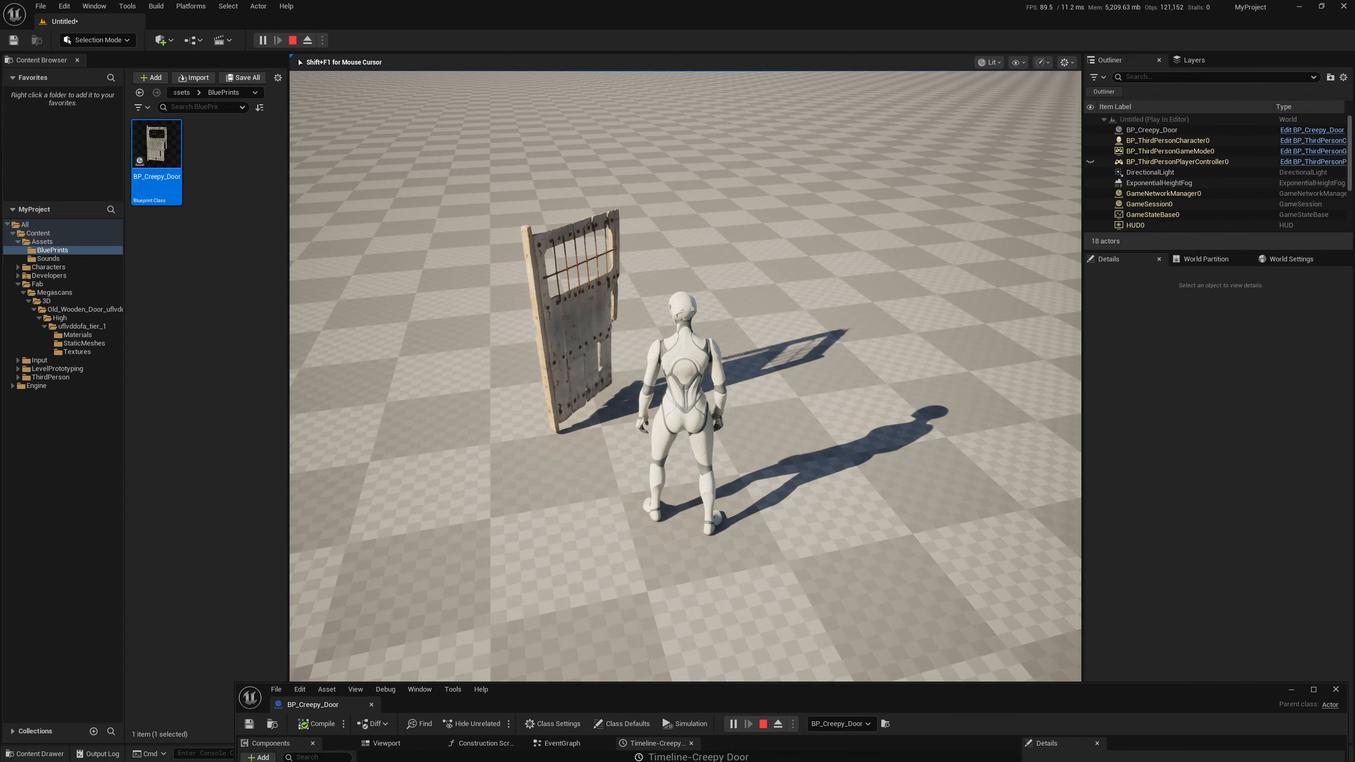
pyautogui.press('s')
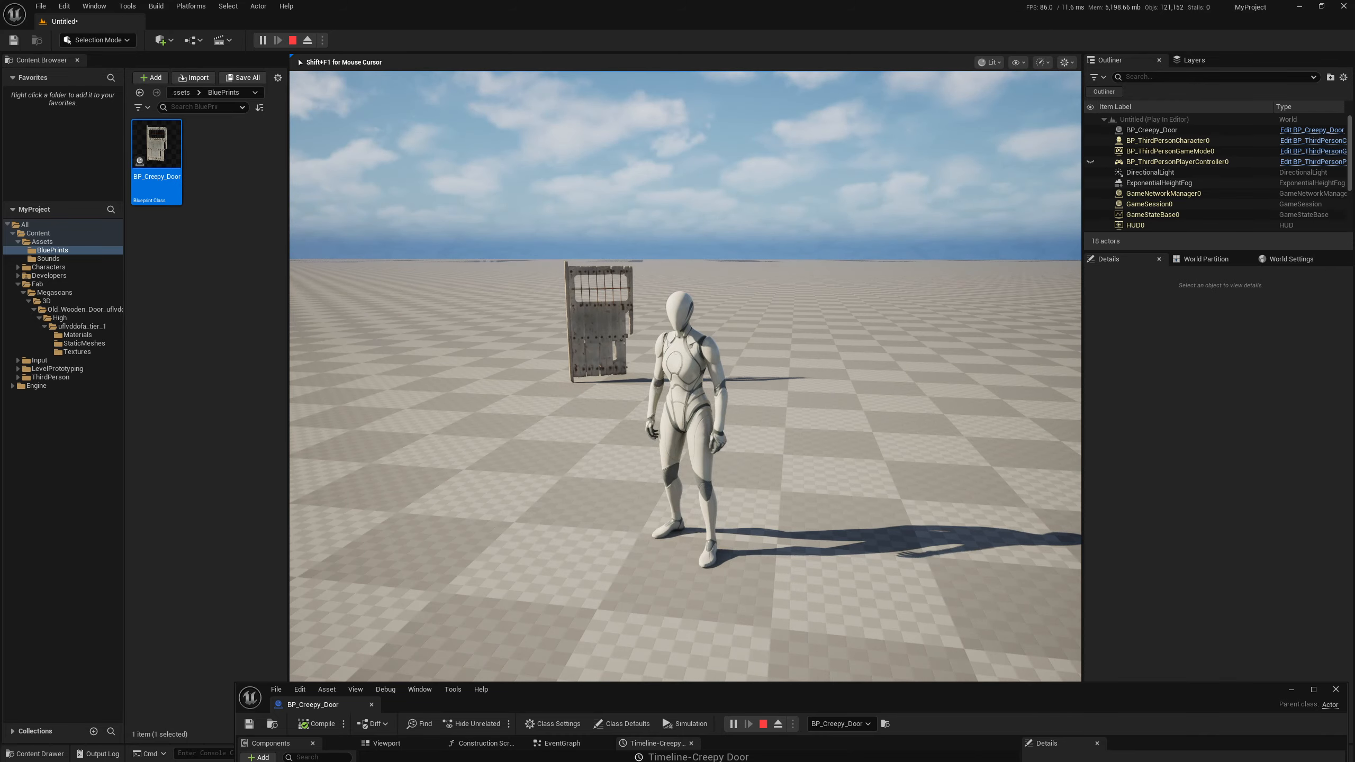
pyautogui.press('Escape')
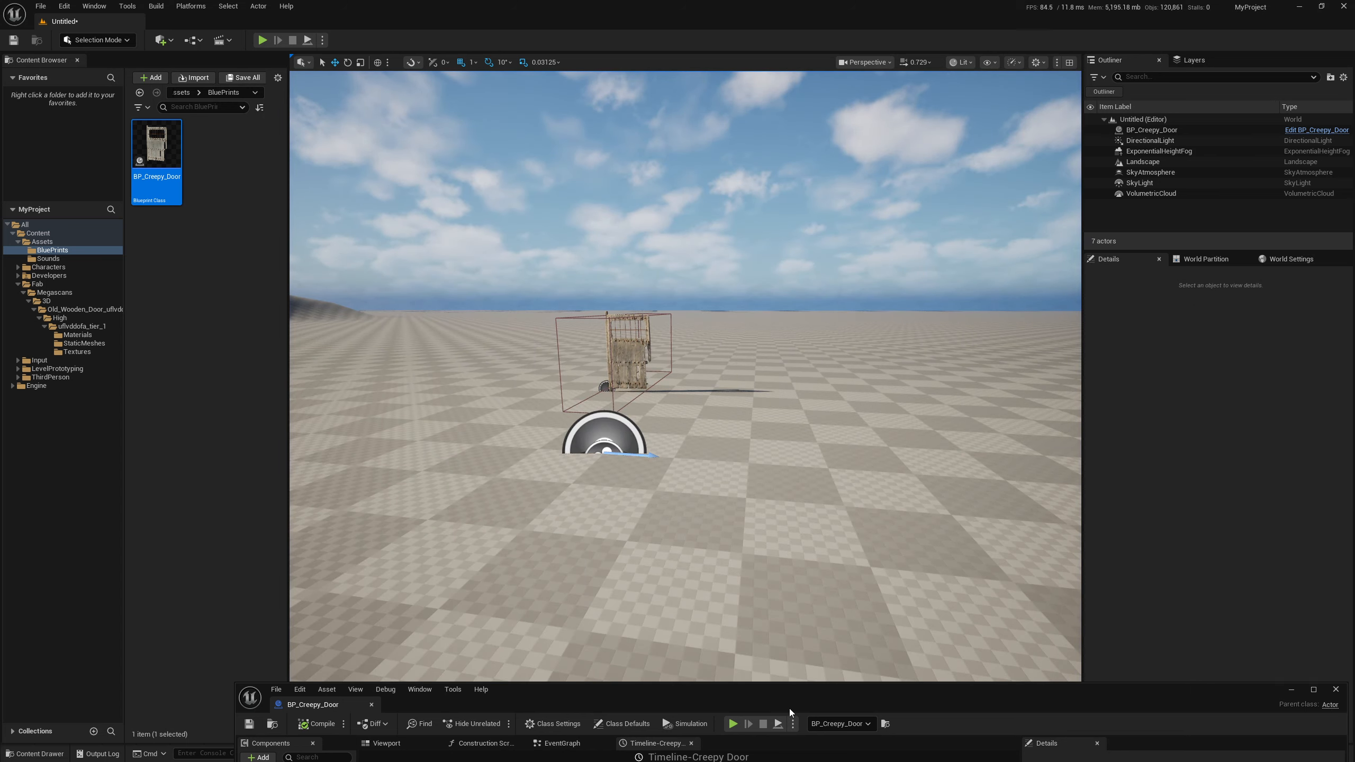
# Bring the BP_Creepy_Door window back into view and set the last Track_Creepy_Door key's value to 1.0
pyautogui.moveTo(790, 709); pyautogui.dragTo(725, 154)
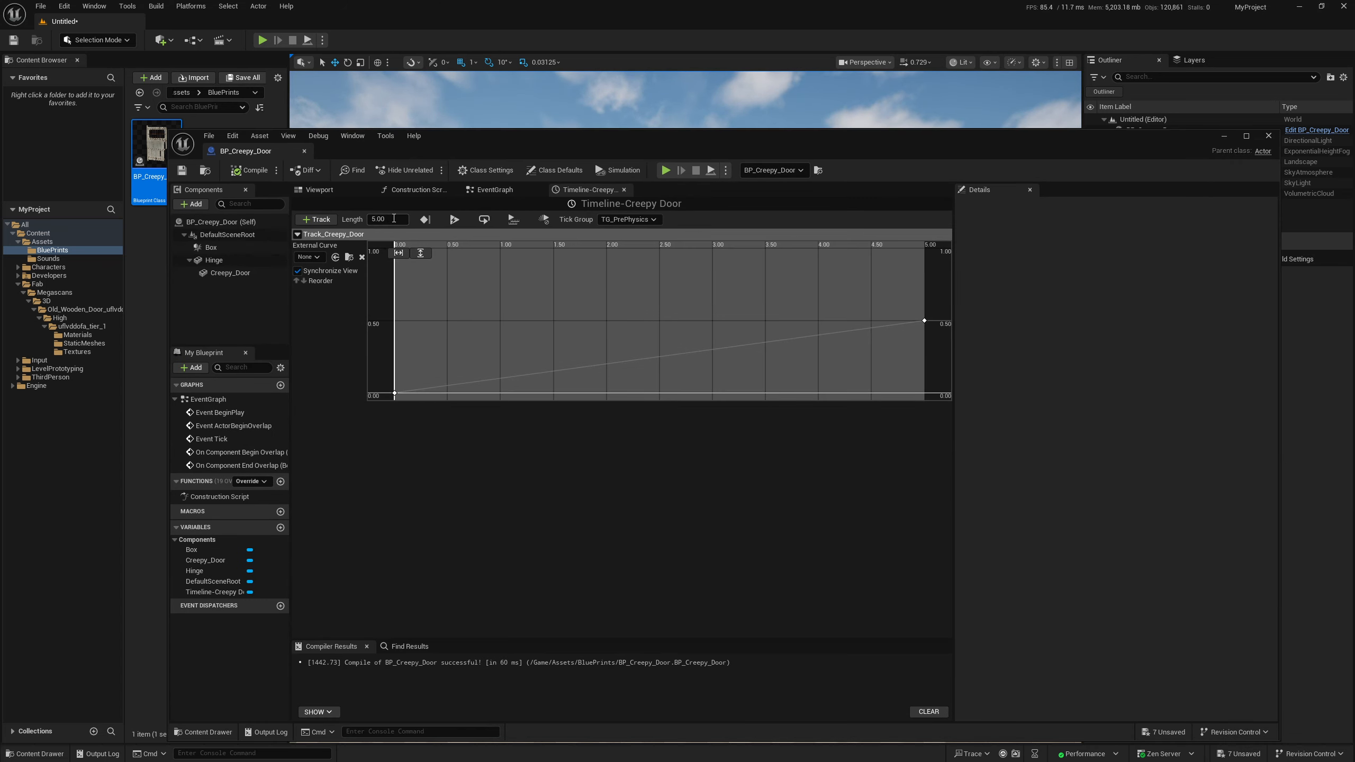
pyautogui.click(925, 320)
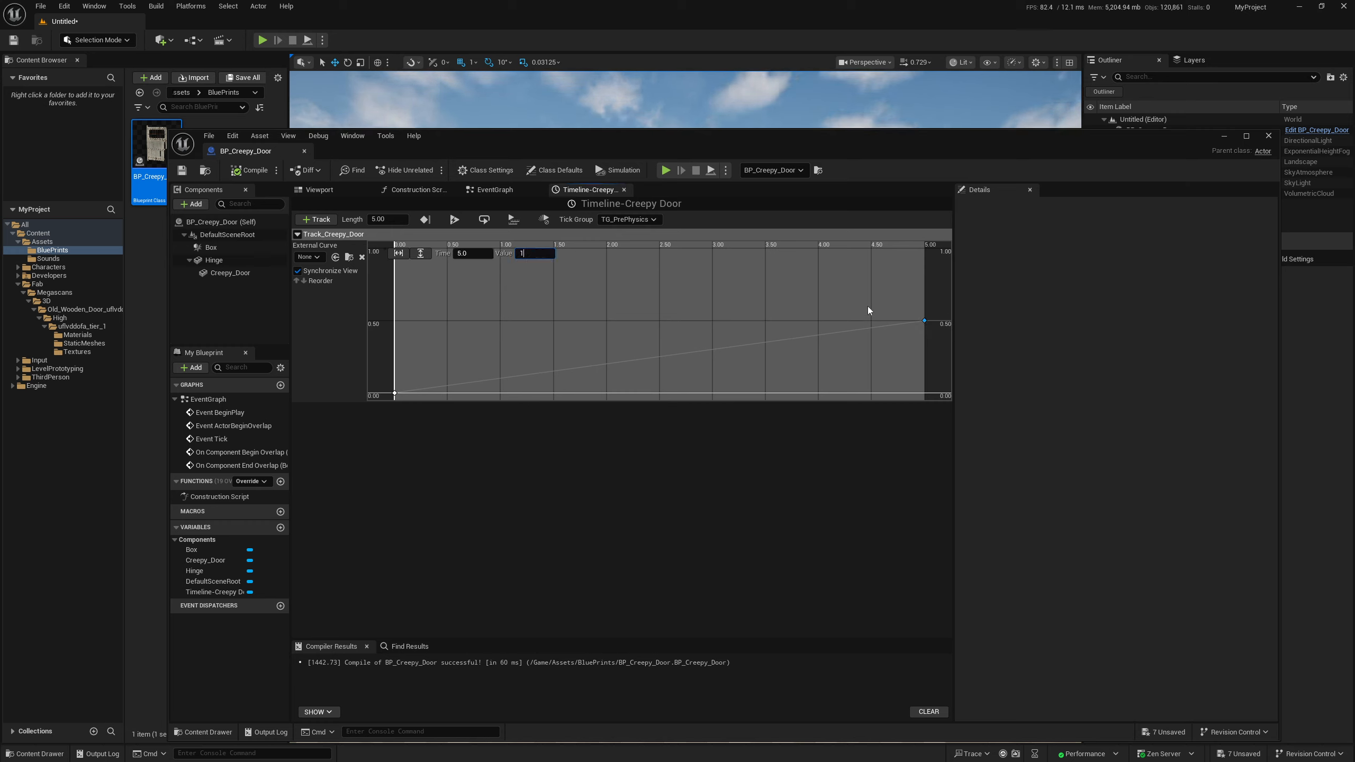
pyautogui.write('1')
pyautogui.press('Return')
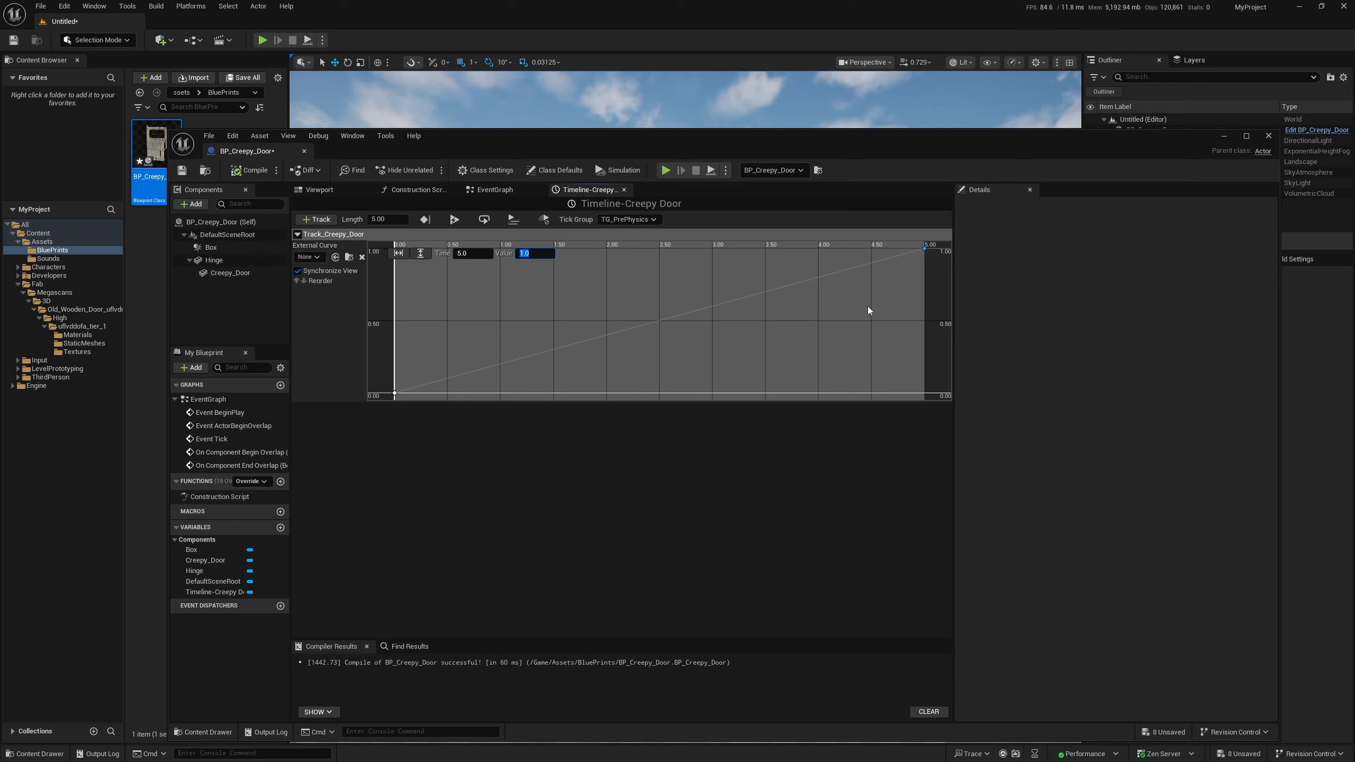
# Try values of 2.0 and 1.1 for the last Track_Creepy_Door key
pyautogui.press('Return')
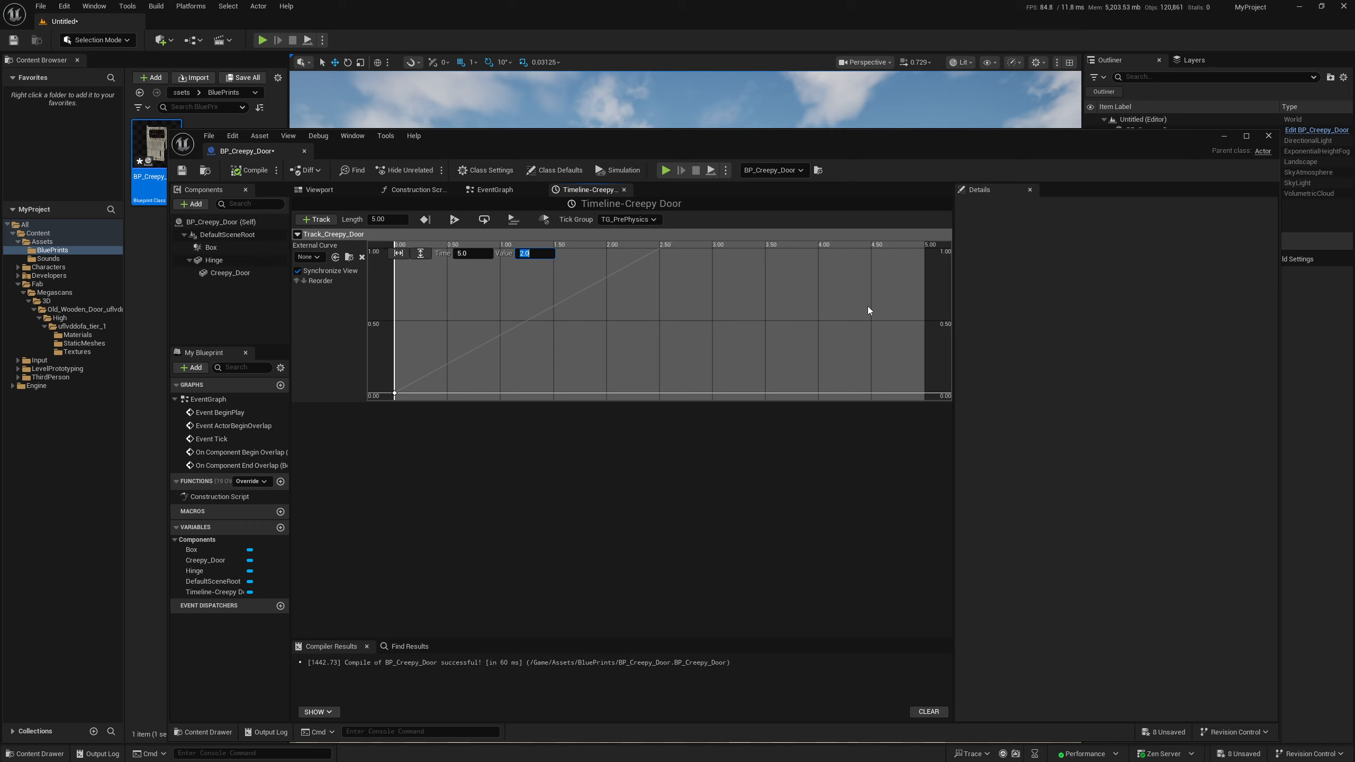
pyautogui.write('1.1')
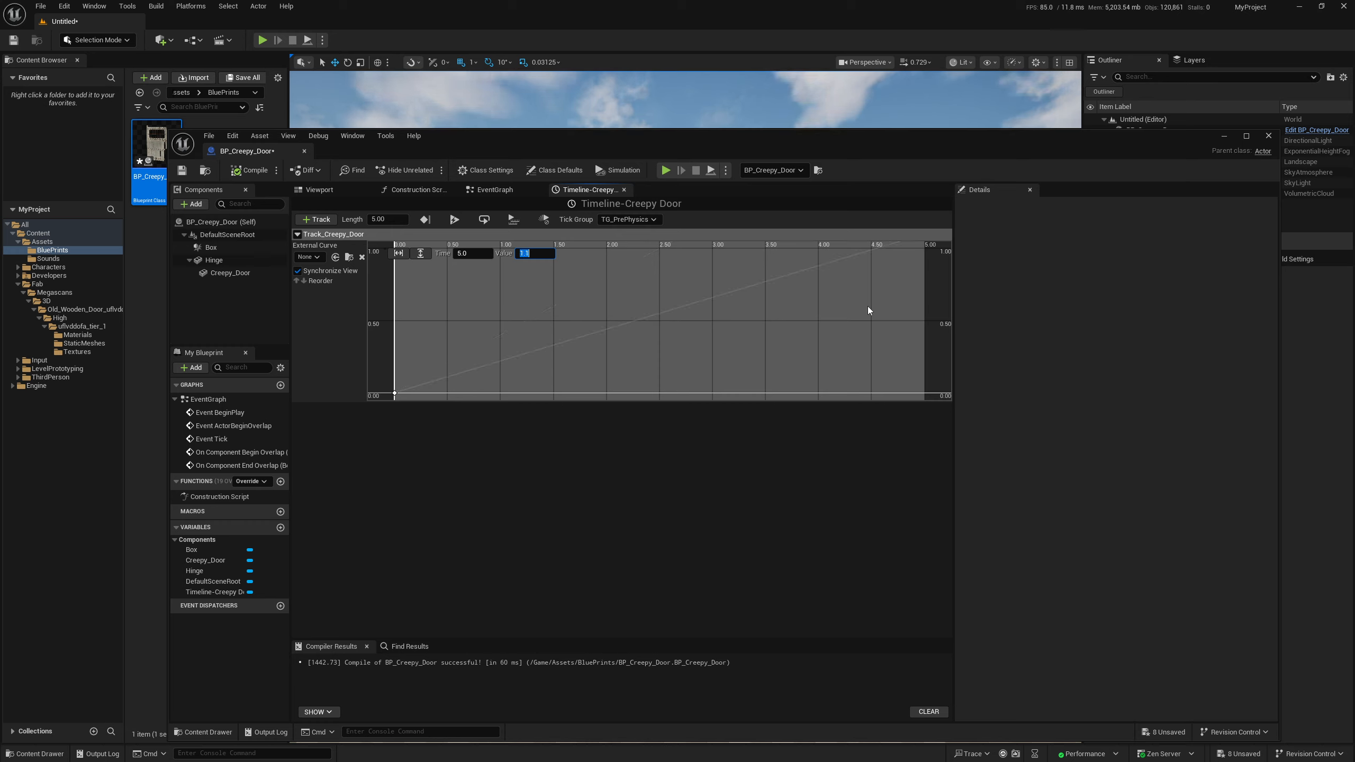
pyautogui.press('Return')
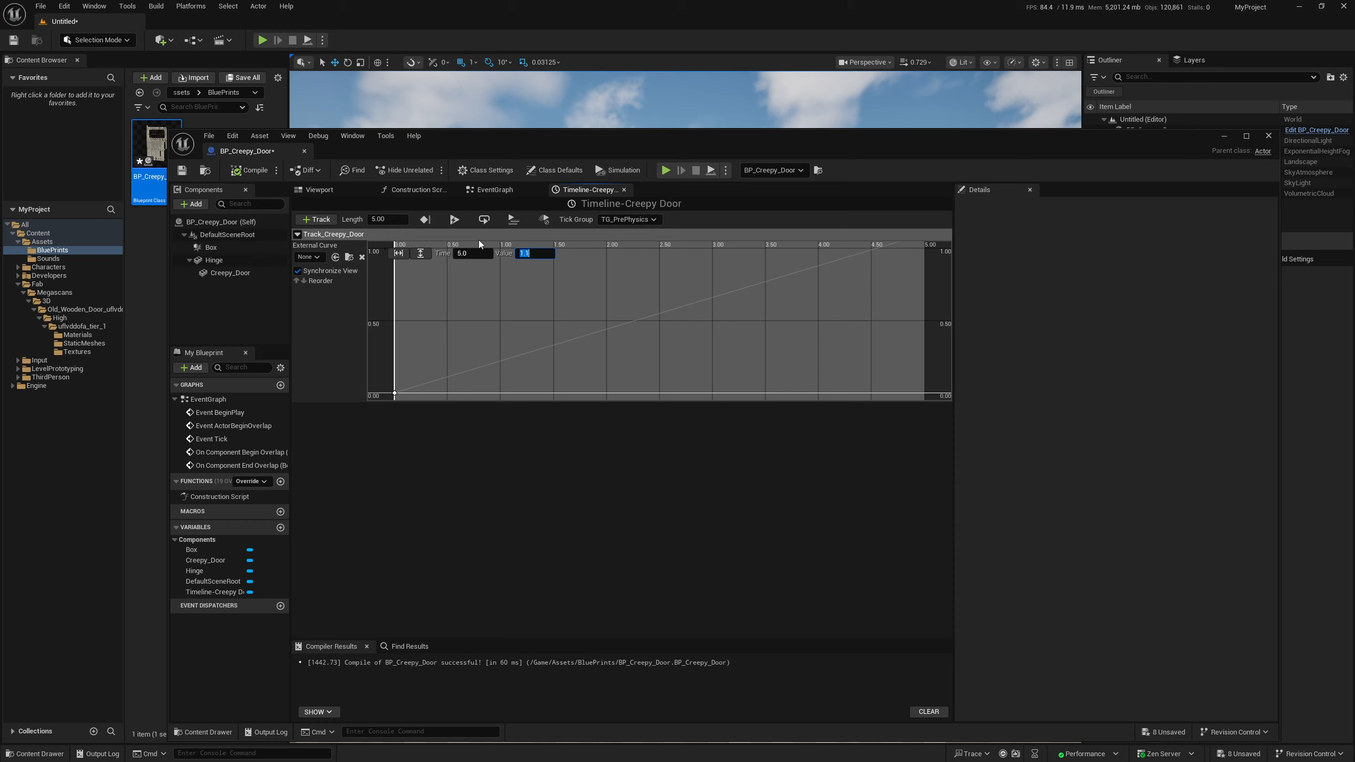
# Set the last Track_Creepy_Door key's value to 1.0 and save the Blueprint
pyautogui.write('1')
pyautogui.press('Return')
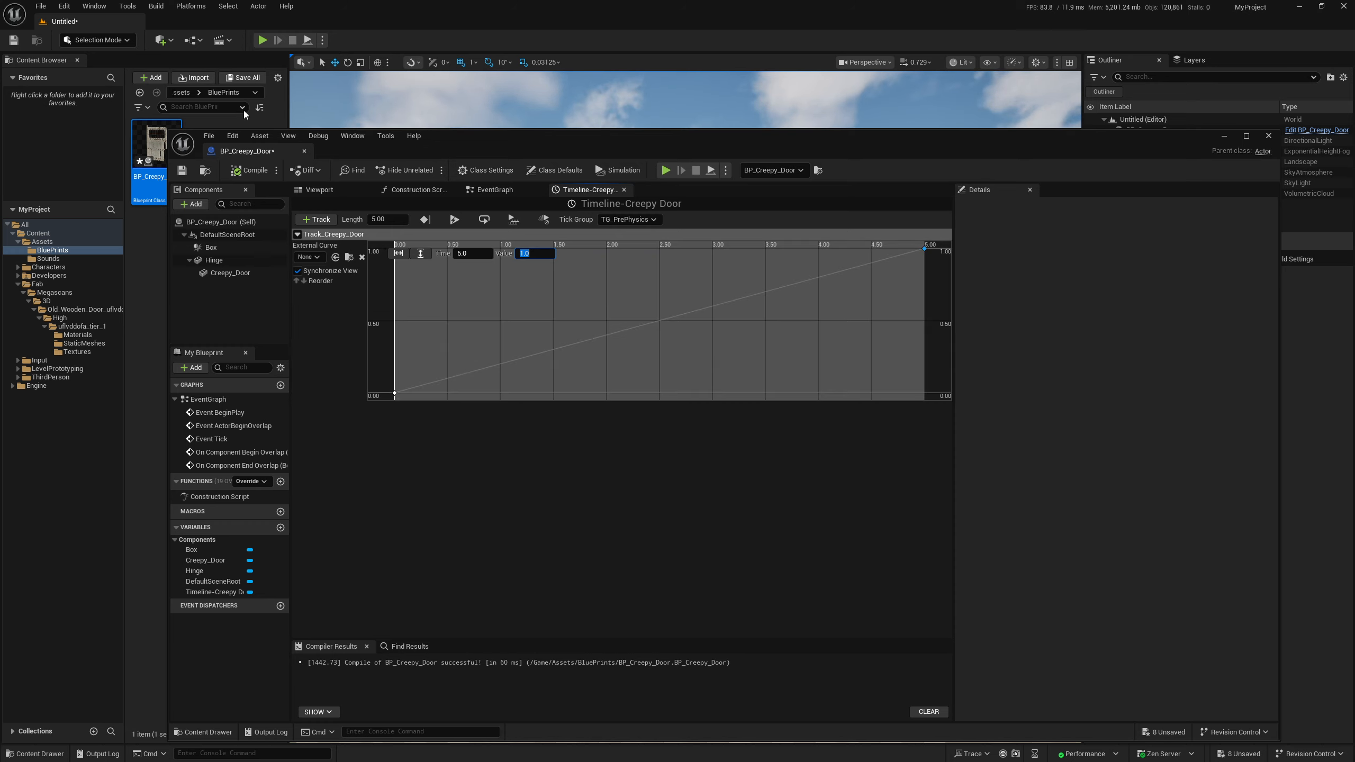
pyautogui.click(181, 170)
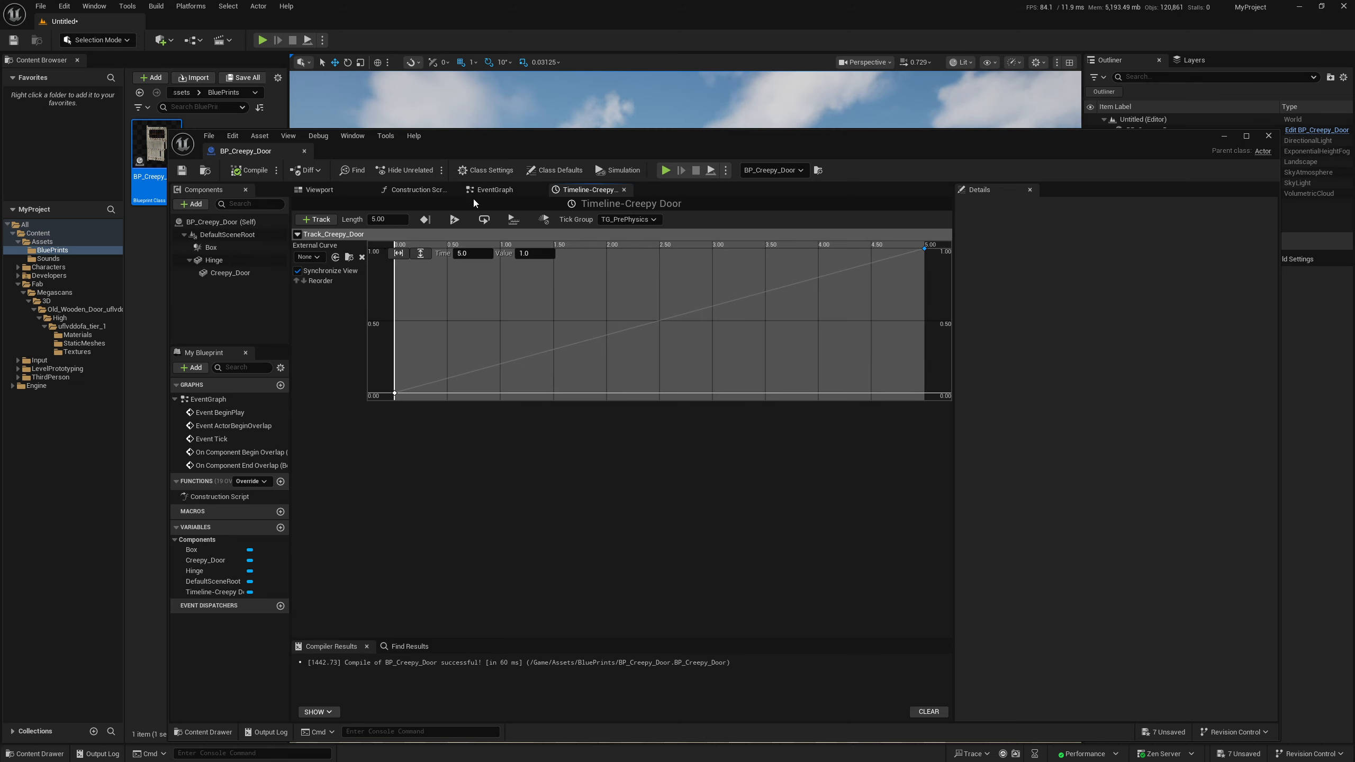
# Switch to the door Blueprint's EventGraph and add an Audio component under DefaultSceneRoot
pyautogui.click(493, 190)
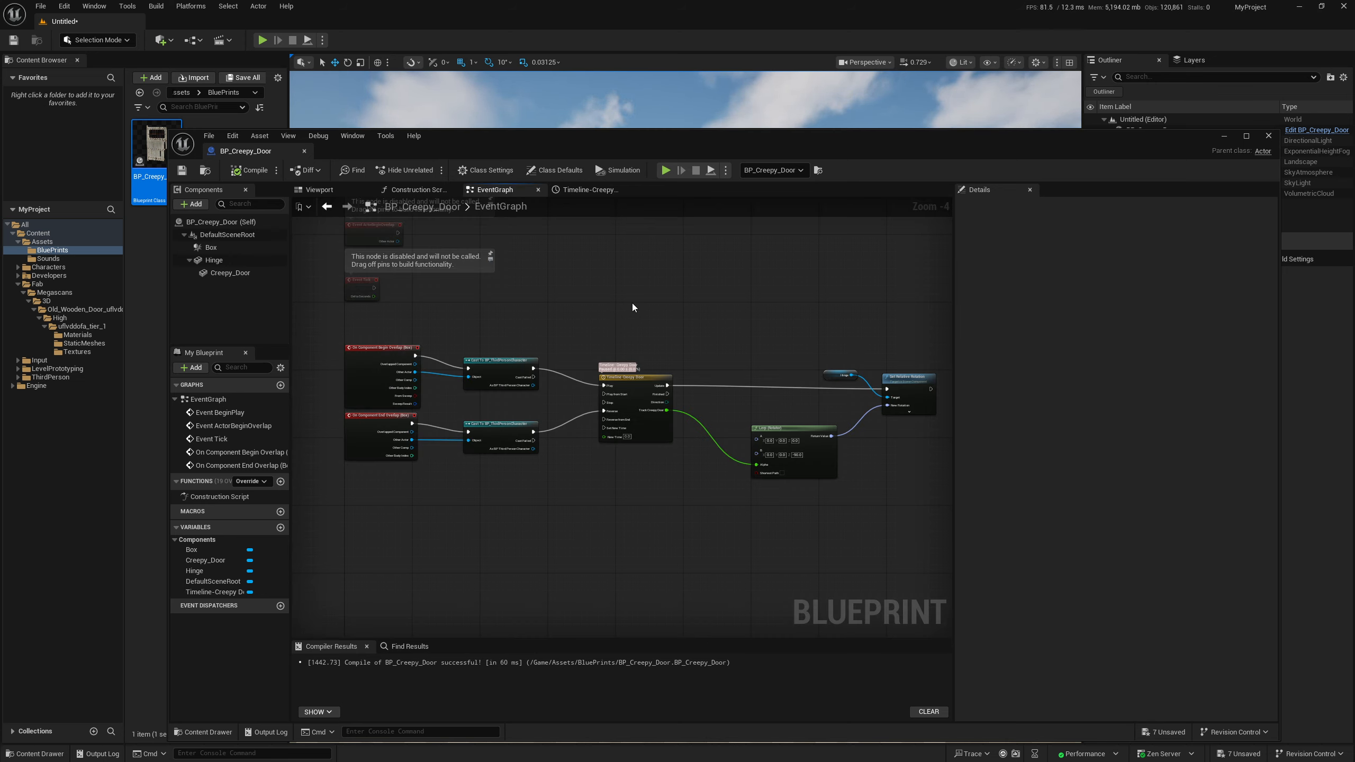
pyautogui.moveTo(565, 314); pyautogui.dragTo(598, 331, button='right')
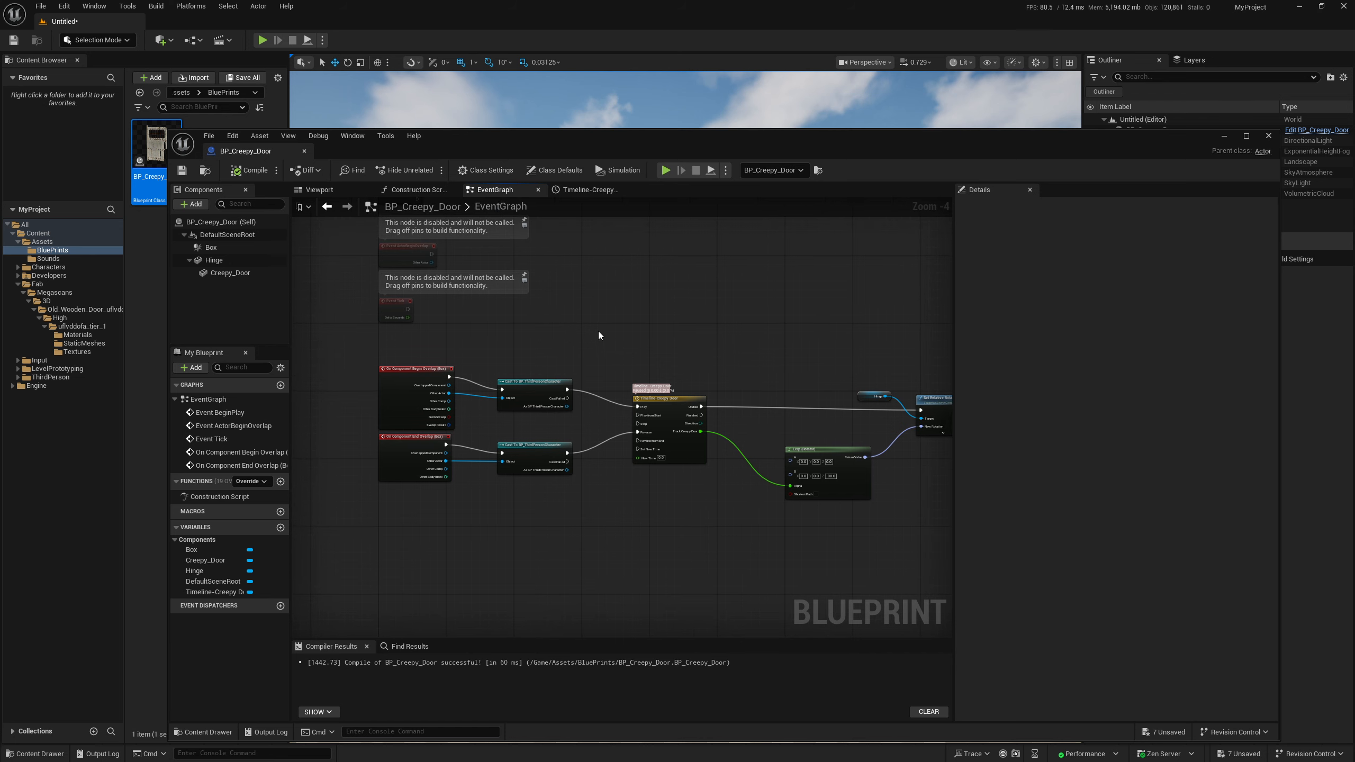
pyautogui.click(224, 235)
pyautogui.click(191, 203)
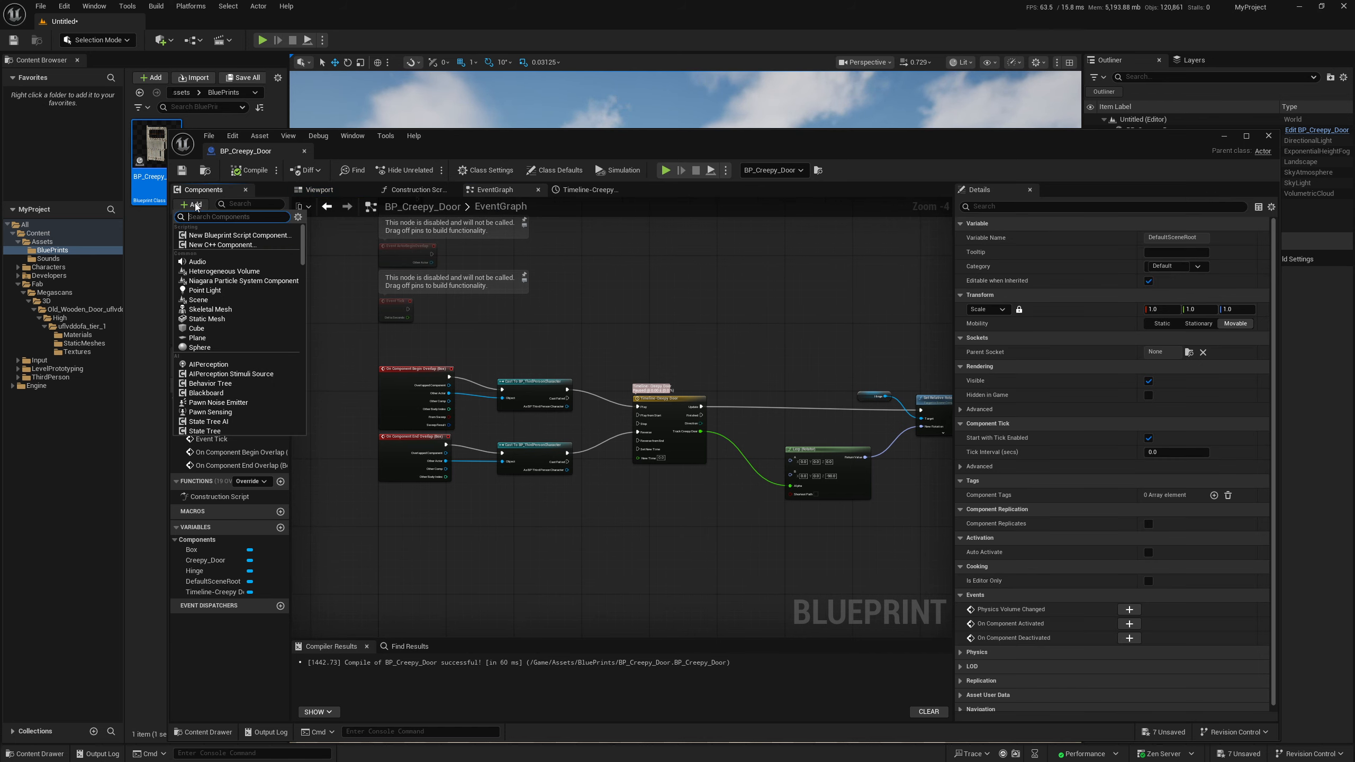
pyautogui.write('audio')
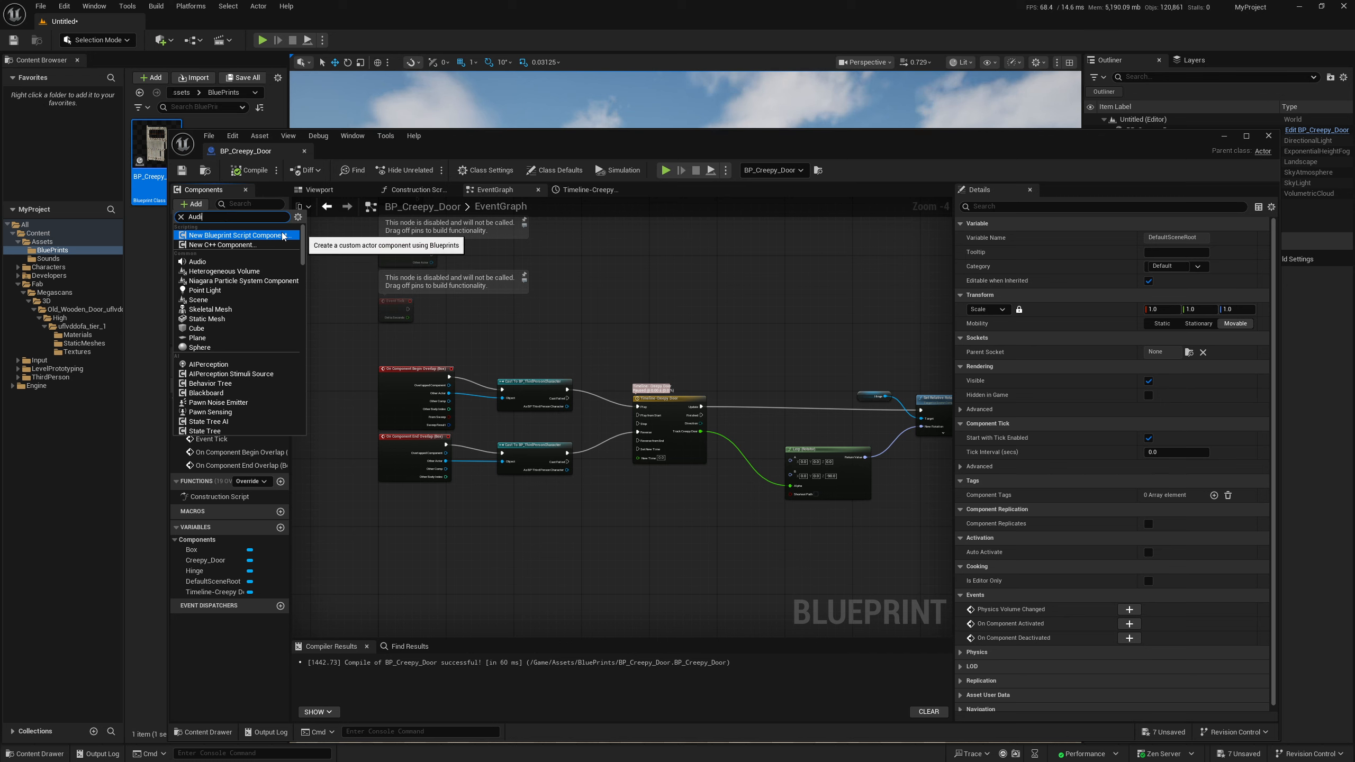
pyautogui.press('Return')
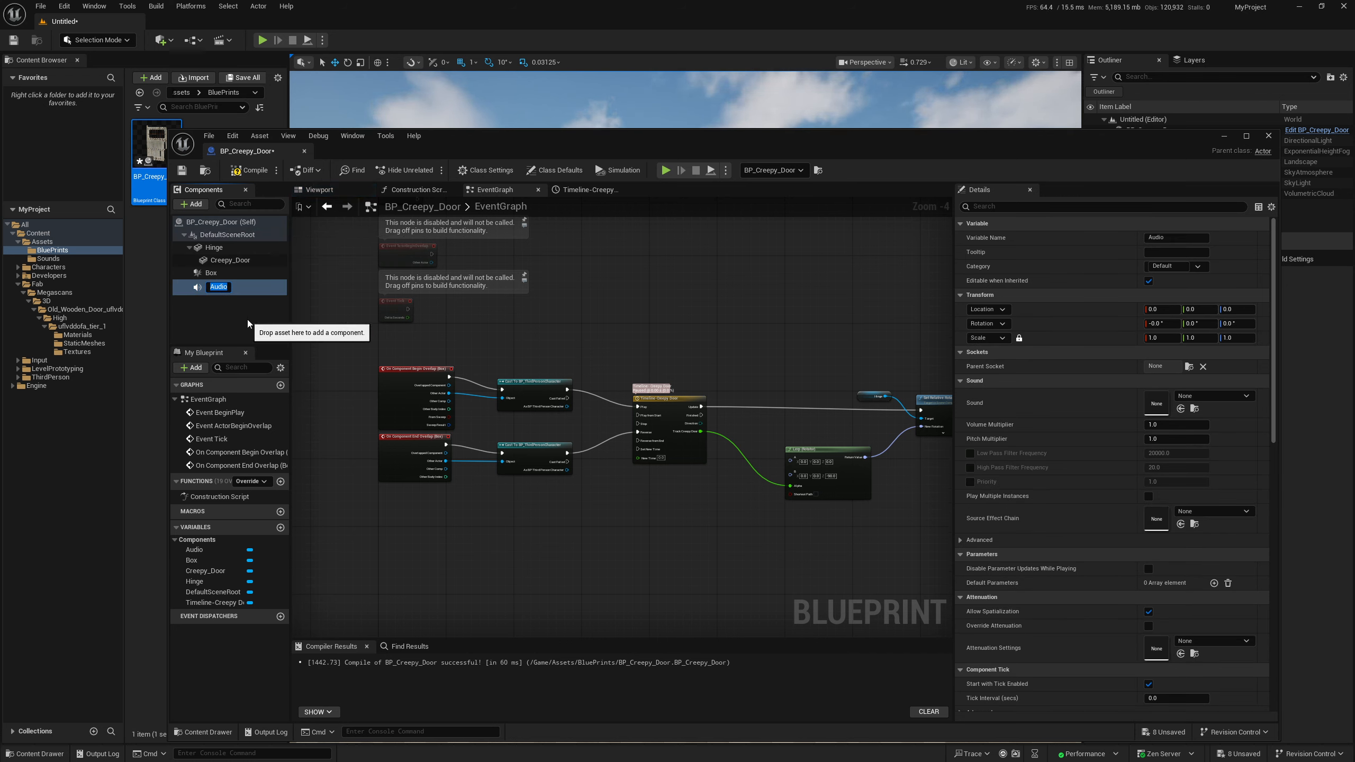
# Rename the new Audio component to Audio-Creepy-Door
pyautogui.rightClick(228, 287)
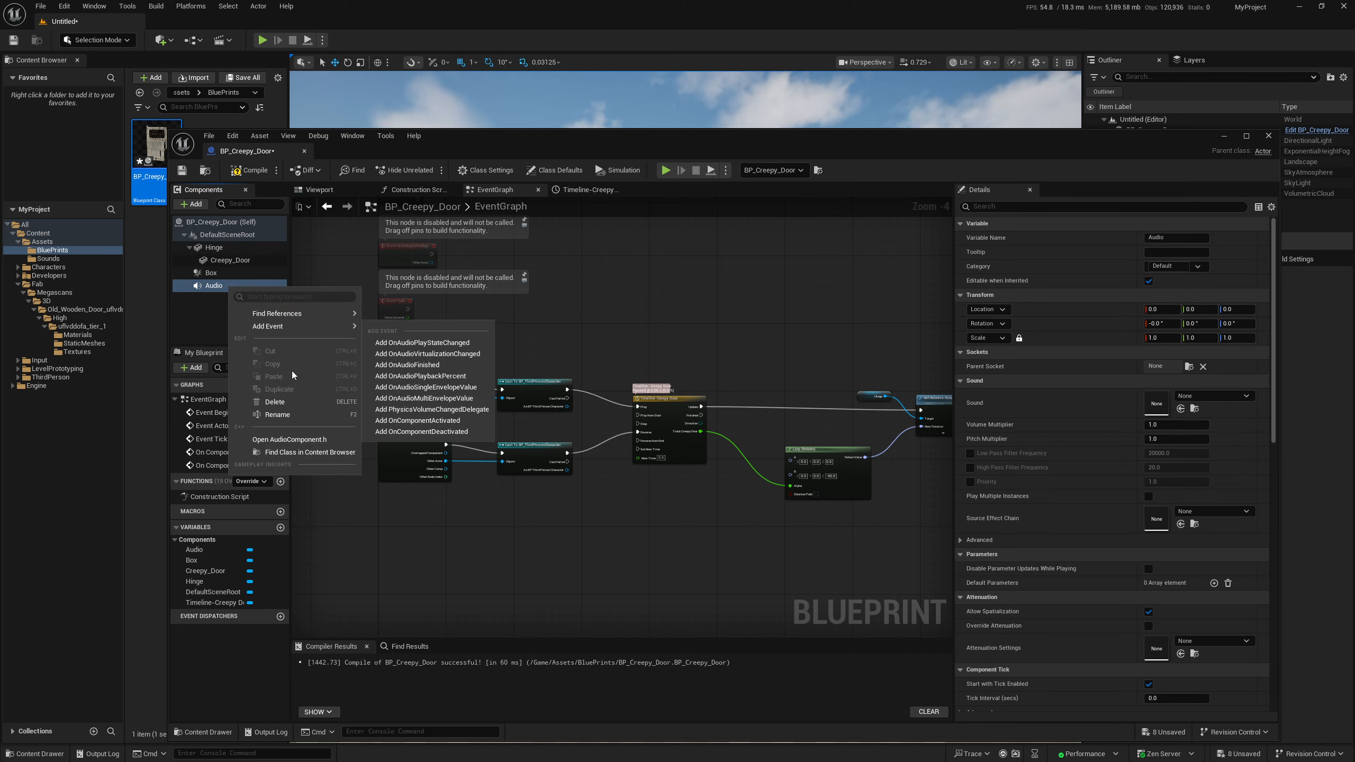
pyautogui.click(286, 415)
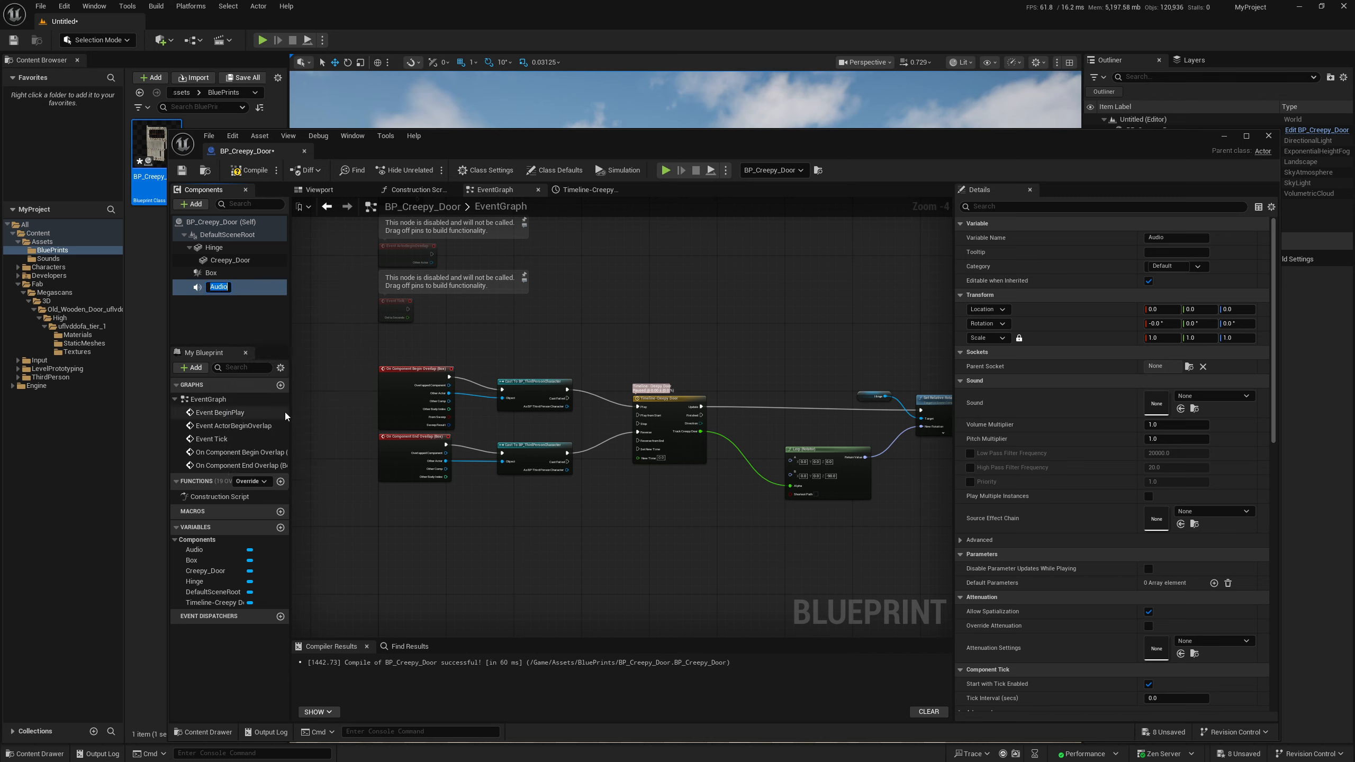
pyautogui.write('A')
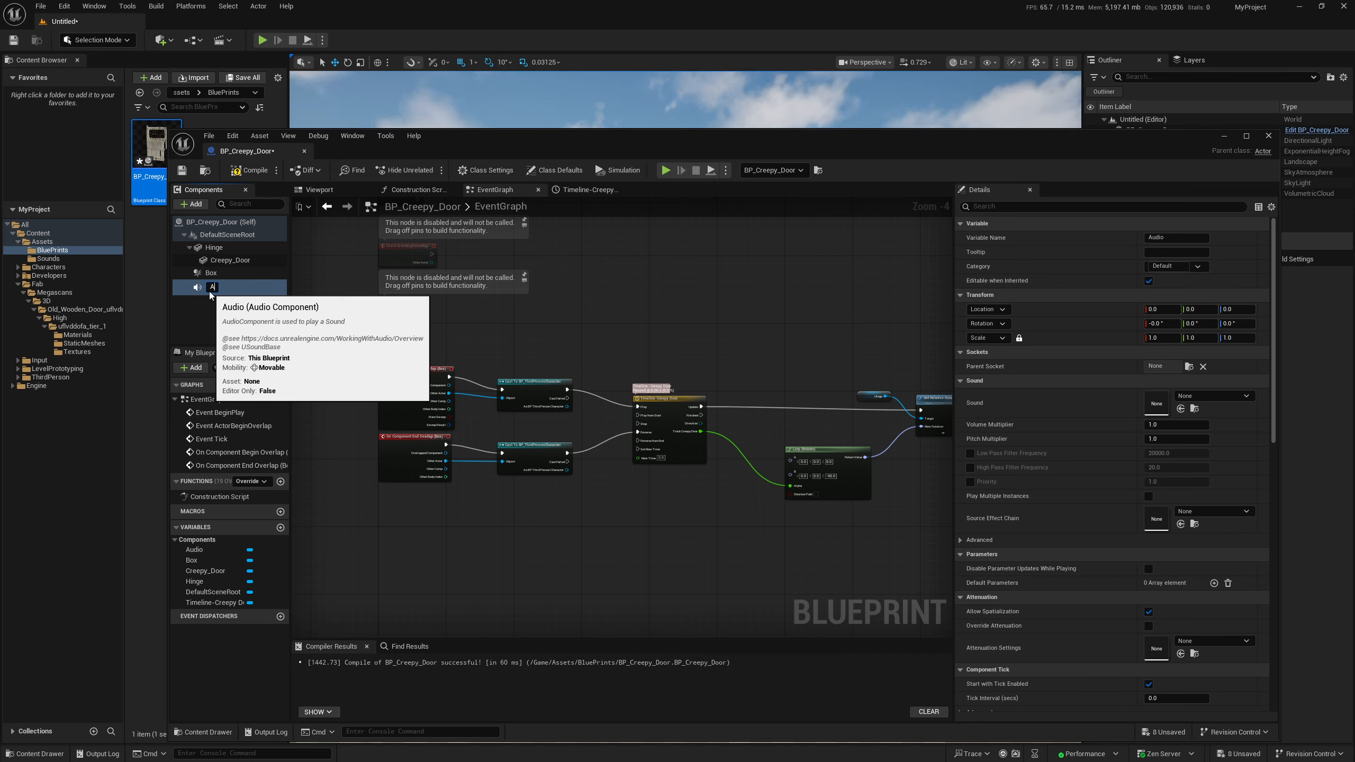
pyautogui.write('udio-Cree')
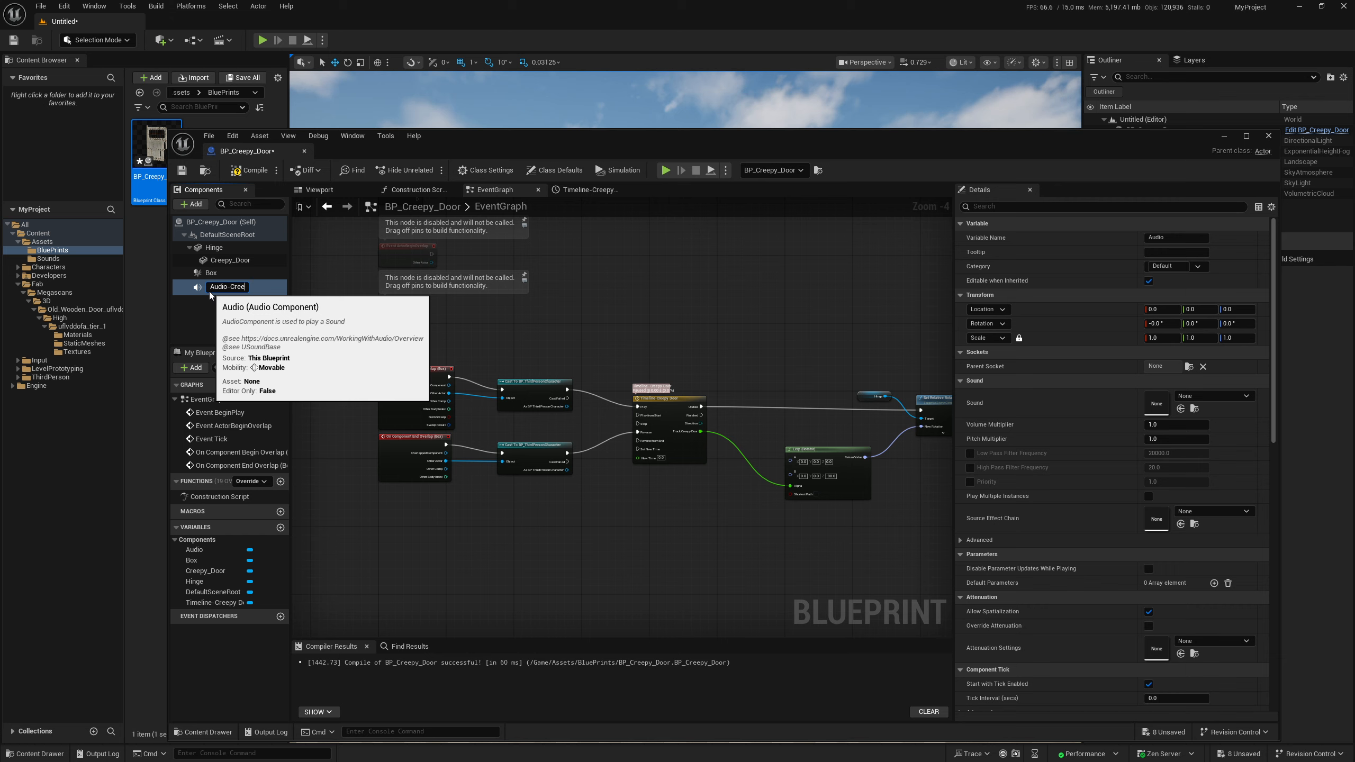
pyautogui.write('py-Door')
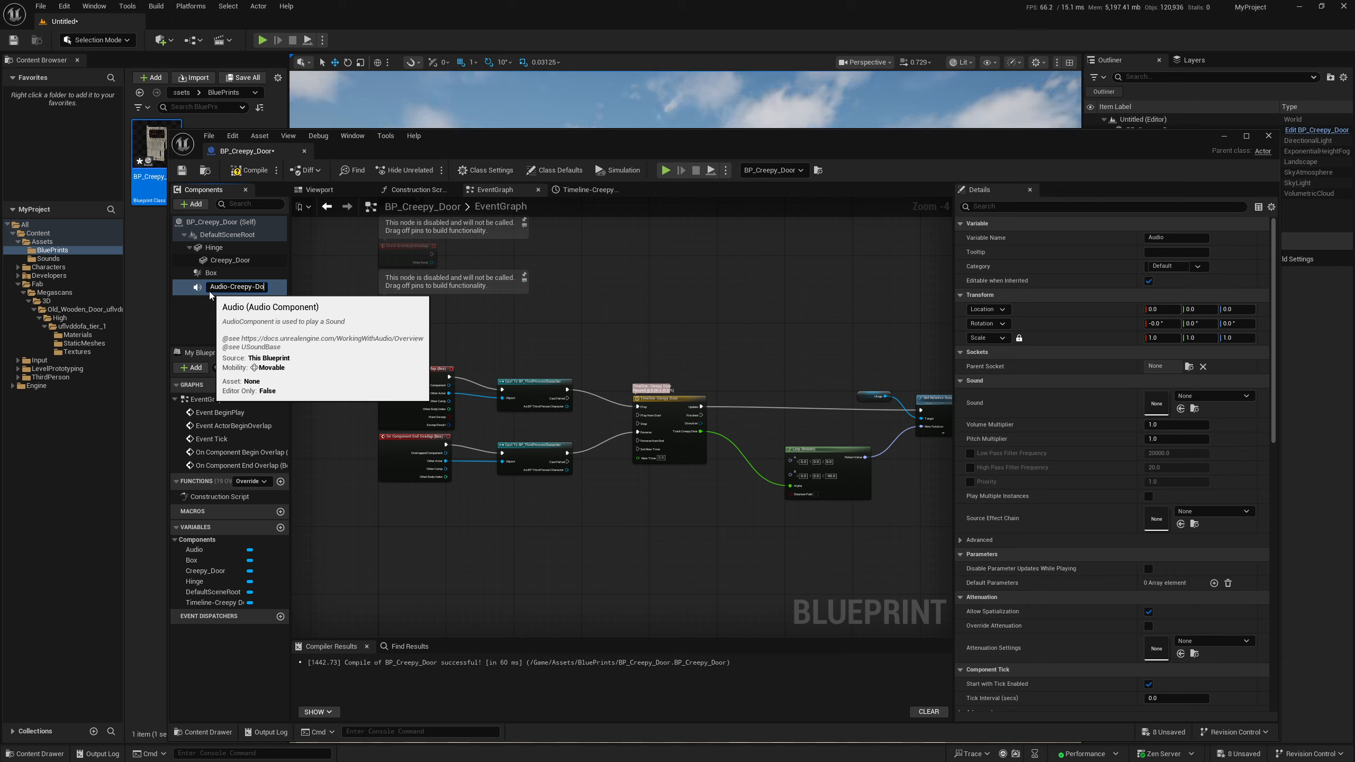
pyautogui.press('Return')
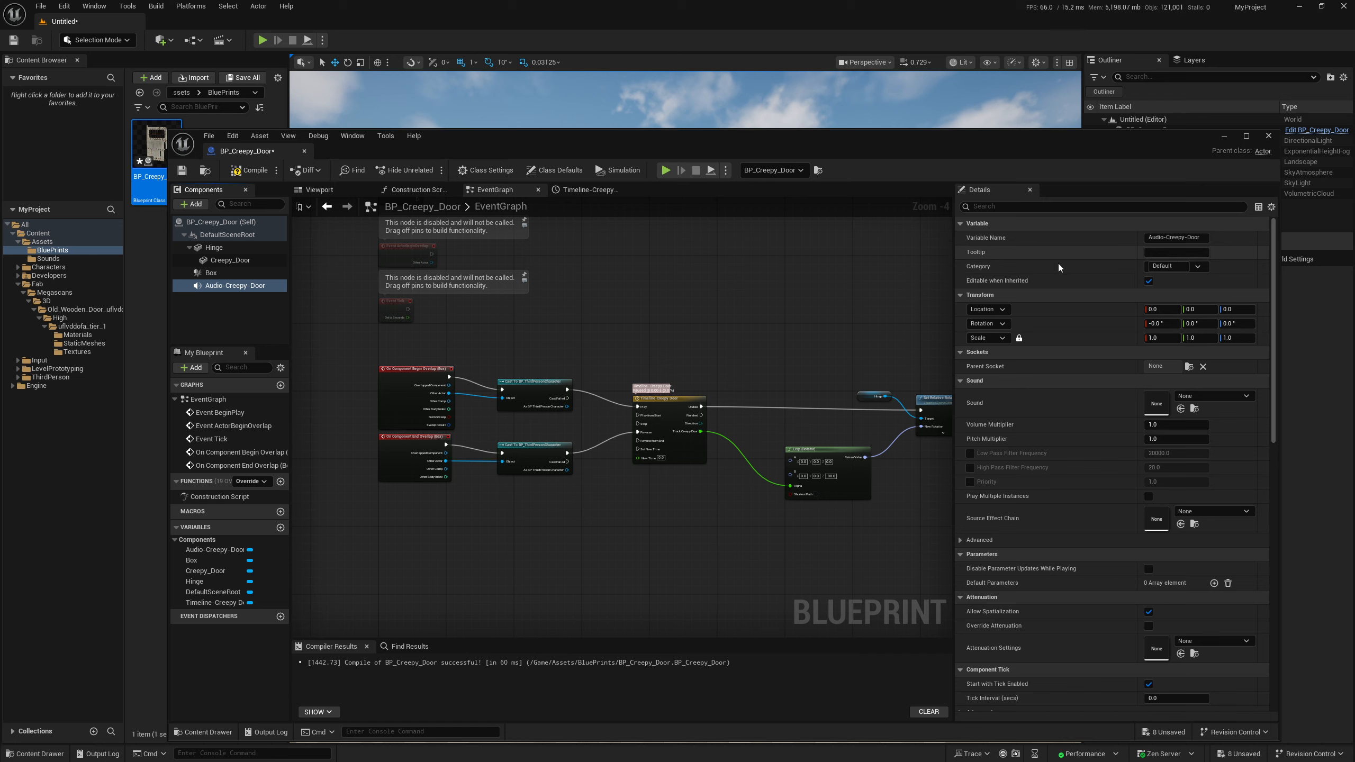
# Assign the squeaky-interior-wooden-door sound to the Audio-Creepy-Door component, finding it by searching for "wood"
pyautogui.click(1234, 398)
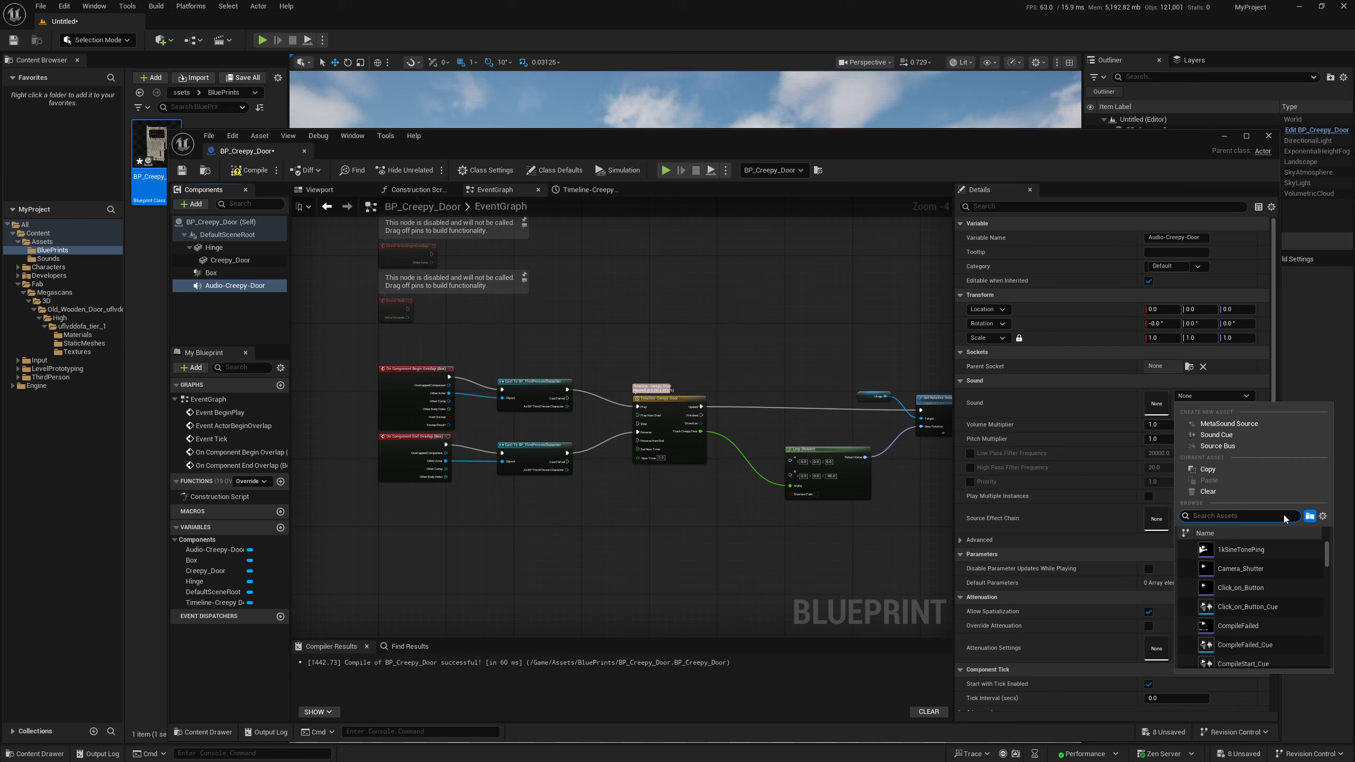
pyautogui.write('wood')
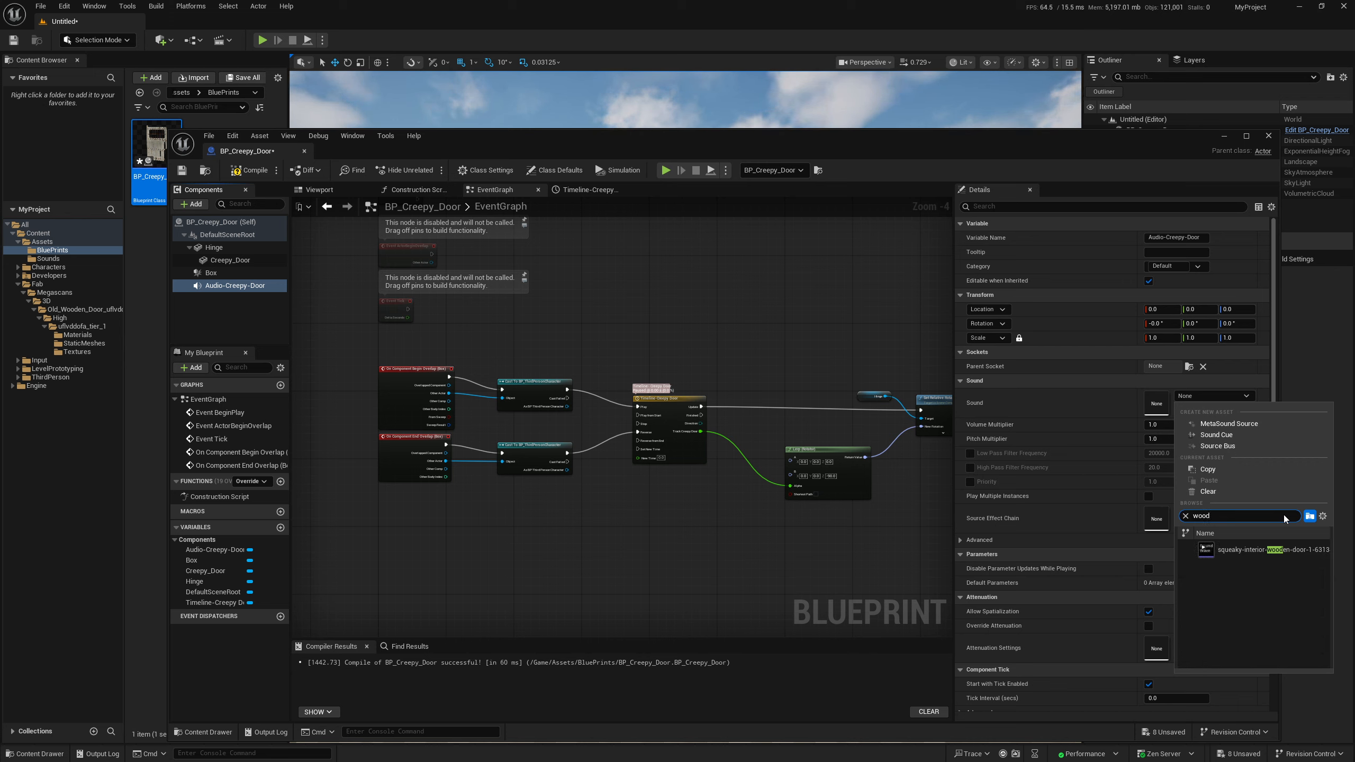
pyautogui.click(1229, 551)
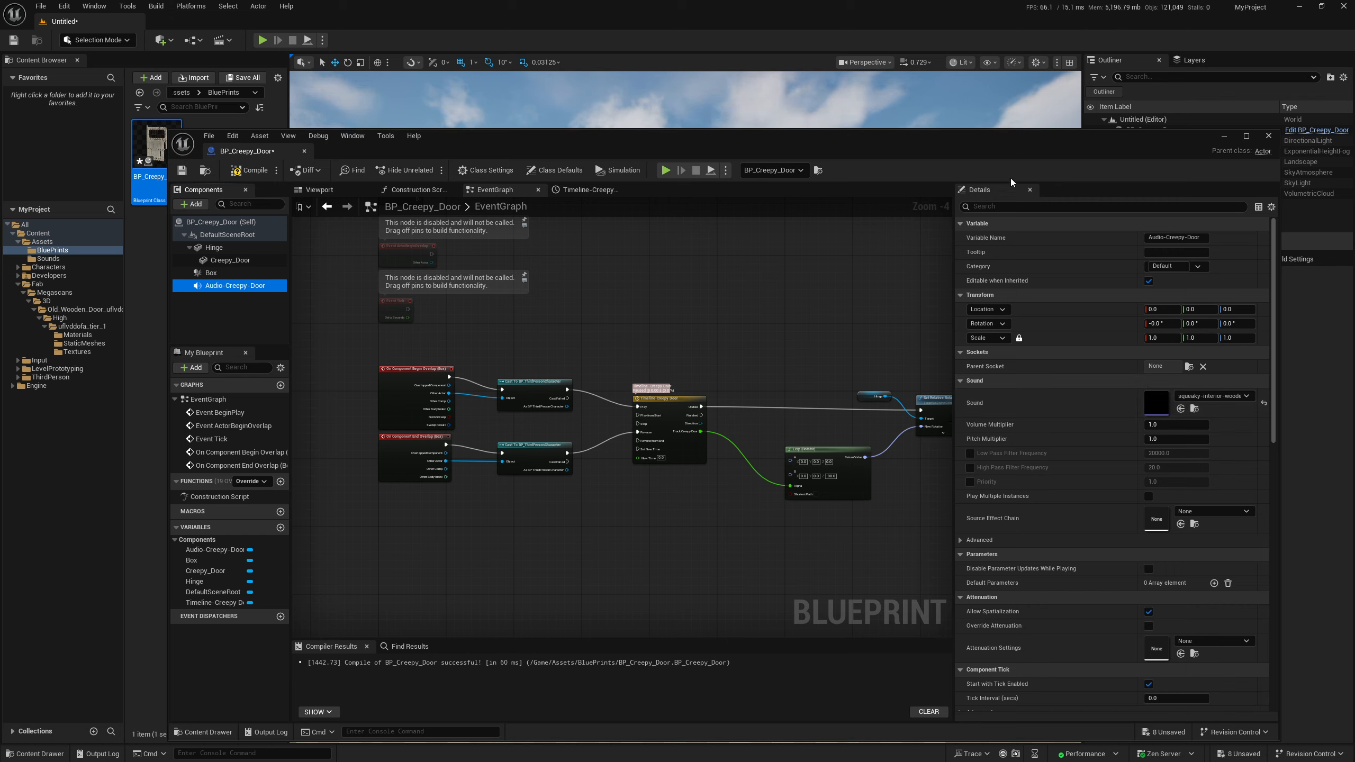
# Turn off Auto Activate for the Audio-Creepy-Door component and compile the Blueprint
pyautogui.click(1005, 207)
pyautogui.write('auto')
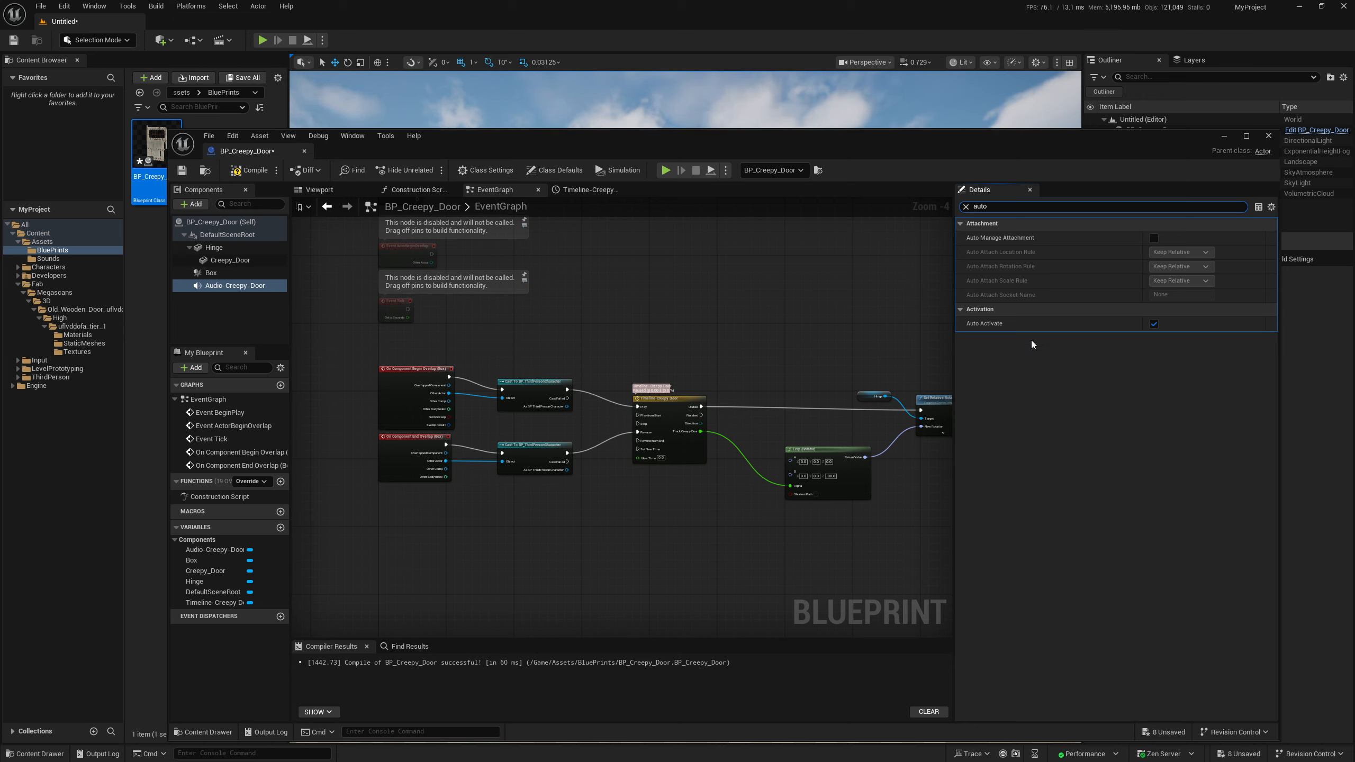
pyautogui.click(1153, 324)
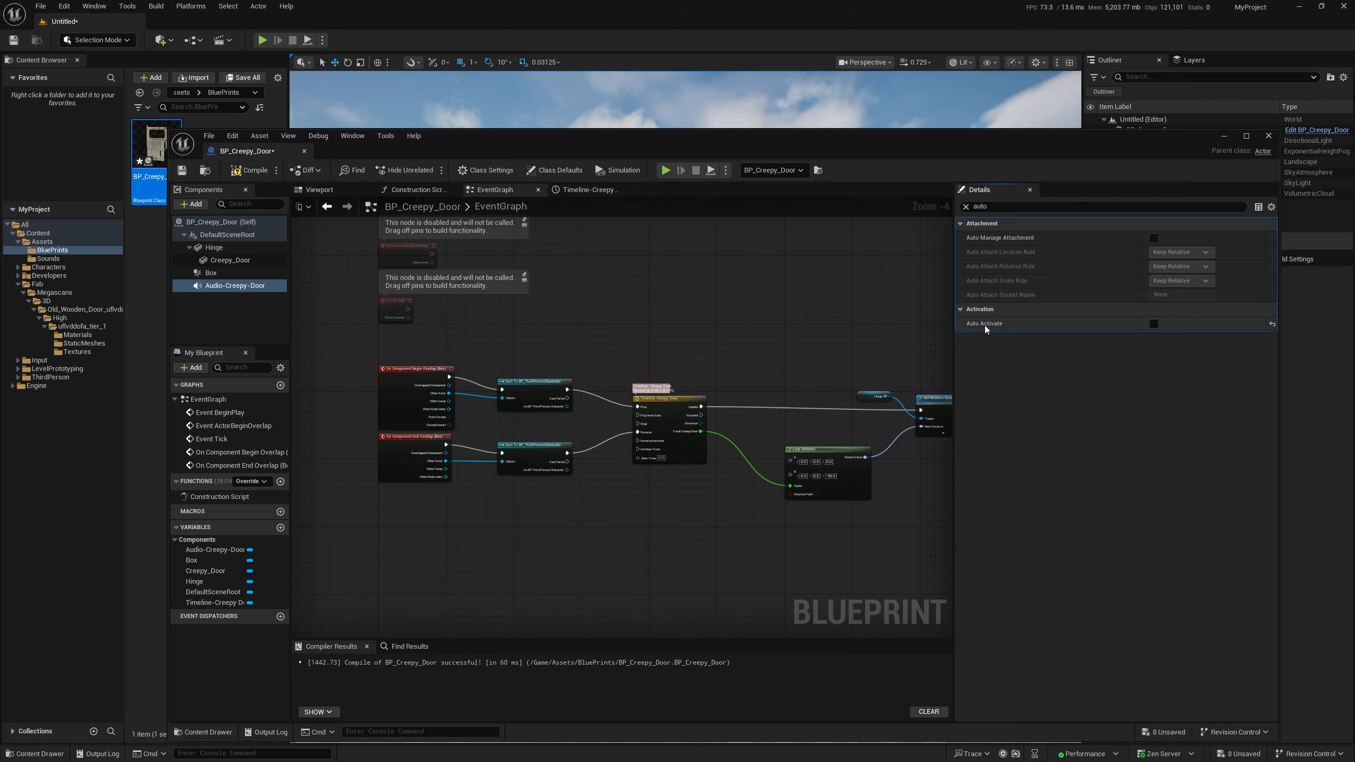
pyautogui.click(966, 207)
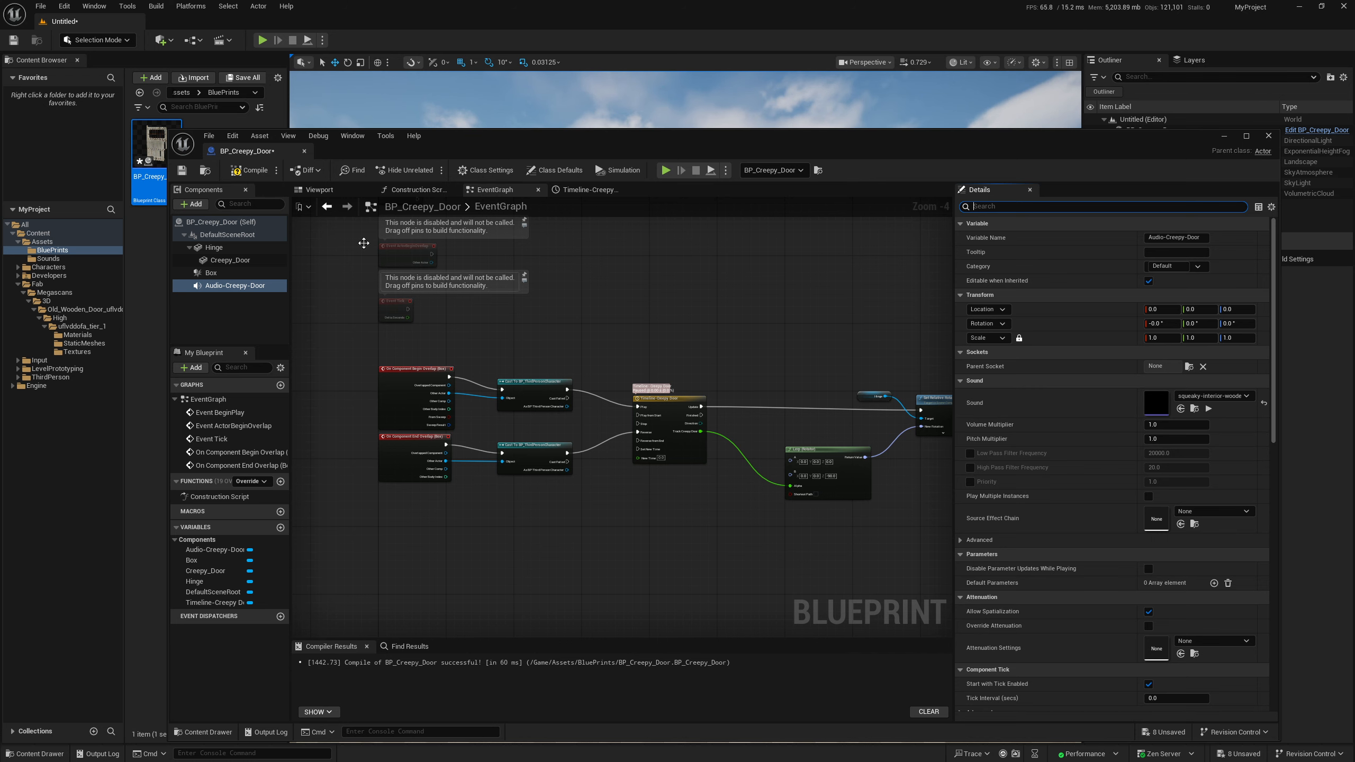
pyautogui.click(240, 172)
# Insert a Play (Audio-Creepy-Door) node between the Begin Overlap event's character cast and the timeline's Play input
pyautogui.scroll(1, 614, 356)
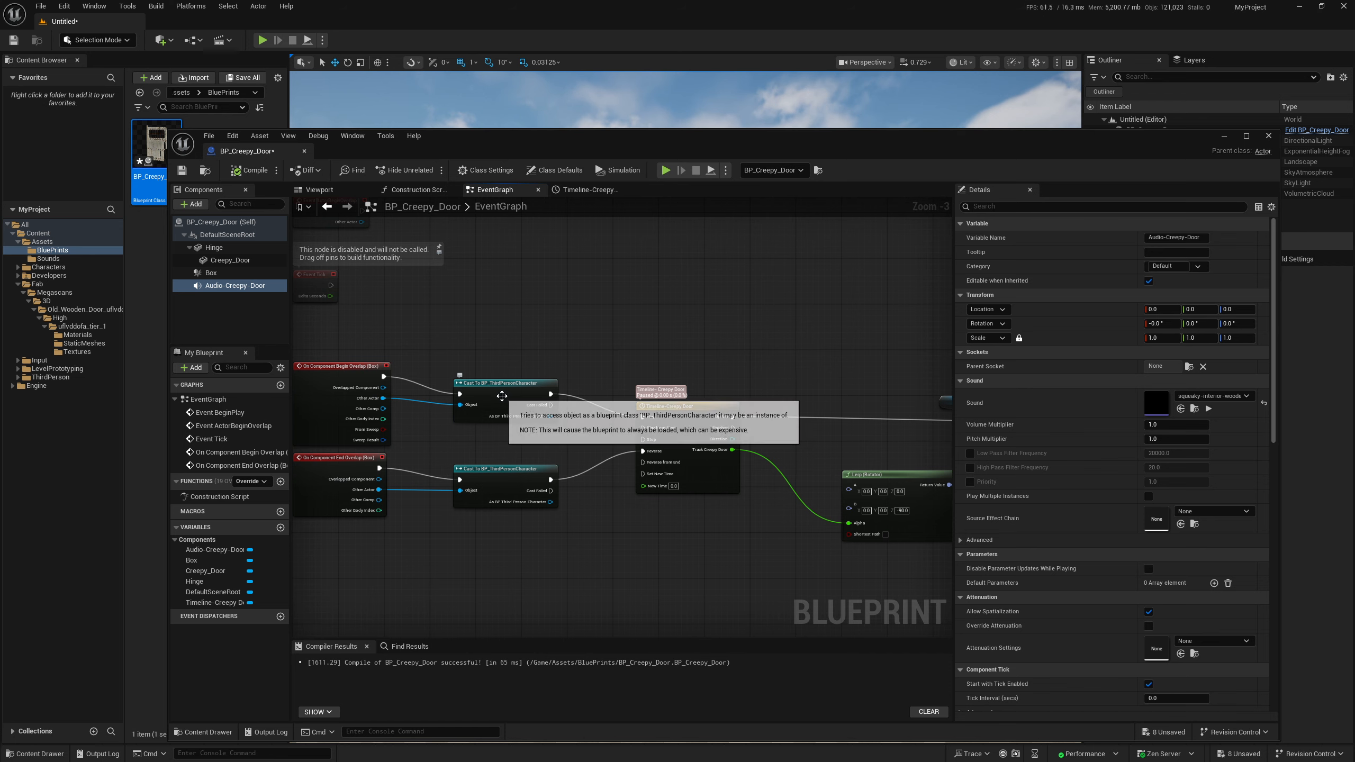
pyautogui.moveTo(550, 394); pyautogui.dragTo(620, 311)
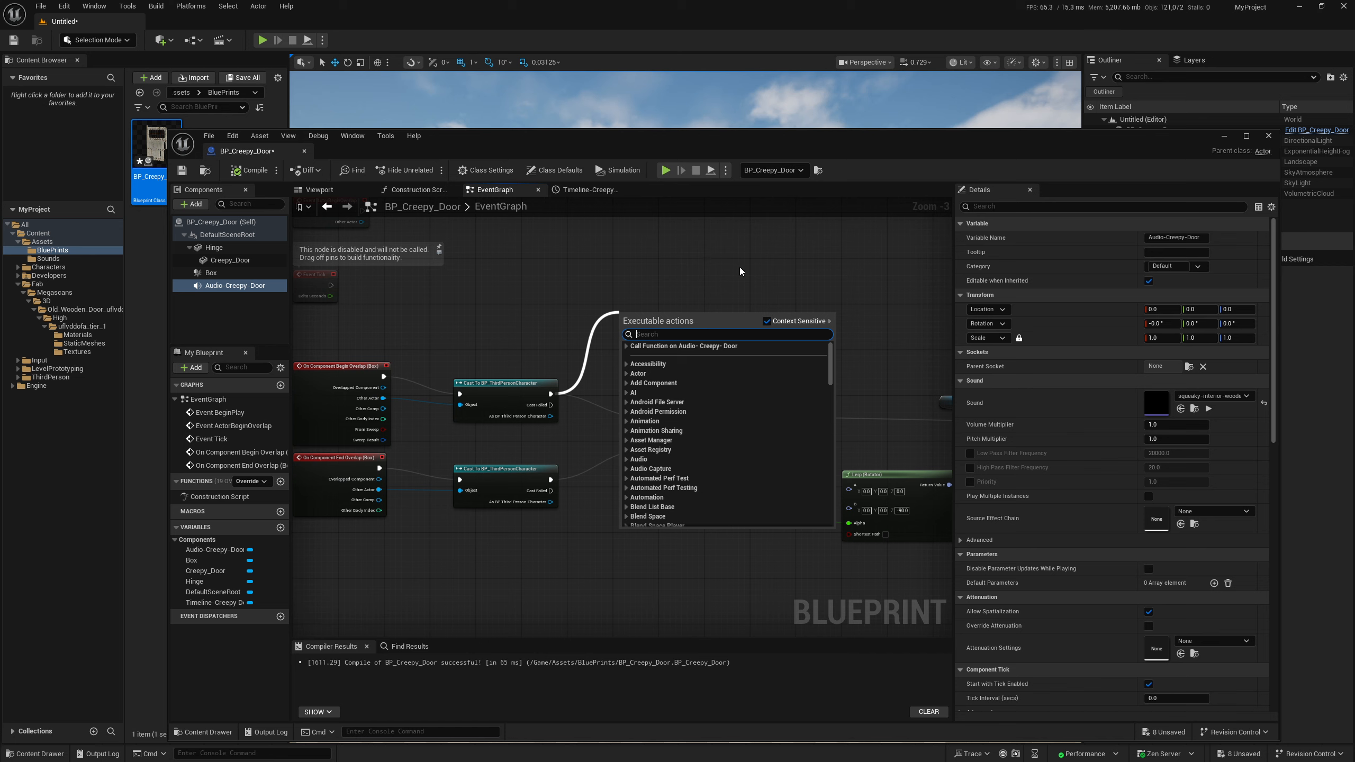
pyautogui.write('play')
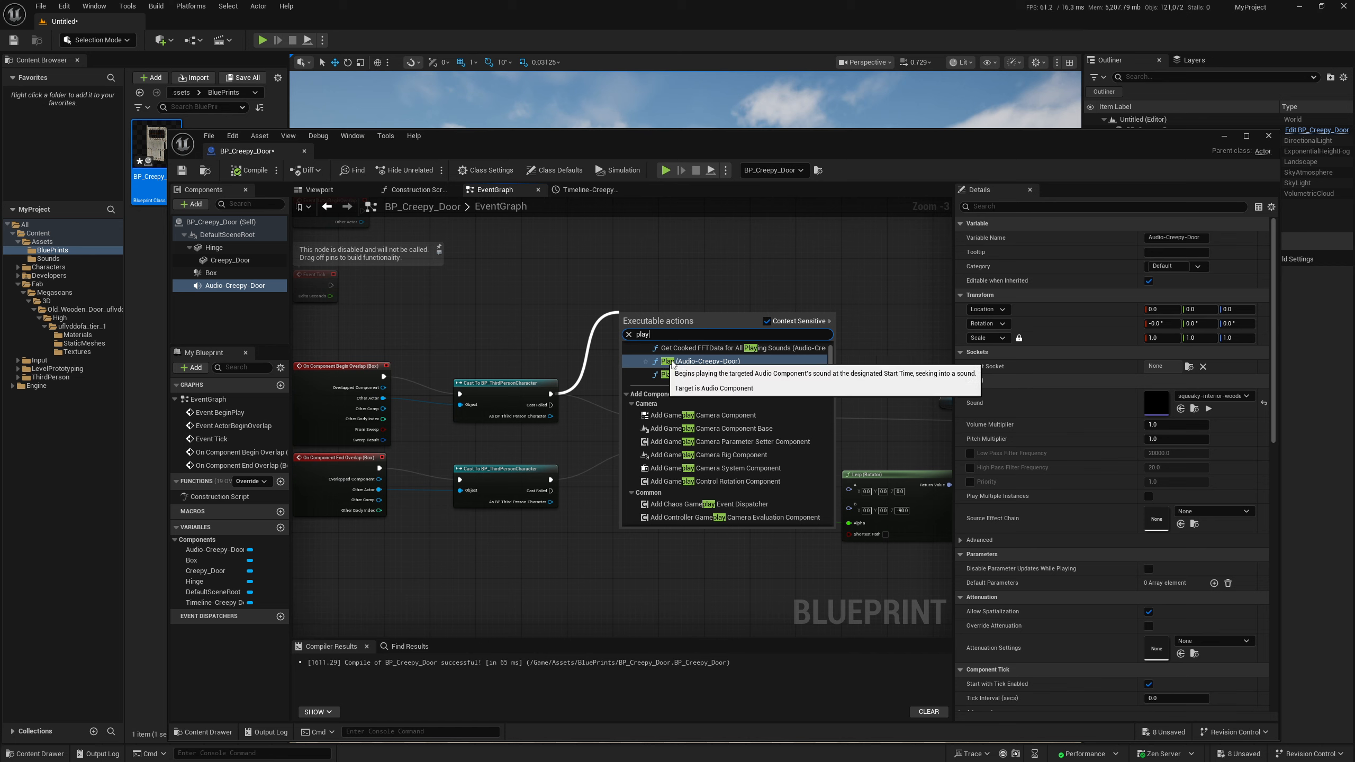
pyautogui.click(705, 361)
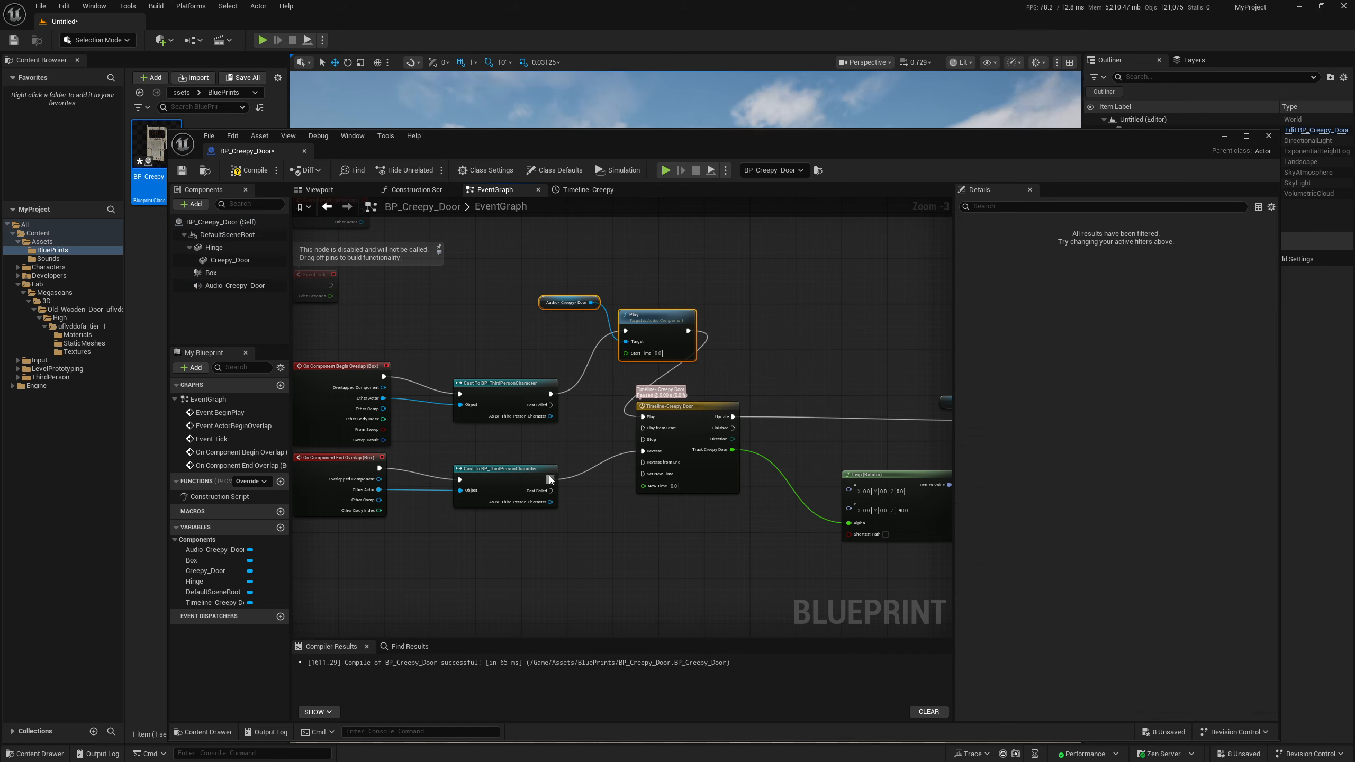
# Insert a Play (Audio-Creepy-Door) node between the End Overlap event's character cast and the timeline's Reverse input
pyautogui.moveTo(550, 479); pyautogui.dragTo(577, 539)
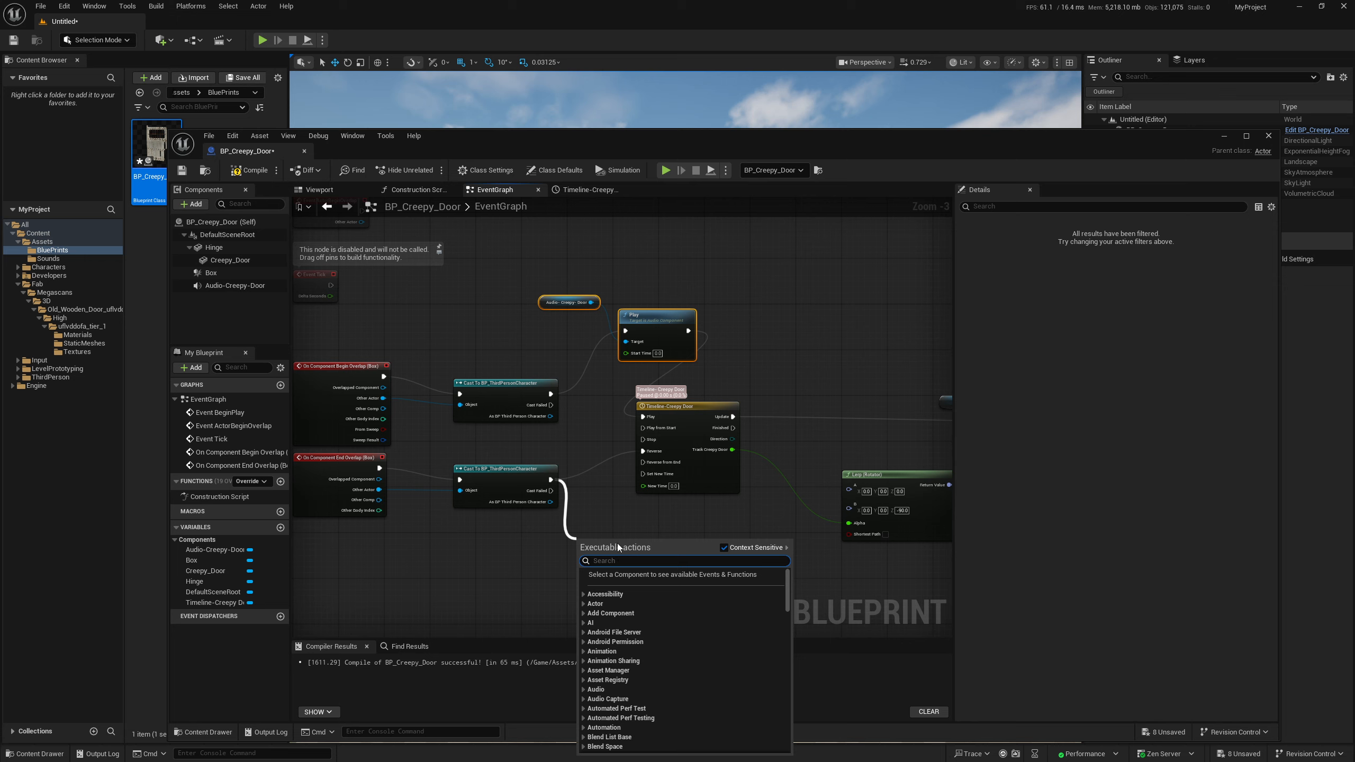
pyautogui.write('play')
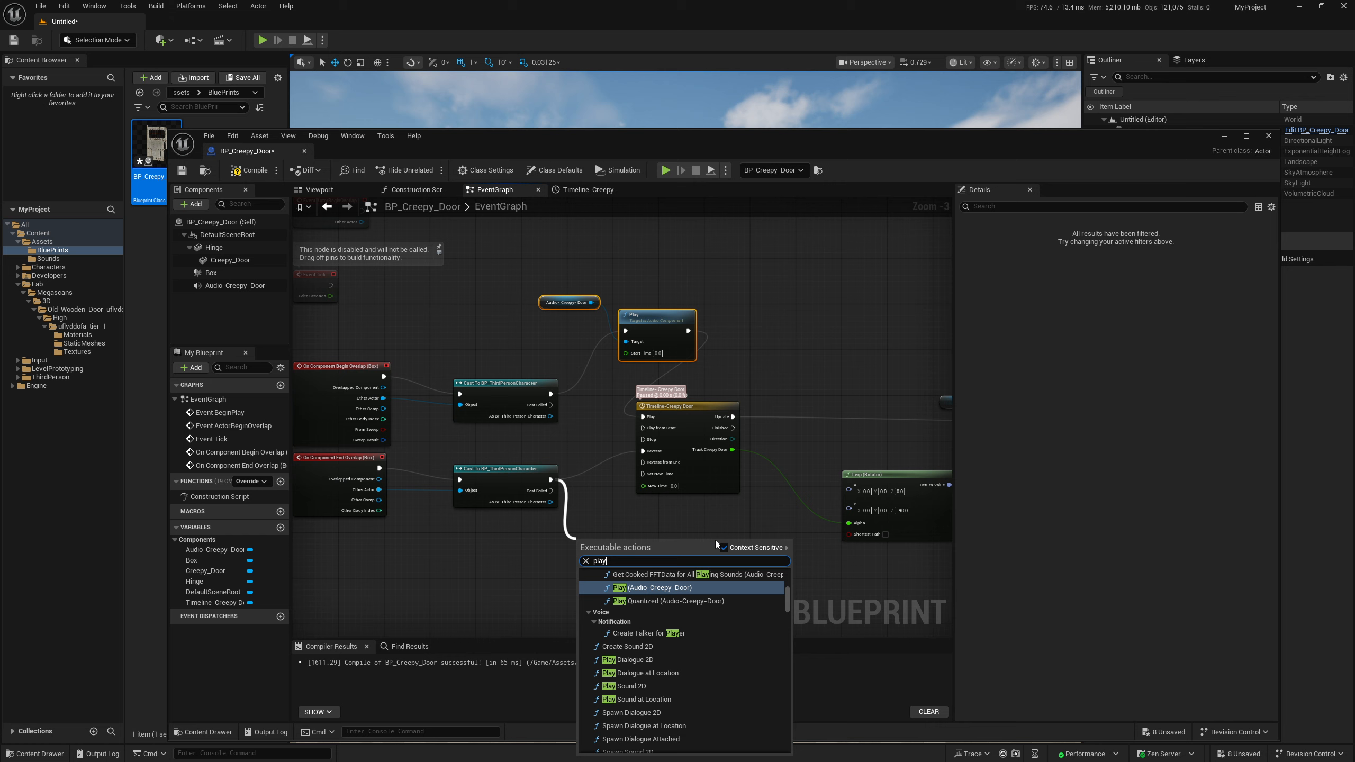
pyautogui.click(652, 587)
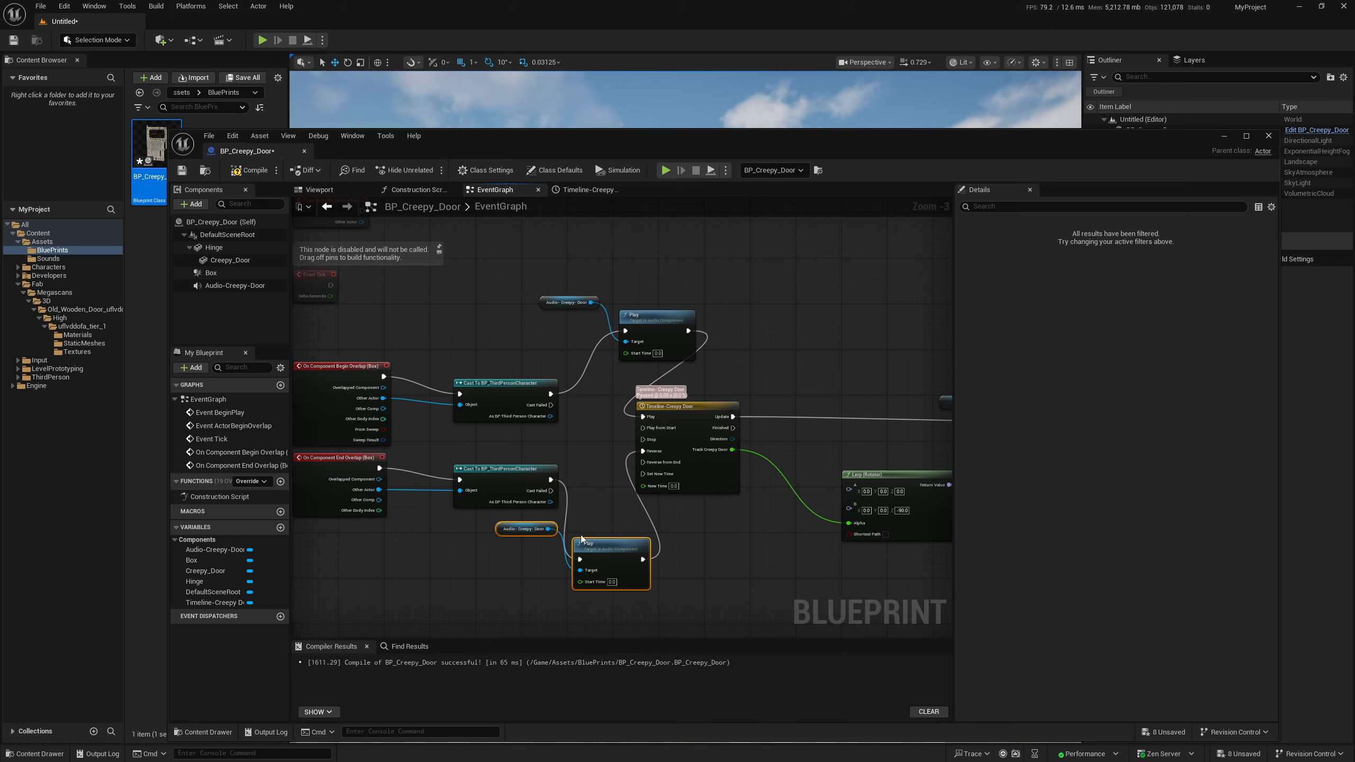
# Add a Stop (Audio-Creepy-Door) node to the timeline's Finished output, and compile and save the Blueprint
pyautogui.scroll(2, 744, 434)
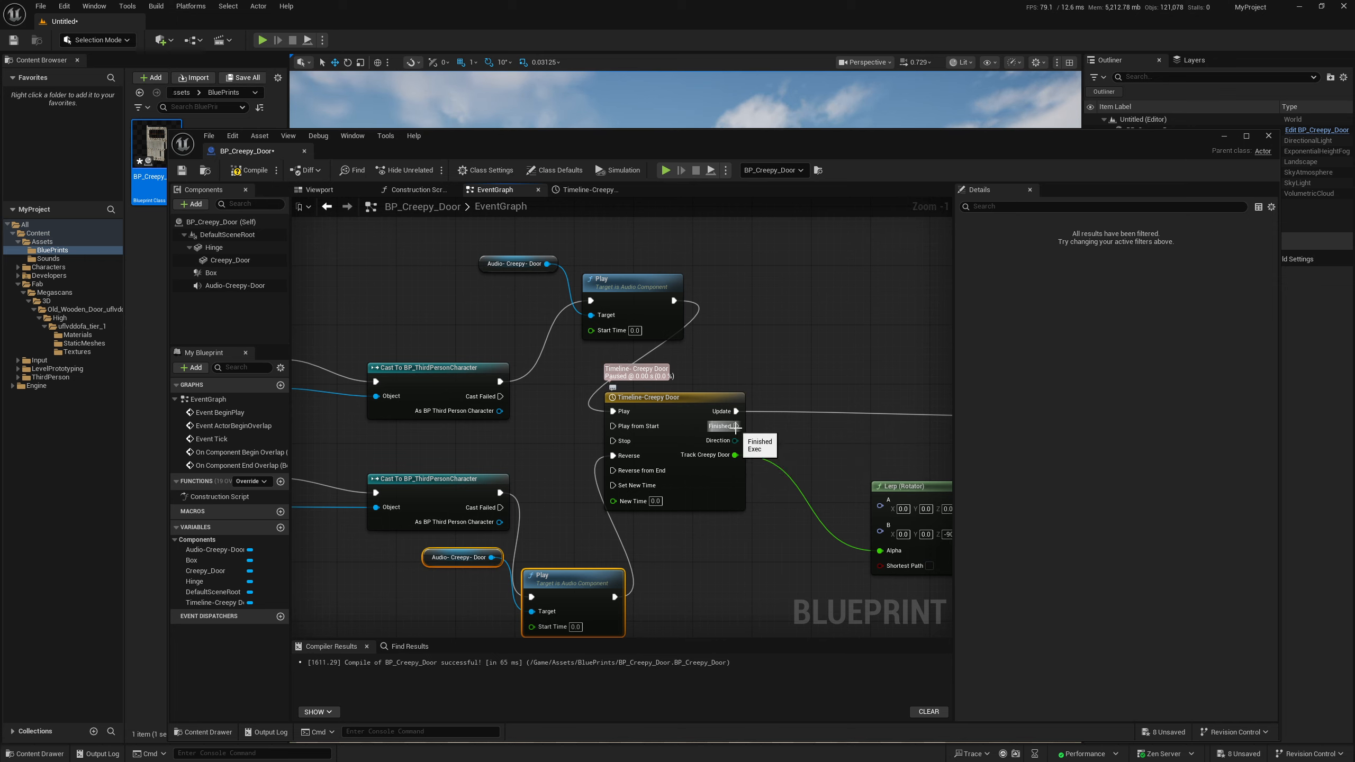
pyautogui.moveTo(735, 426); pyautogui.dragTo(837, 604)
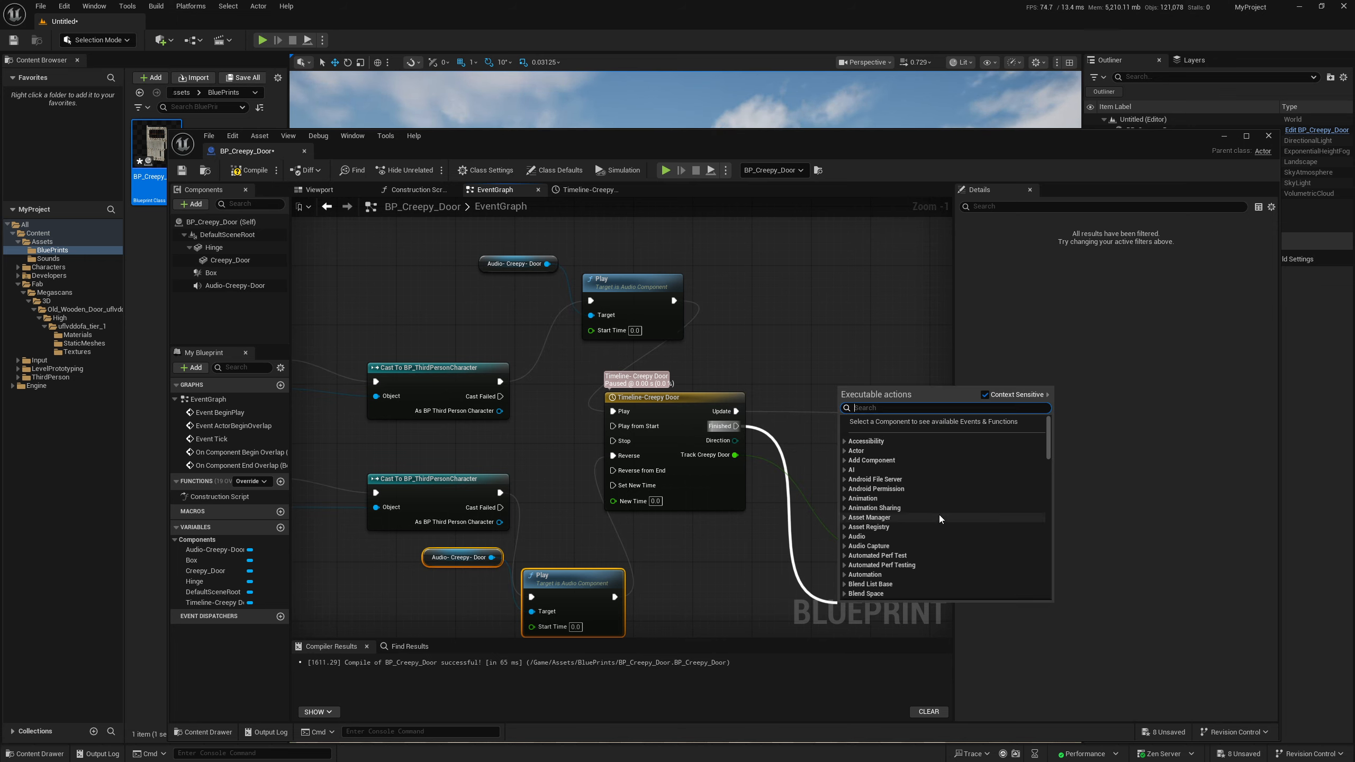
pyautogui.write('stop')
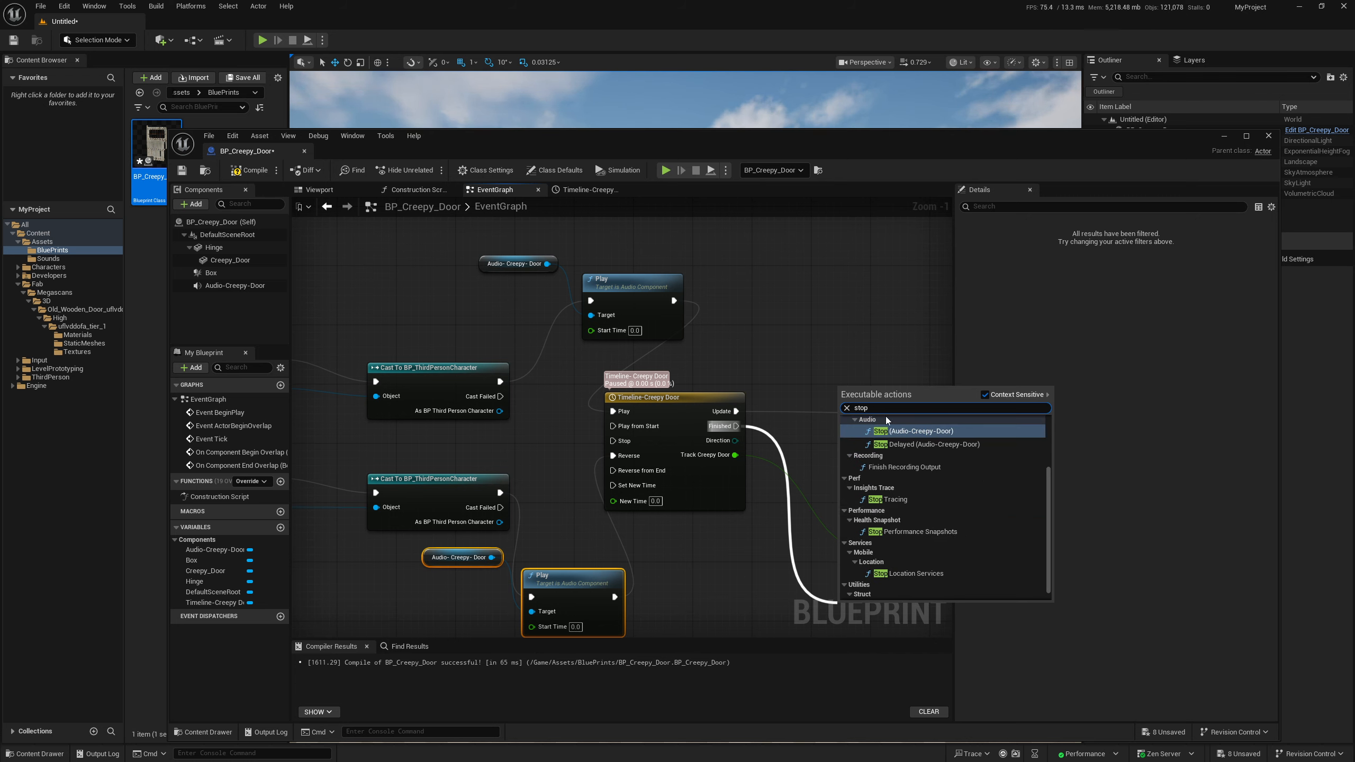
pyautogui.click(919, 432)
pyautogui.click(250, 170)
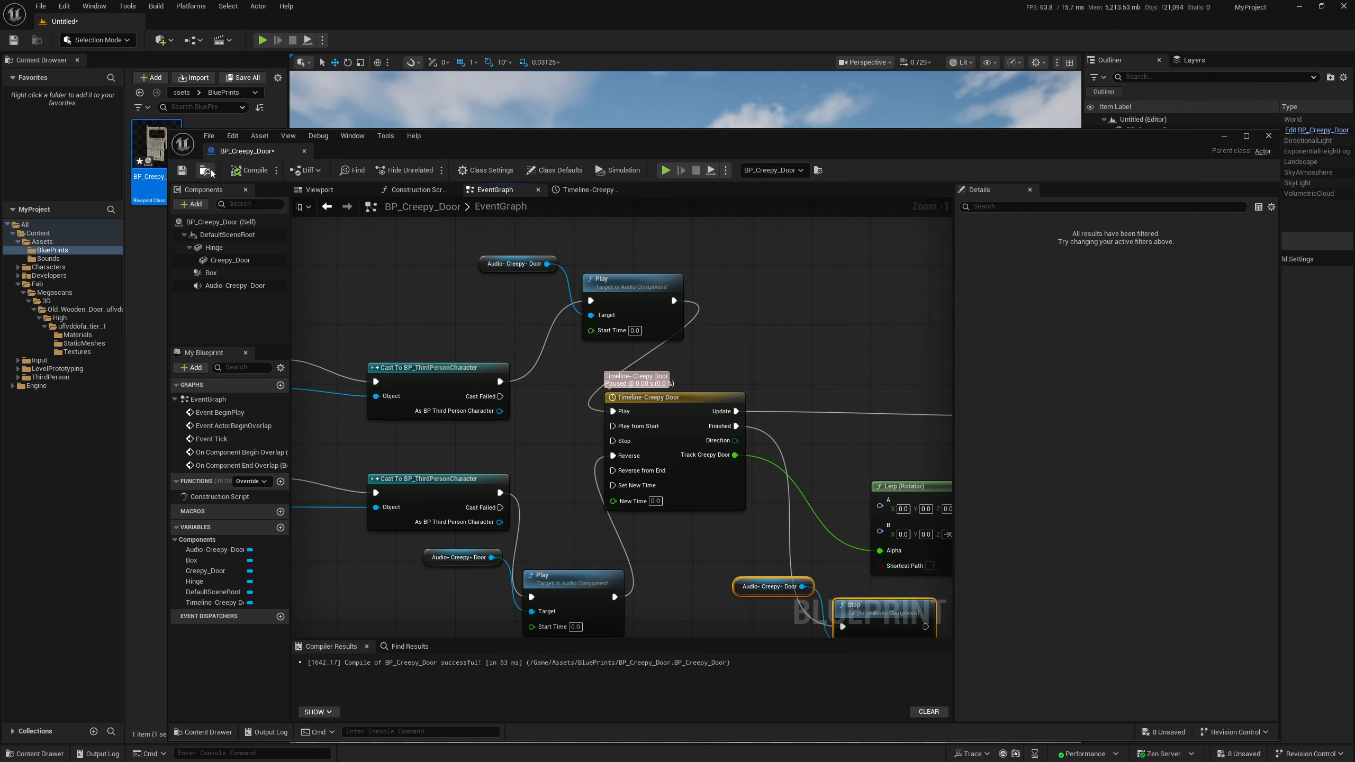
pyautogui.click(182, 170)
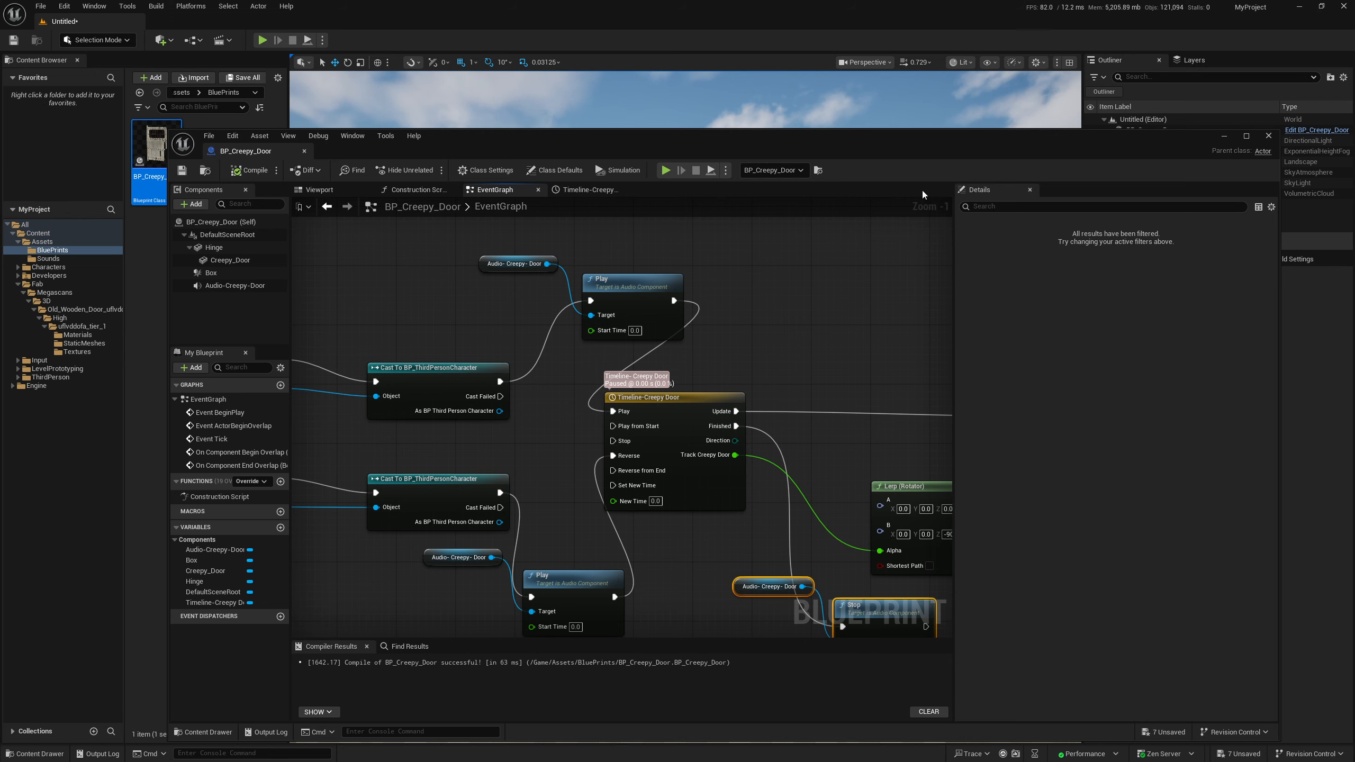
# Minimize the Blueprint window and play-test the level, walking the character to and from the door to check its movement and sound
pyautogui.click(1223, 137)
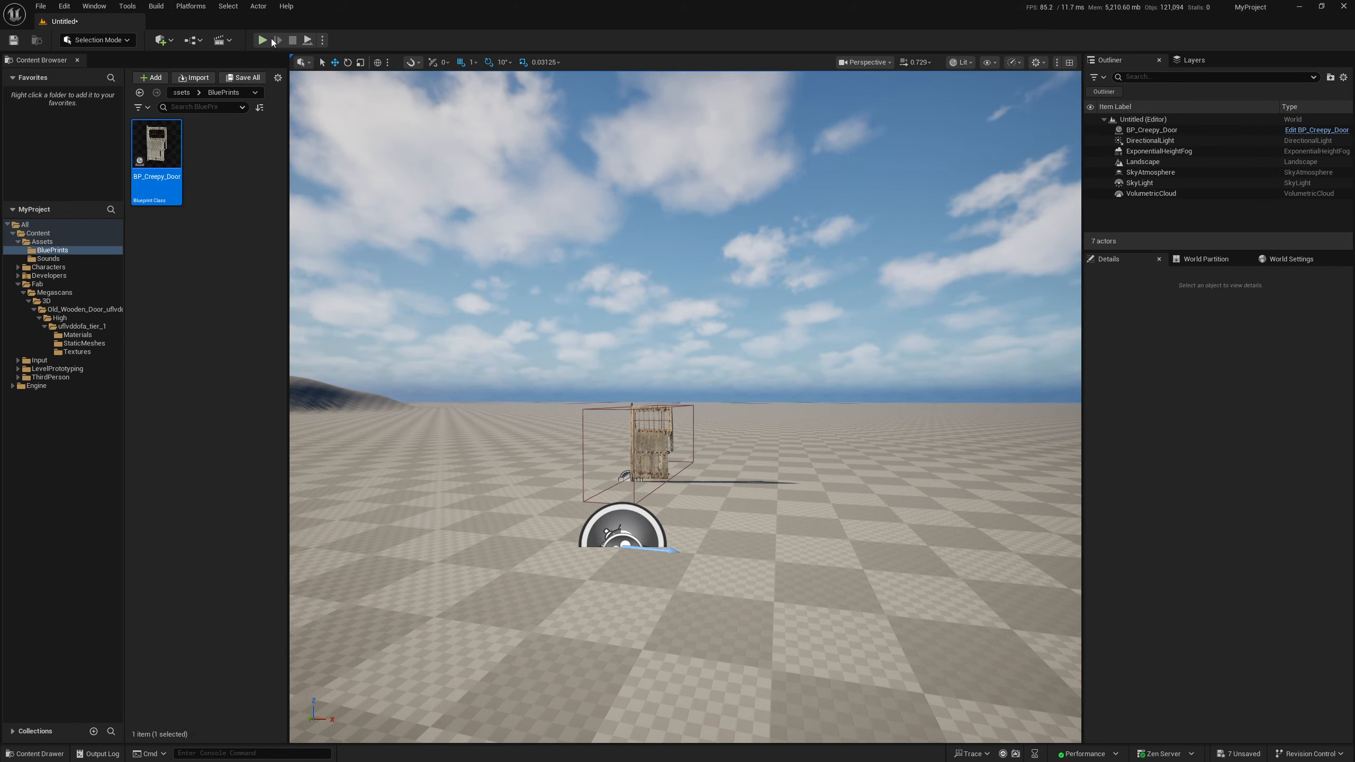
pyautogui.click(269, 41)
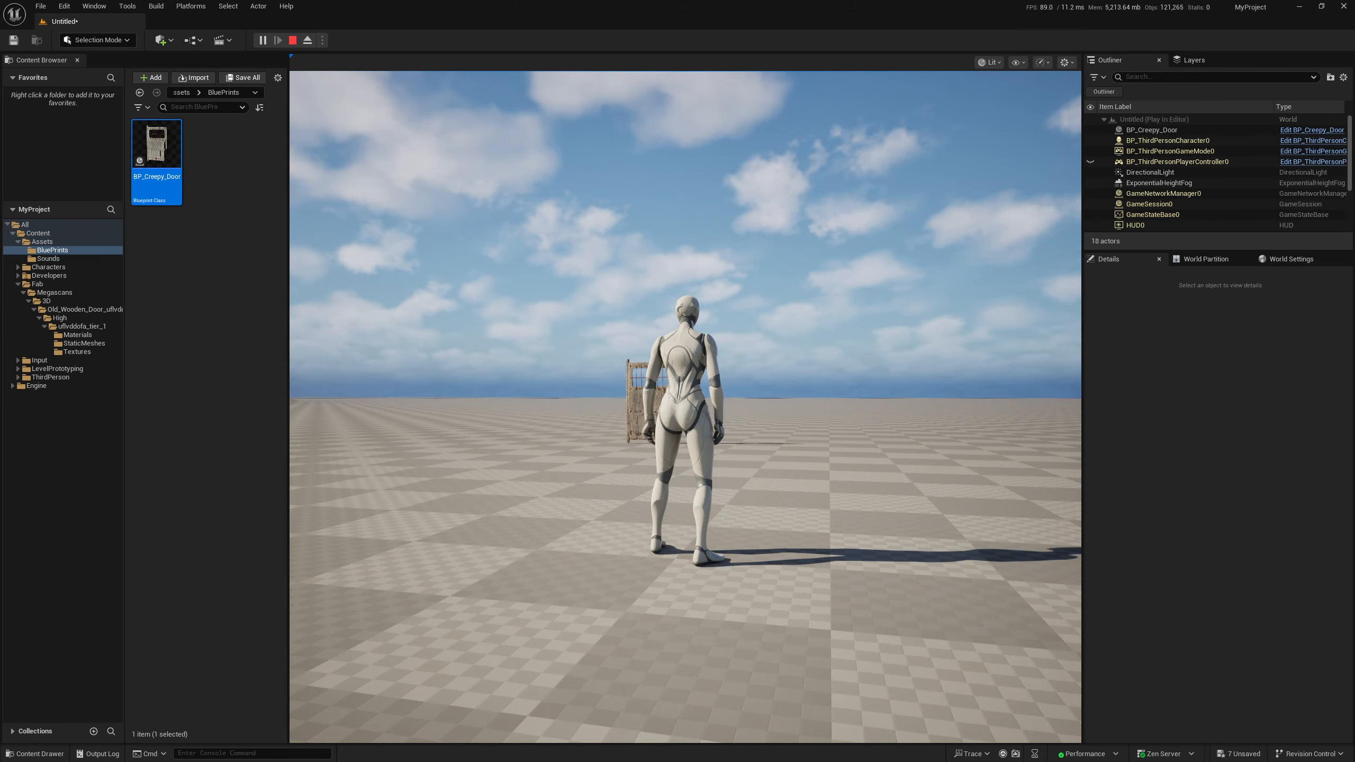
pyautogui.press('w')
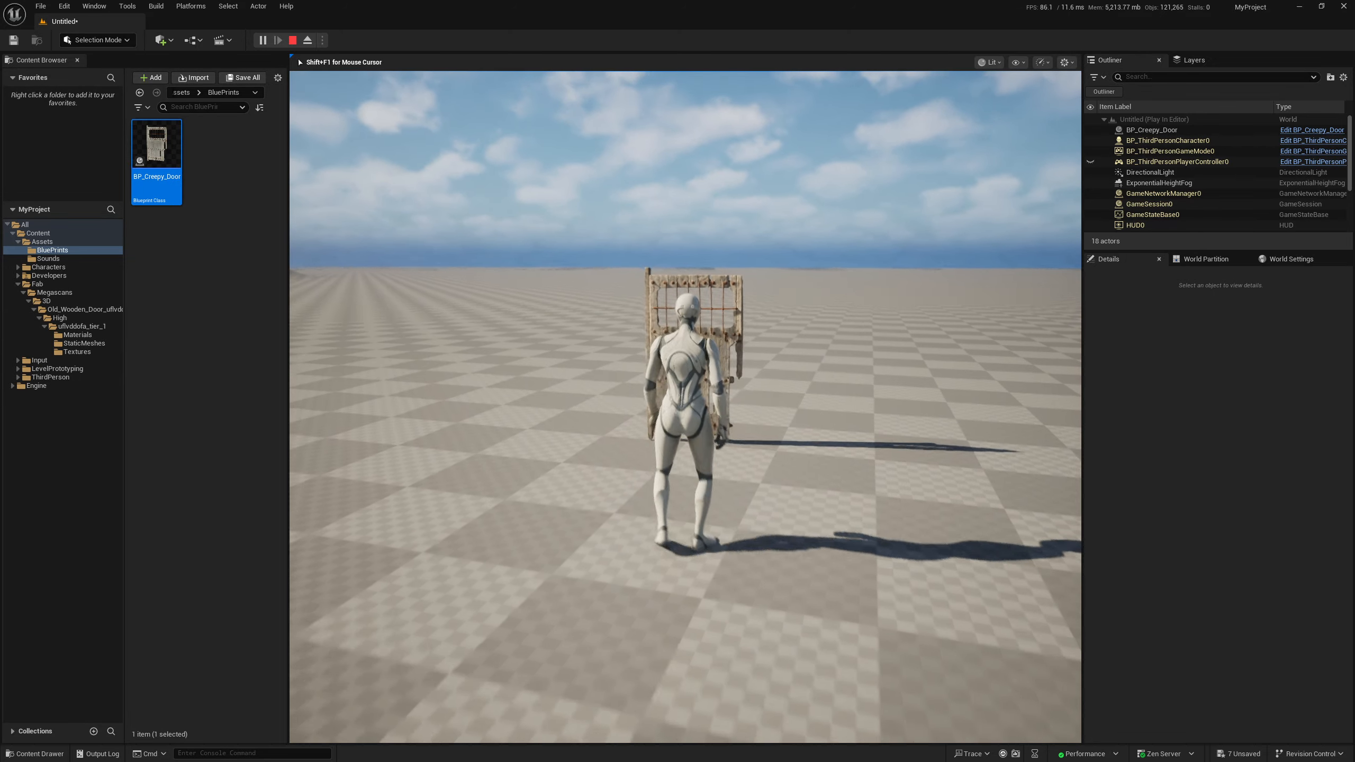
pyautogui.press('w')
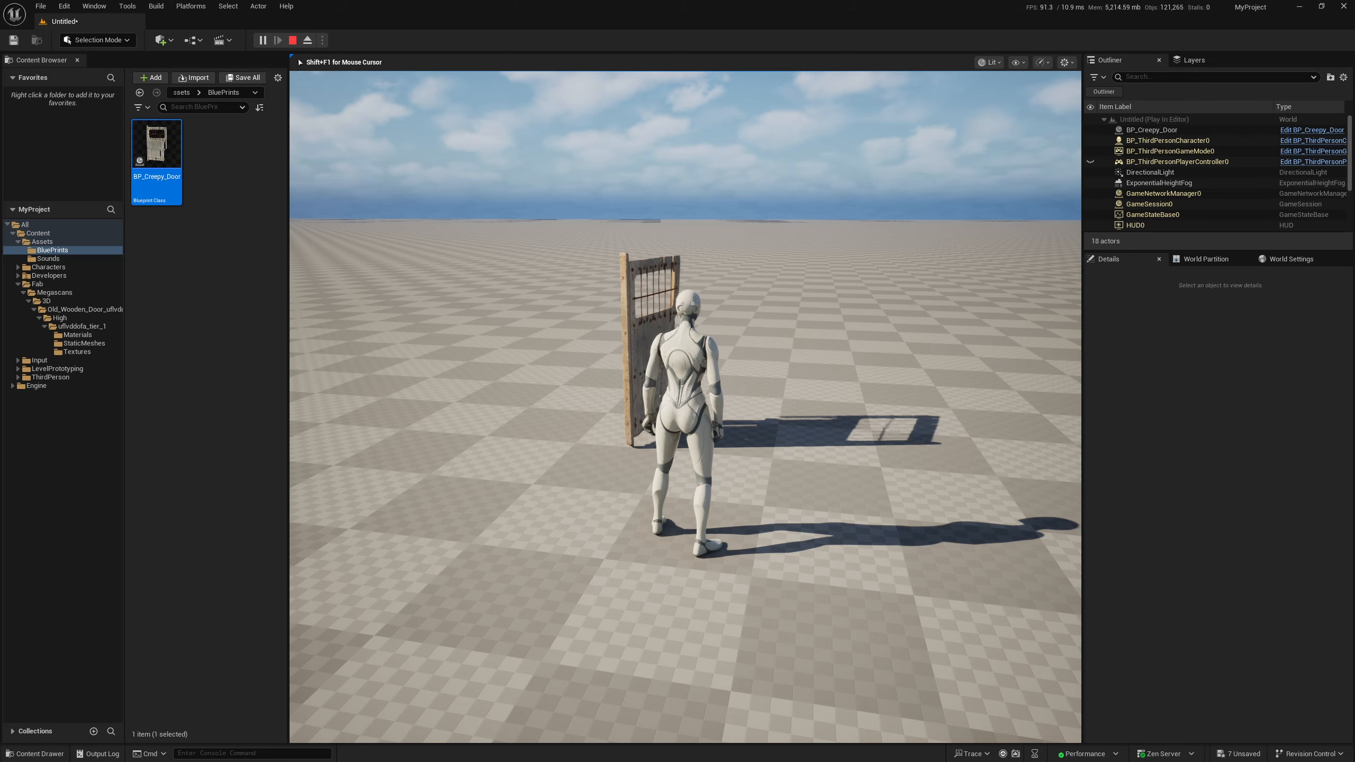
pyautogui.press('s')
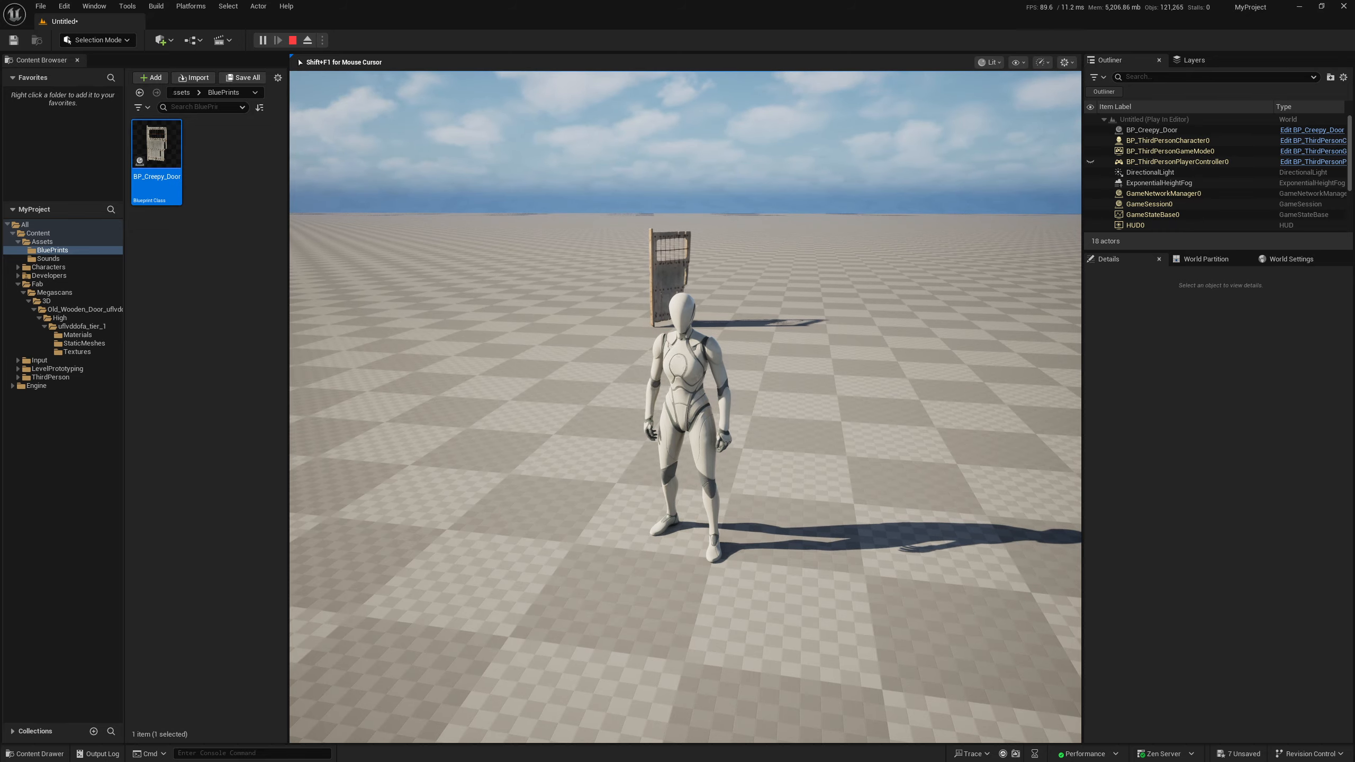
pyautogui.press('w')
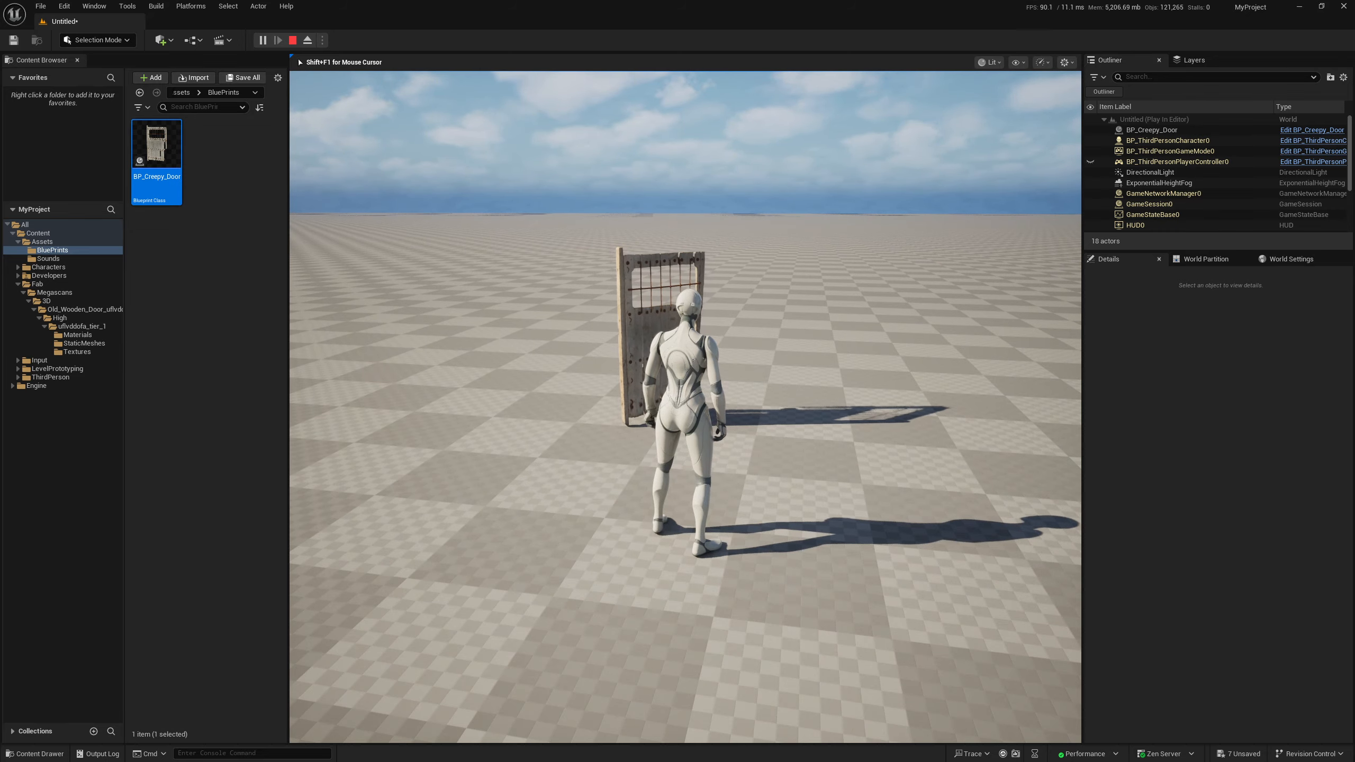
pyautogui.press('w')
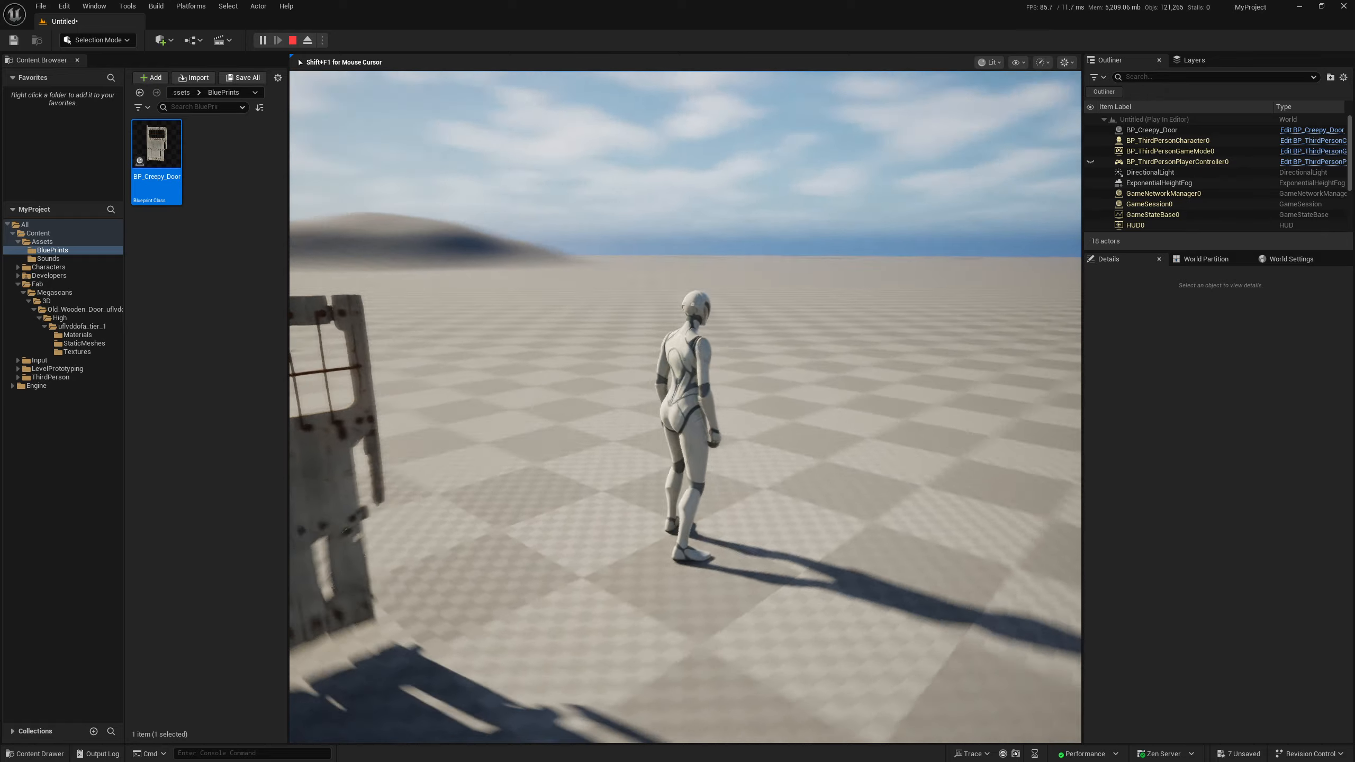
pyautogui.press('w')
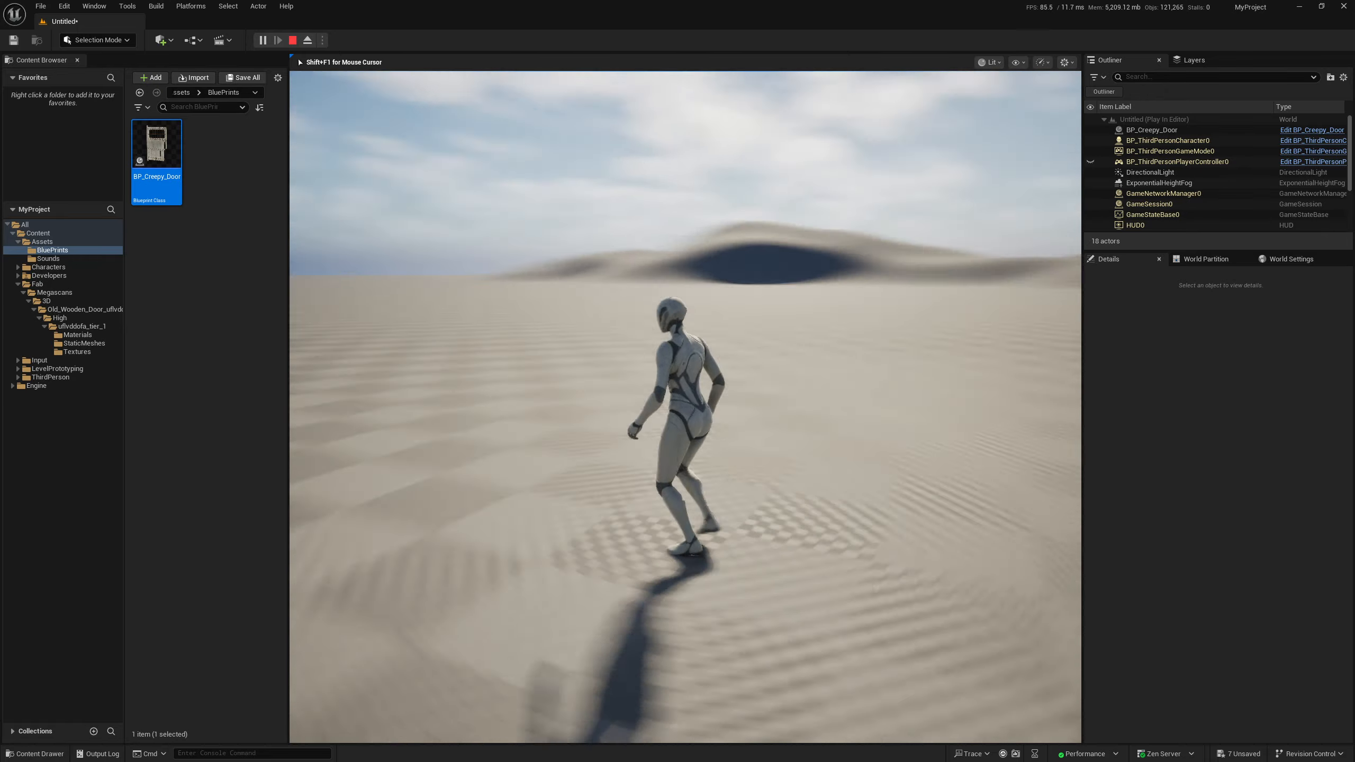
pyautogui.press('s')
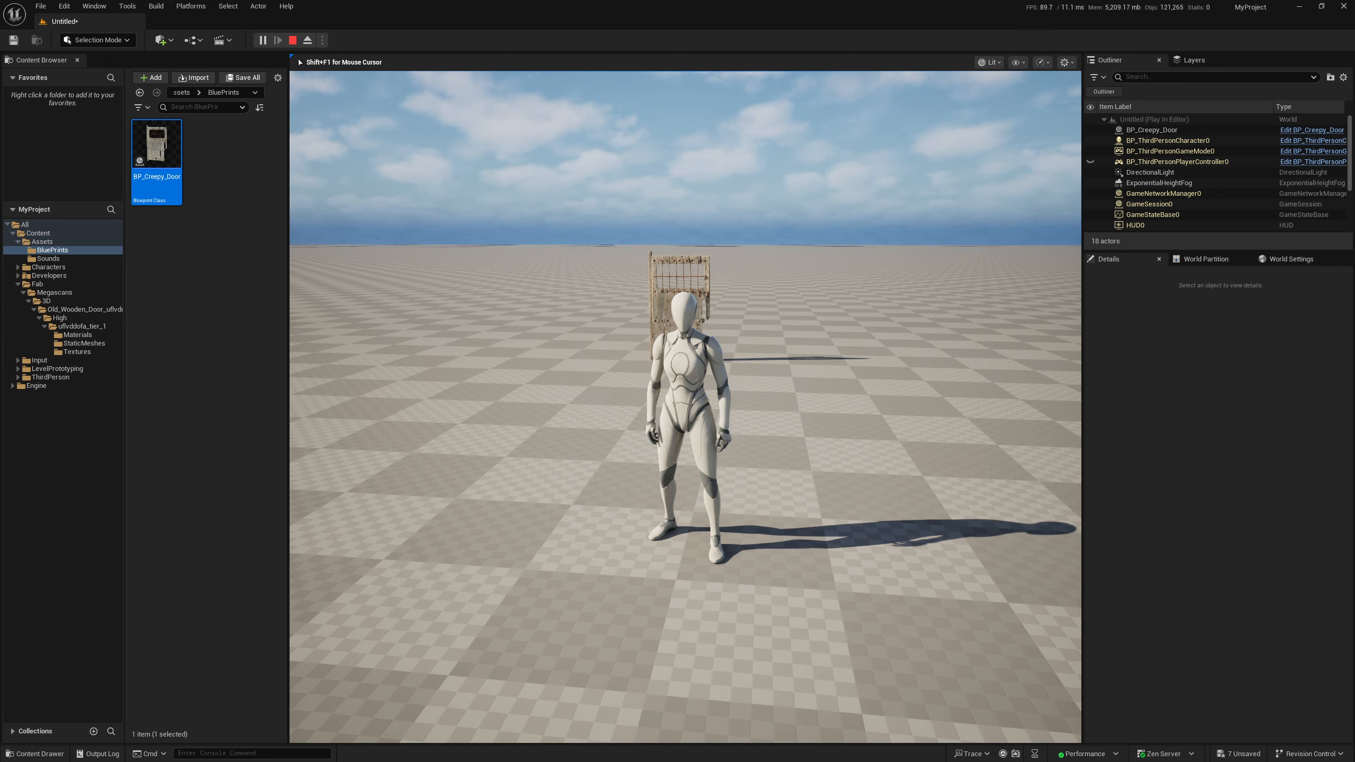
pyautogui.press('Escape')
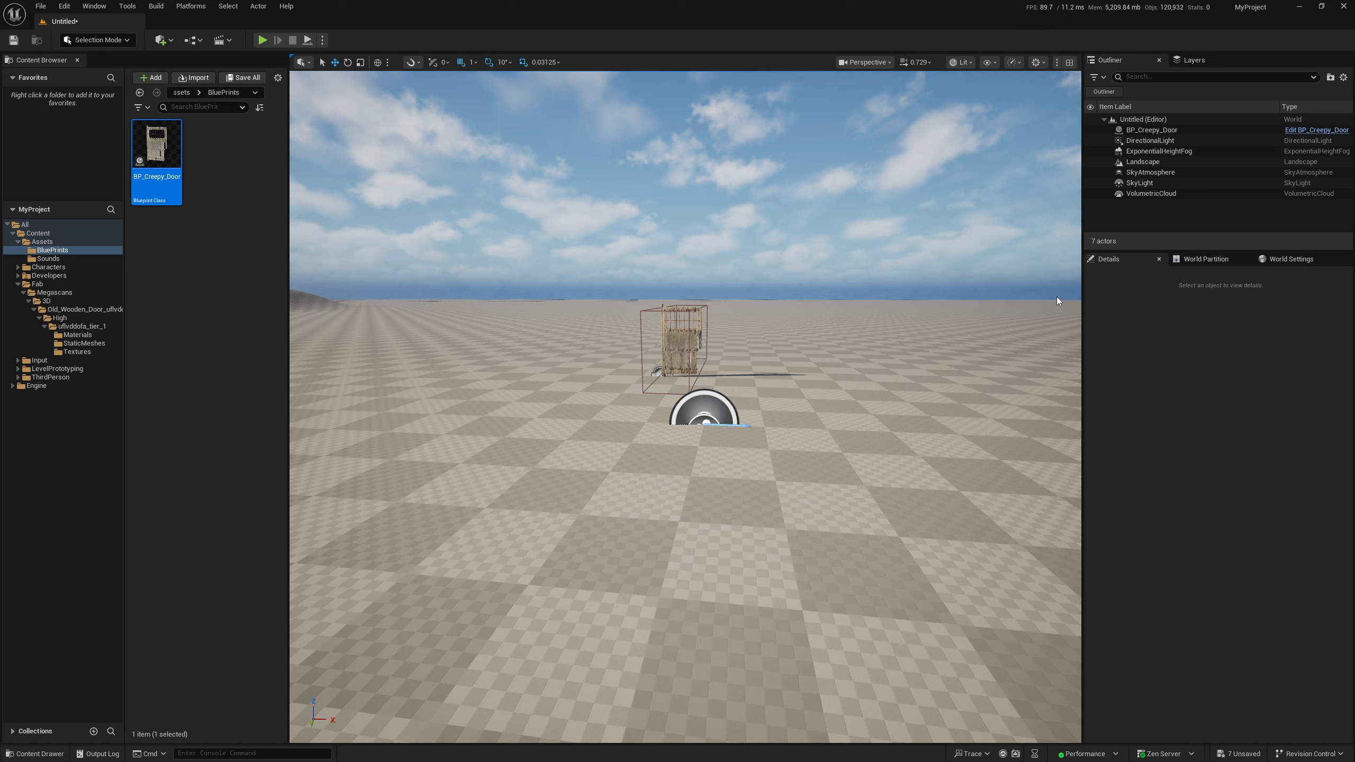